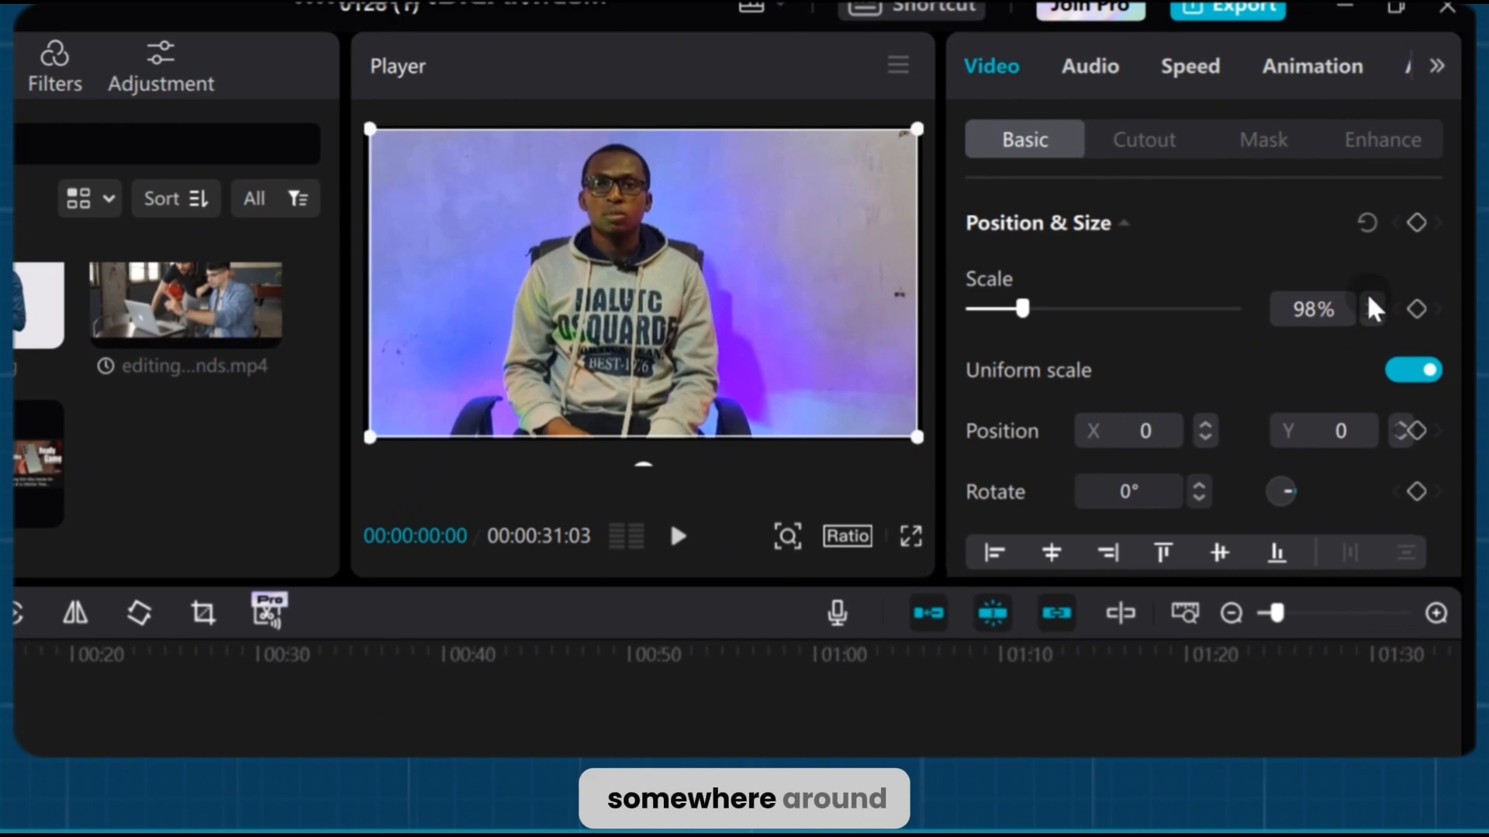
- Scale the I MAN G 2.mp4 clip to 110% and reposition it in the frame to about X 132, Y -107
click(1370, 303)
click(1370, 303)
click(1370, 303)
click(1370, 303)
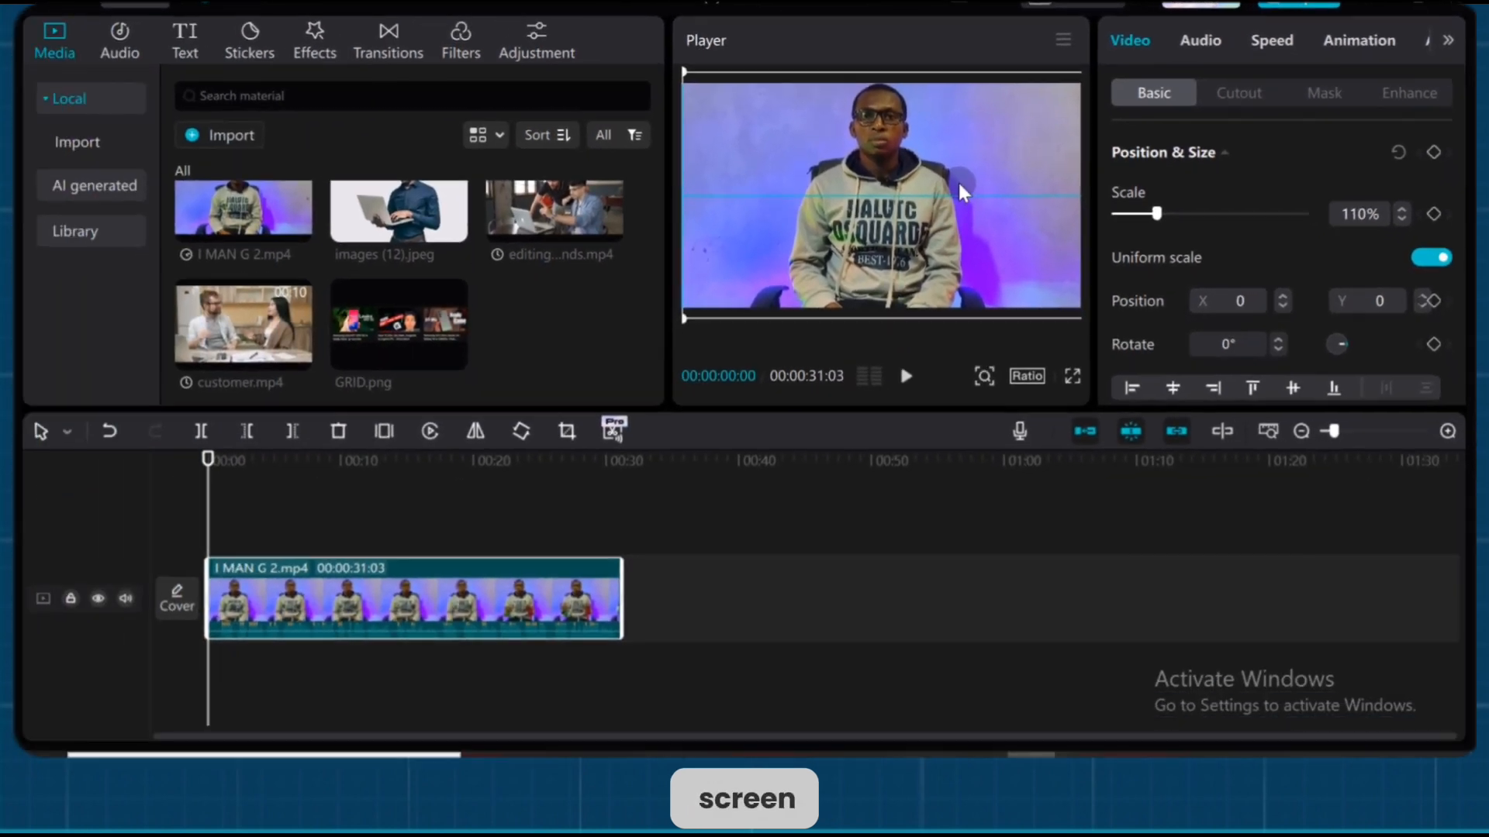
drag(960, 186, 1071, 269)
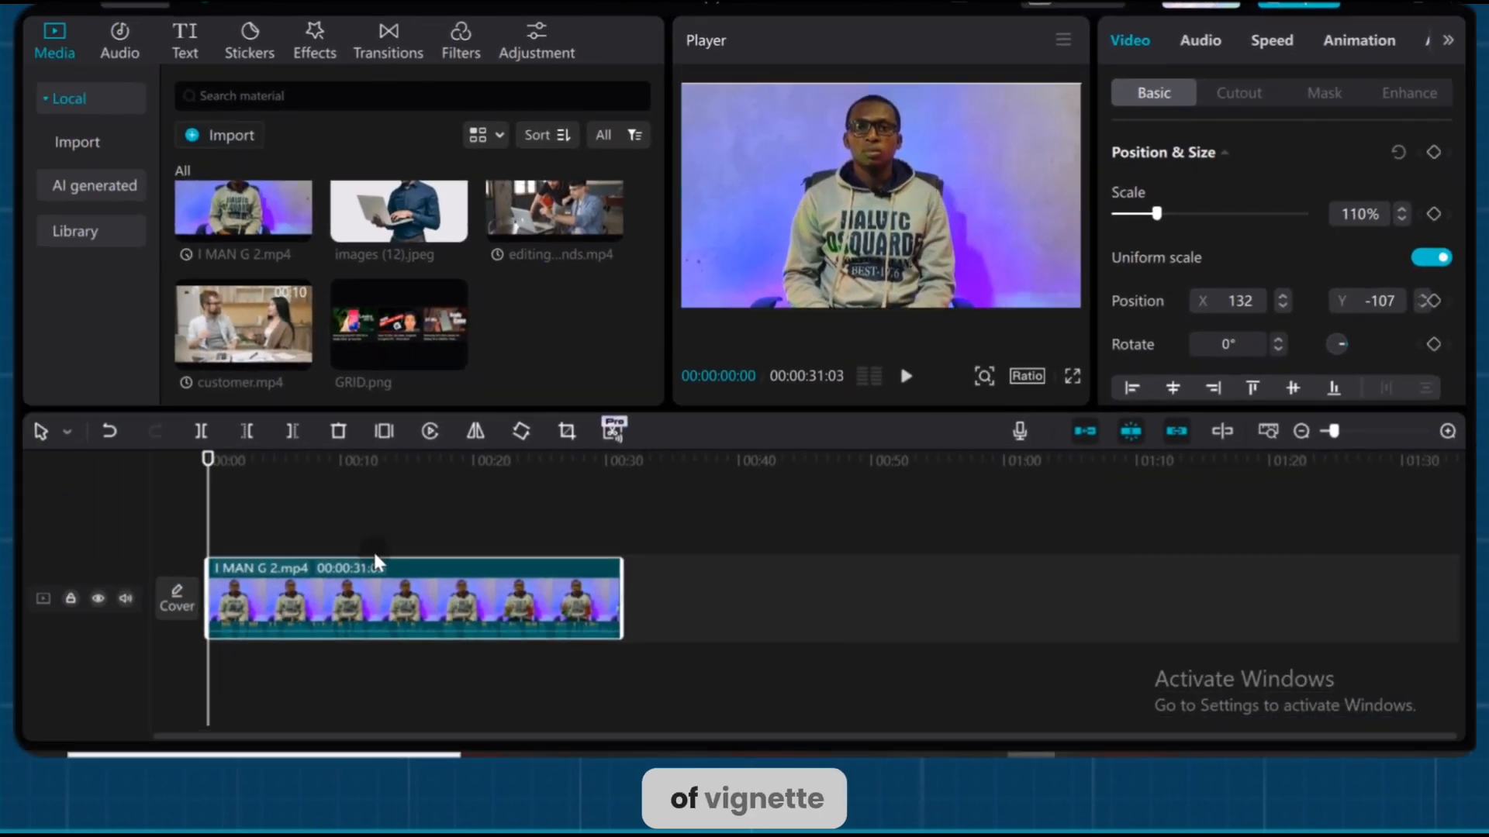
- Apply the Vignette video effect from the Lens category to the I MAN G 2.mp4 clip
click(227, 50)
click(307, 44)
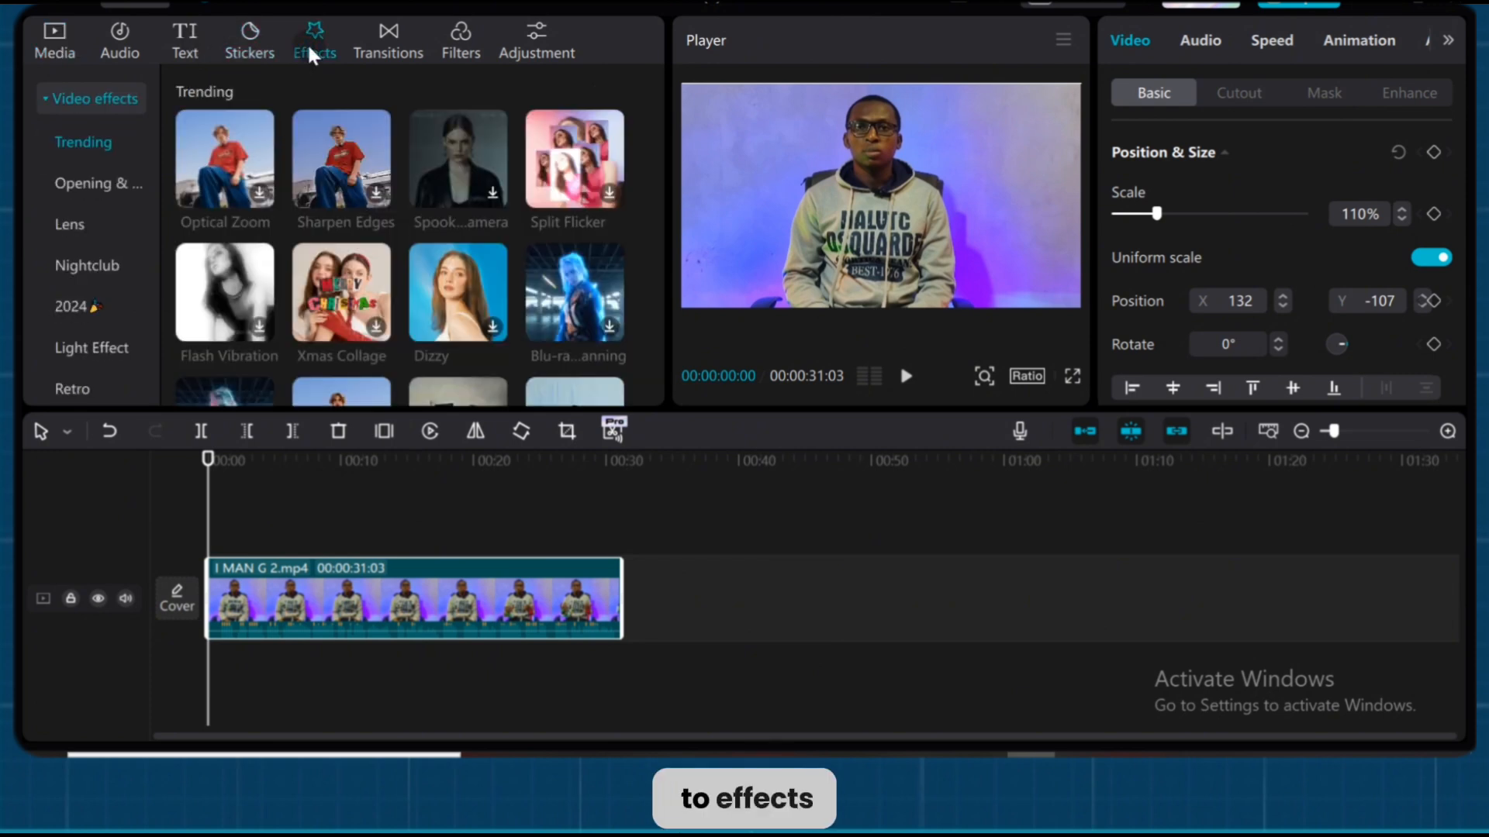
click(76, 223)
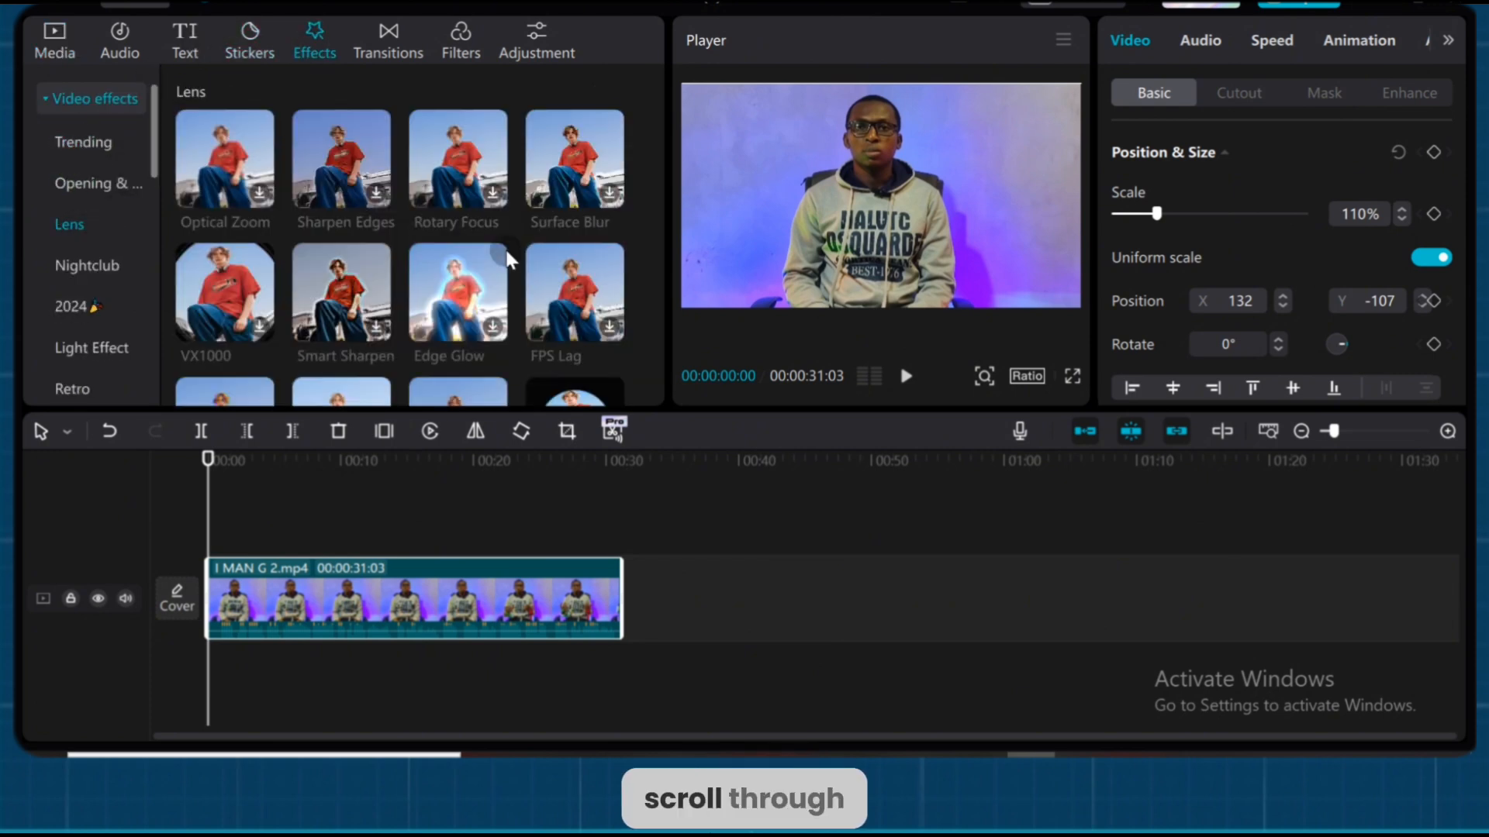
scroll(523, 247, down, 4)
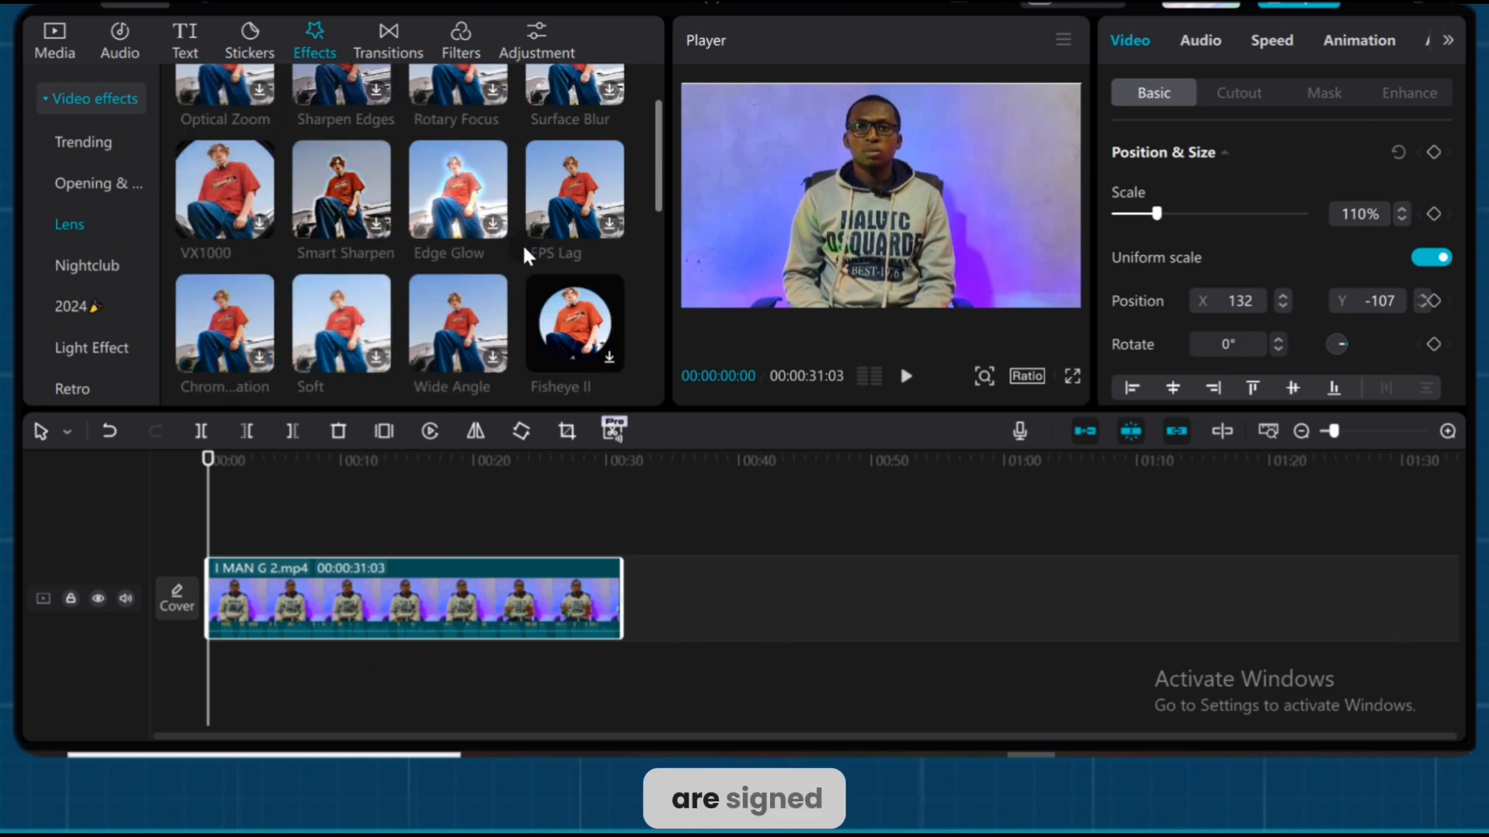
scroll(522, 240, down, 3)
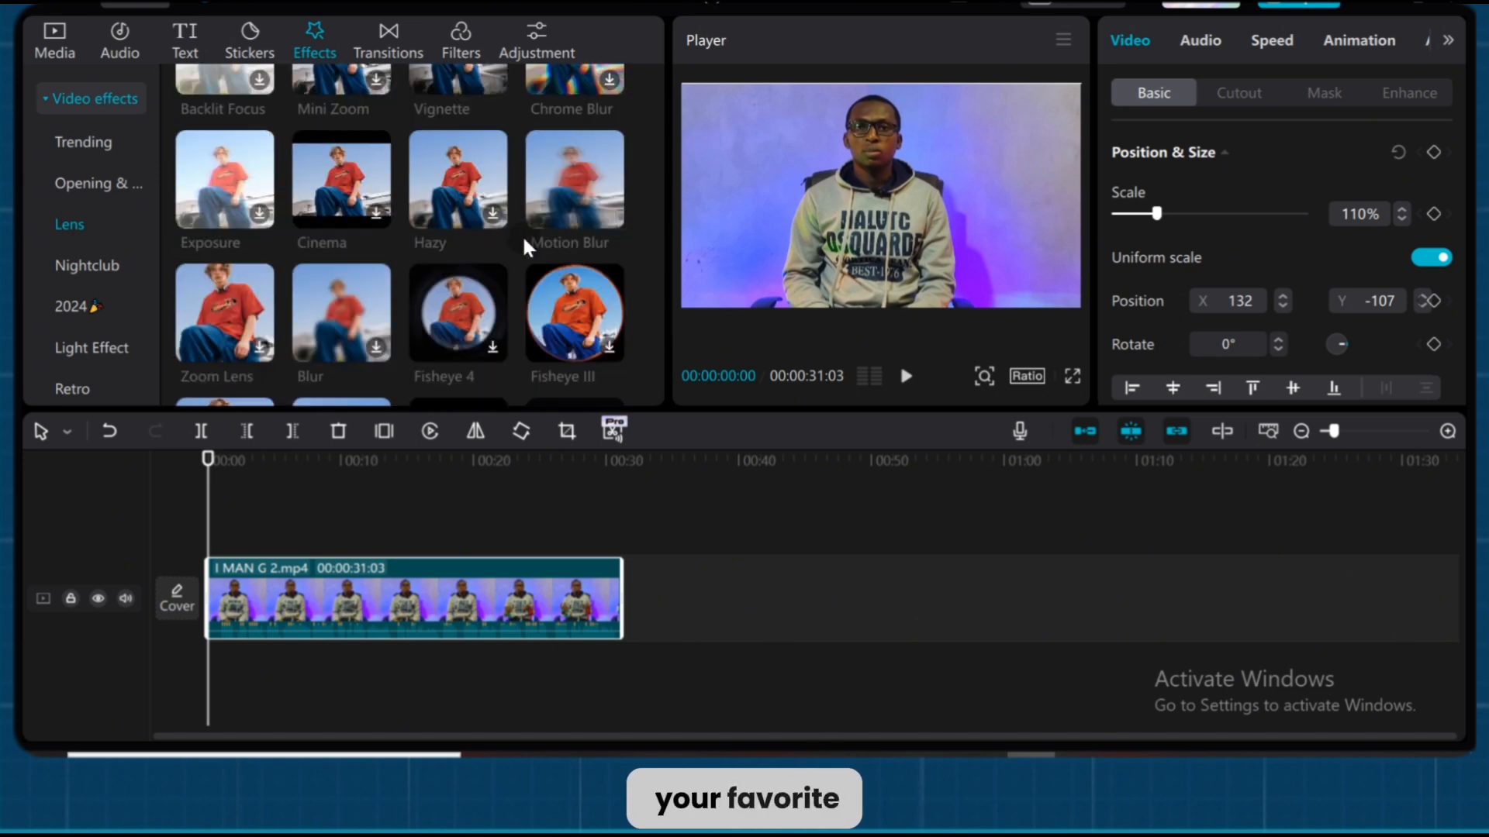
scroll(522, 240, down, 4)
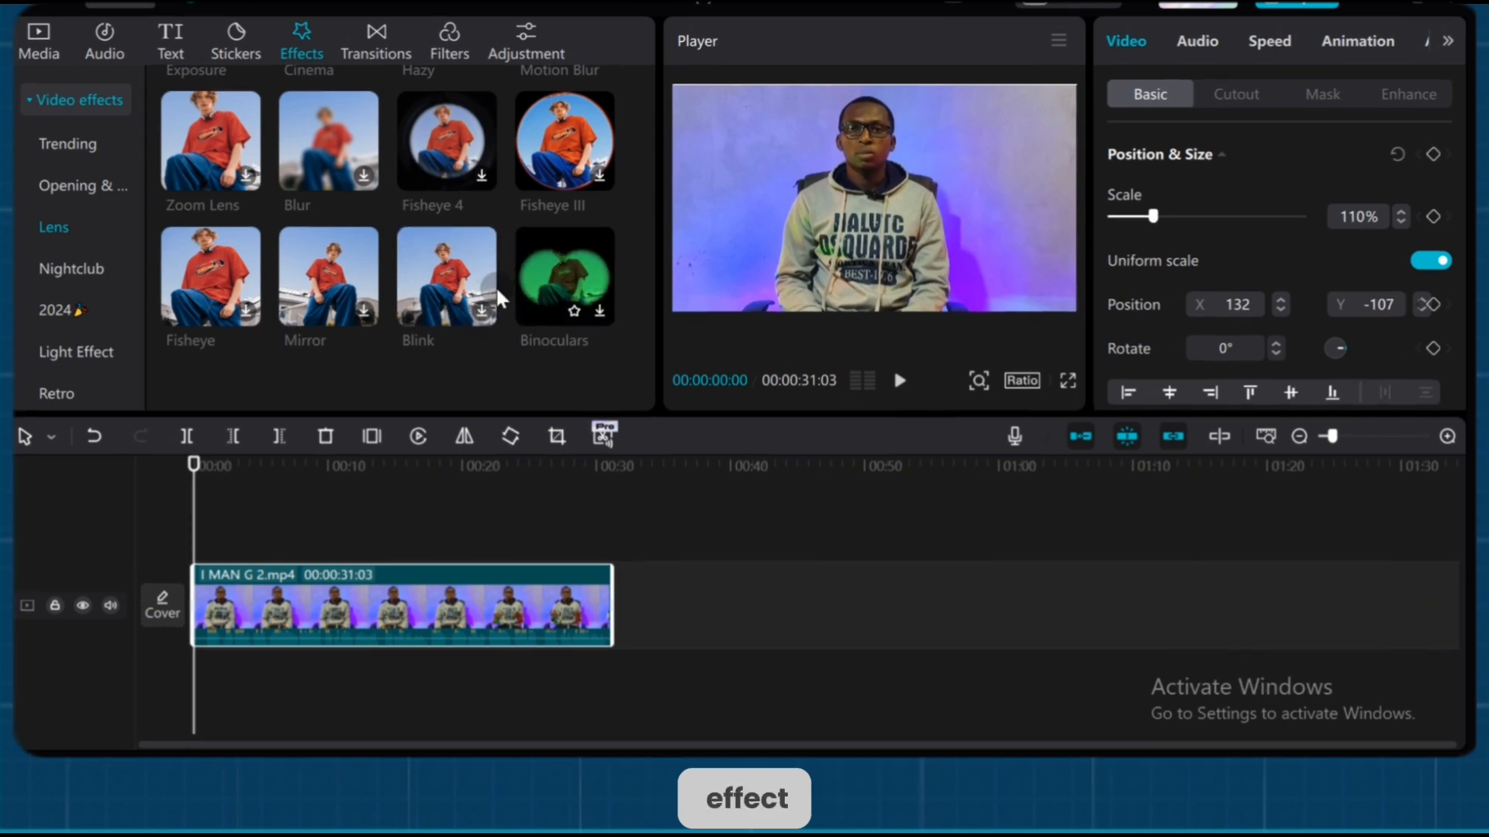
scroll(480, 264, up, 2)
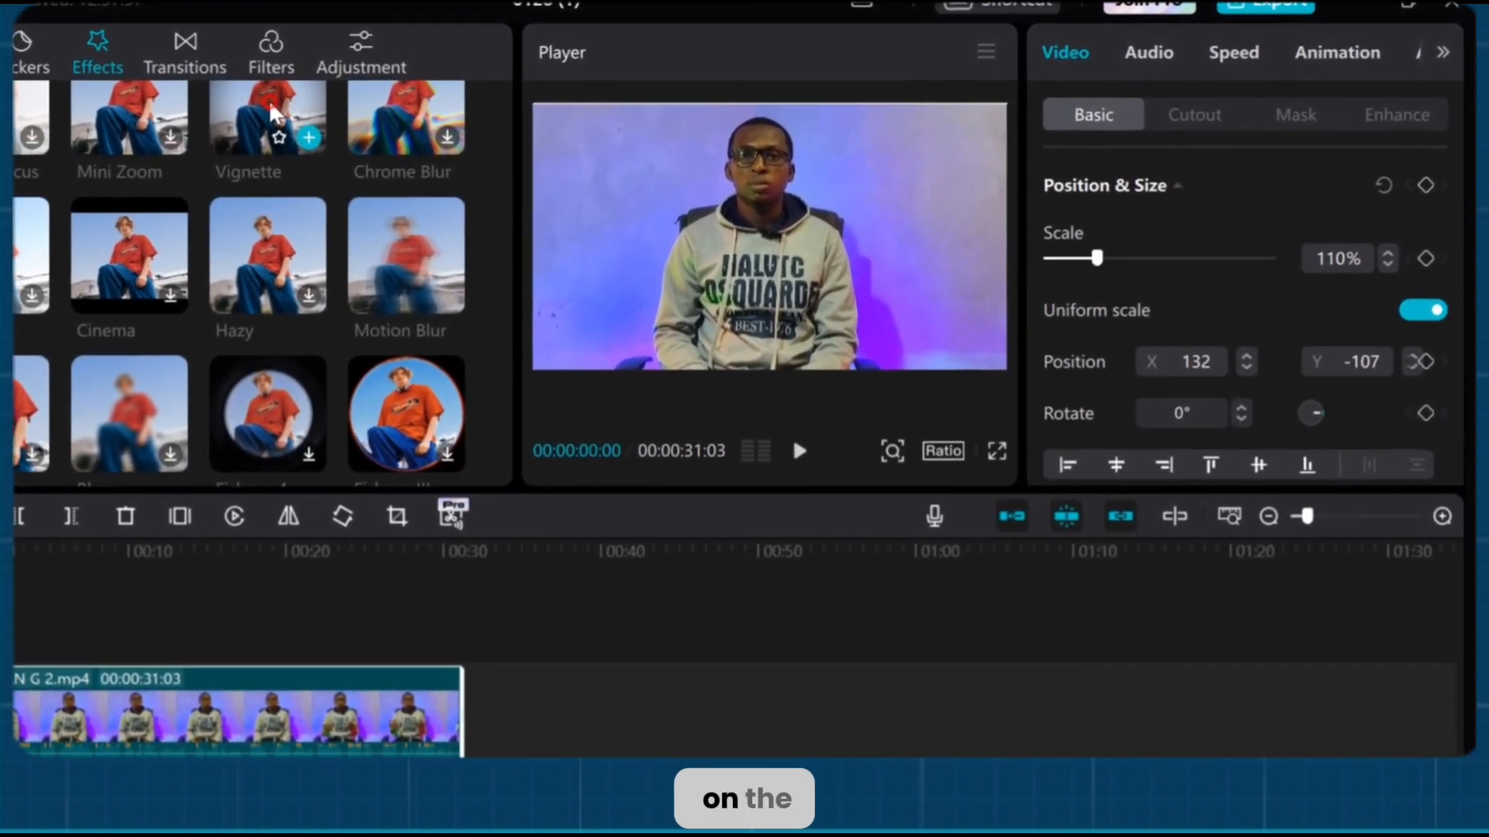
drag(369, 106, 194, 655)
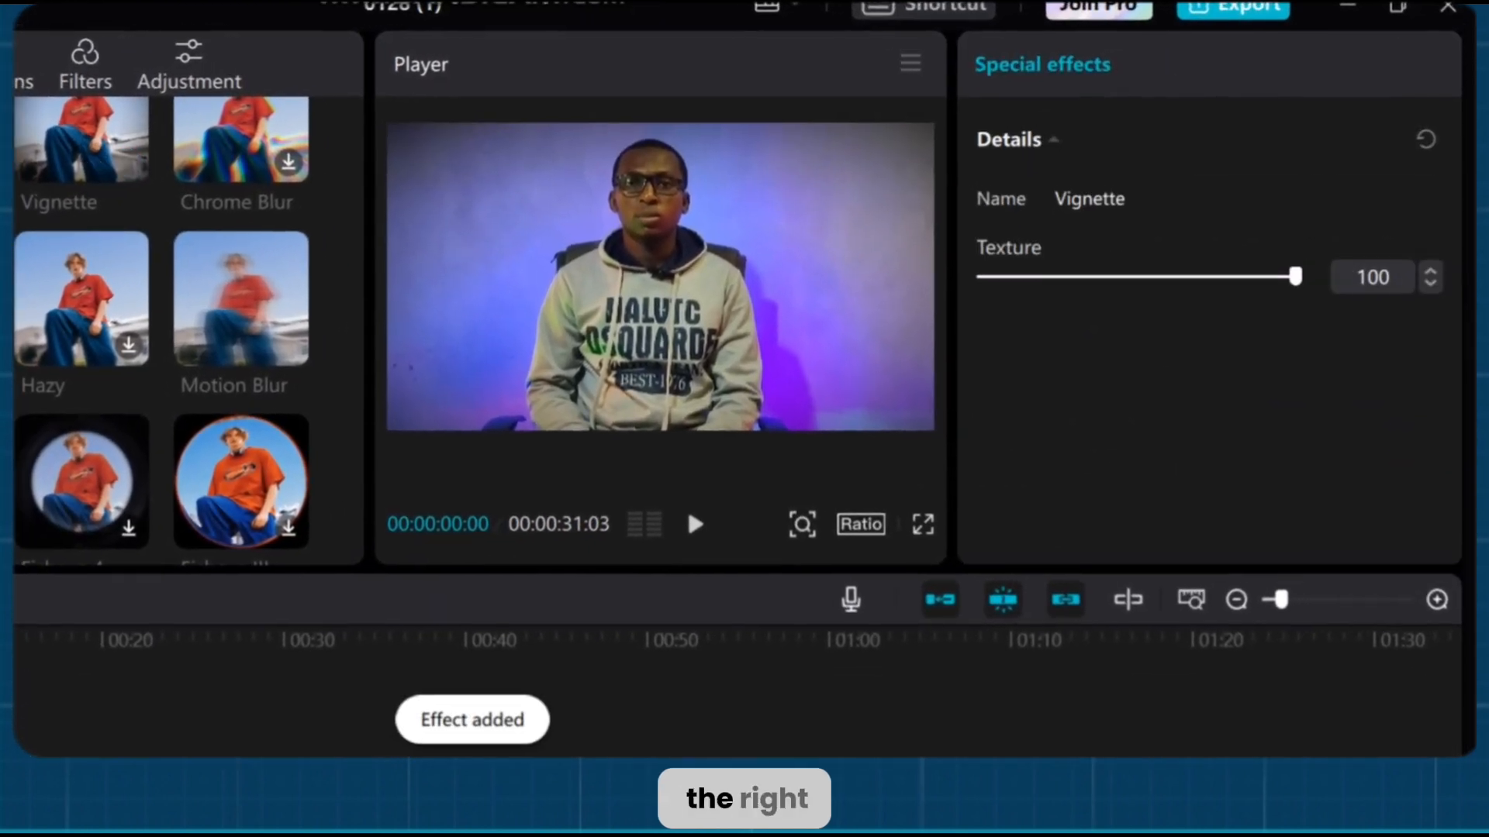
- Reduce the Vignette effect's texture and switch the effect off and back on to compare the look
click(1166, 285)
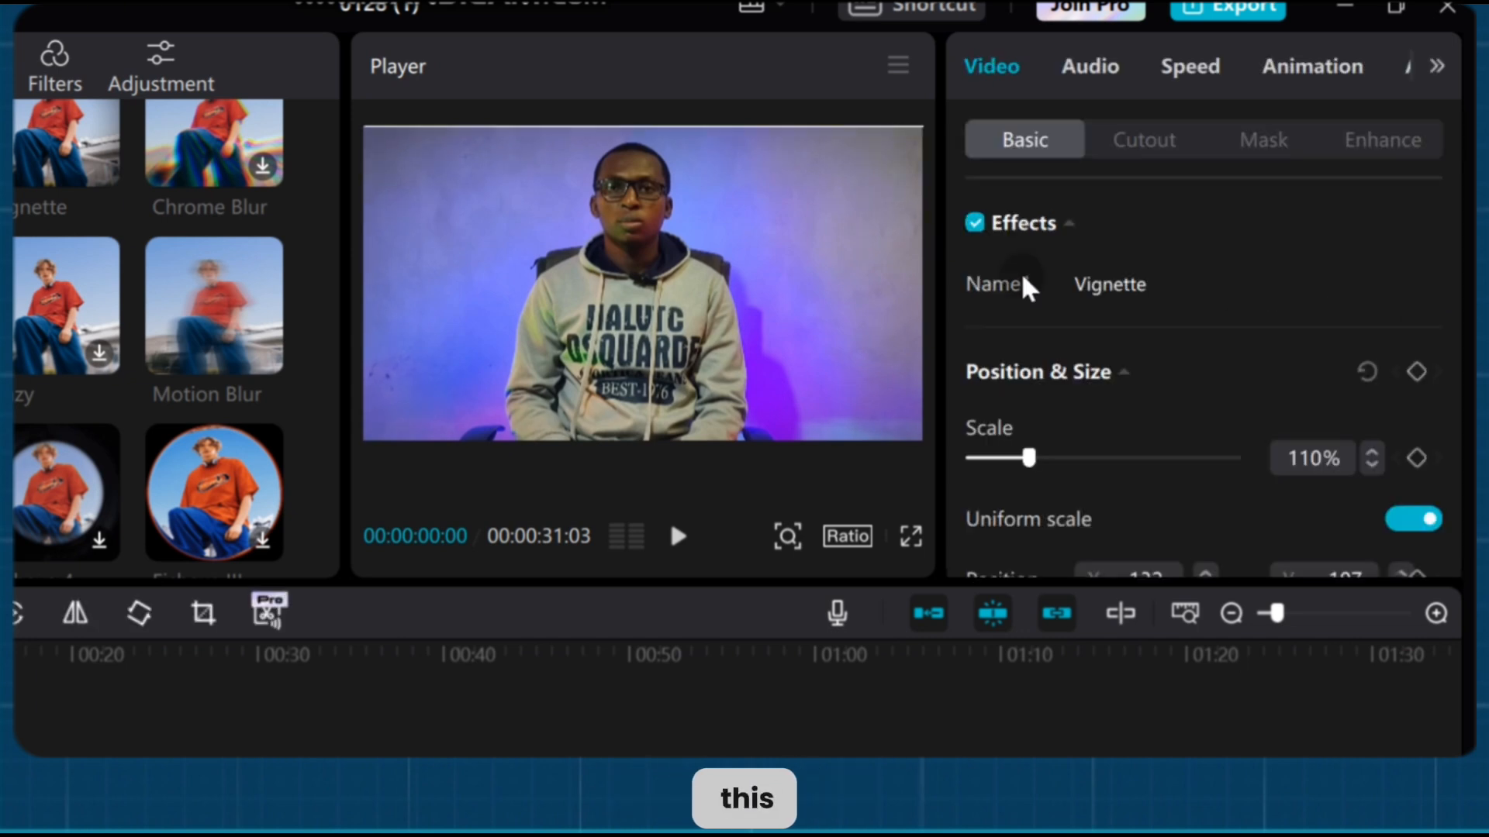
click(977, 225)
click(975, 223)
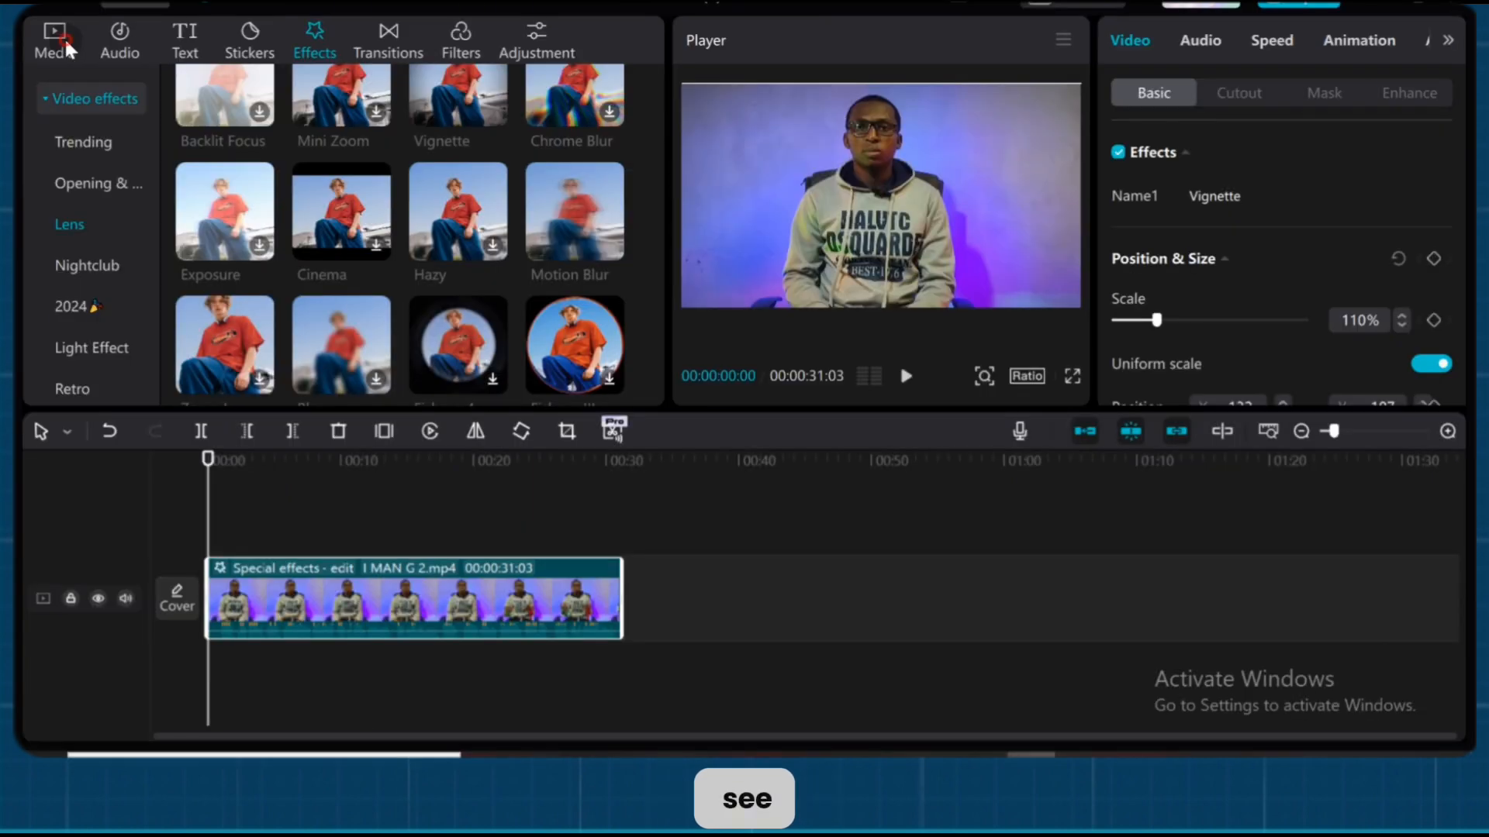
- Append images (12).jpeg after the video clip on the timeline and extend its duration to about 00:00:41:22
click(66, 44)
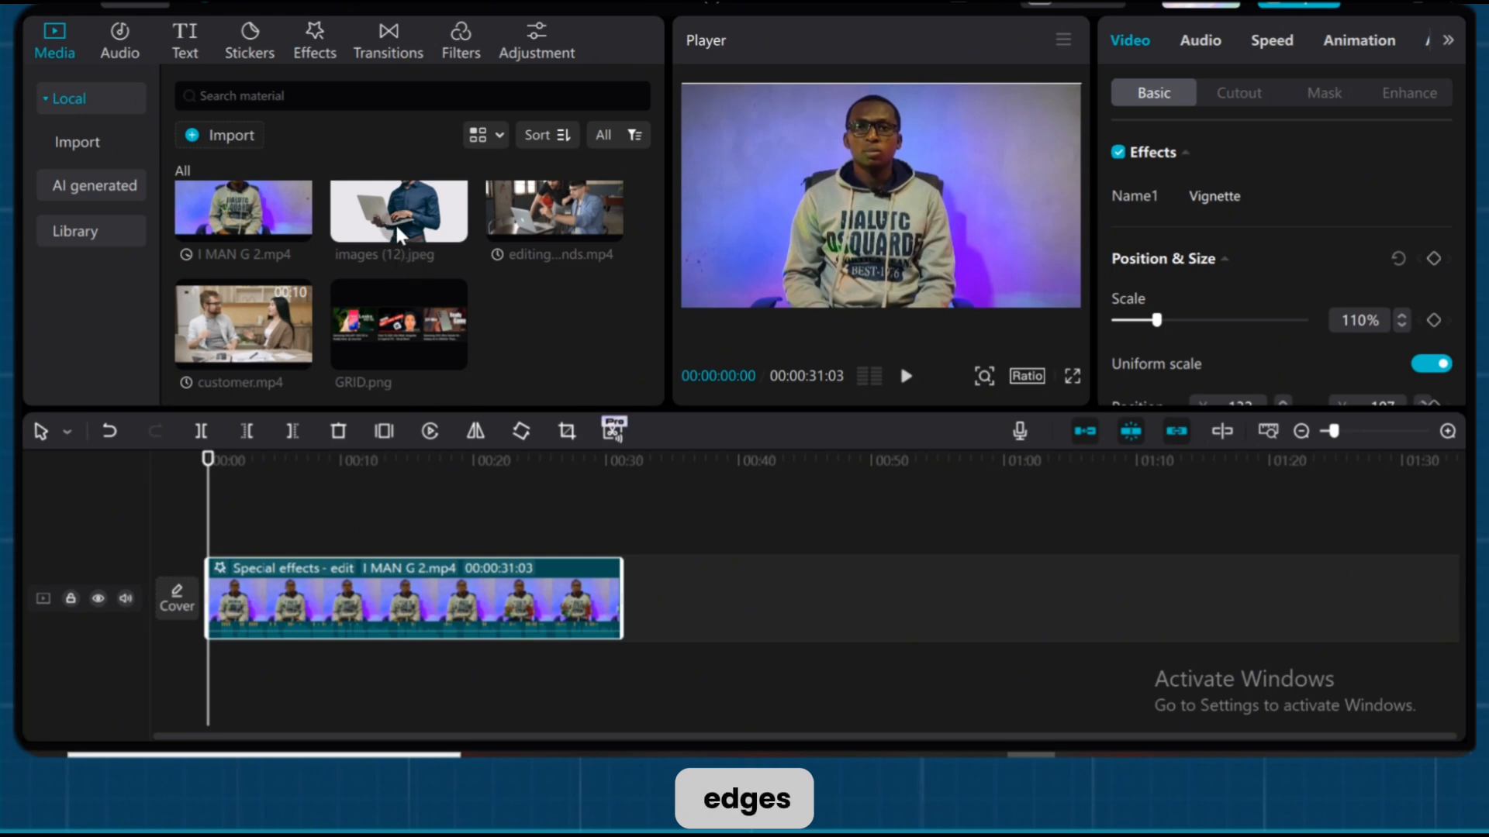
drag(394, 222, 639, 602)
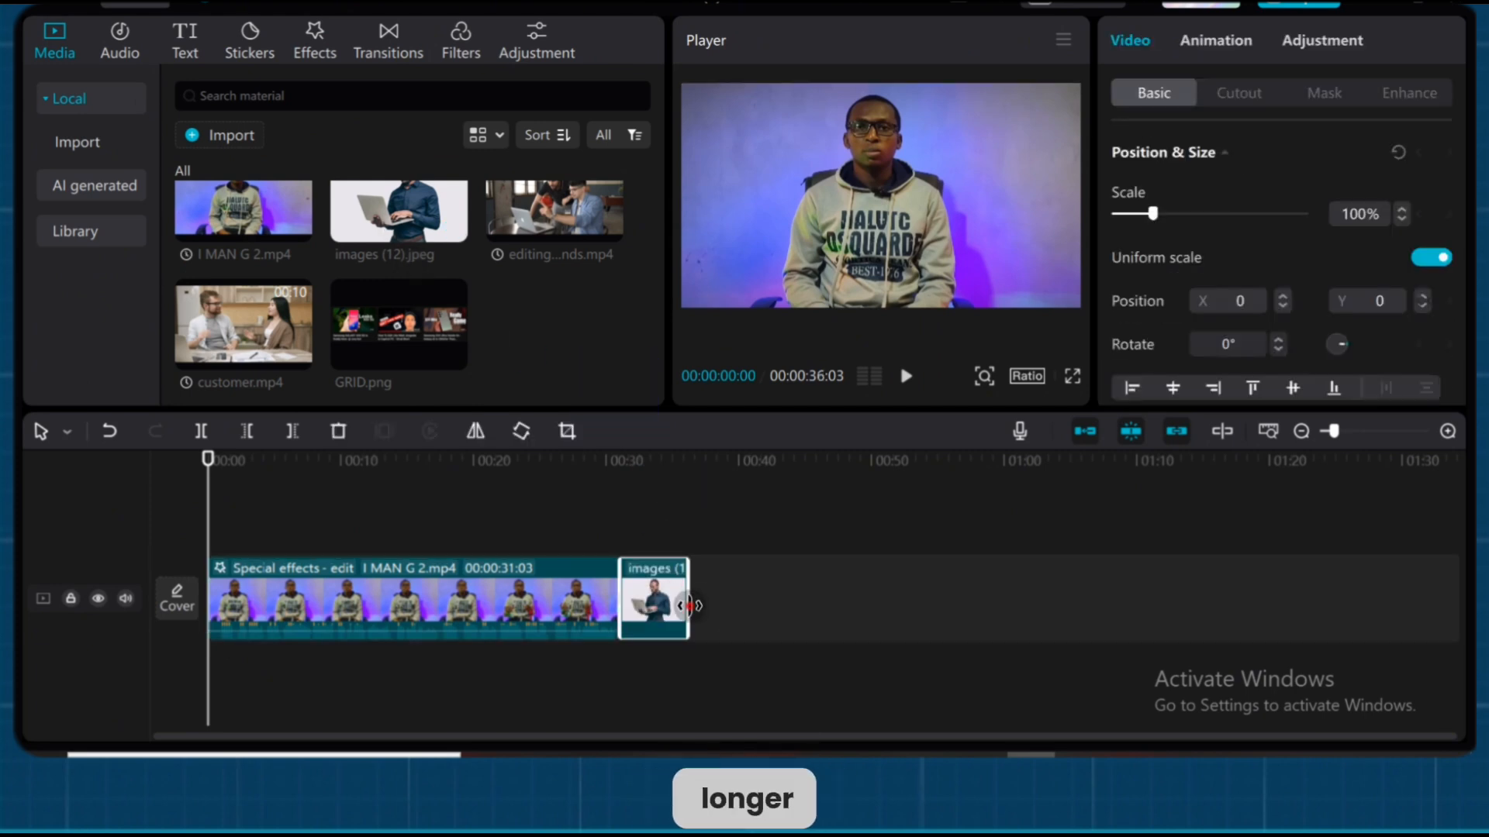
drag(888, 610, 1173, 603)
click(1053, 594)
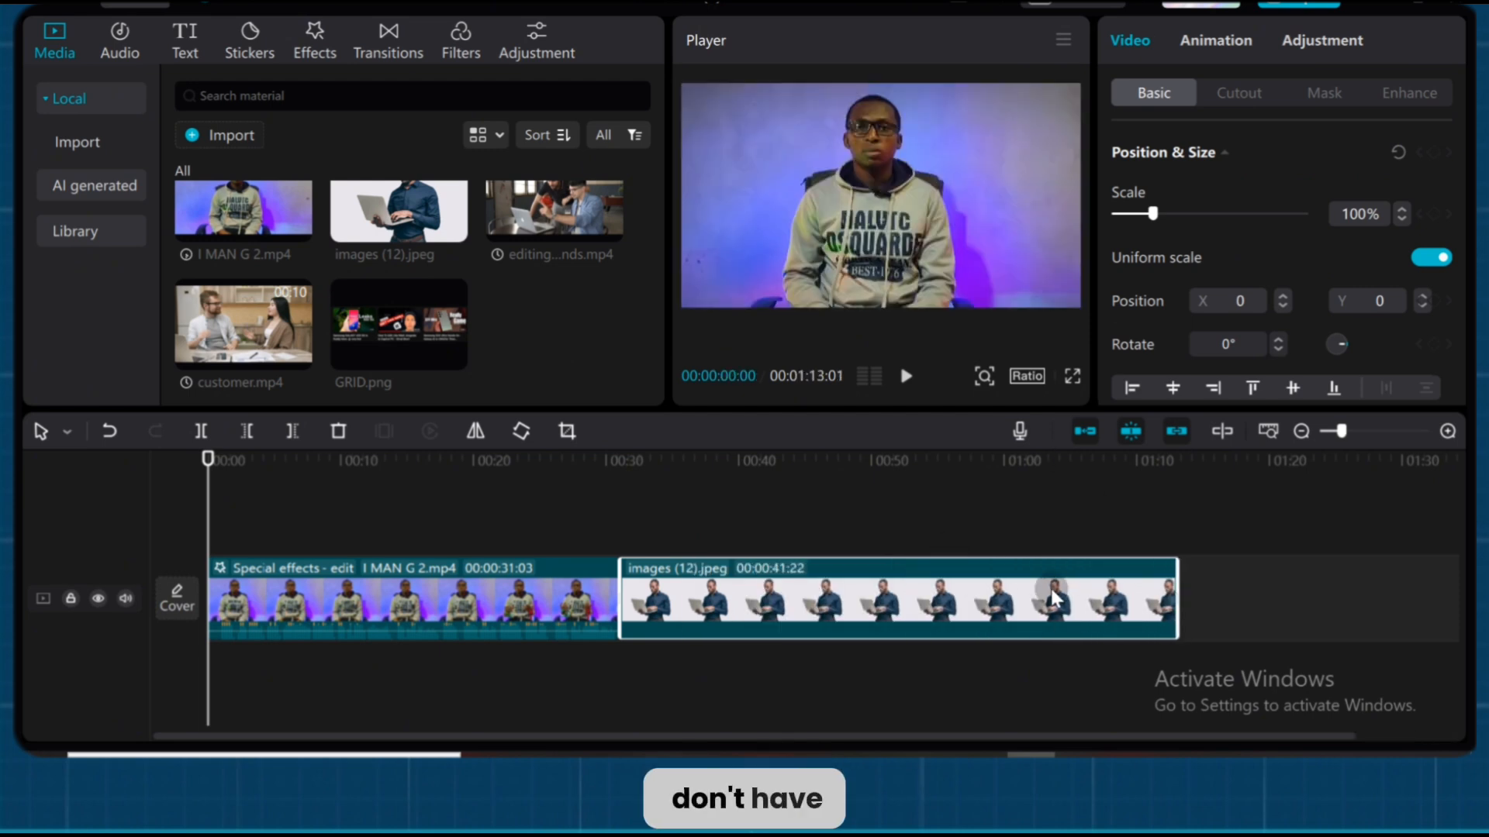
- Give the images (12).jpeg clip a solid black colour canvas background
click(940, 527)
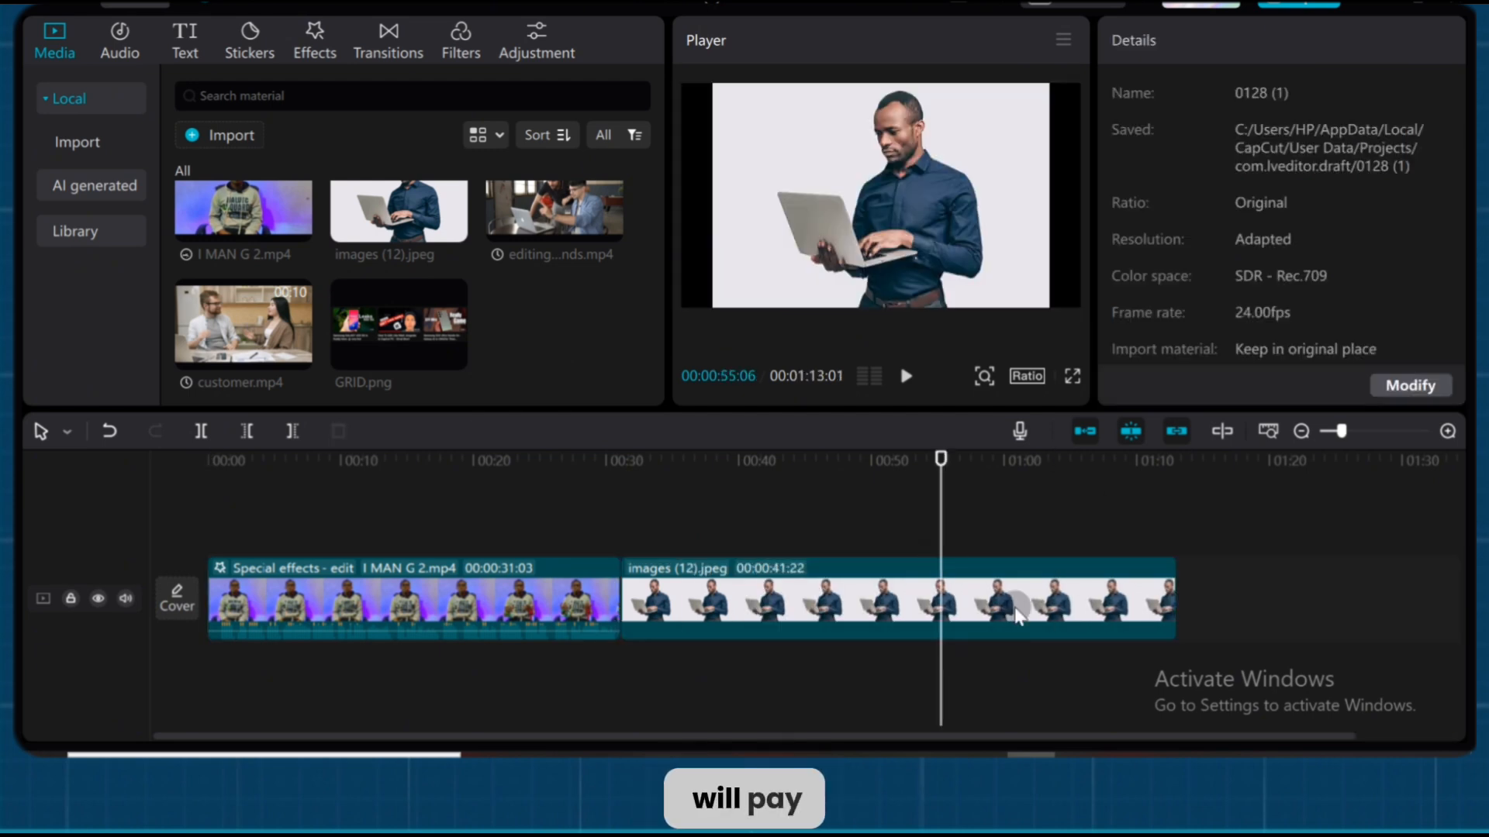
click(897, 581)
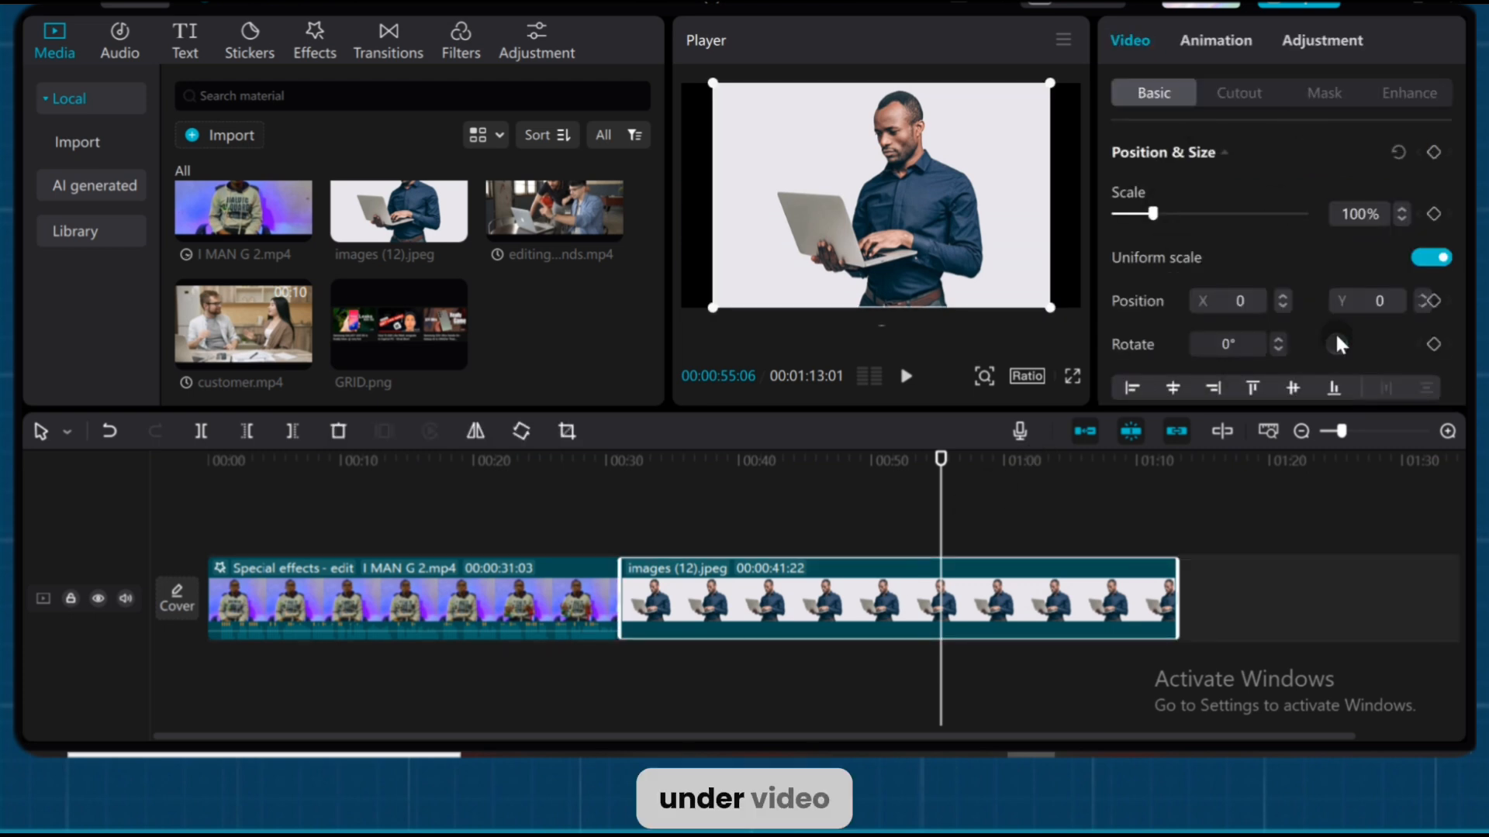
scroll(1194, 194, down, 6)
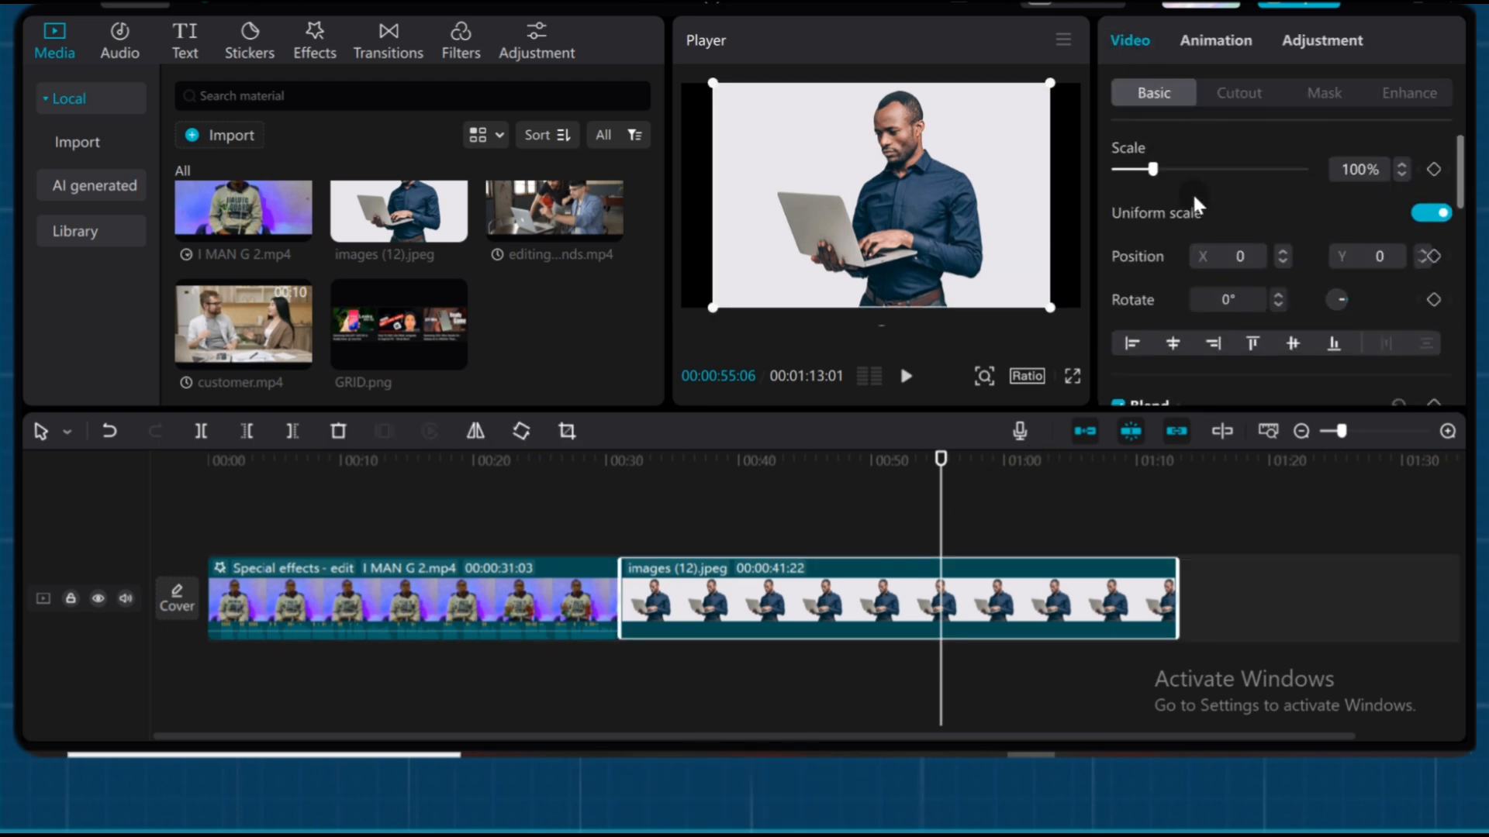
scroll(1199, 199, down, 5)
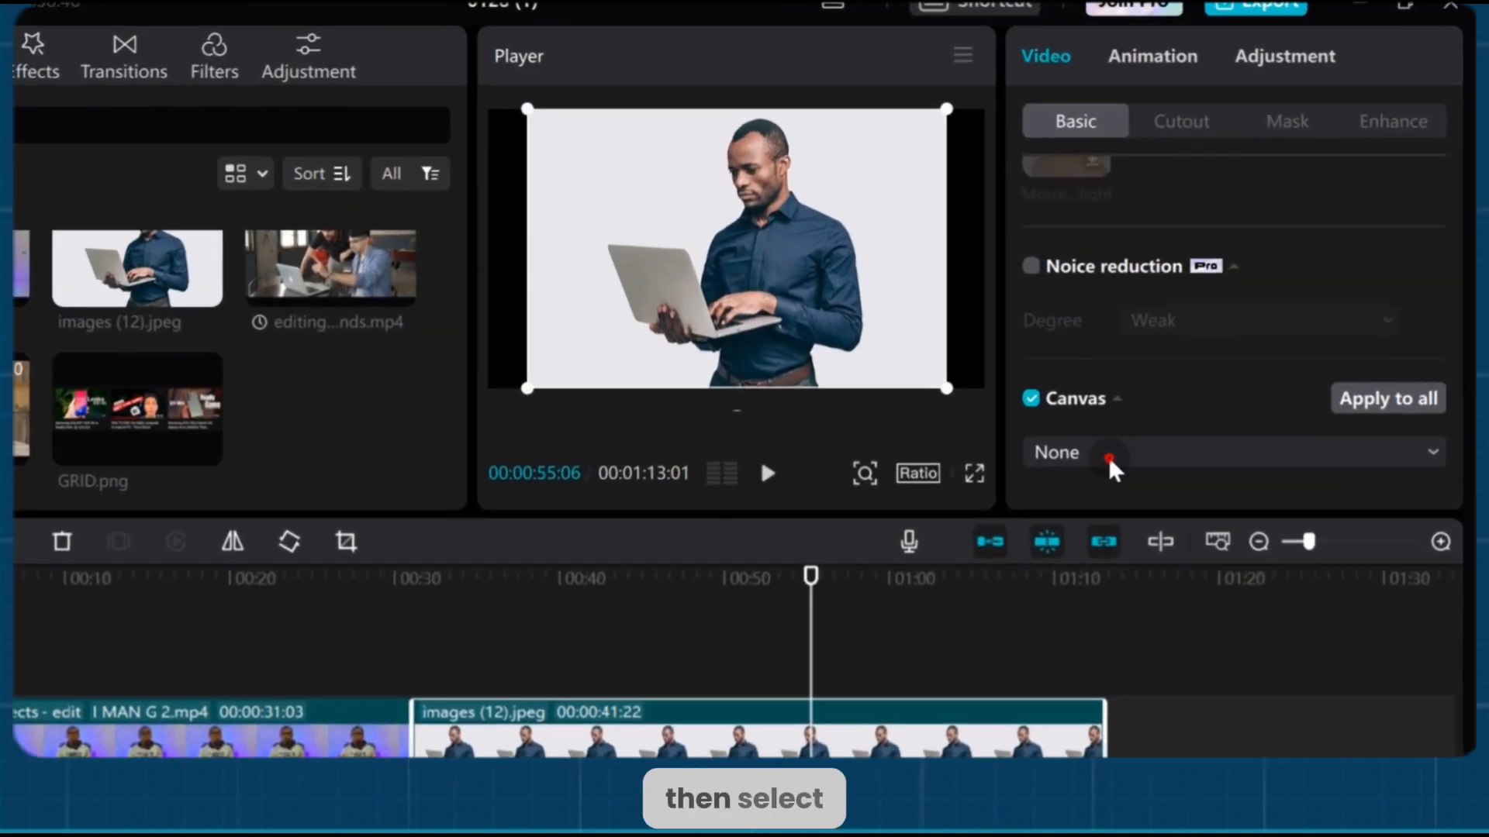
click(1109, 458)
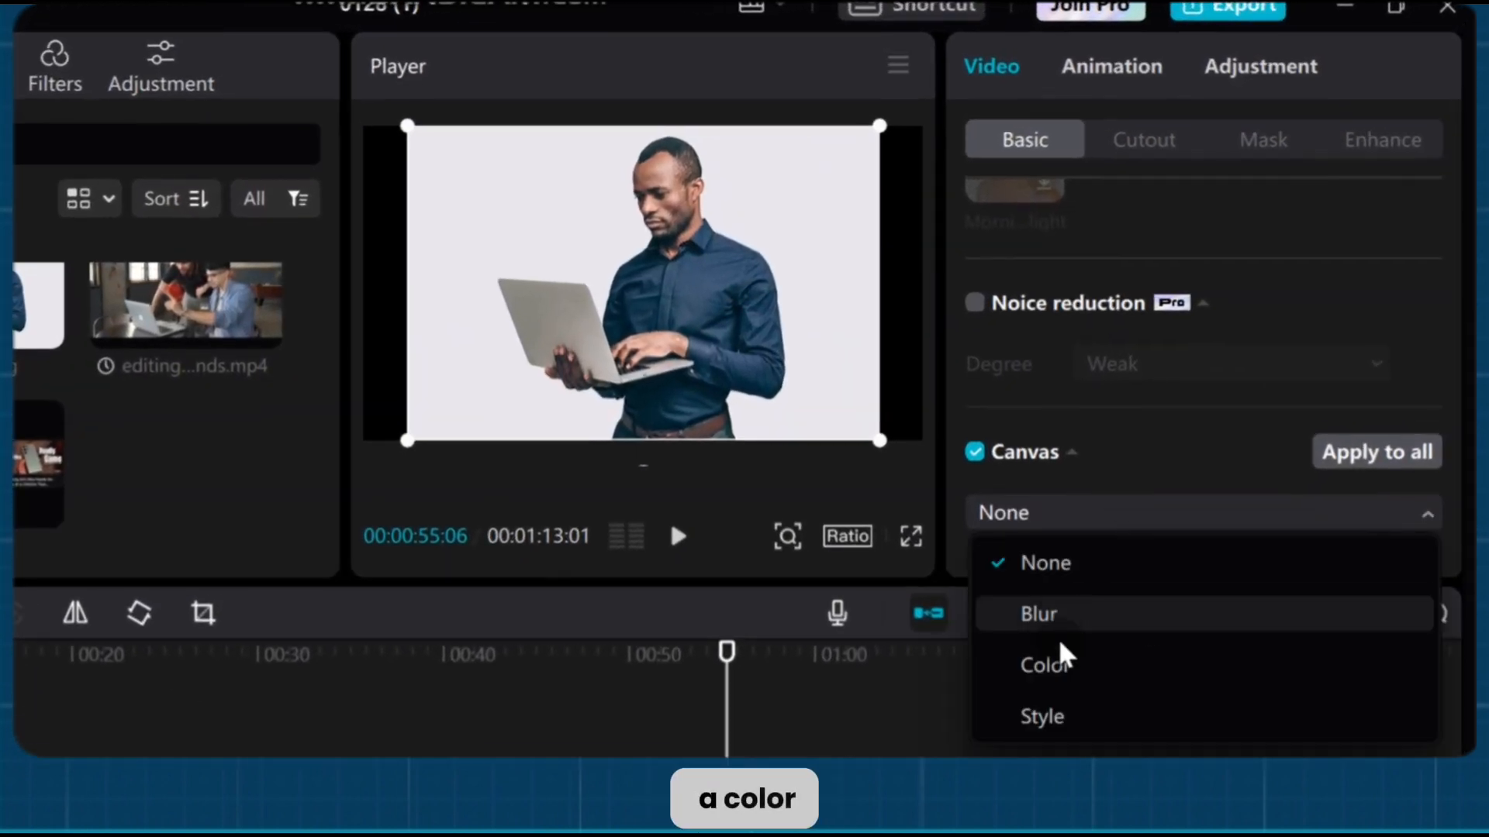
click(1110, 593)
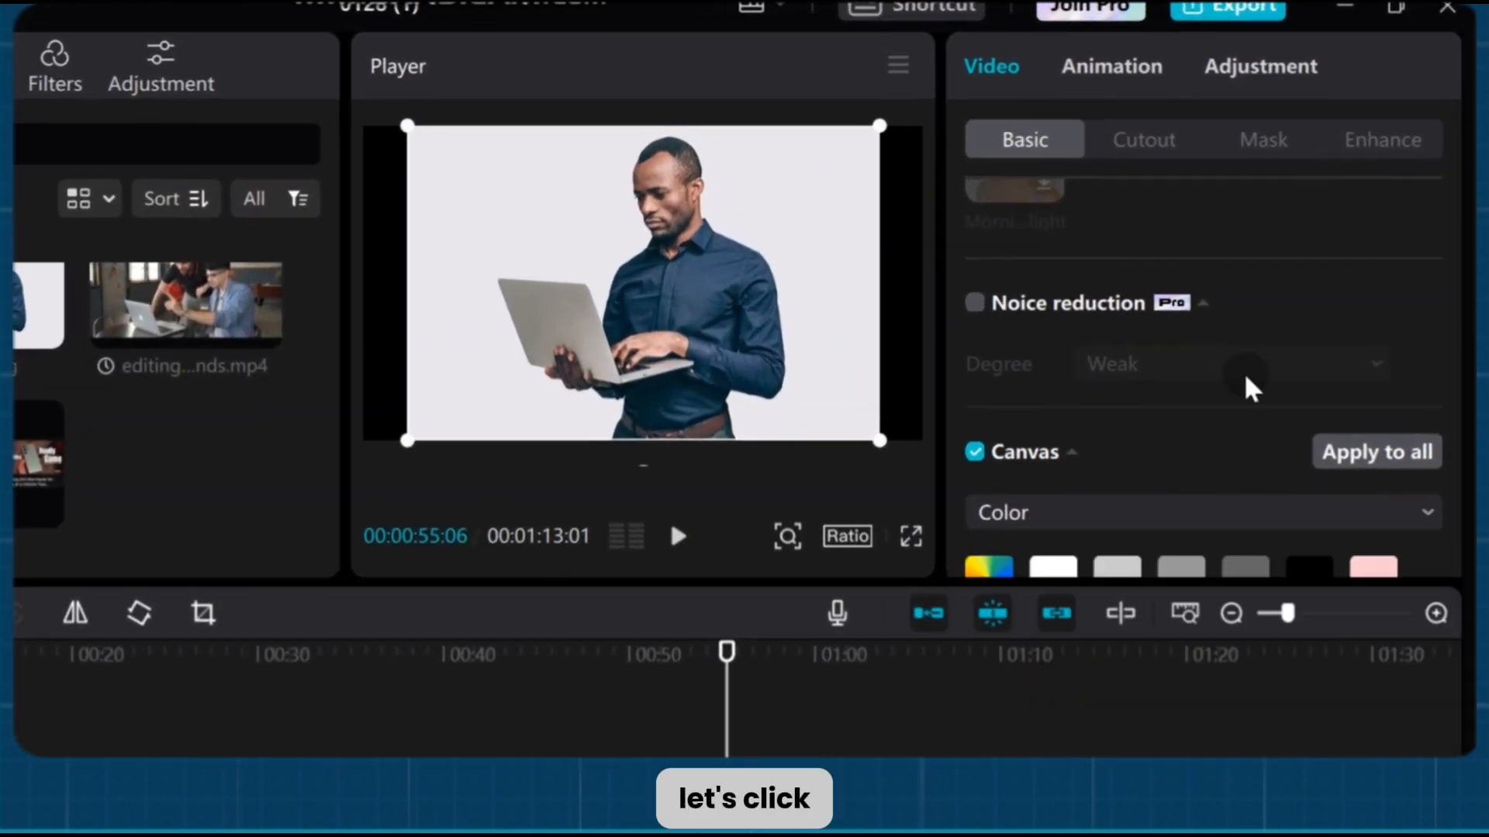
scroll(1346, 232, down, 2)
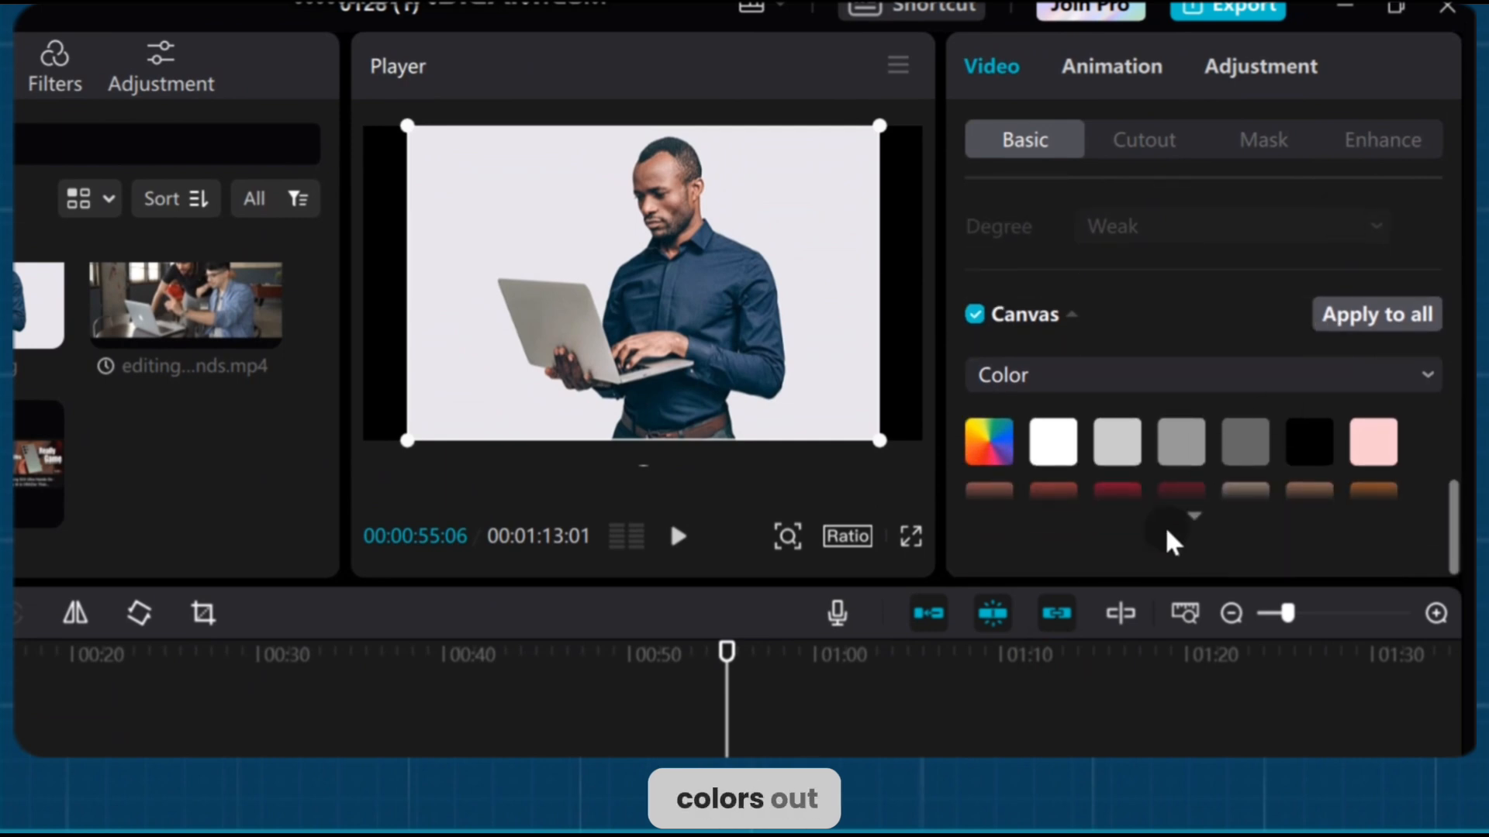
click(1195, 532)
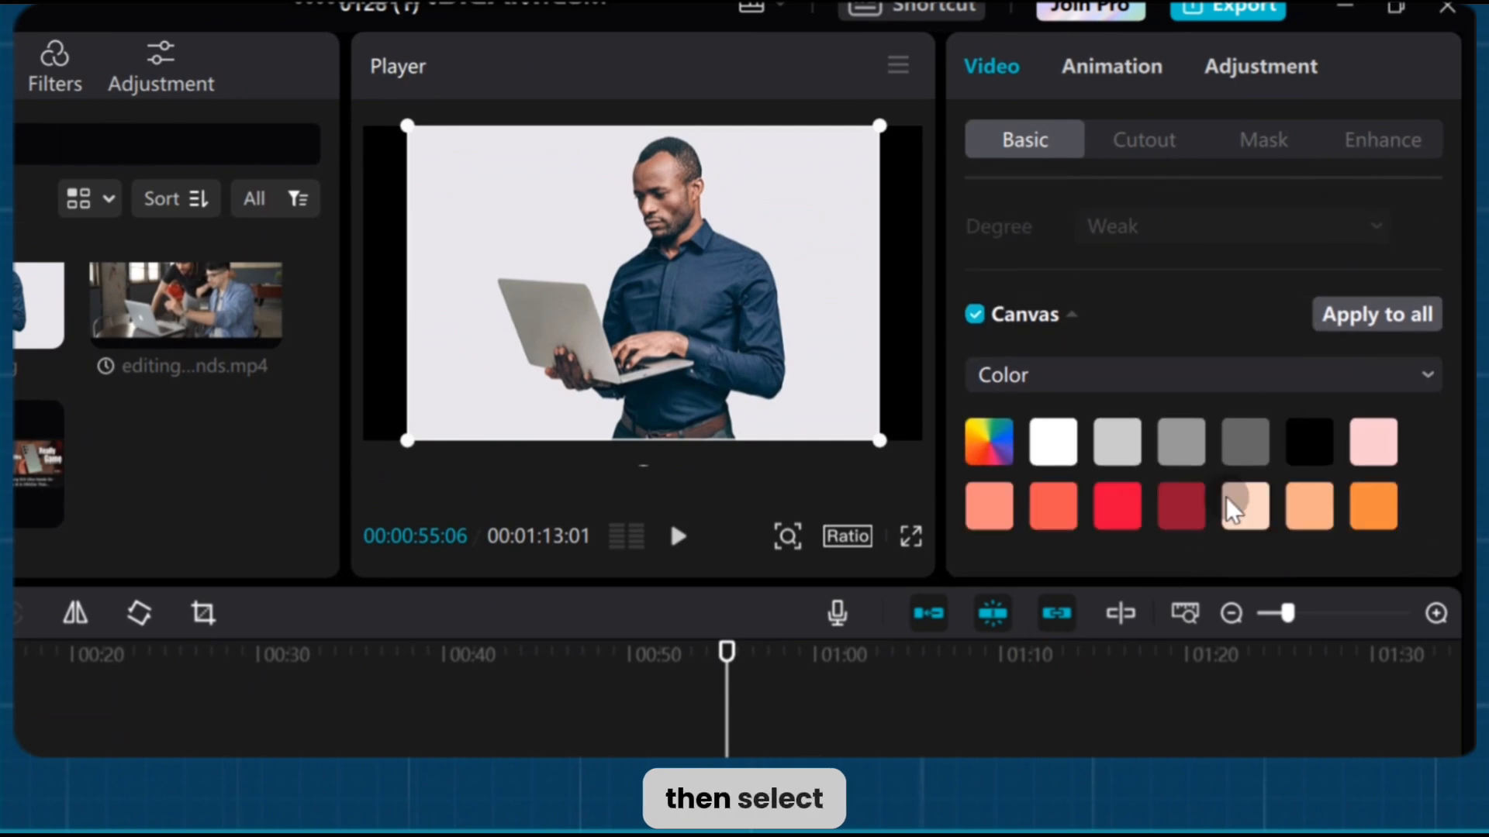
click(1311, 446)
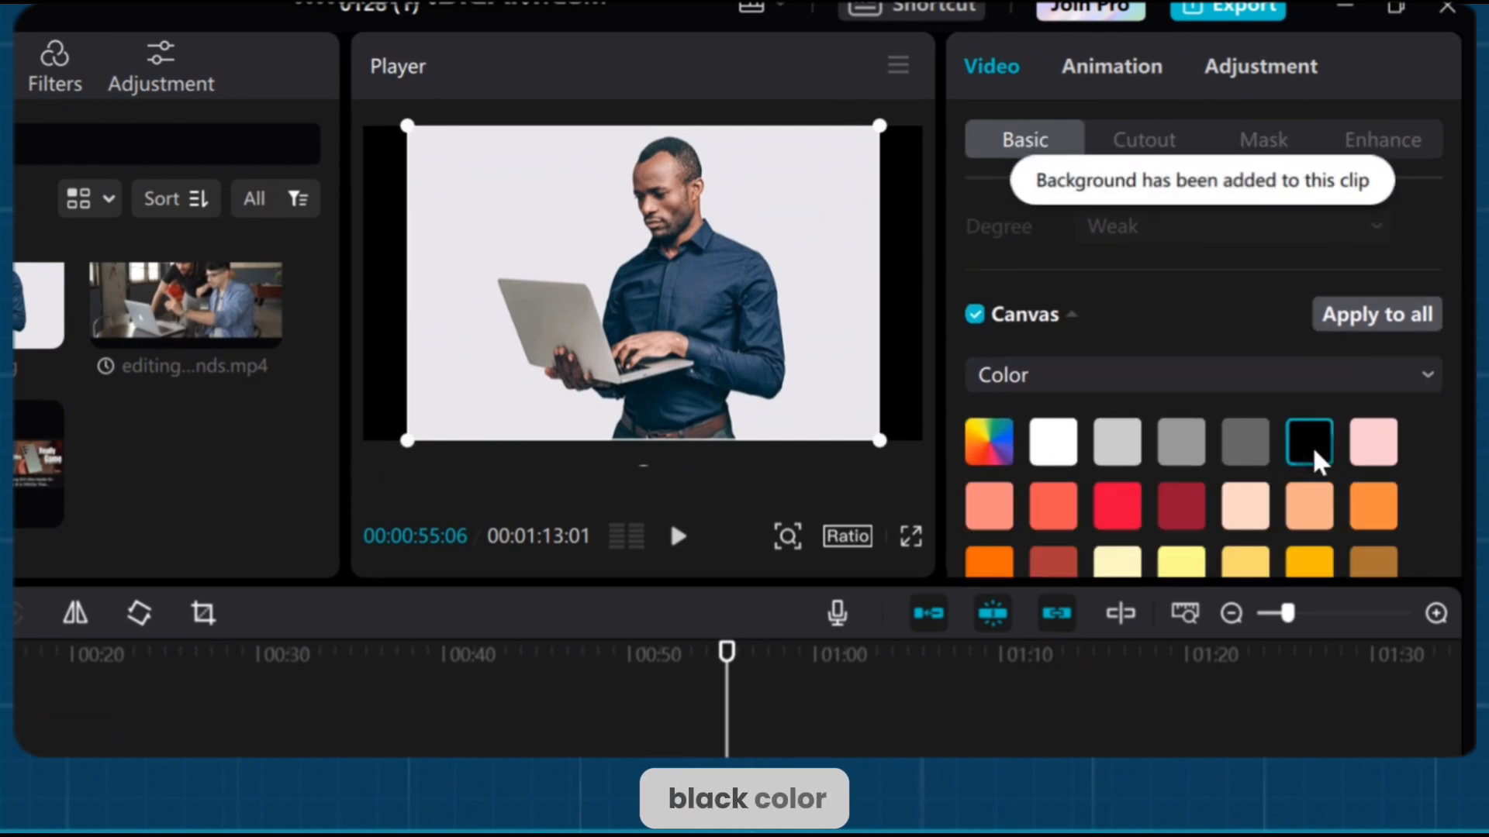
- Add a reversed rectangle mask to the image clip and enlarge it until the whole frame is black
click(1252, 147)
click(1019, 447)
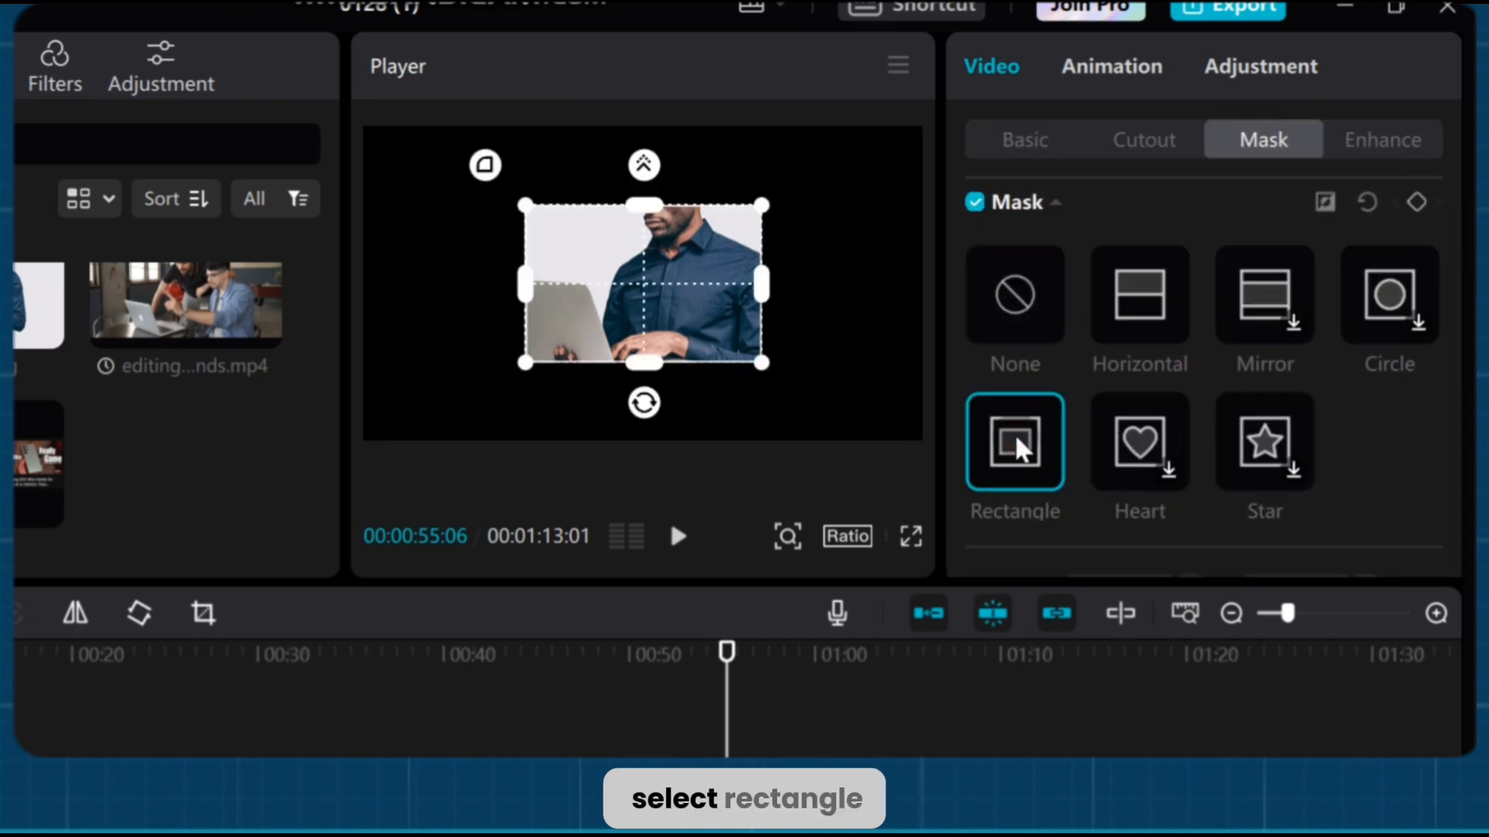
click(1326, 203)
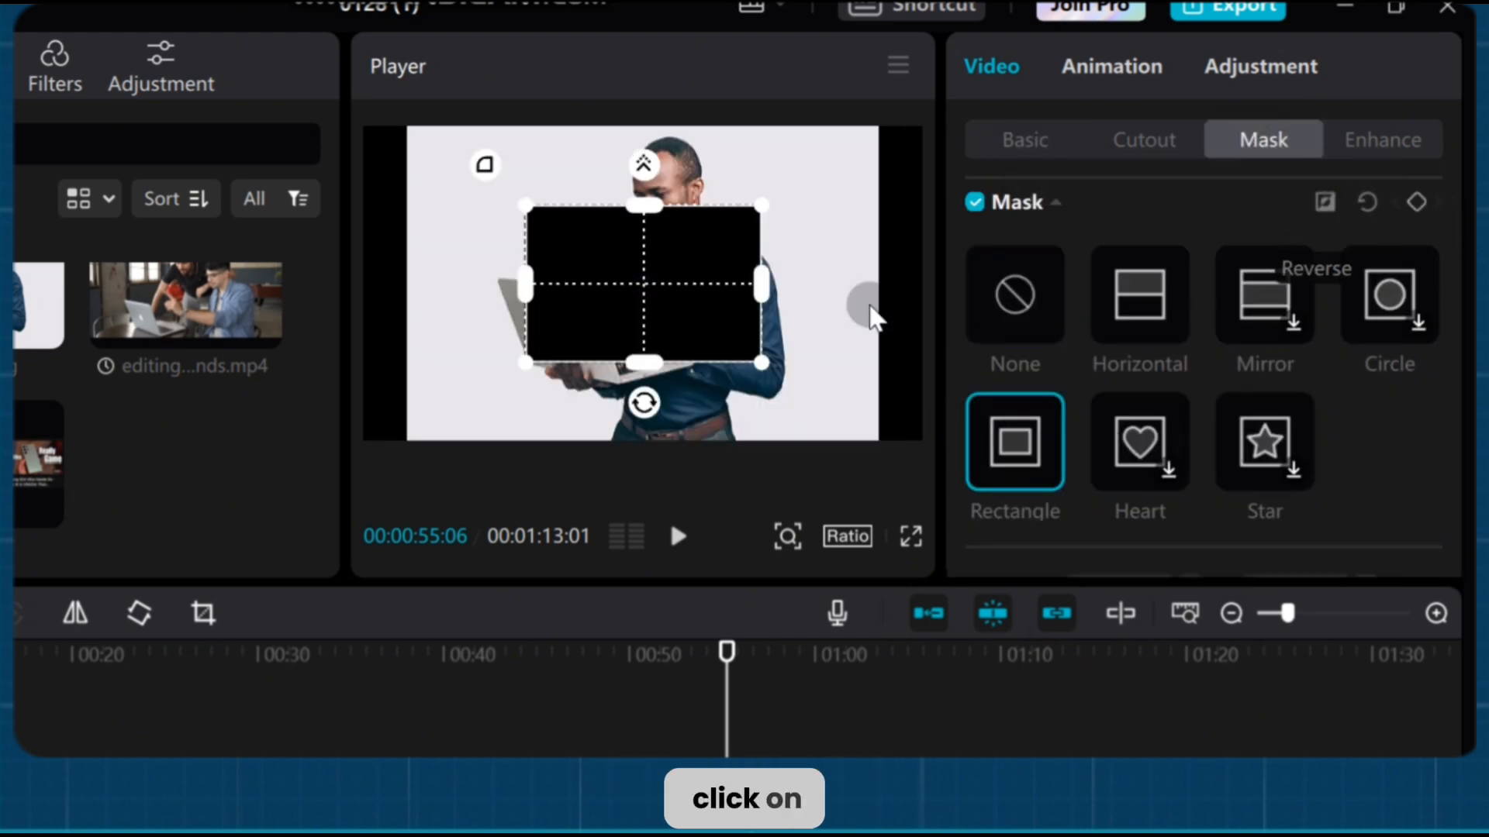
drag(771, 361, 899, 587)
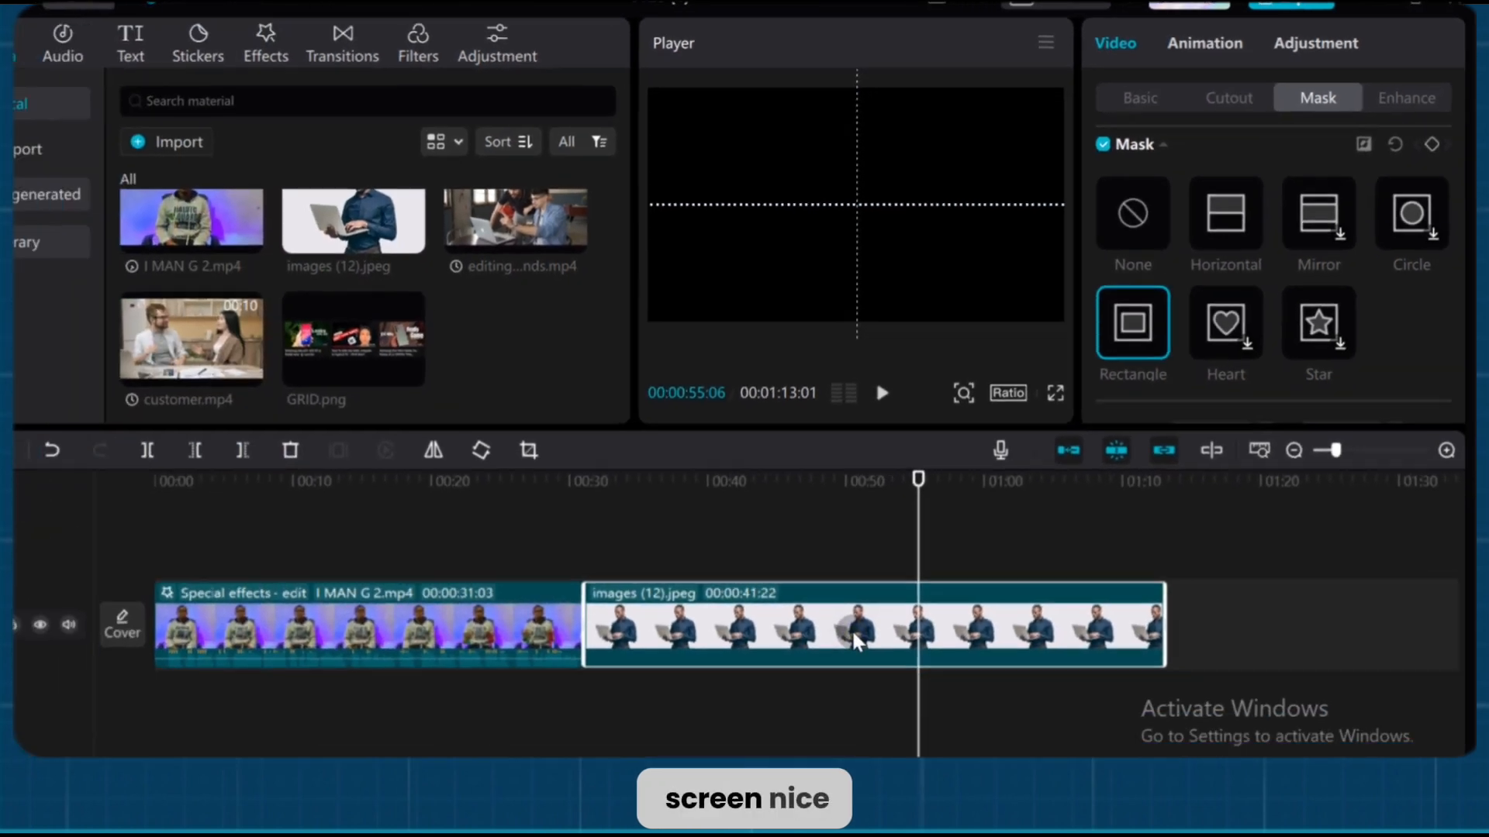
- Convert the masked image into a compound clip and stack it above I MAN G 2.mp4 from the start, trimmed to 00:00:31:03
right_click(879, 609)
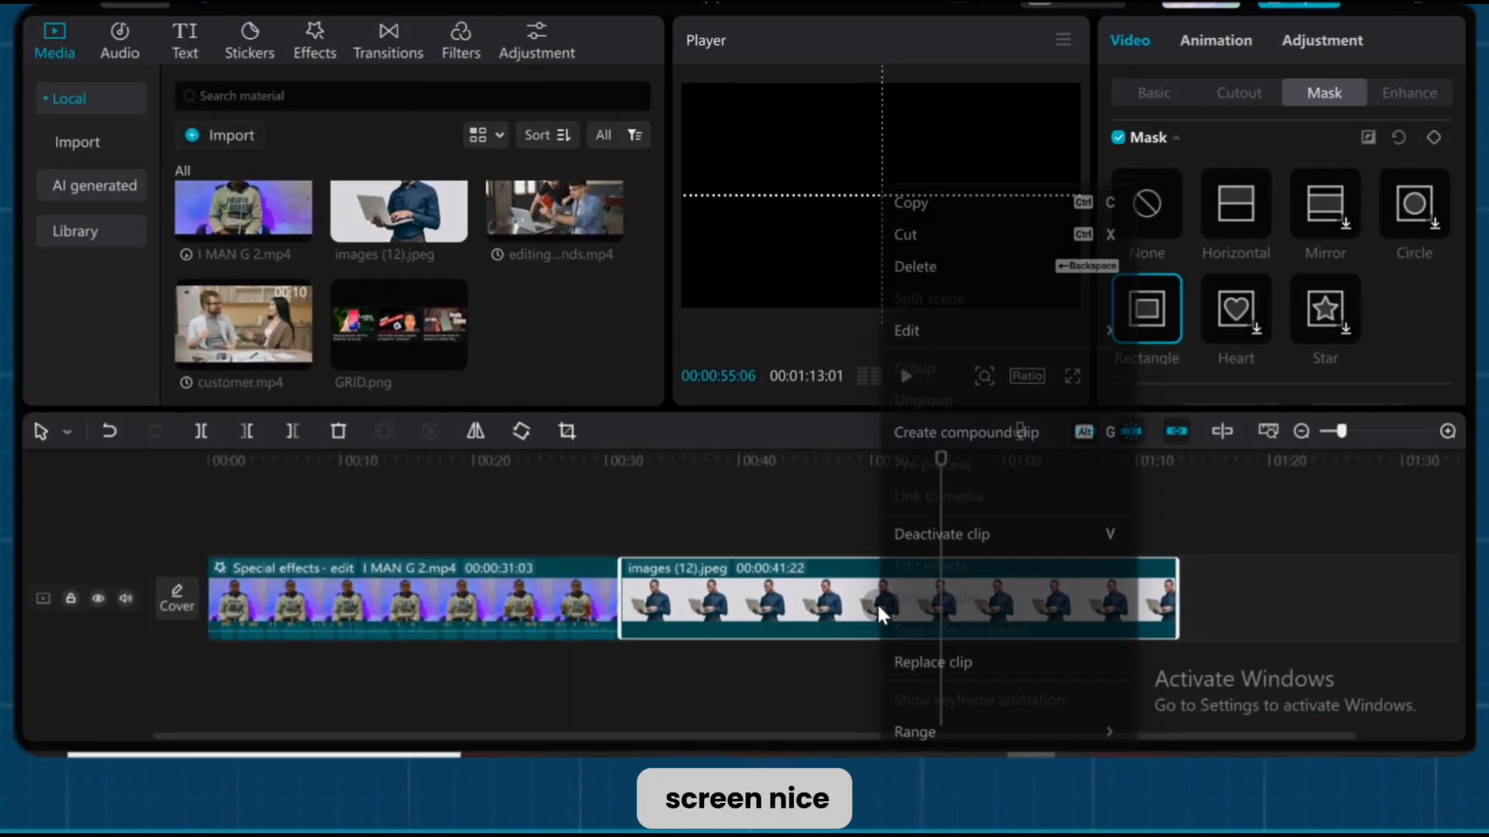
click(947, 433)
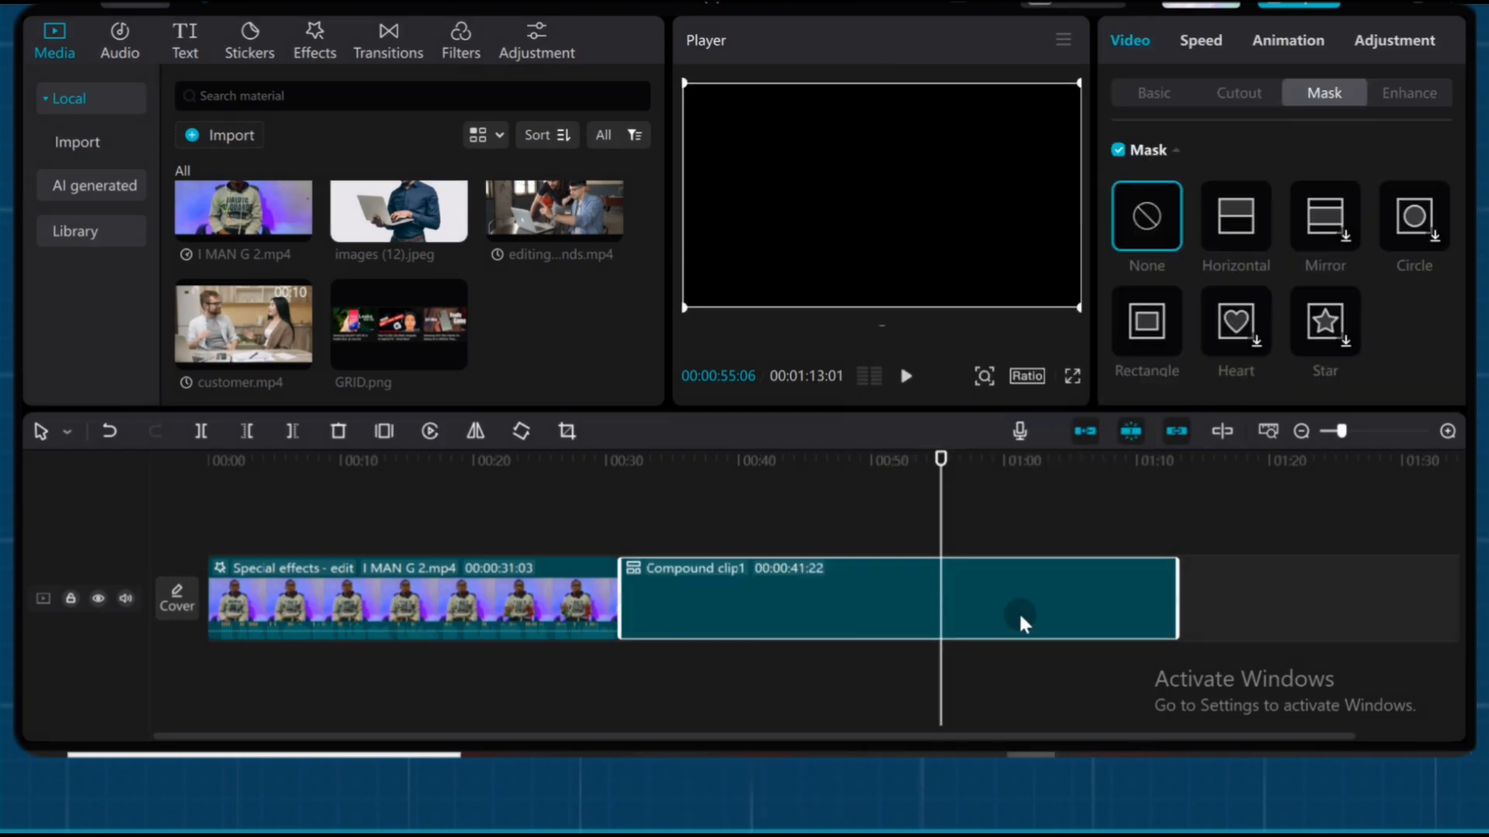
drag(1021, 617, 587, 535)
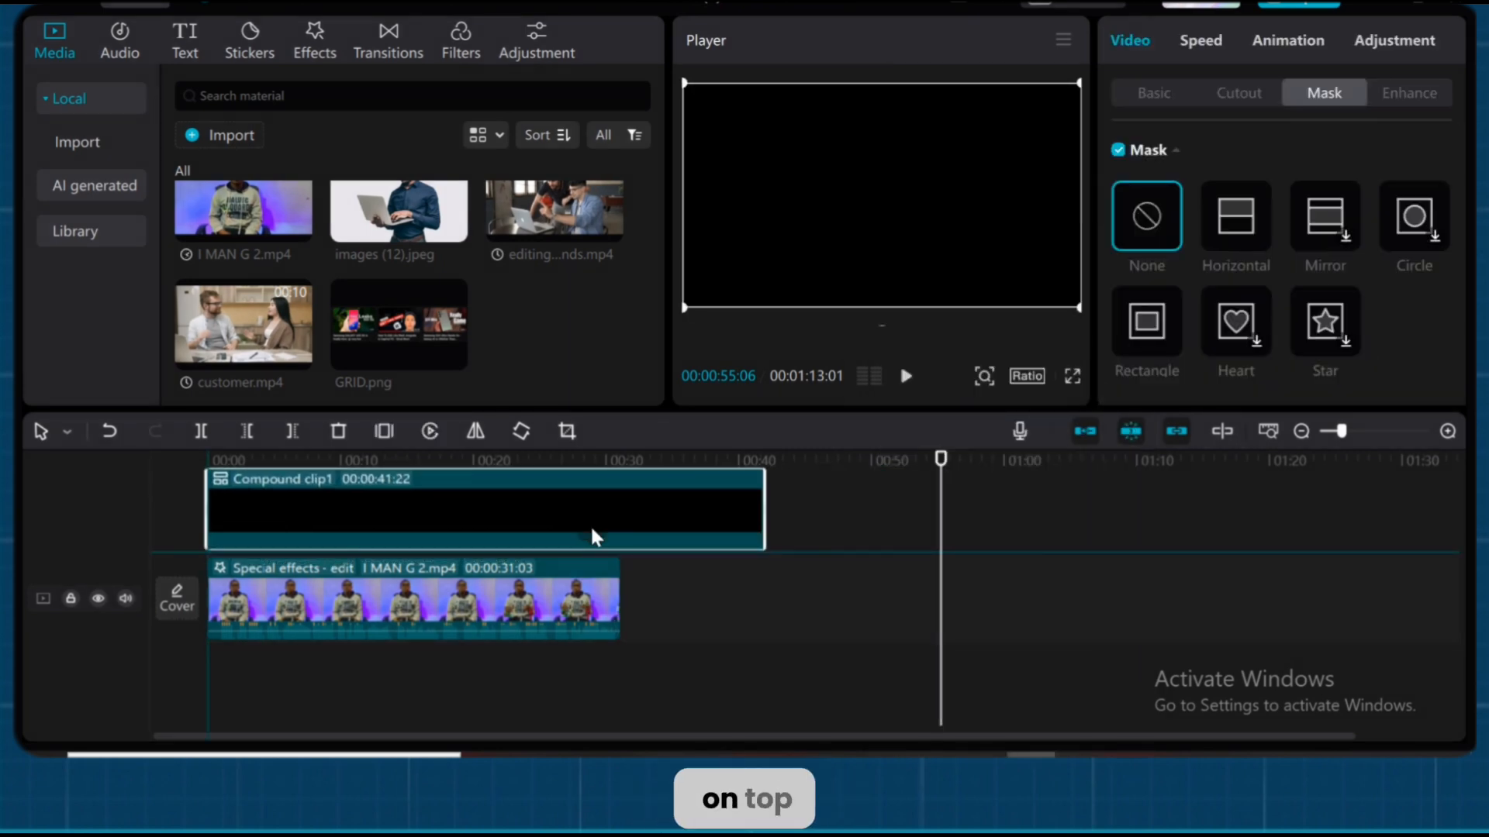
drag(761, 552, 617, 570)
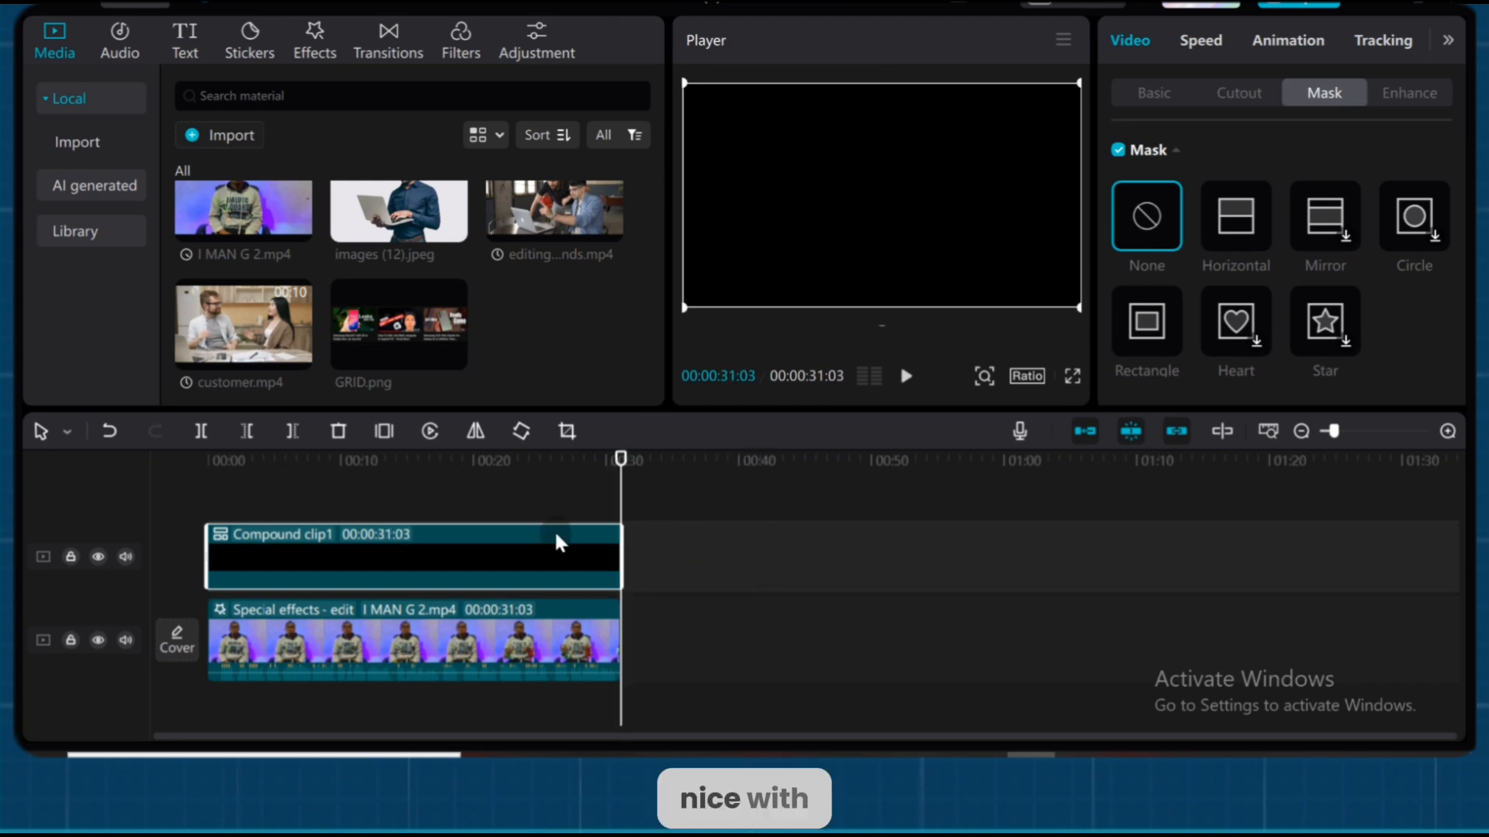
- Apply a horizontal mask to the compound clip and rotate it to -180° so black covers the lower half
drag(481, 460, 466, 461)
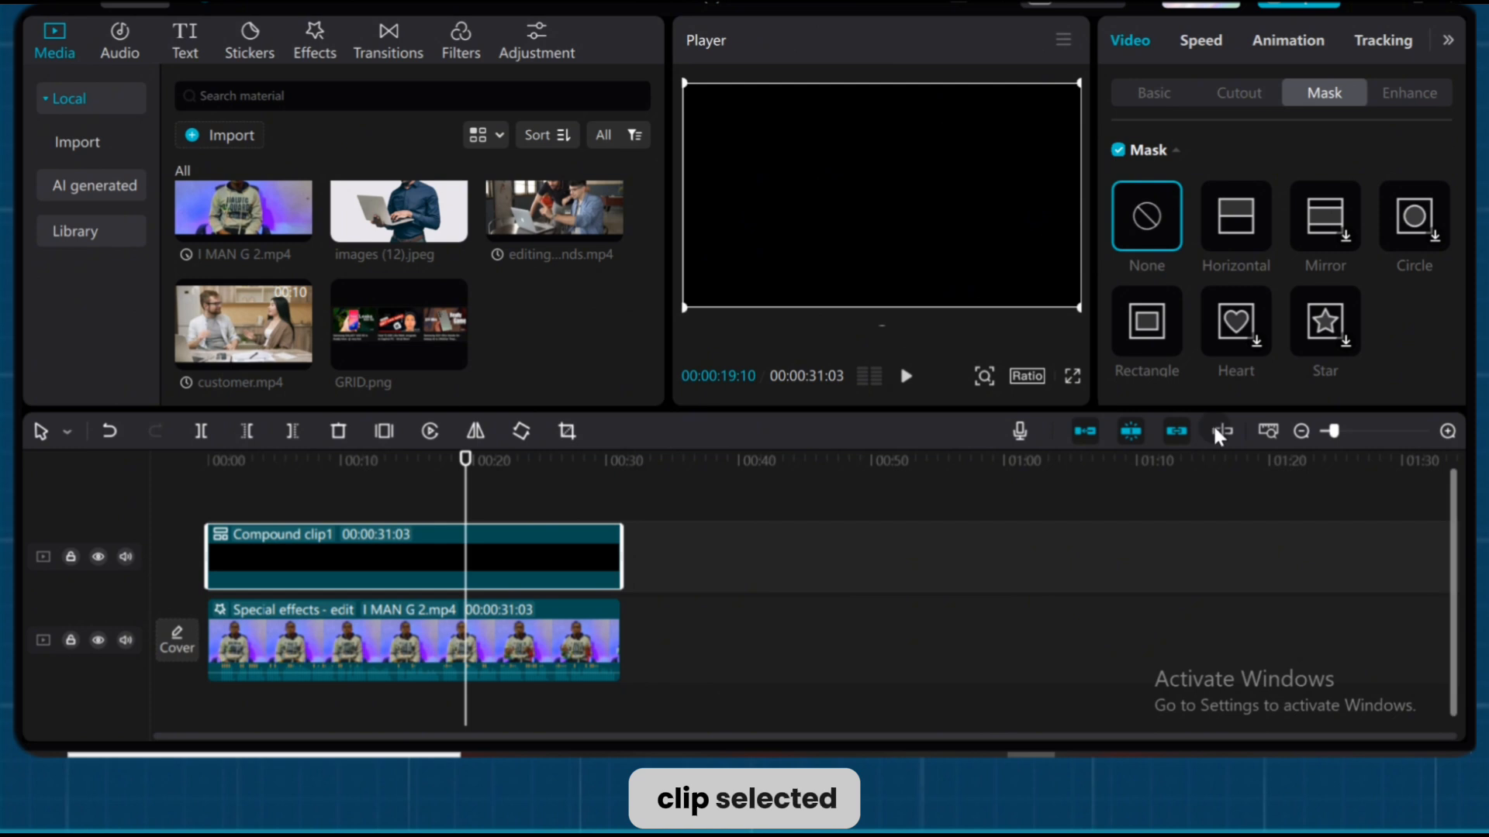
click(1244, 217)
drag(877, 225, 876, 127)
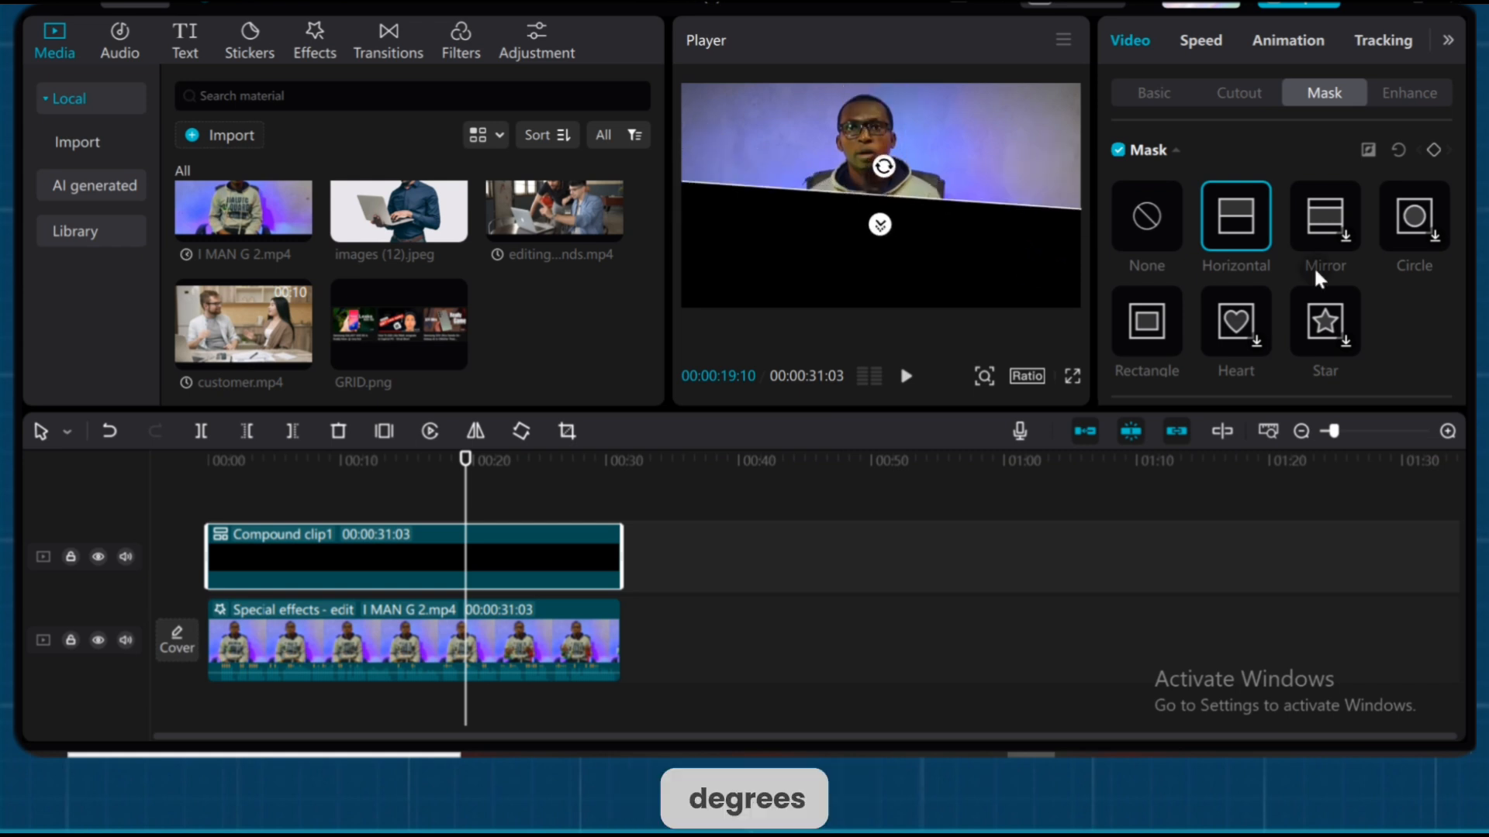
scroll(1314, 266, down, 2)
drag(1274, 307, 1266, 296)
click(1267, 301)
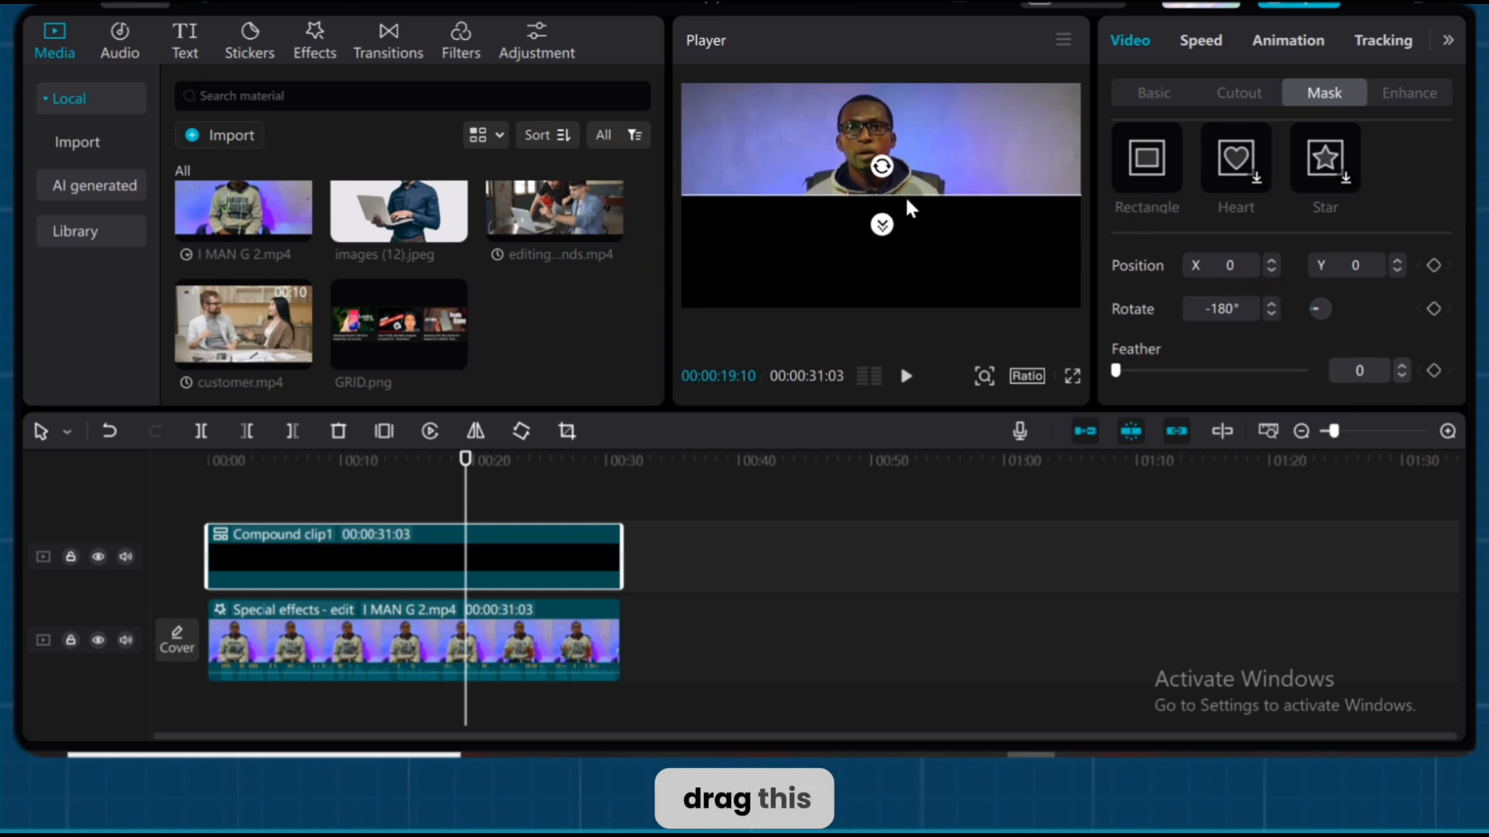
- Lower the horizontal mask to Y -209 with a feather of 72, and return the playhead to the start
drag(893, 201, 888, 316)
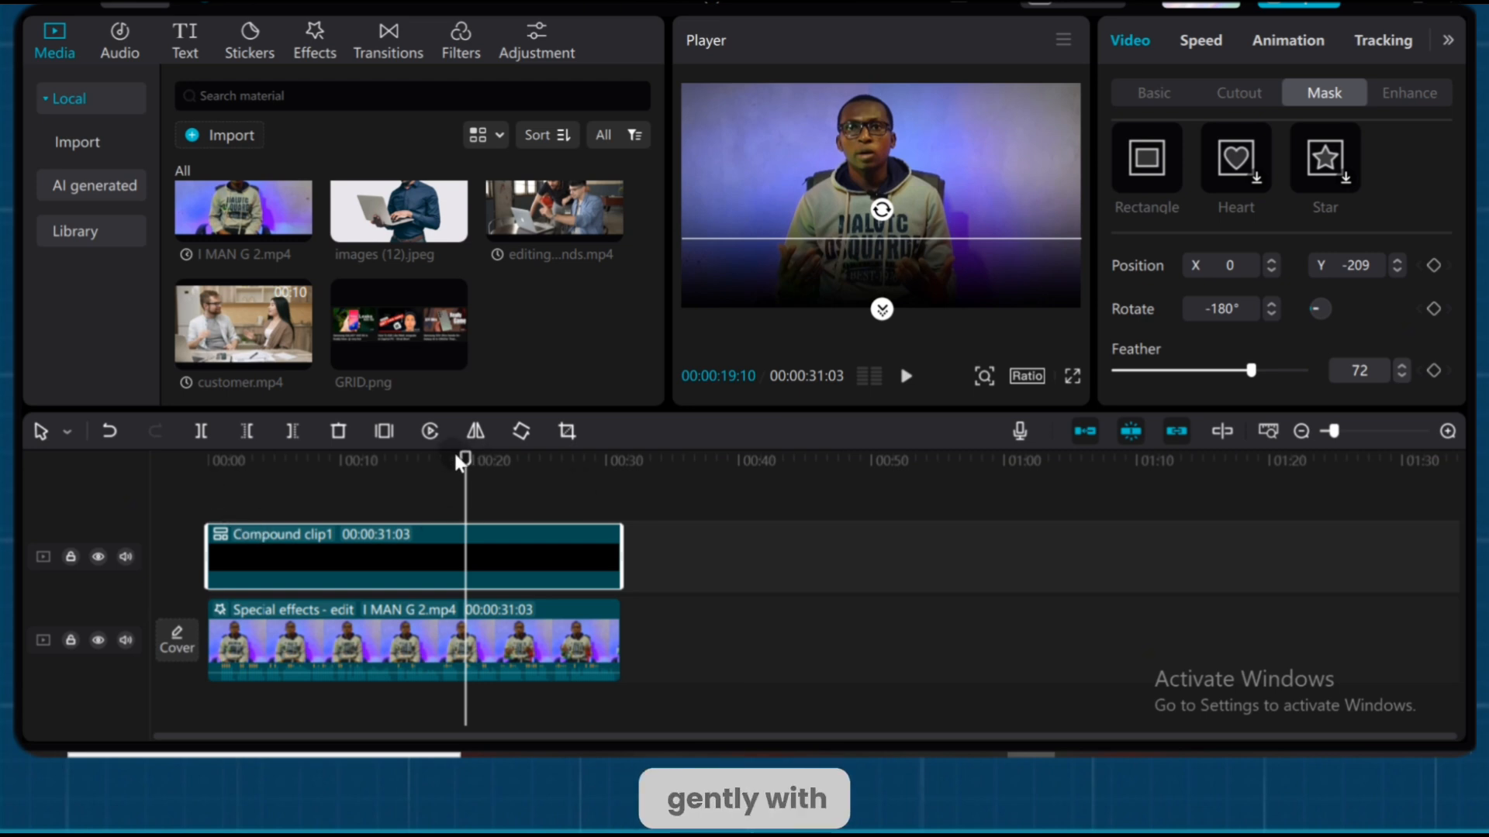
drag(465, 462, 208, 462)
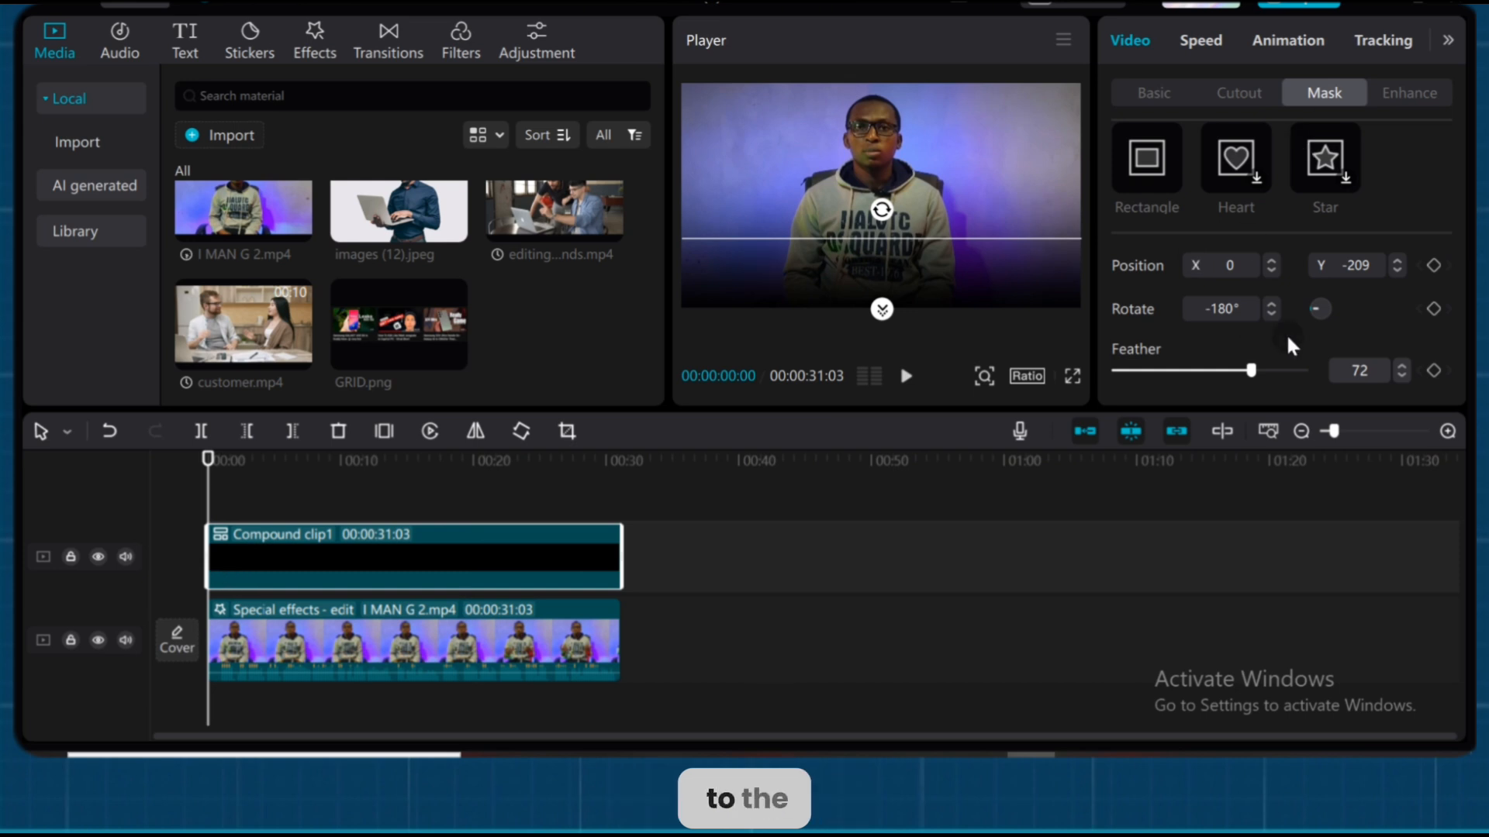
- Add opacity keyframes to the compound clip at 00:00:00:00 and 00:00:00:12, with the first one at 1% opacity
click(1171, 93)
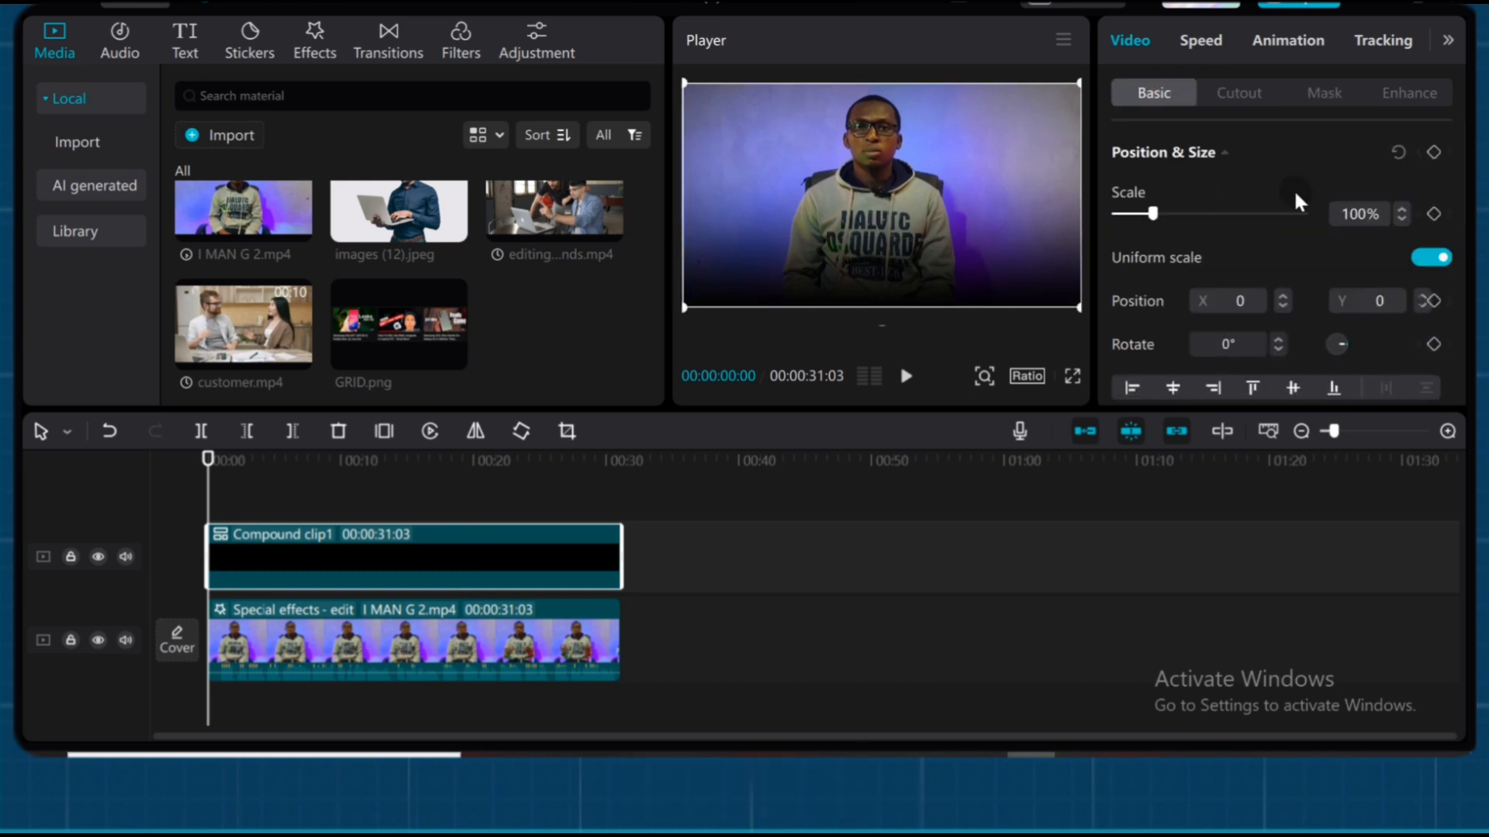
scroll(1295, 196, down, 5)
click(1432, 190)
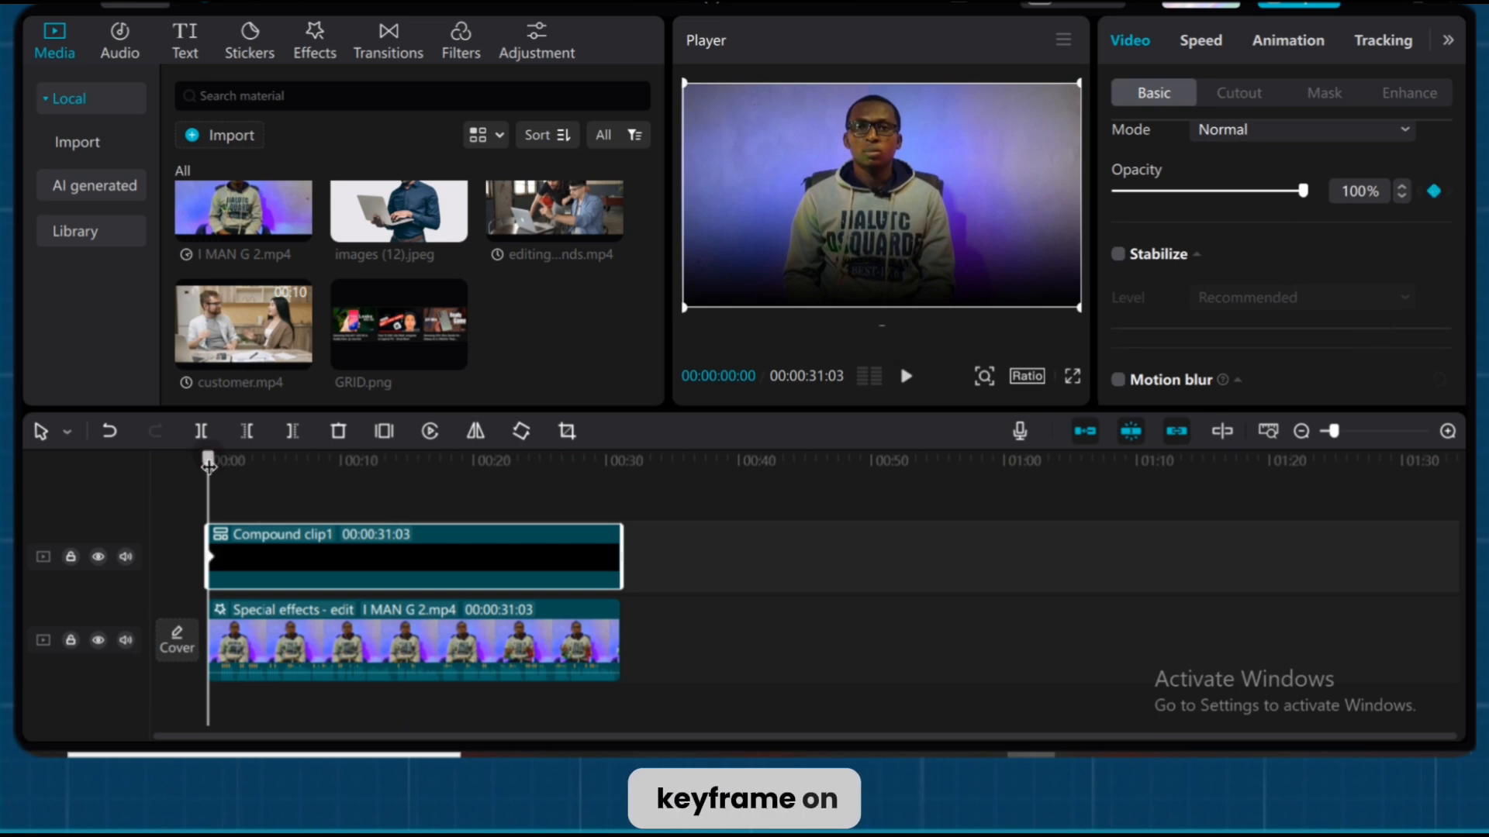
drag(220, 466, 214, 478)
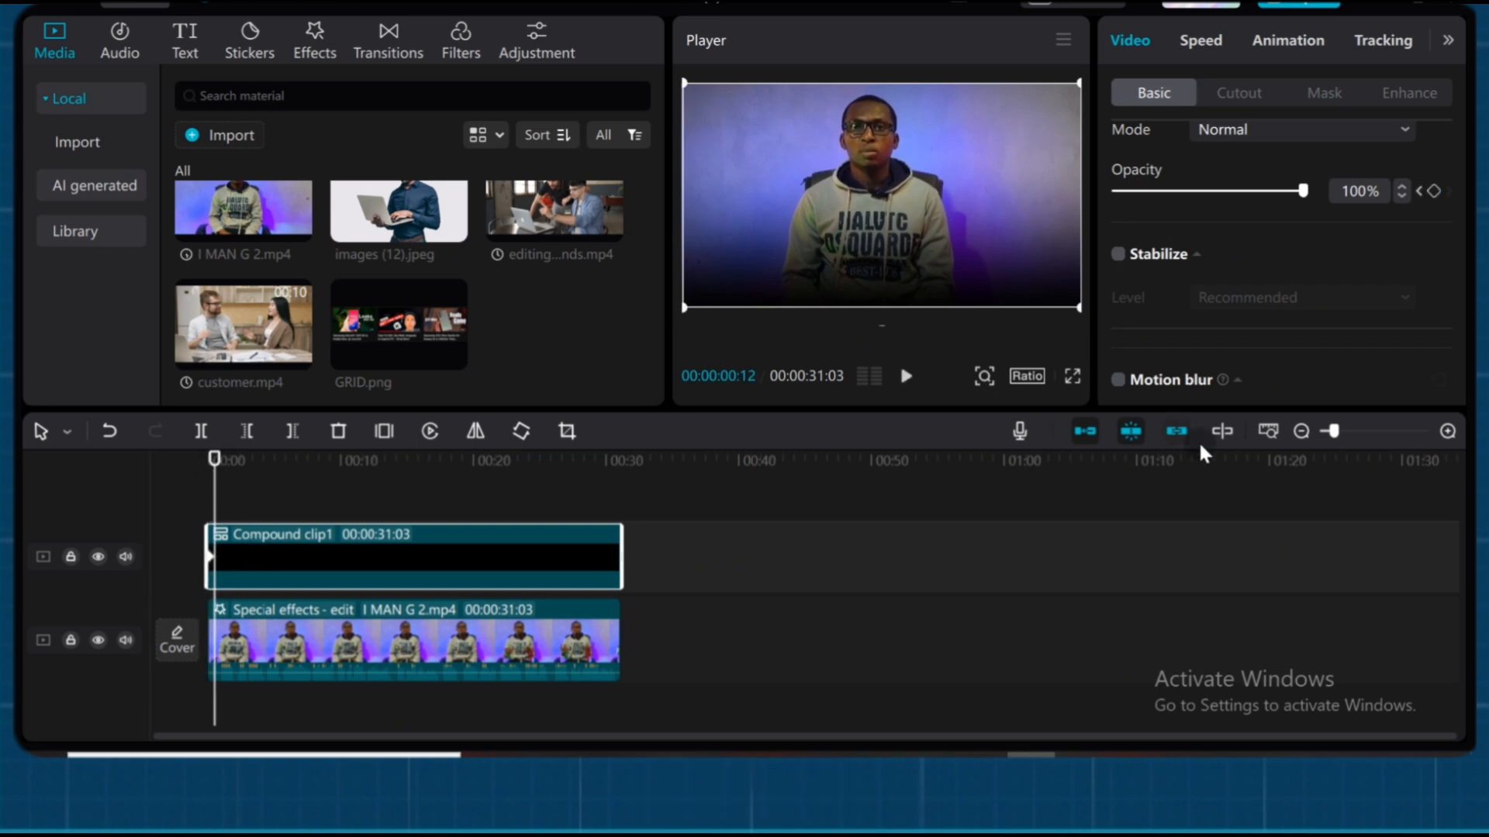
click(1434, 190)
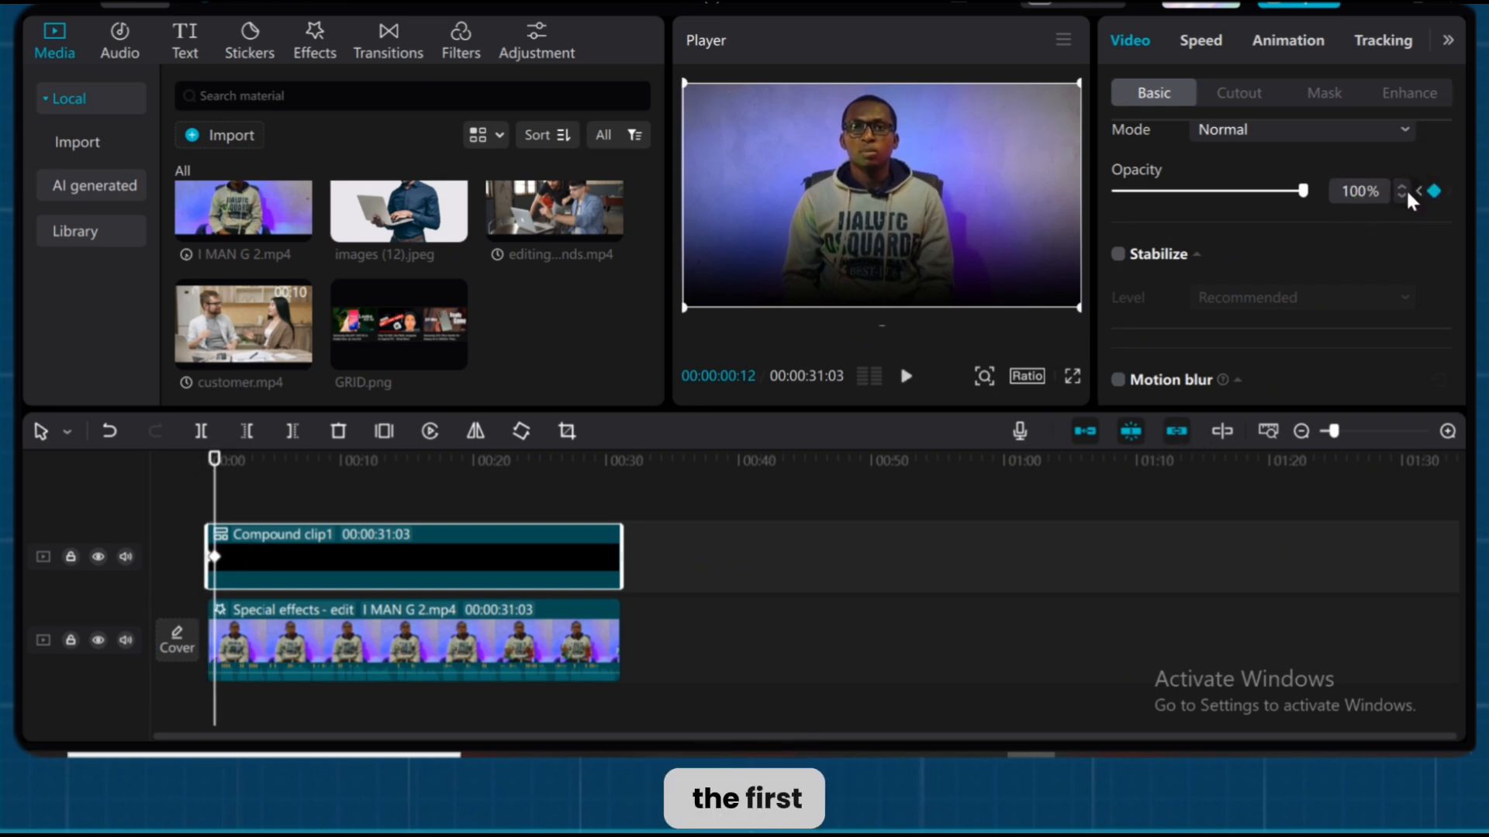
click(1421, 191)
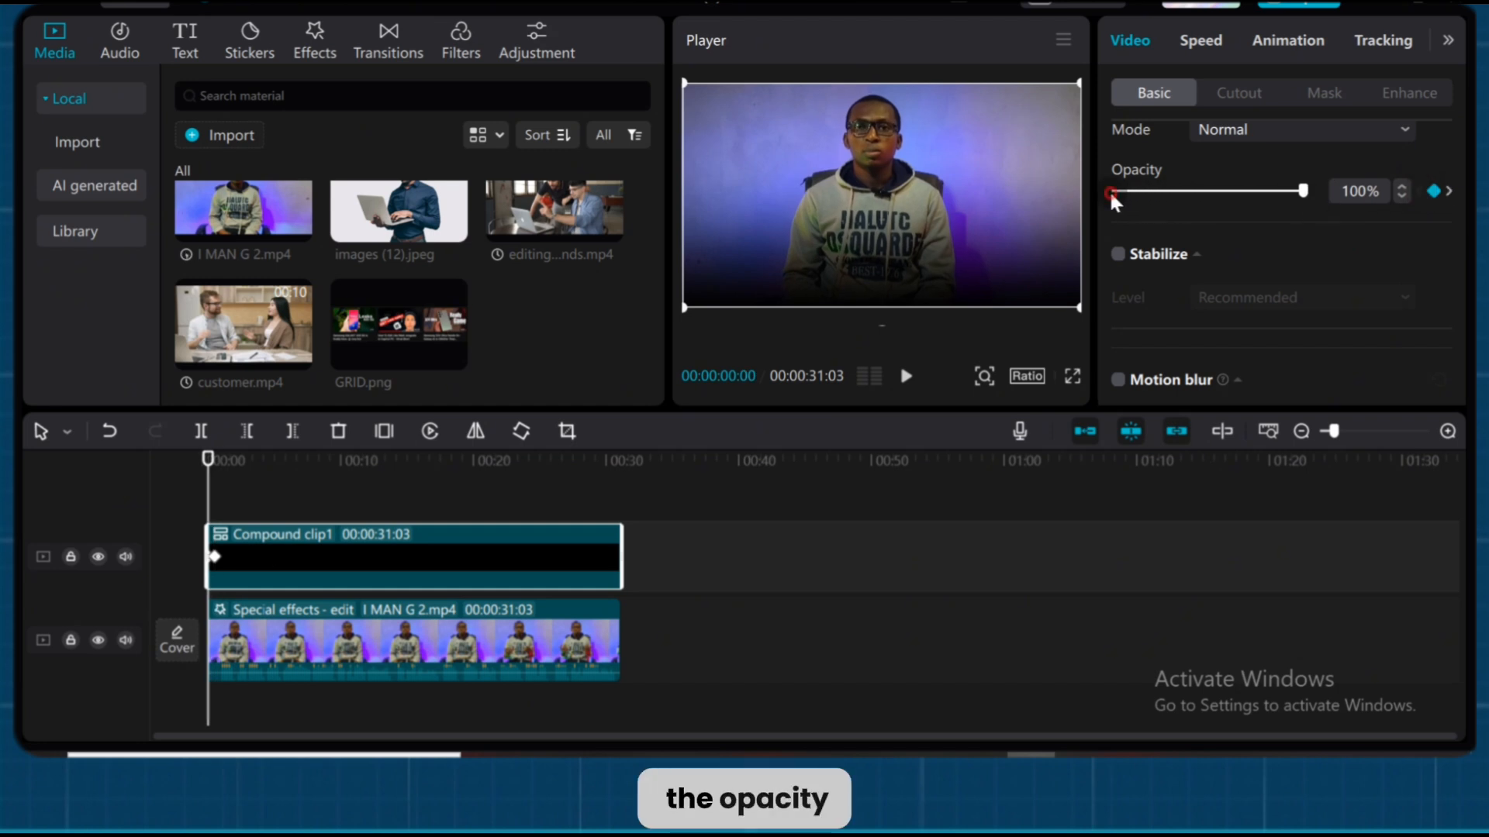
drag(1113, 192, 1118, 192)
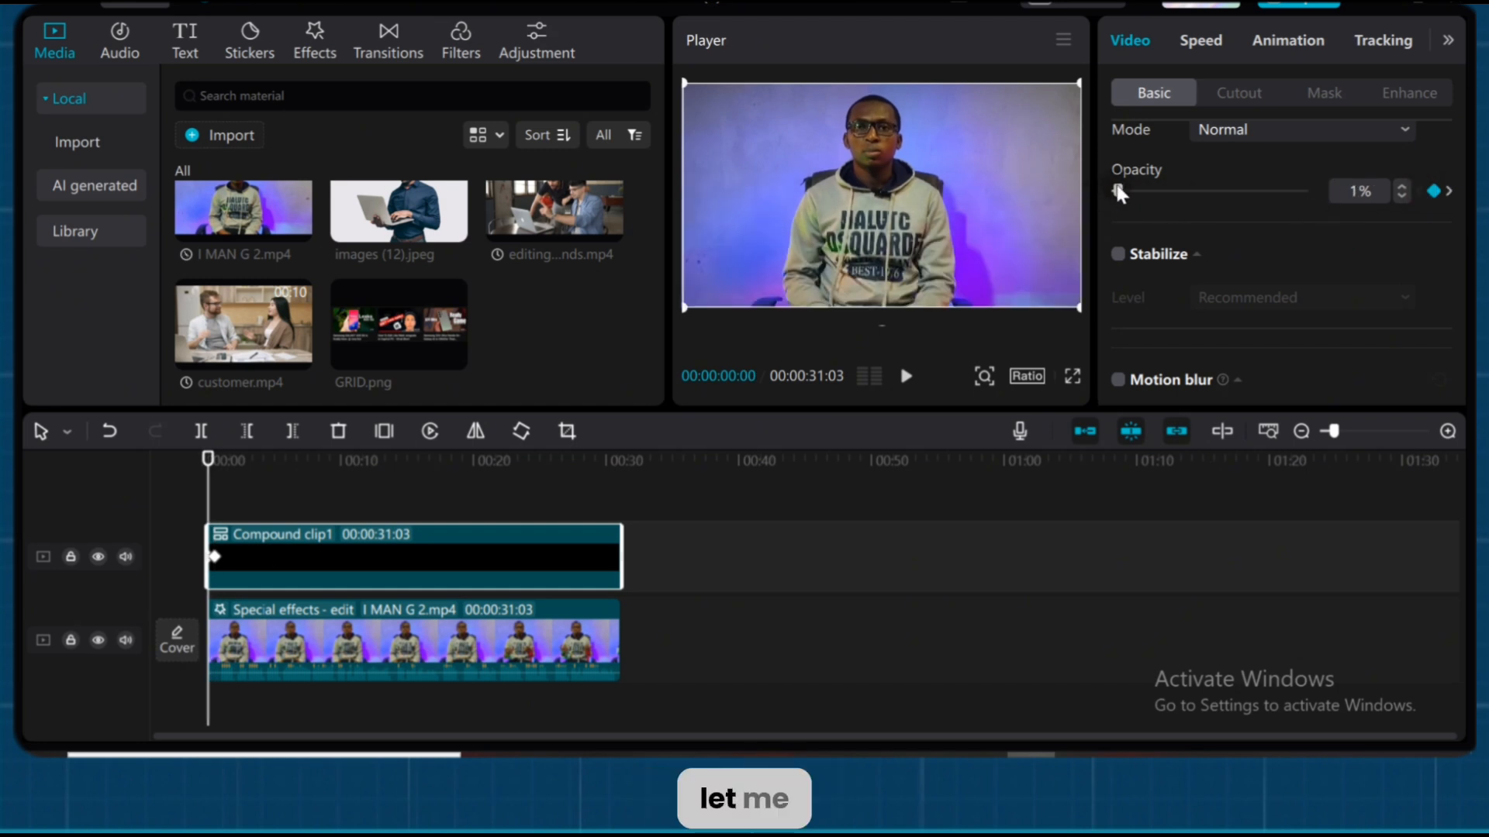
- Play the beginning of the compound clip to check how the black gradient fades in
click(1448, 431)
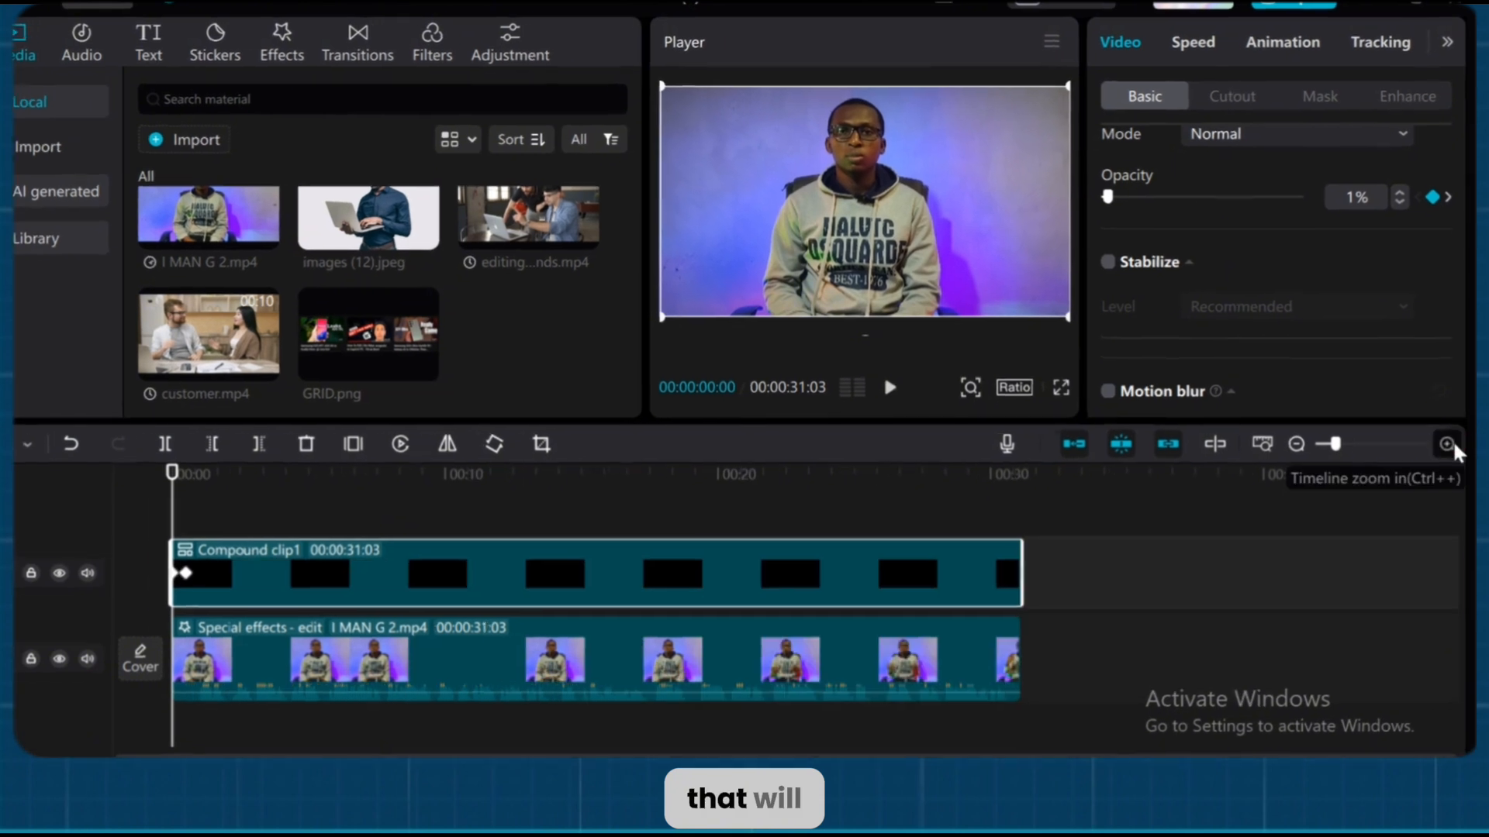
click(1448, 431)
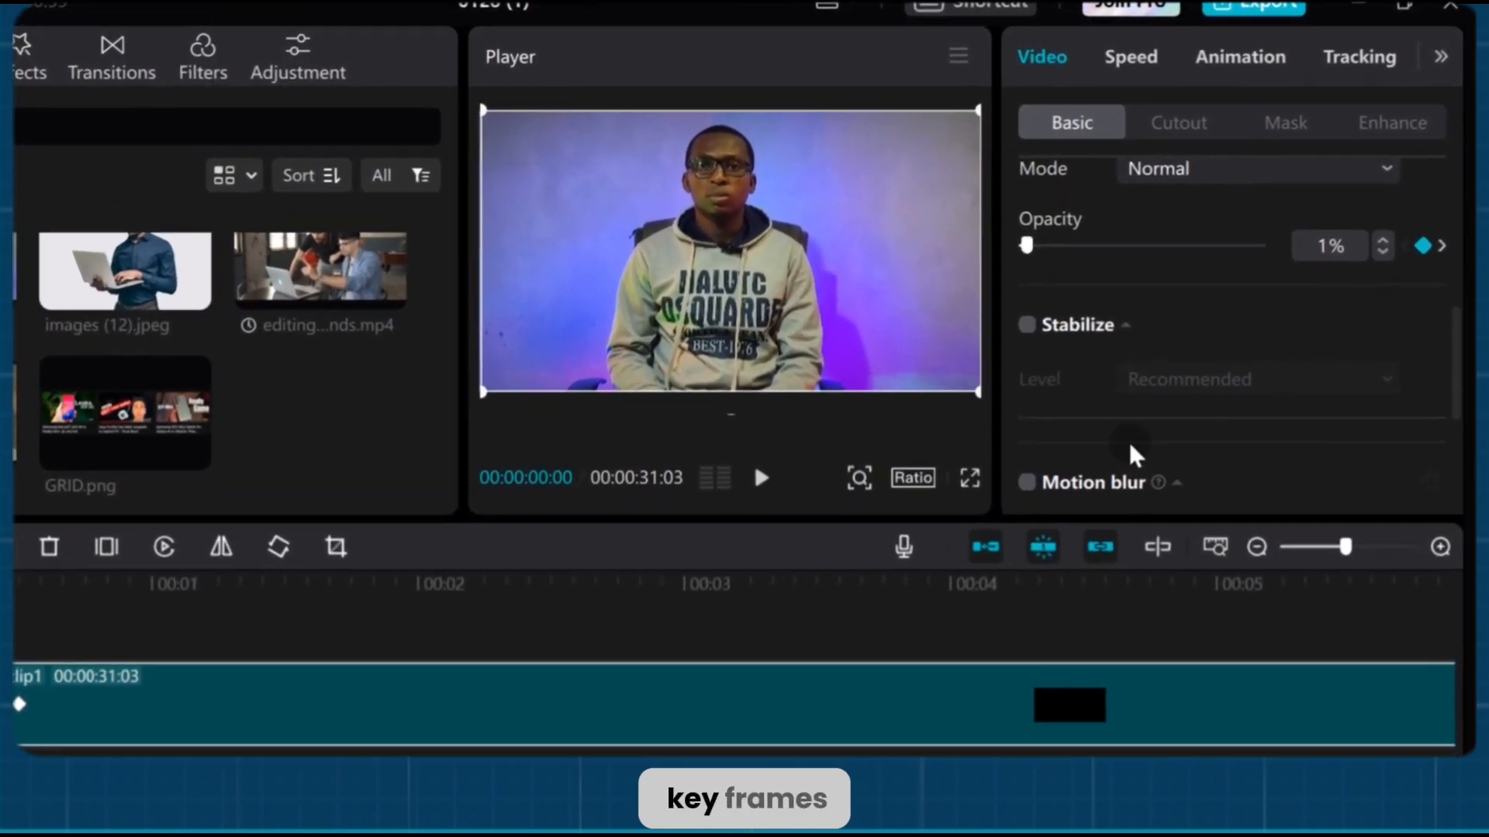
key(space)
key(space)
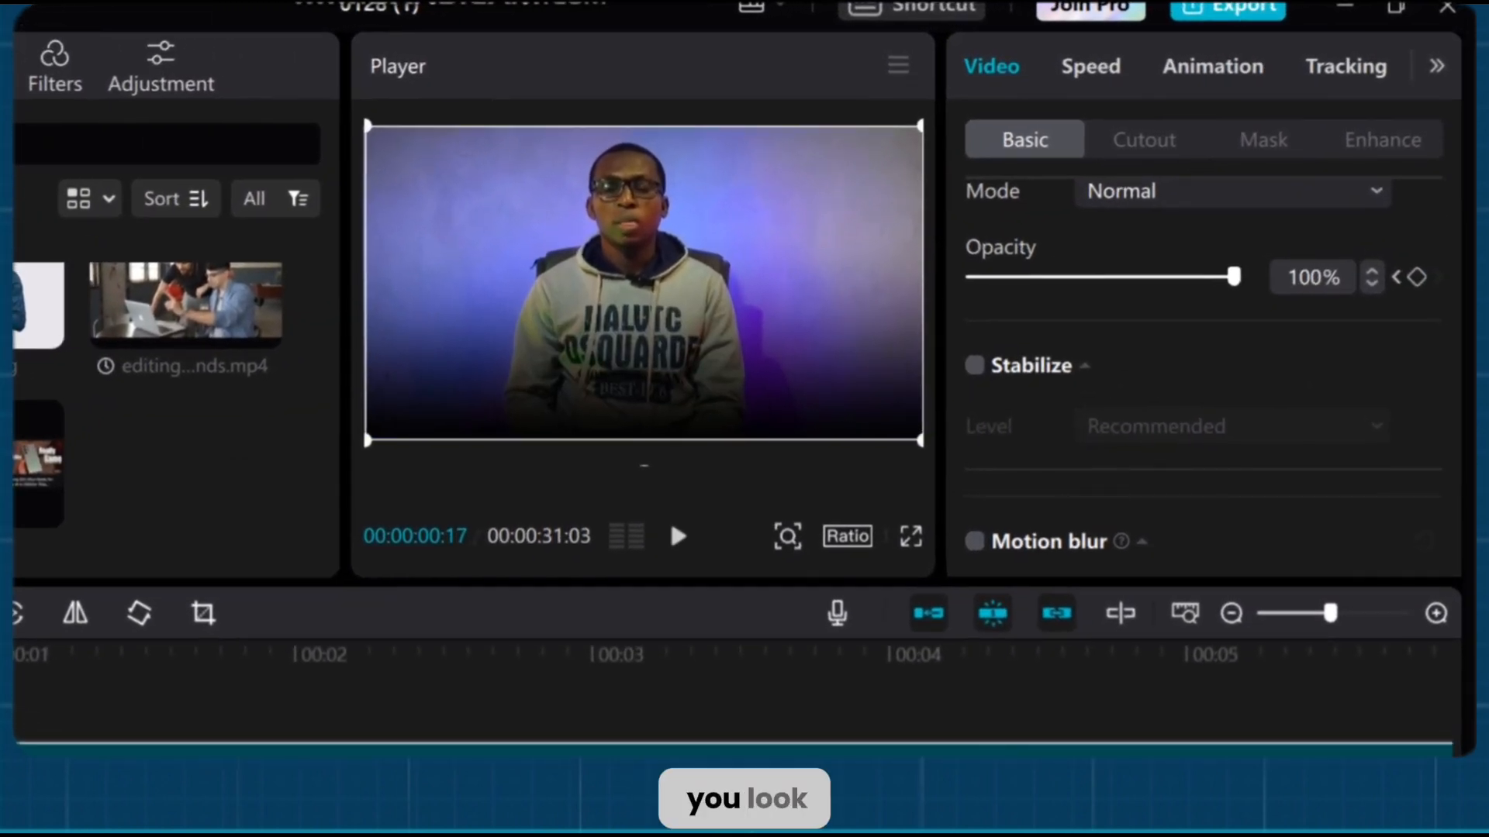
- Add an intermediate opacity keyframe to the compound clip at 00:00:00:01
click(1, 656)
mouse_move(2, 655)
mouse_down()
mouse_move(101, 656)
mouse_move(13, 655)
mouse_up()
click(19, 749)
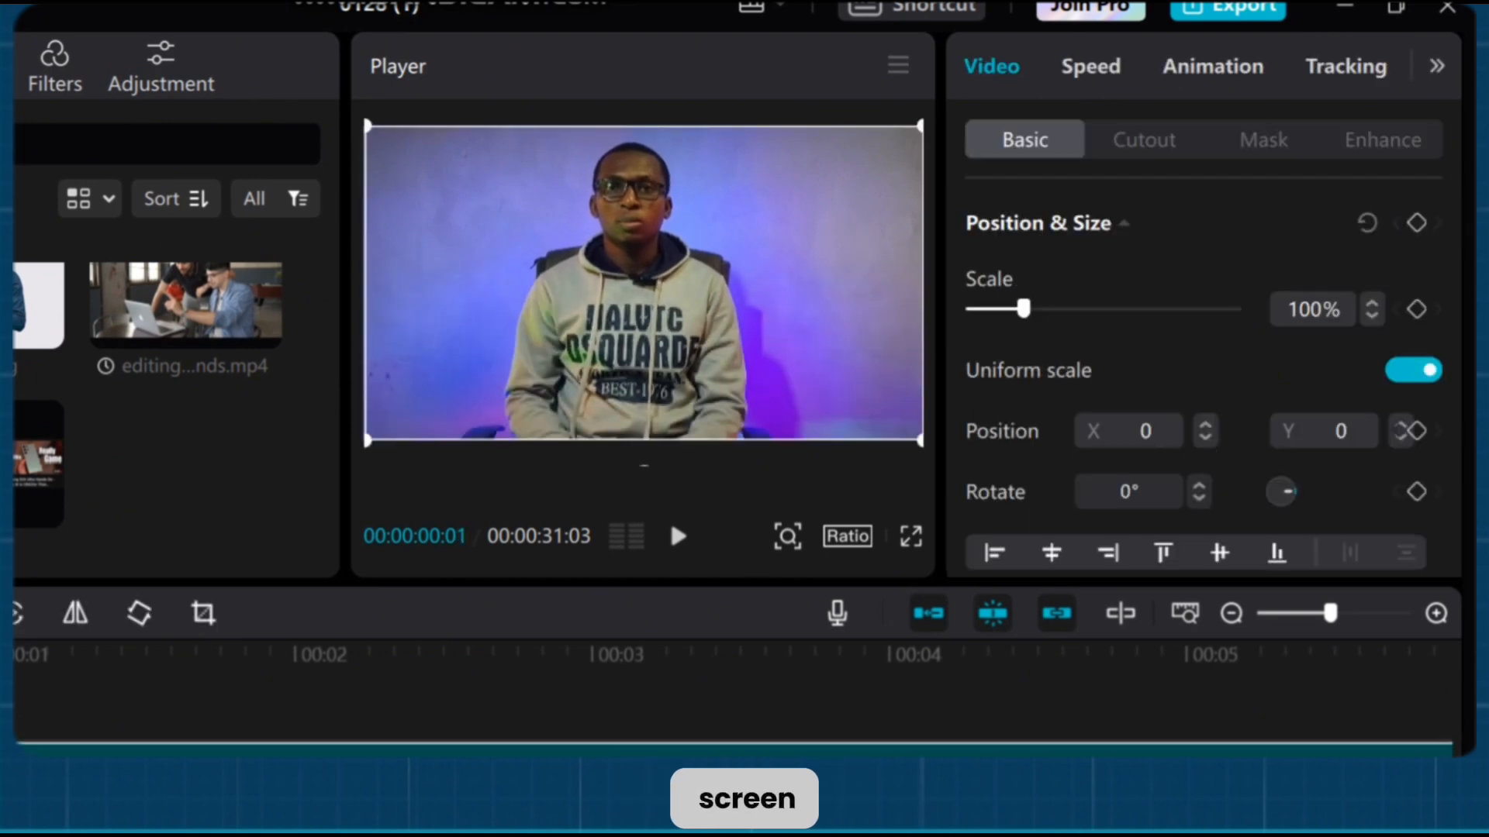
scroll(1357, 295, down, 2)
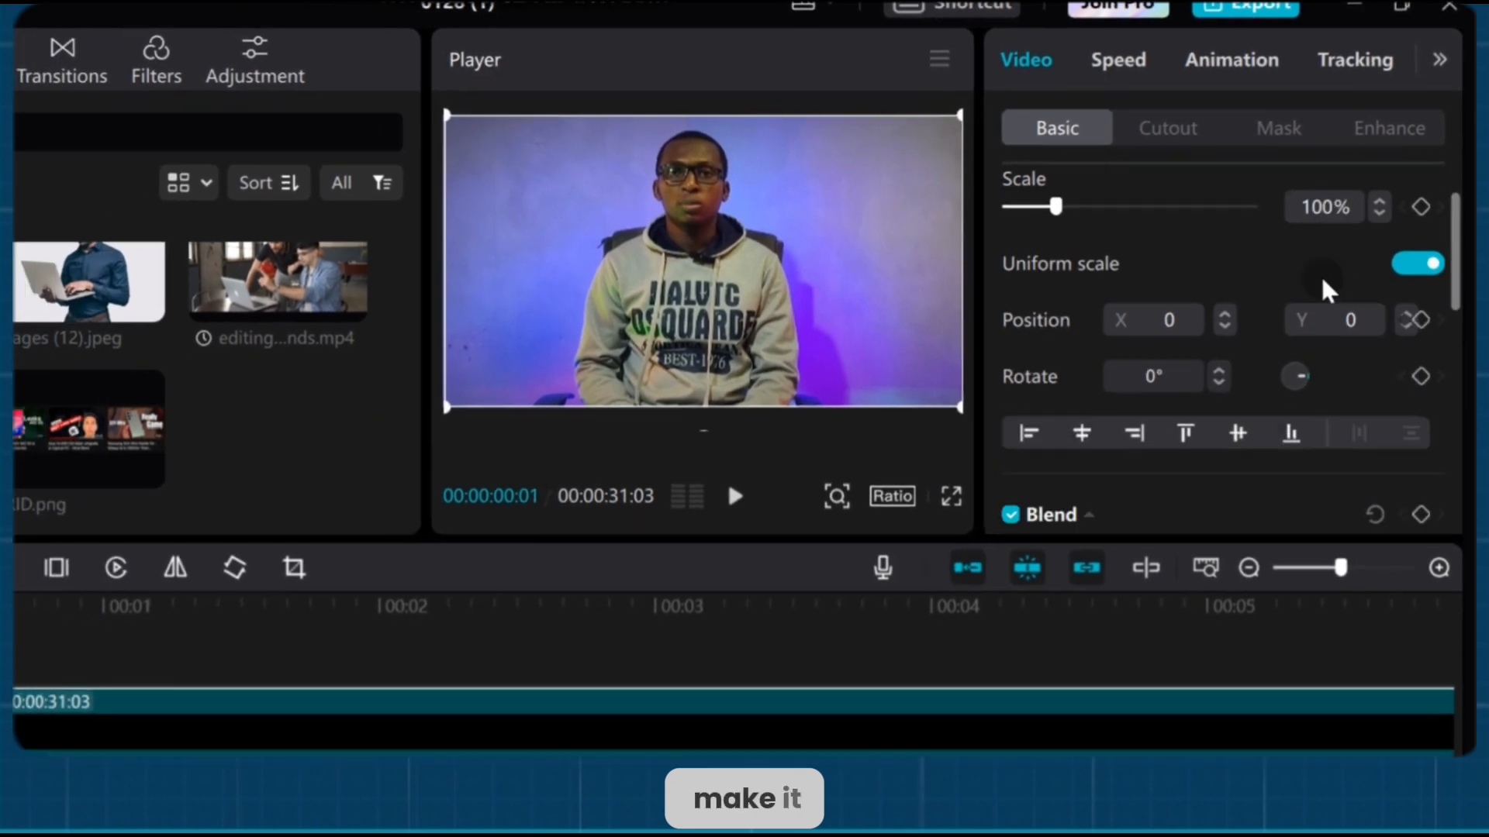
scroll(1327, 291, down, 3)
click(1434, 308)
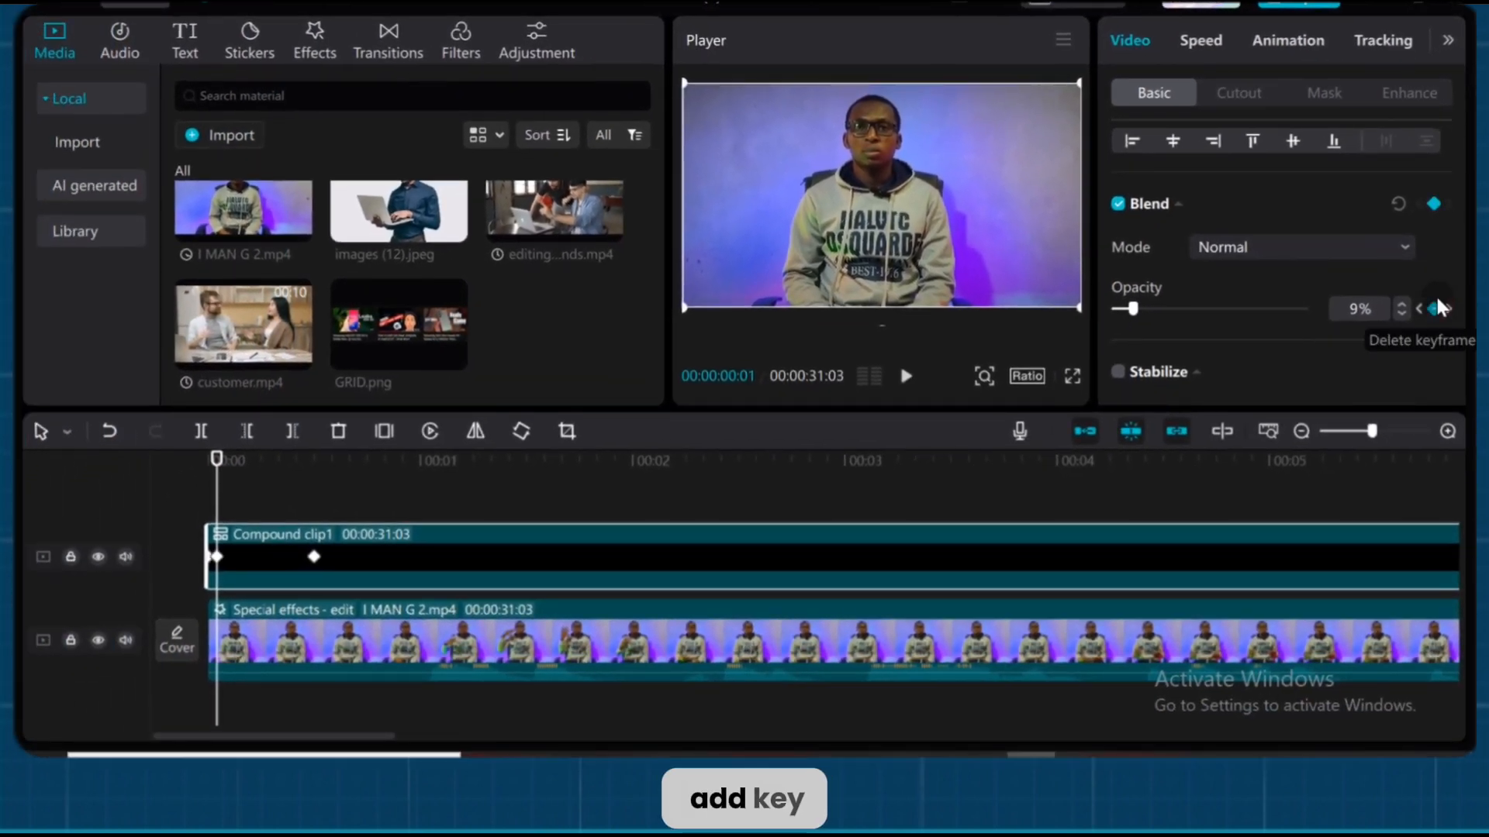
- Add another intermediate opacity keyframe to the compound clip at 00:00:00:03
key(Right)
key(Right)
key(Right)
key(Right)
key(Right)
key(Right)
key(Right)
click(235, 511)
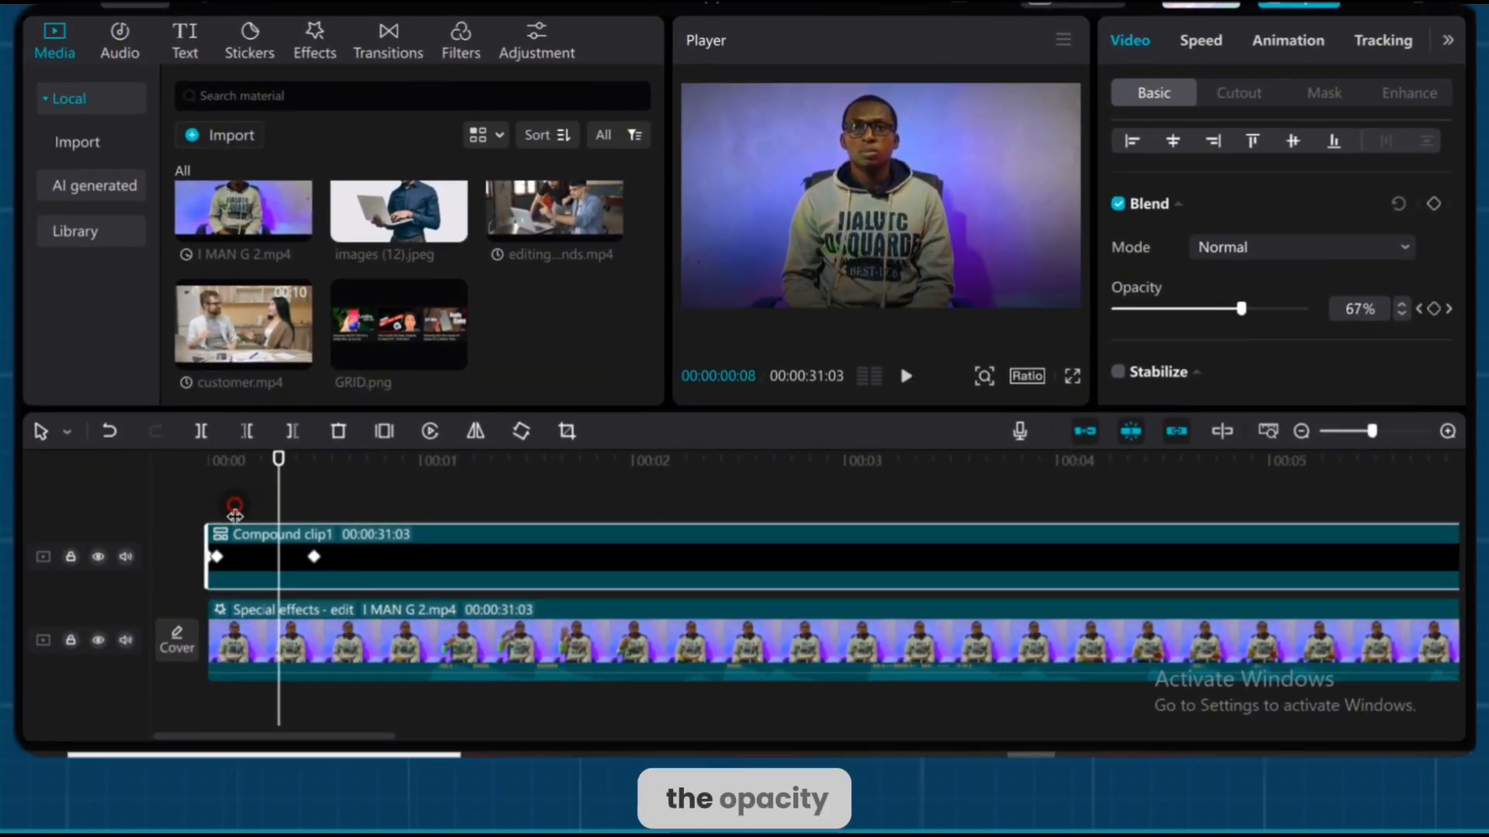
click(685, 537)
scroll(1360, 268, down, 4)
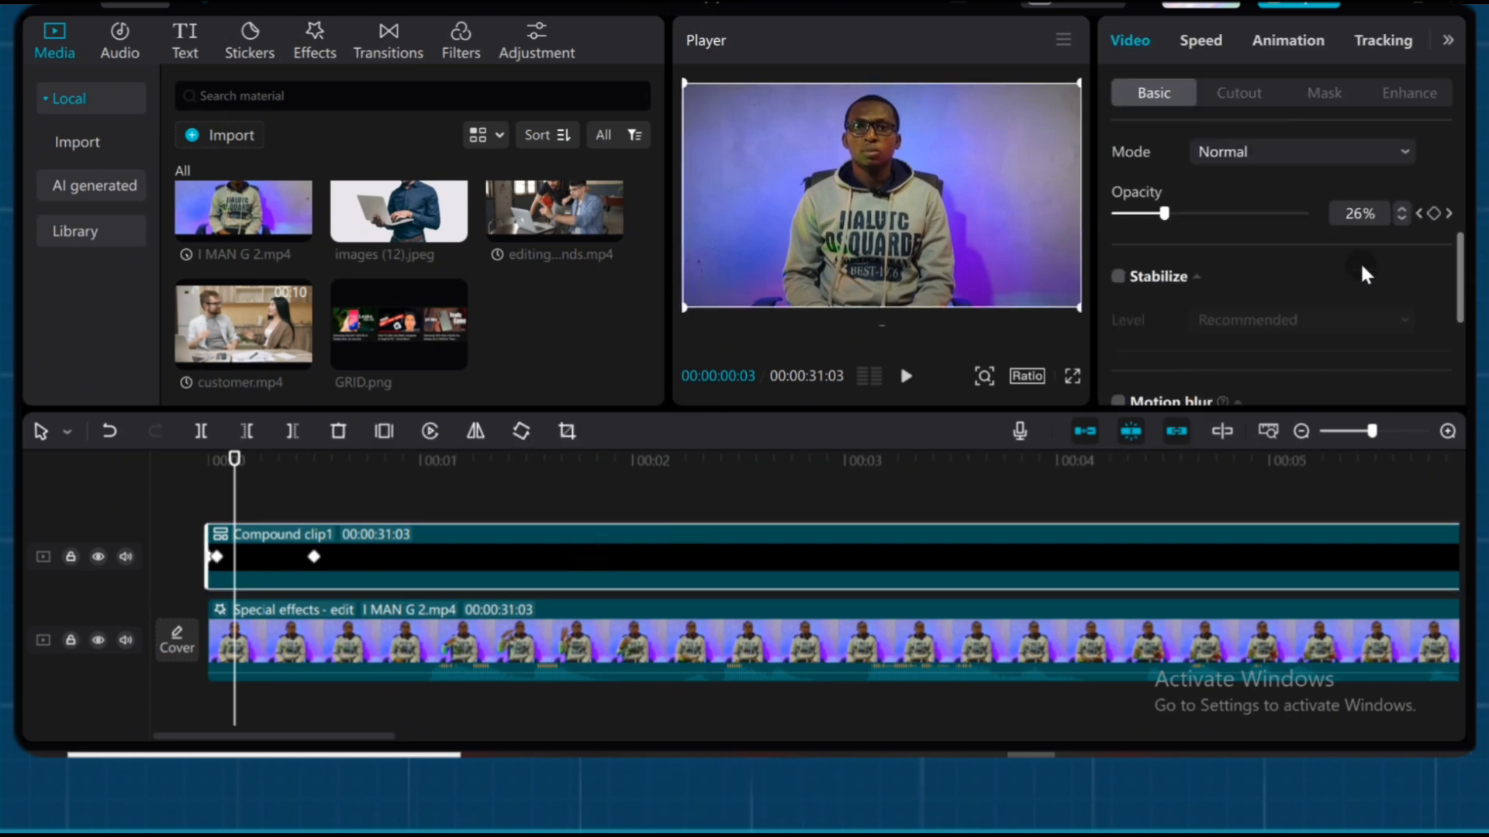
click(1432, 175)
- Add opacity keyframes to the compound clip at 00:00:00:06 and 00:00:00:09, and scrub past the fade to 00:00:01:04
key(Right)
key(Right)
key(Right)
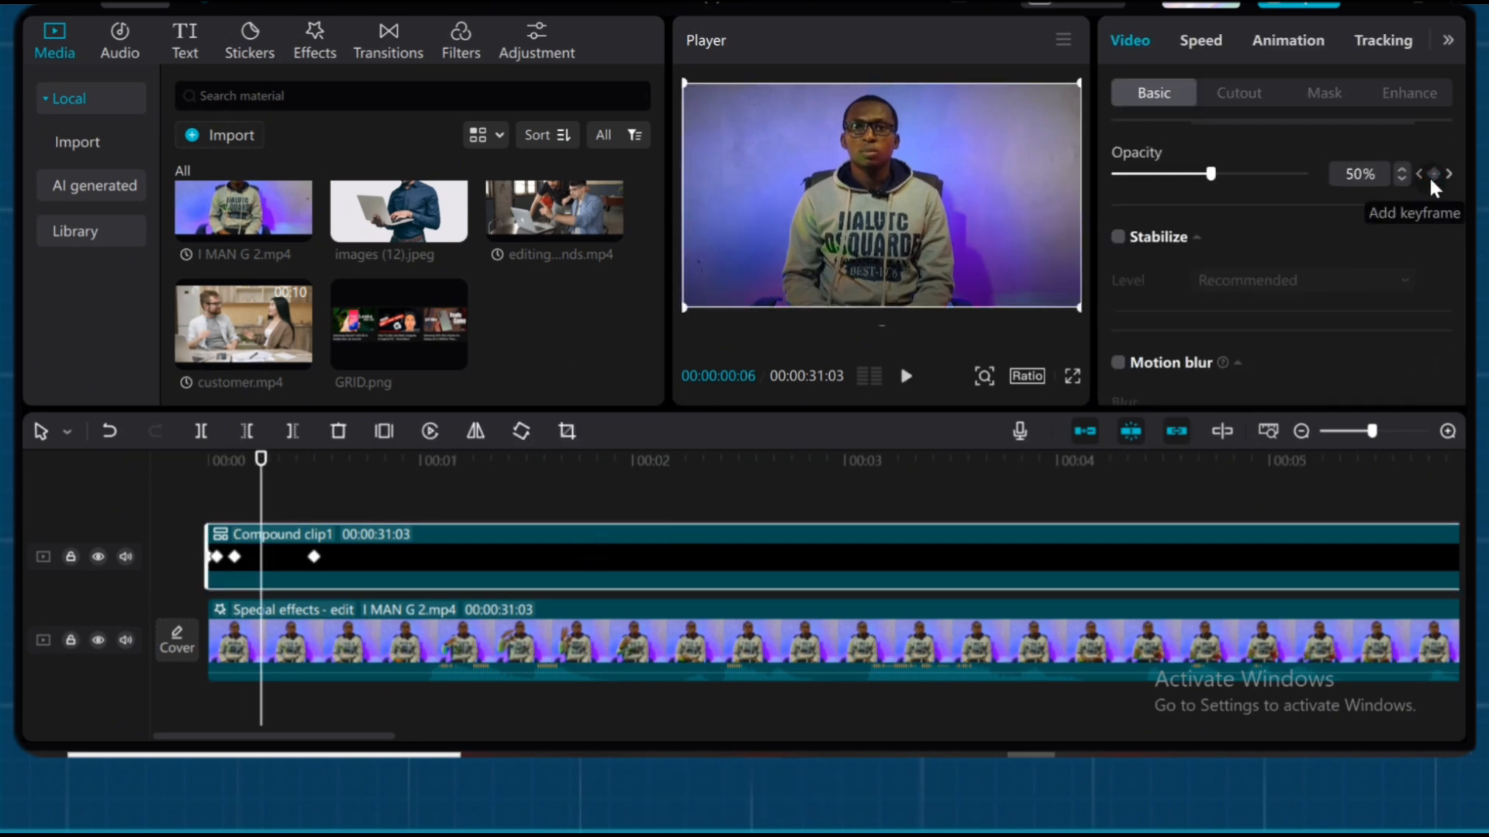
click(1431, 176)
key(Right)
key(Right)
key(Right)
click(1431, 176)
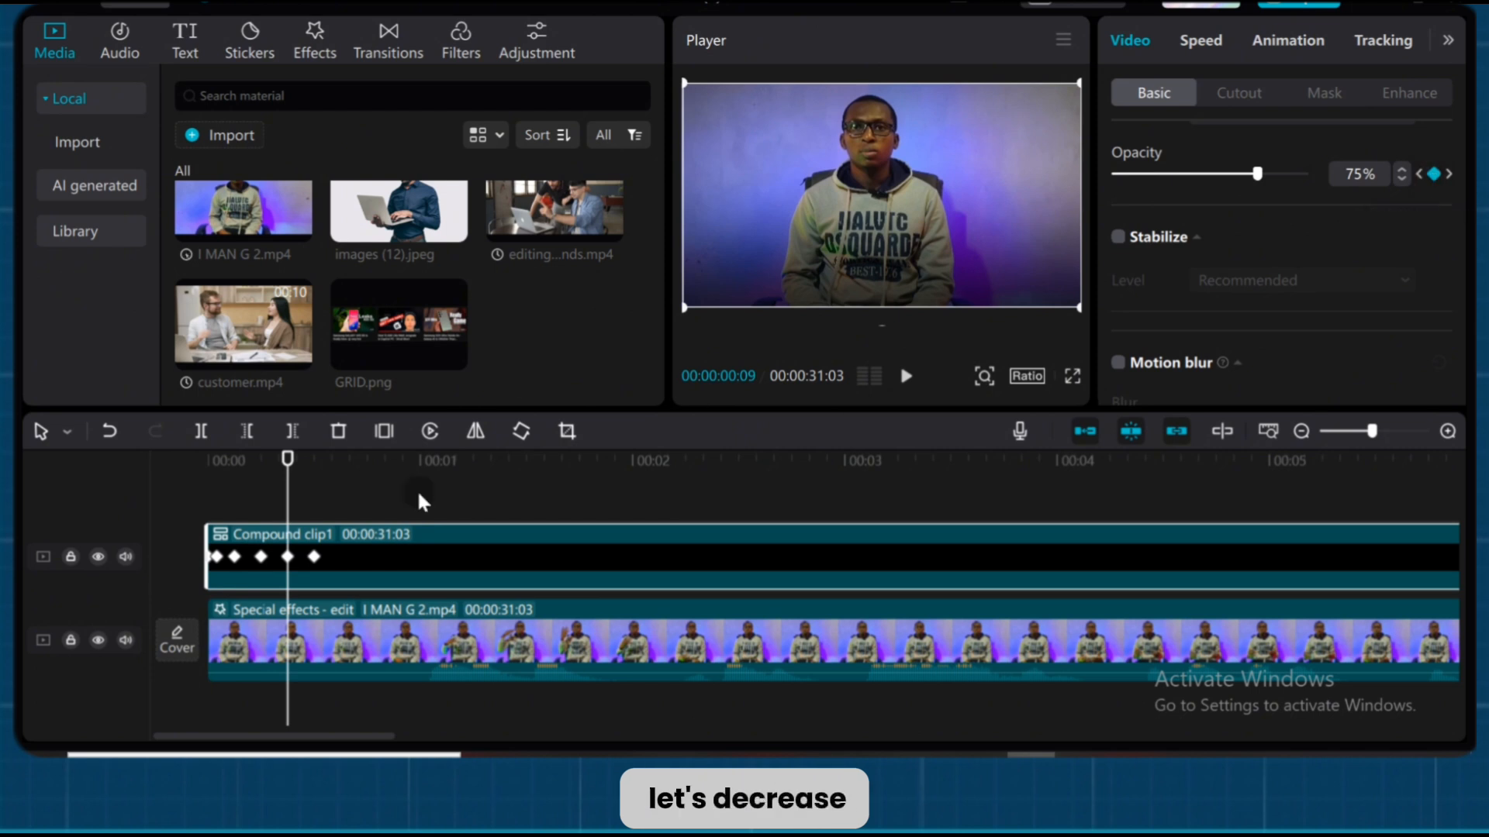
drag(324, 508, 456, 512)
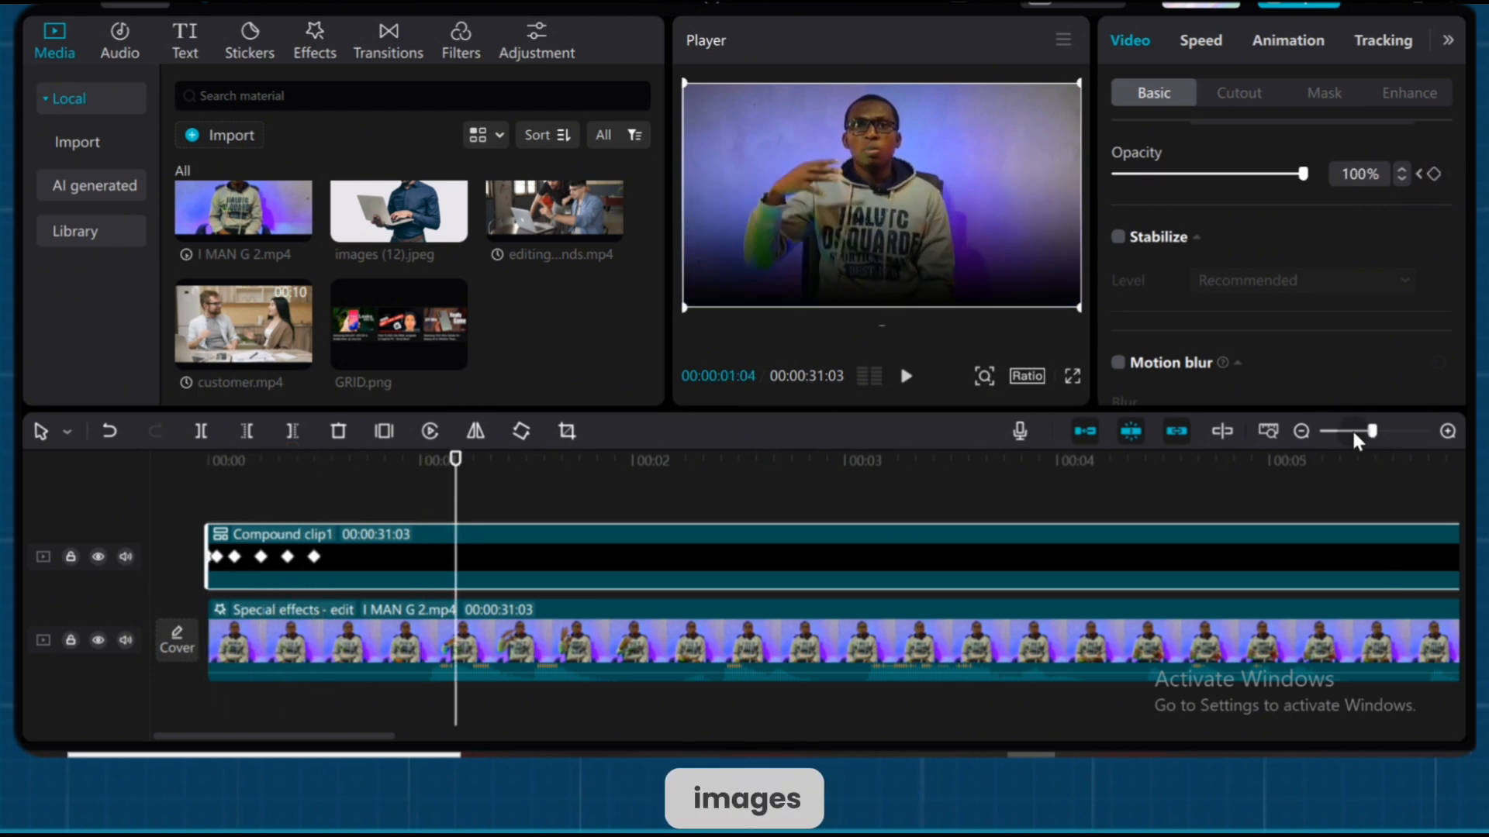
drag(1354, 435, 1336, 432)
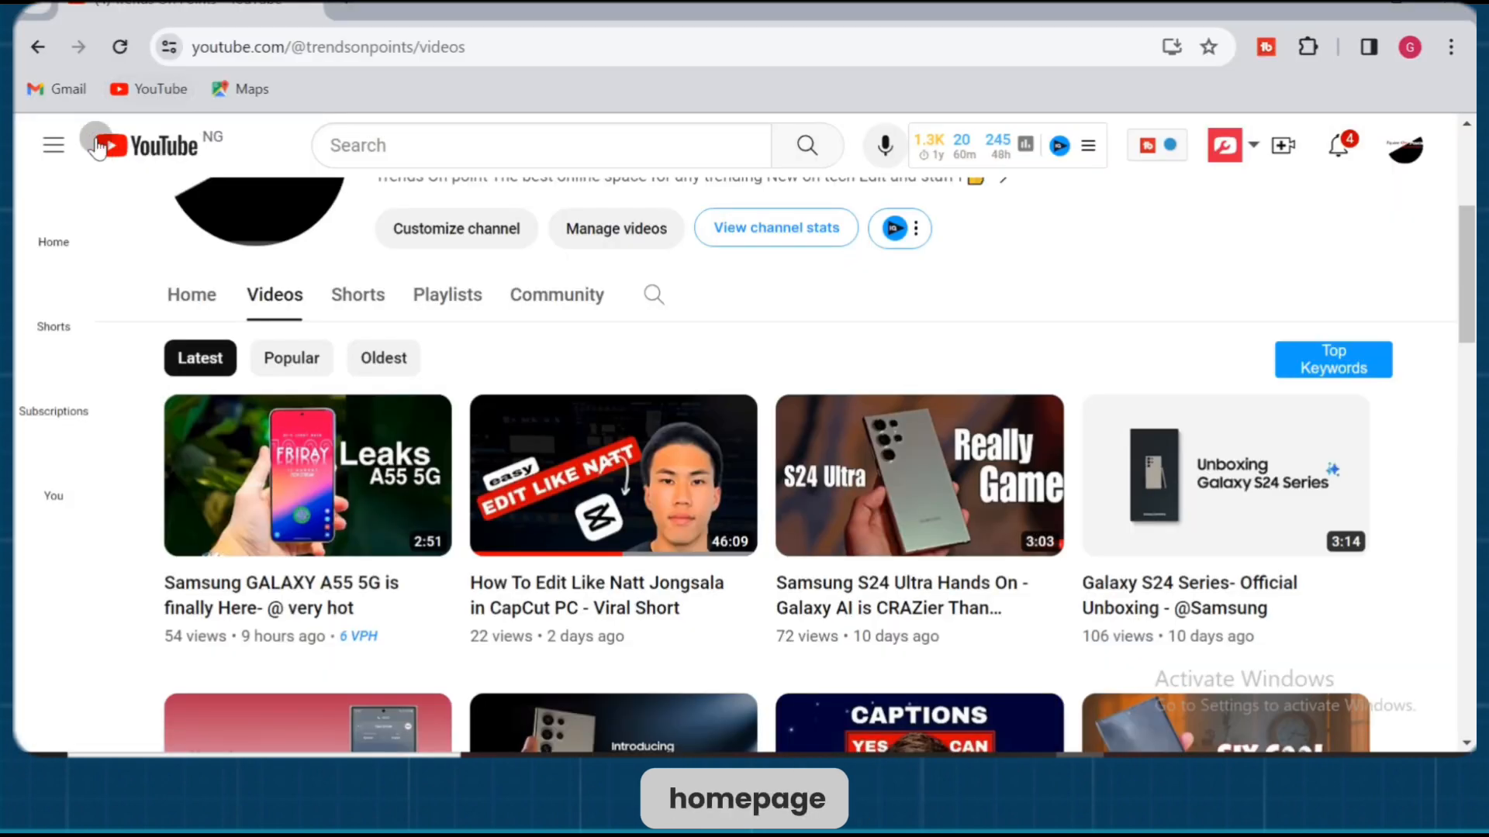
- Switch to the YouTube channel's Videos page in the browser and change its appearance to Dark theme
click(1405, 155)
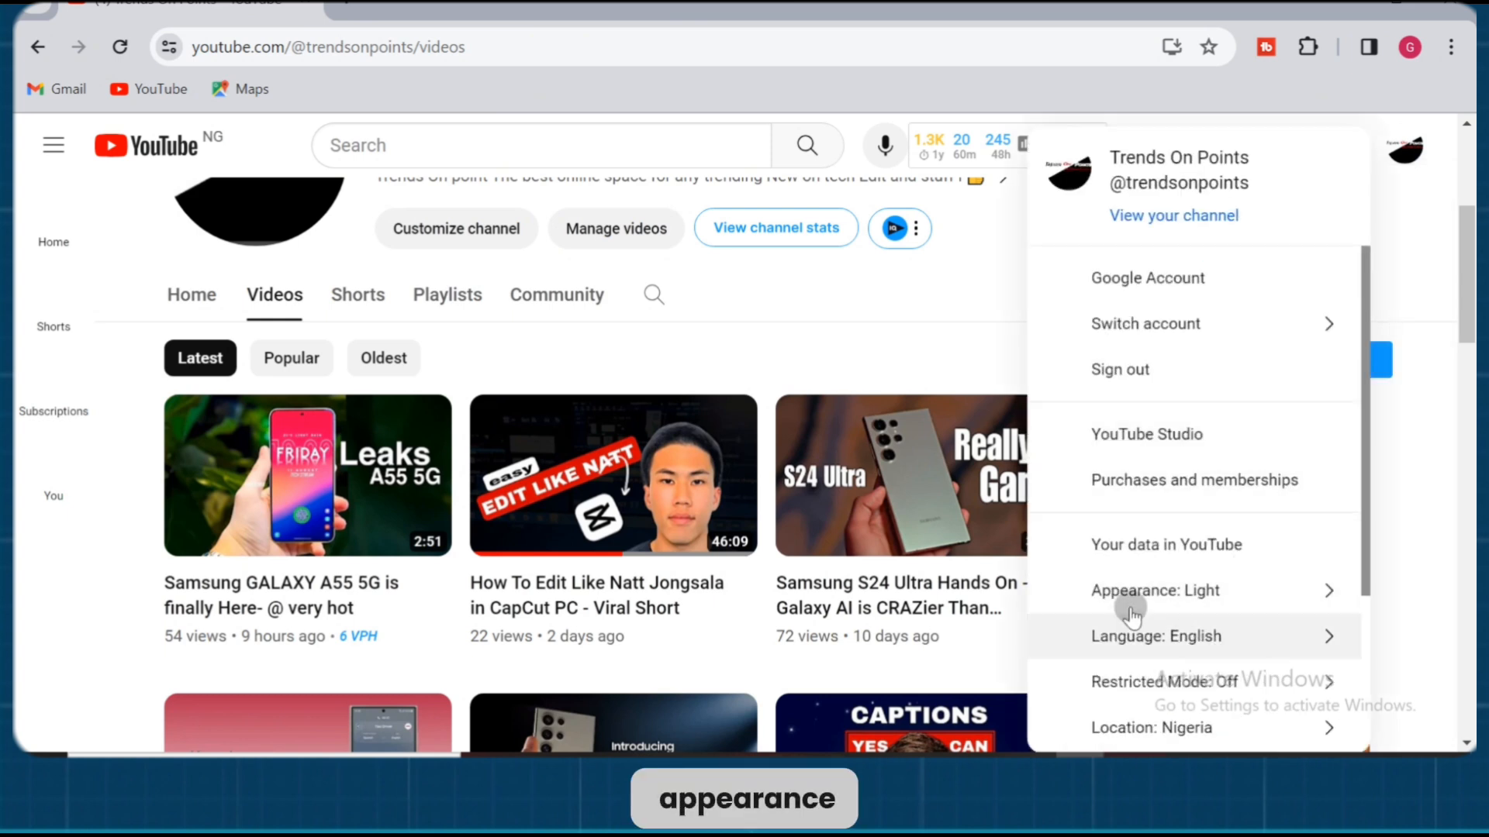
click(1327, 589)
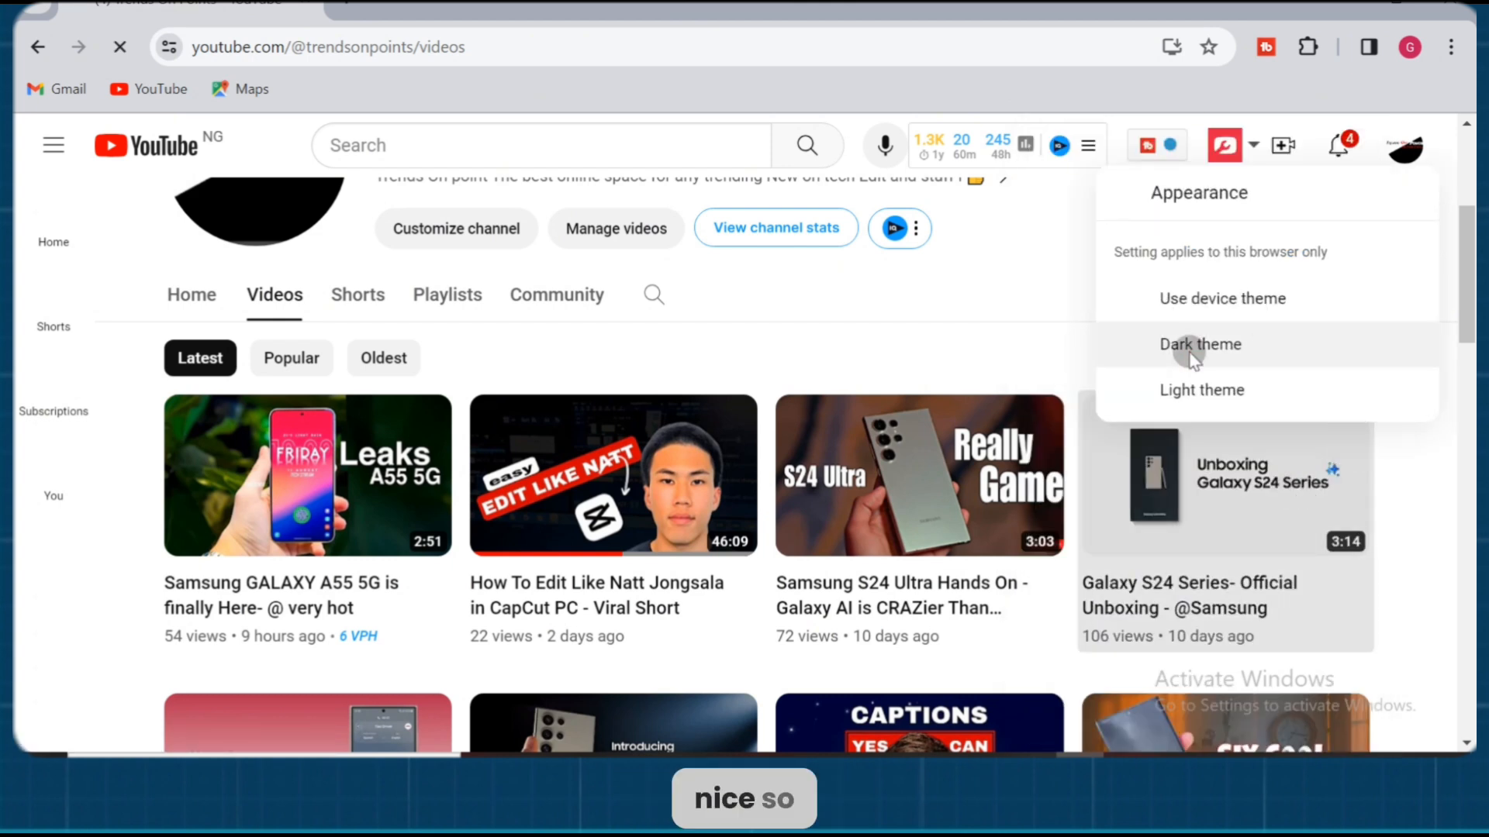
click(1192, 353)
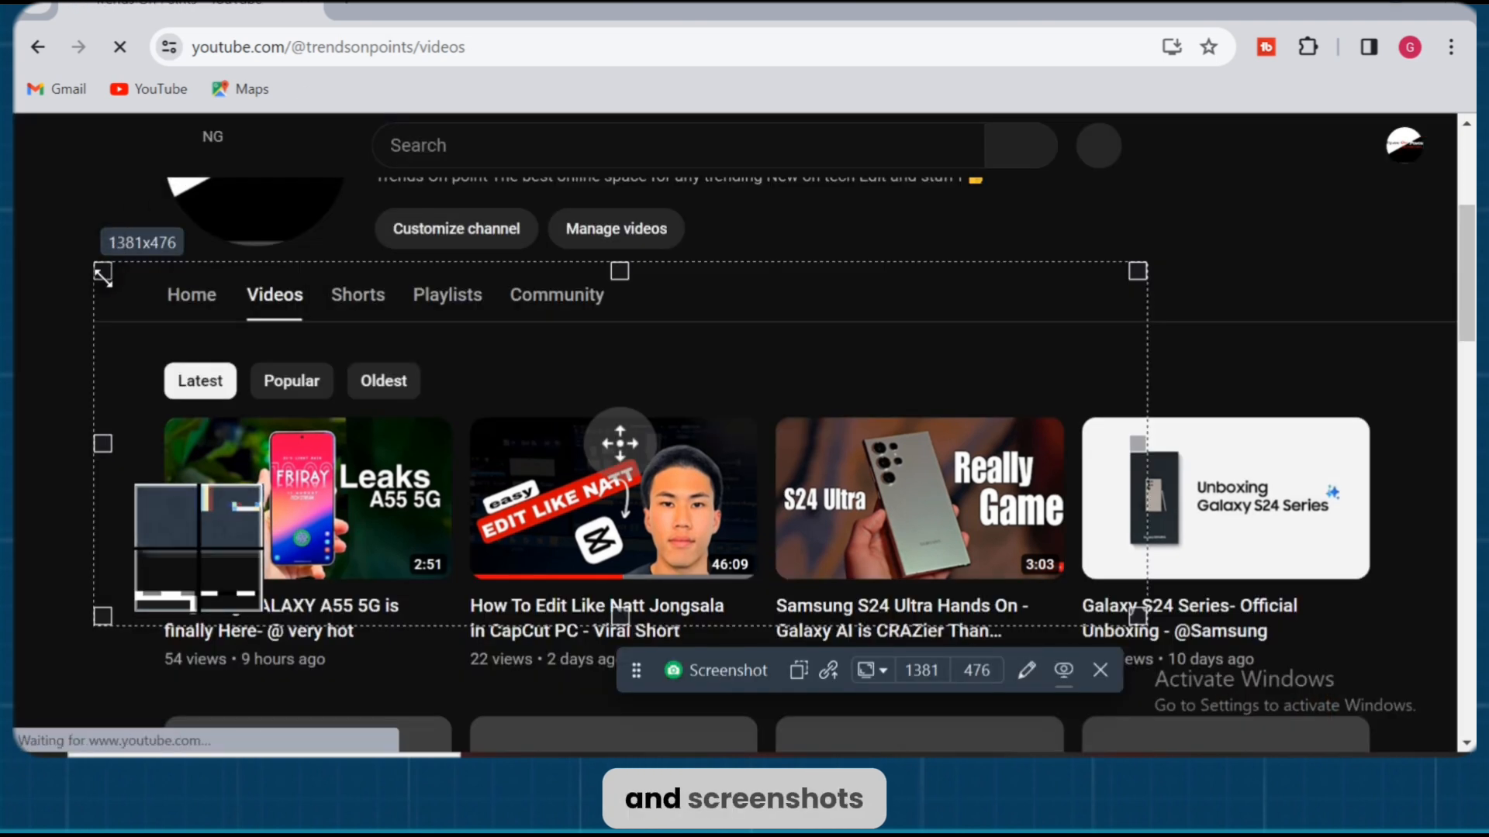
- Adjust the screenshot capture area to about 1357x363 around the first row of video thumbnails
drag(104, 273, 138, 371)
drag(979, 411, 635, 517)
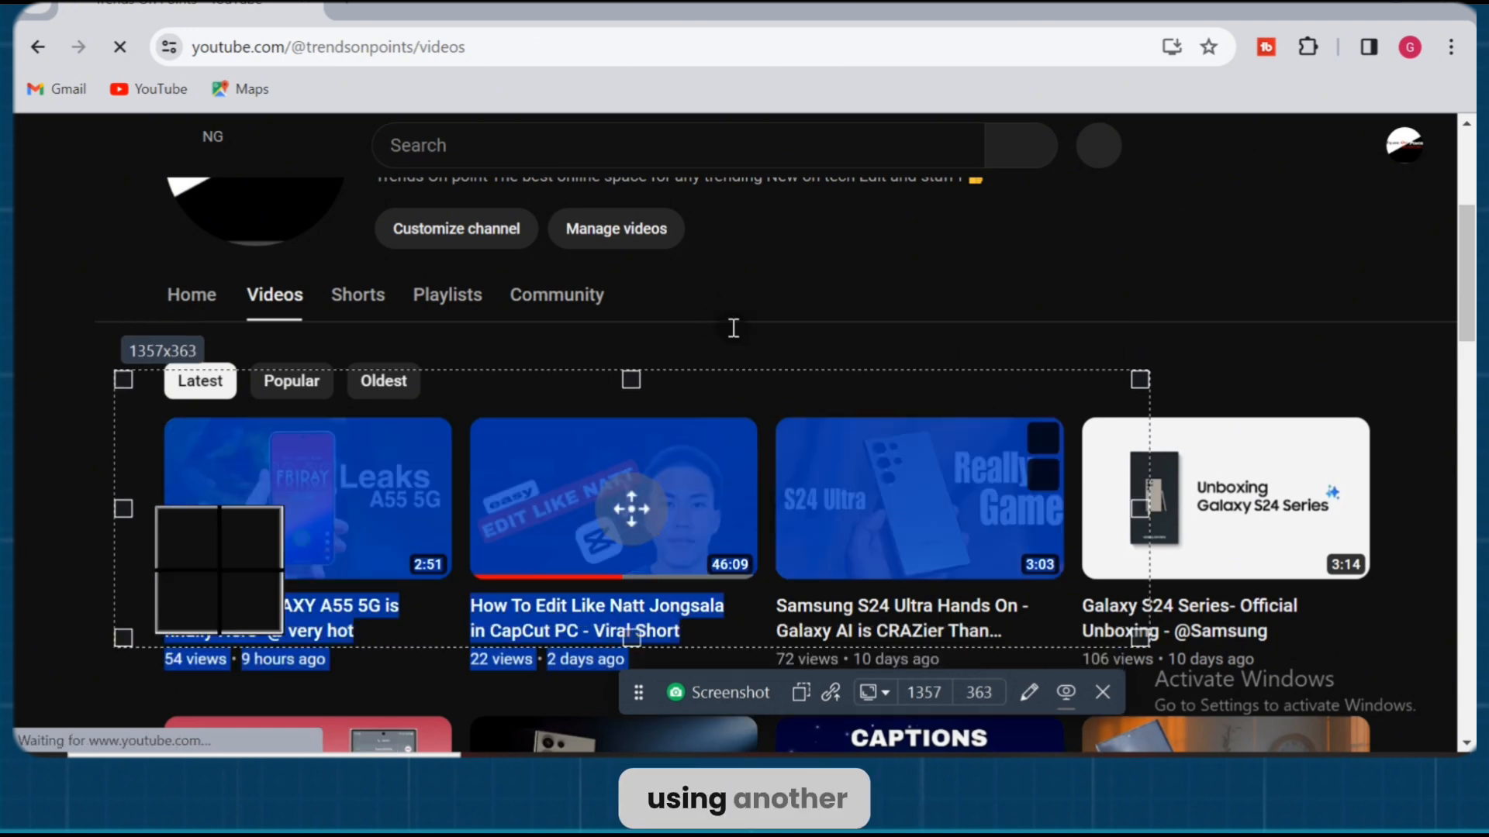
click(646, 607)
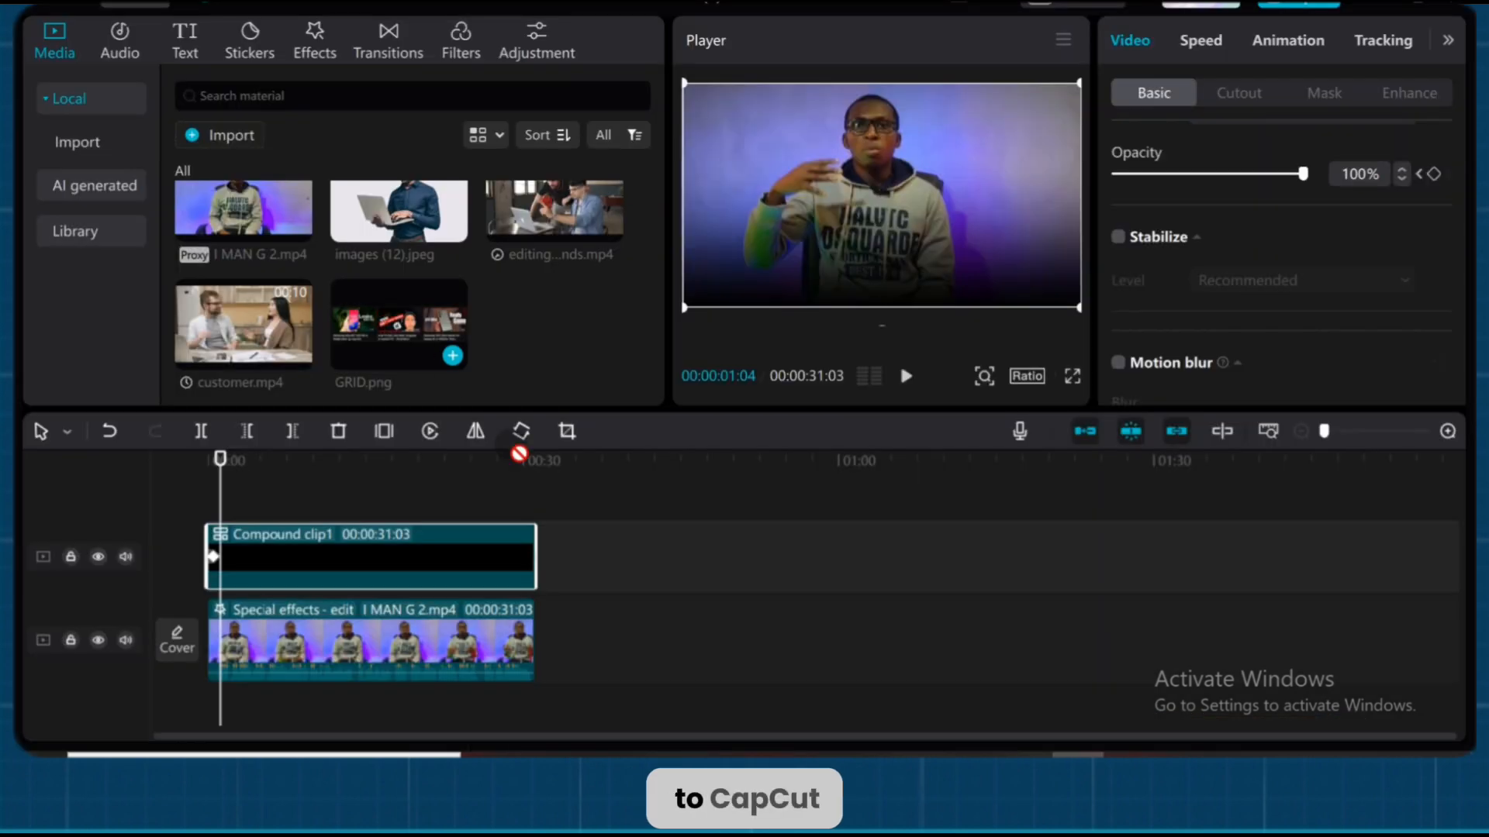
- Switch to CapCut, append GRID.png after I MAN G 2.mp4 extended to 00:00:43:10, and move the playhead to 00:00:56:08
drag(434, 341, 989, 664)
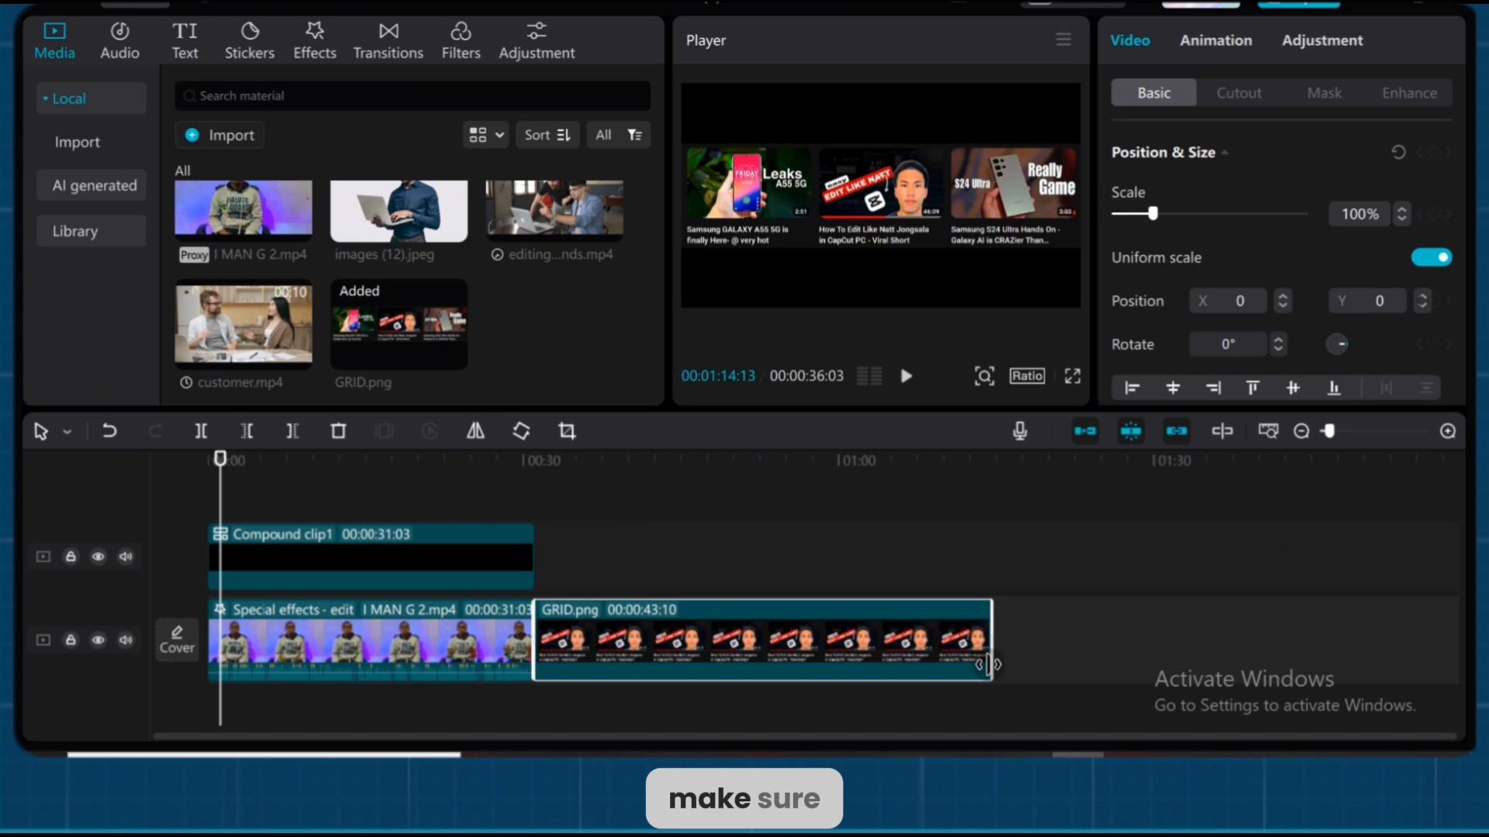
click(798, 482)
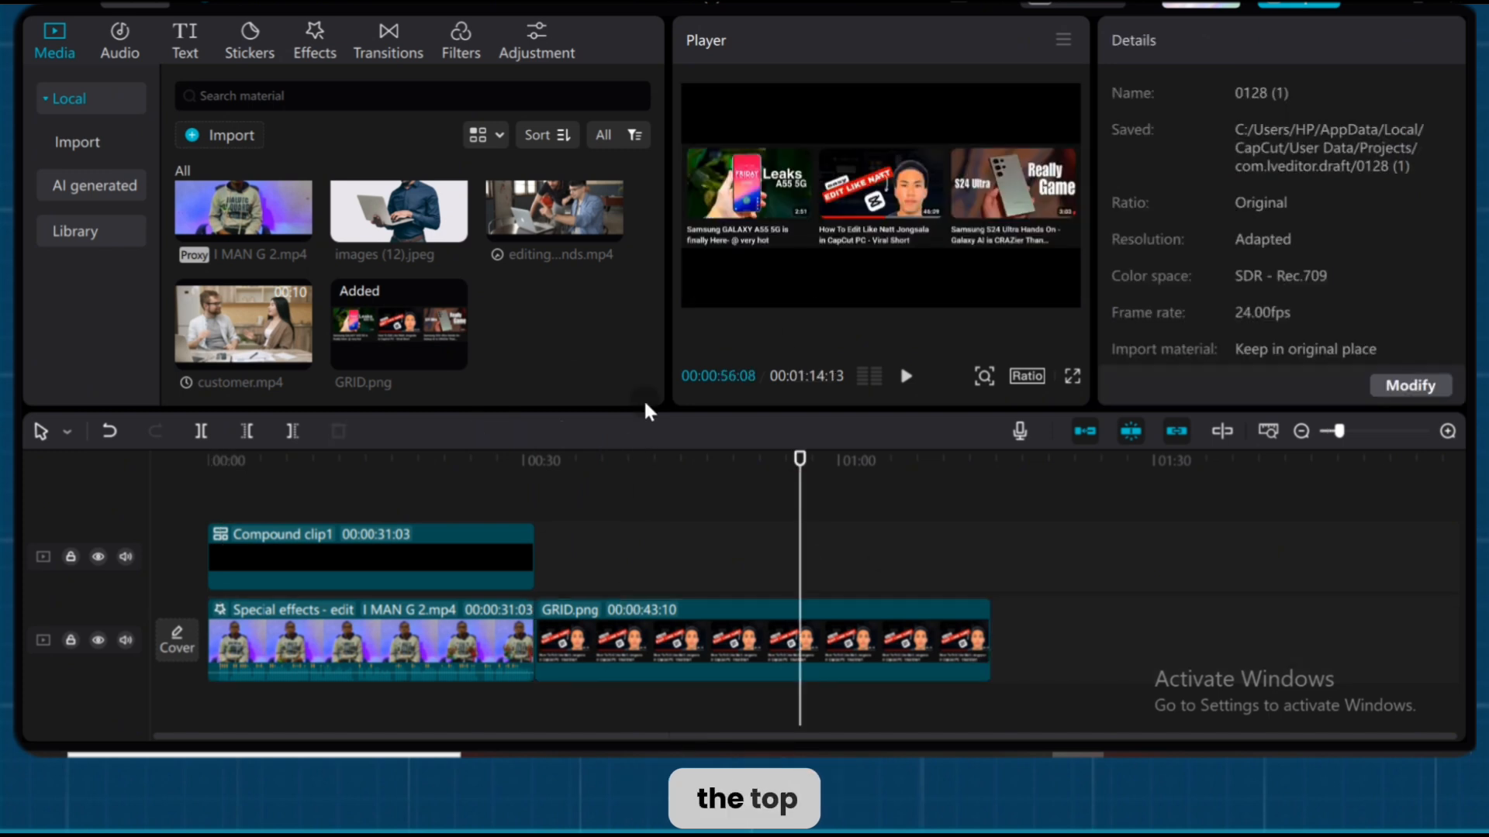
- Give the GRID.png clip a solid orange-yellow canvas color as its background
click(882, 657)
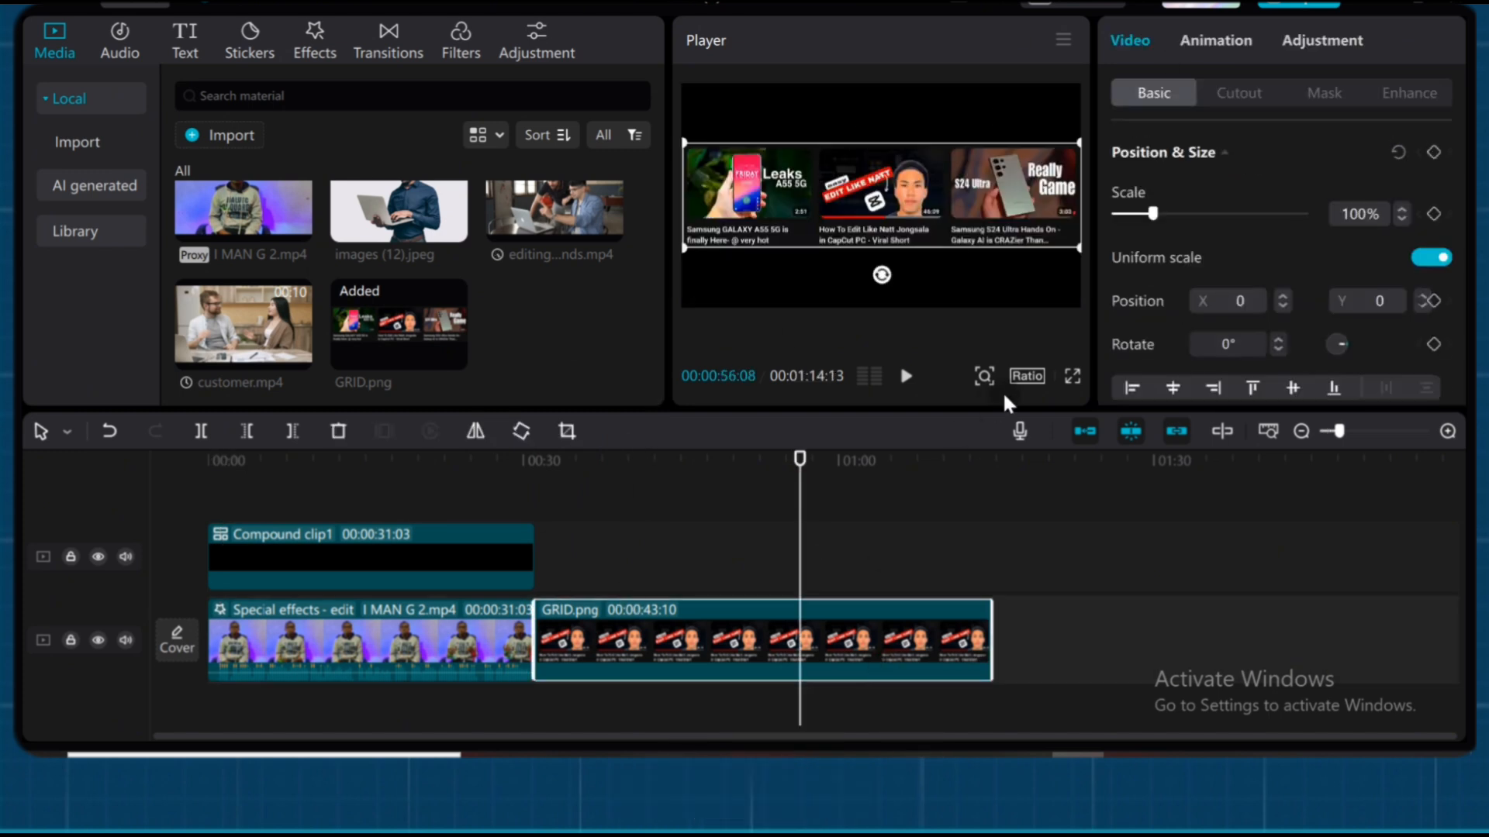
scroll(1176, 208, down, 5)
scroll(1276, 302, down, 6)
click(1164, 361)
click(1181, 478)
scroll(1318, 311, down, 3)
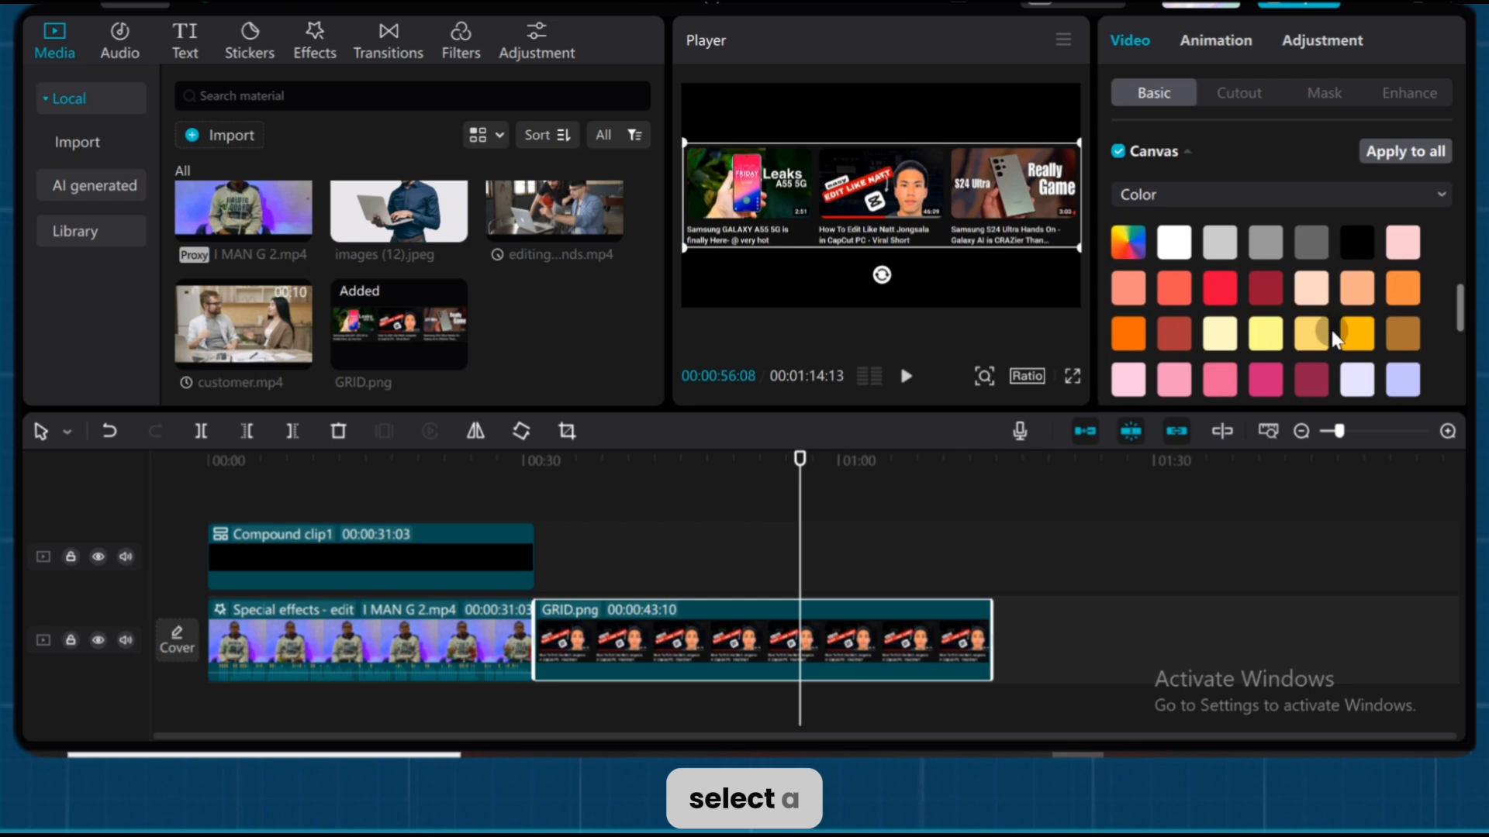
click(1355, 342)
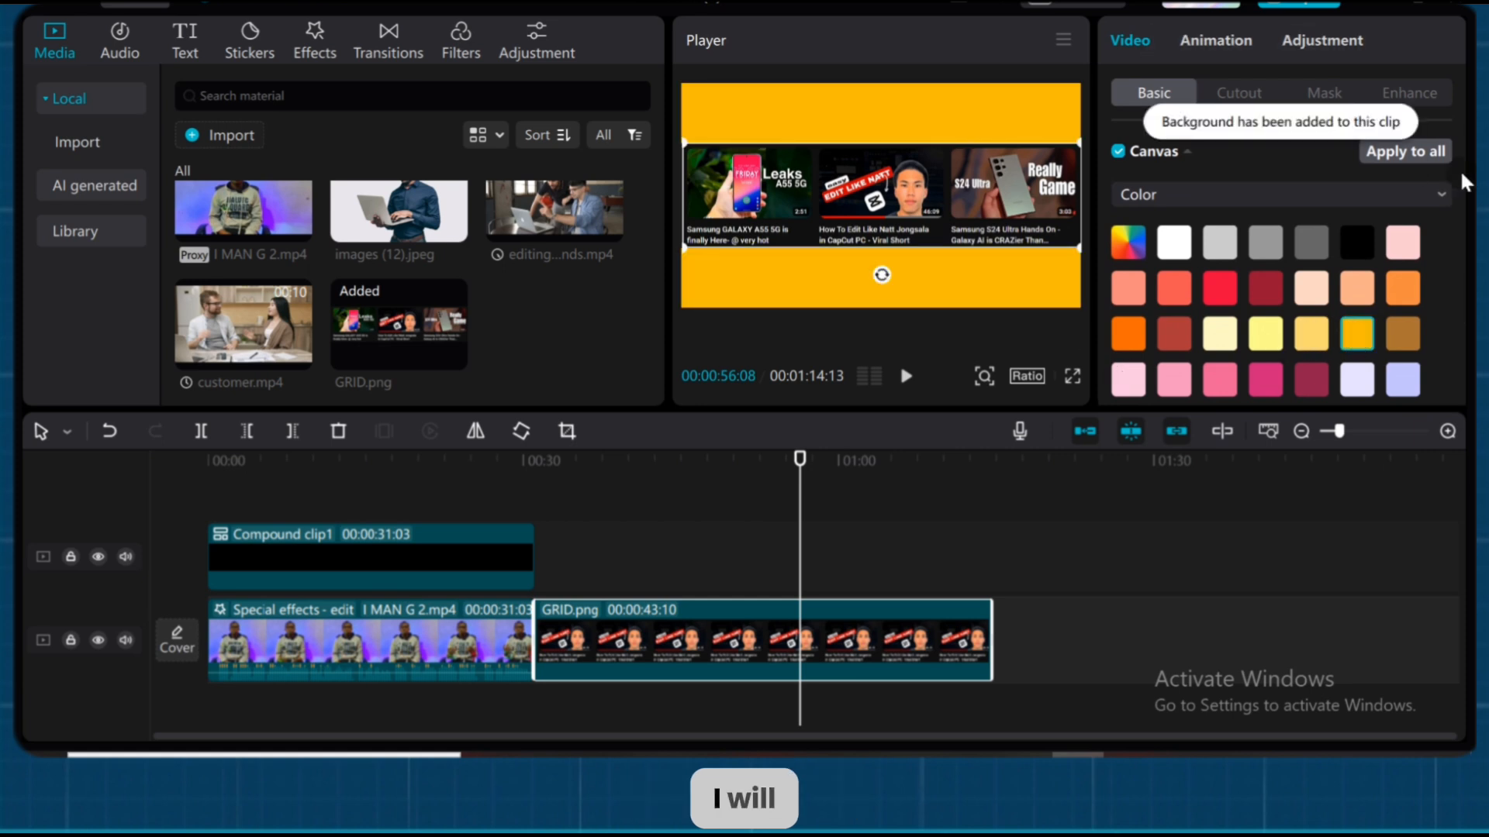
- Apply a rectangle mask to GRID.png and fit it around the Galaxy A55 thumbnail, about 426 by 248
click(1326, 91)
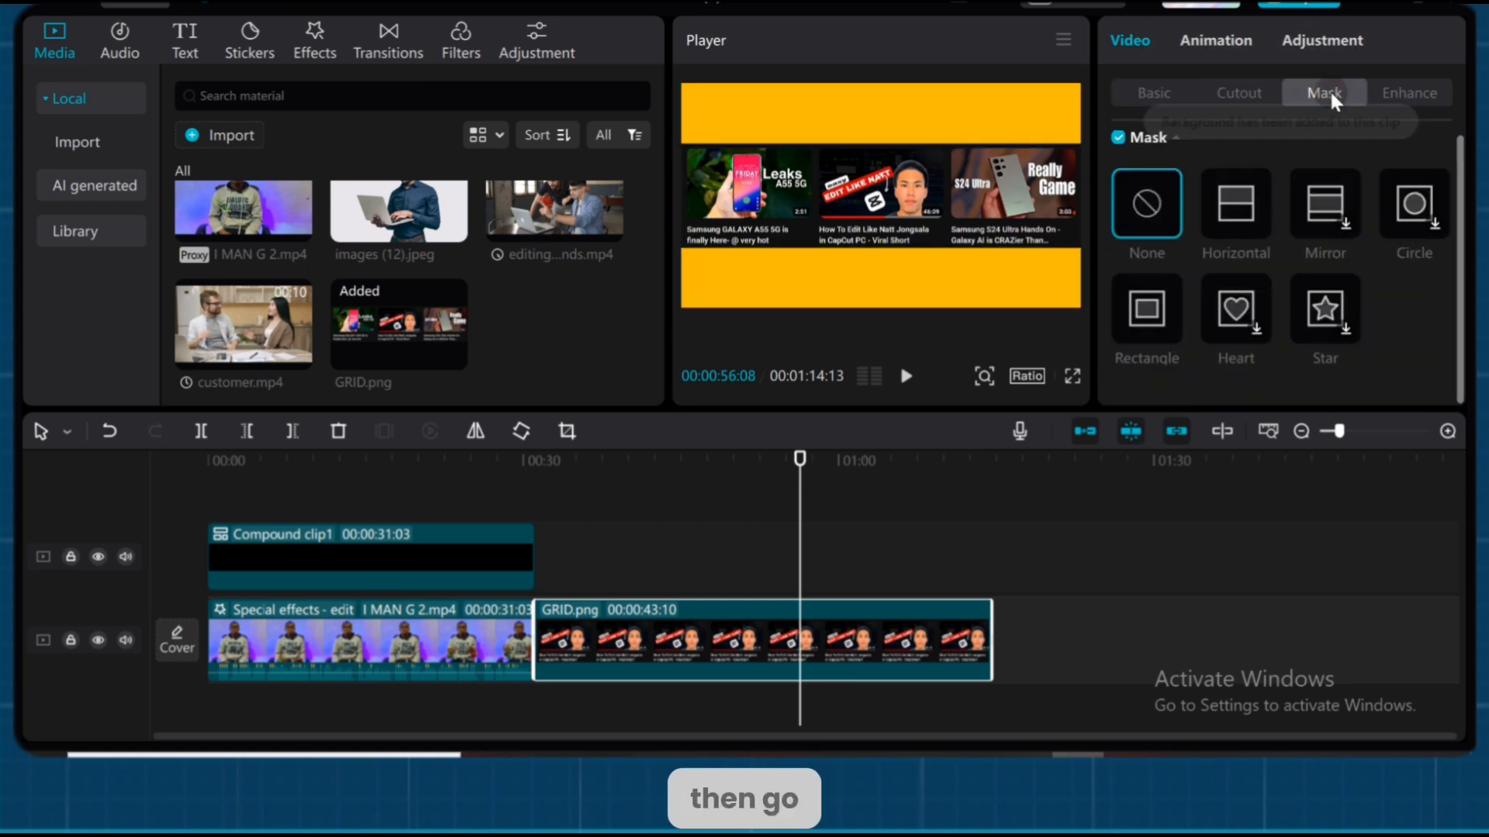
click(1147, 310)
drag(859, 194, 798, 196)
click(793, 173)
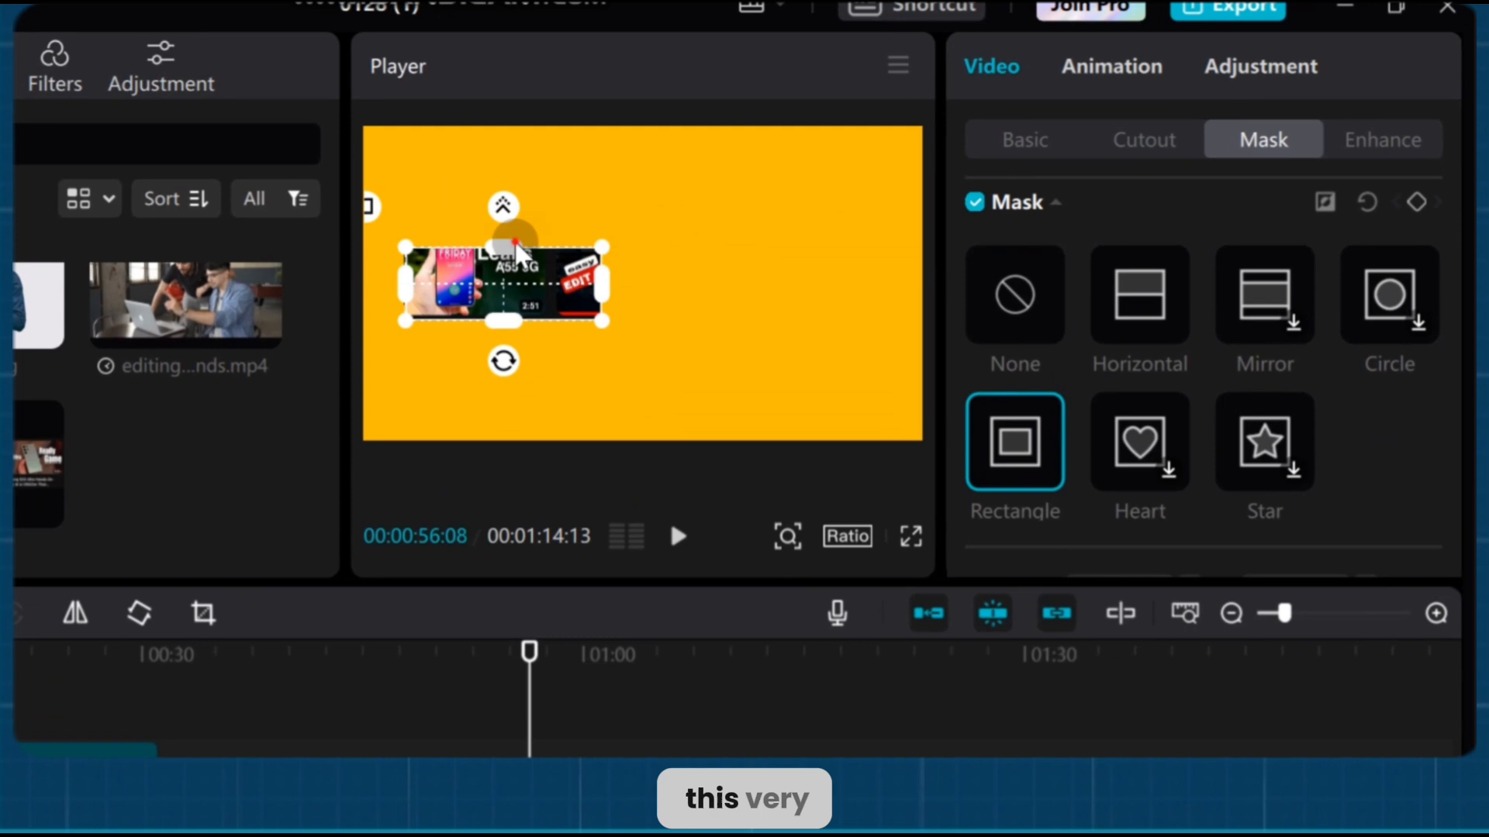
drag(515, 242, 509, 222)
drag(528, 274, 490, 262)
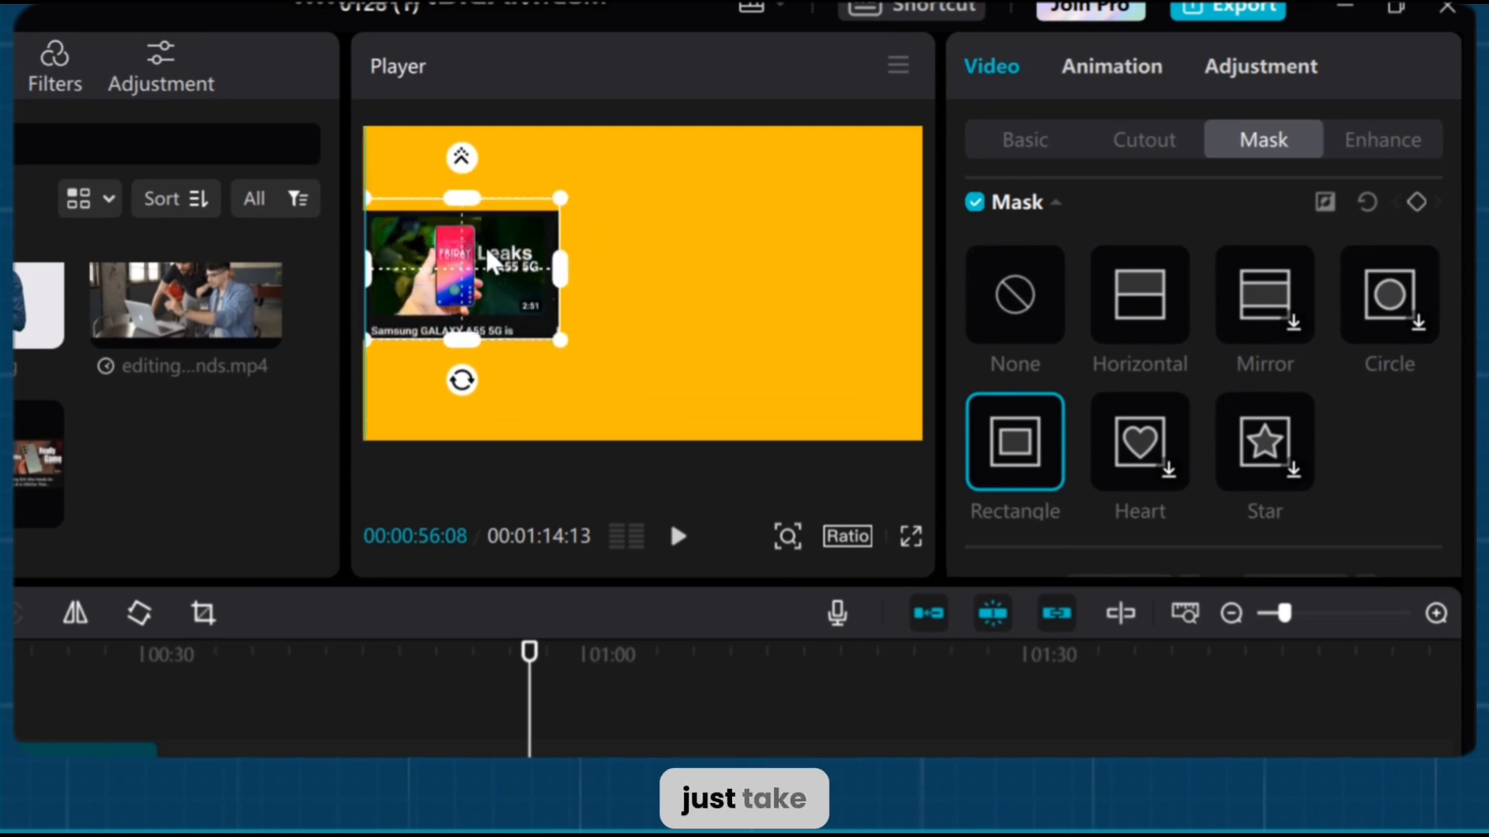
click(465, 197)
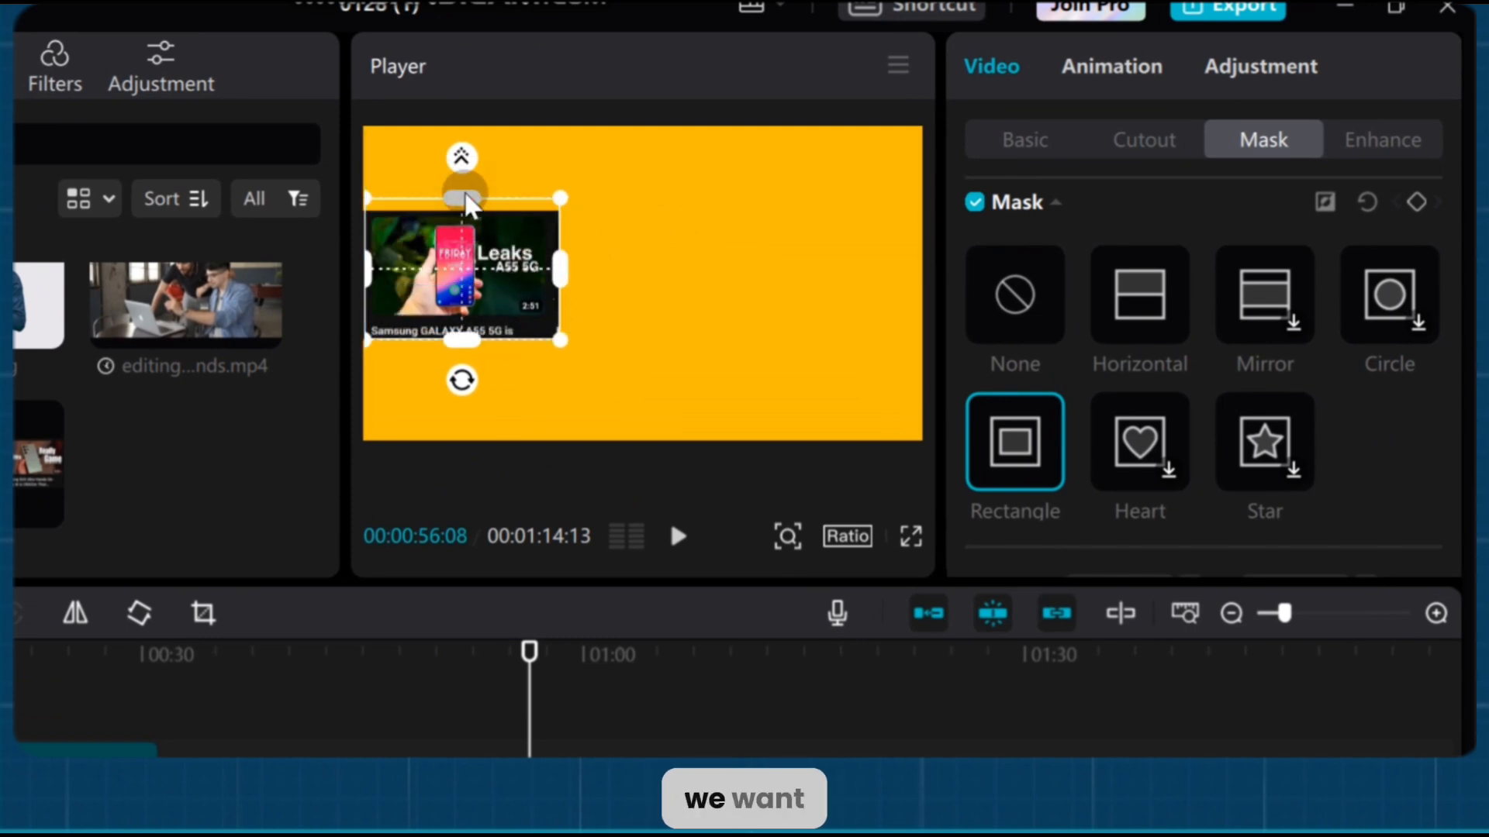
- Set the round corners of the rectangle mask on GRID.png to 20
scroll(1006, 445, down, 5)
drag(971, 529, 1006, 531)
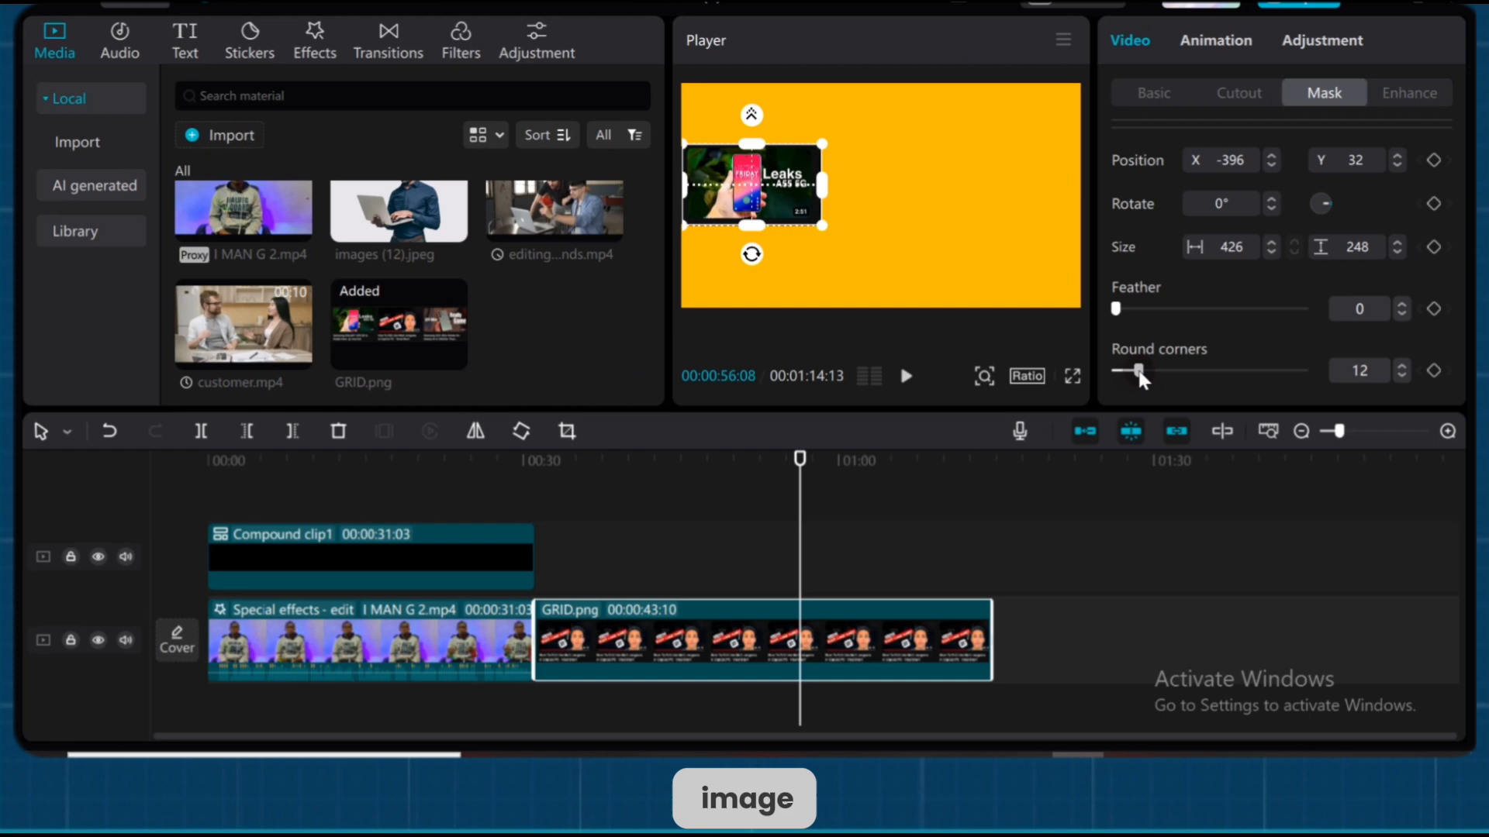
click(1400, 366)
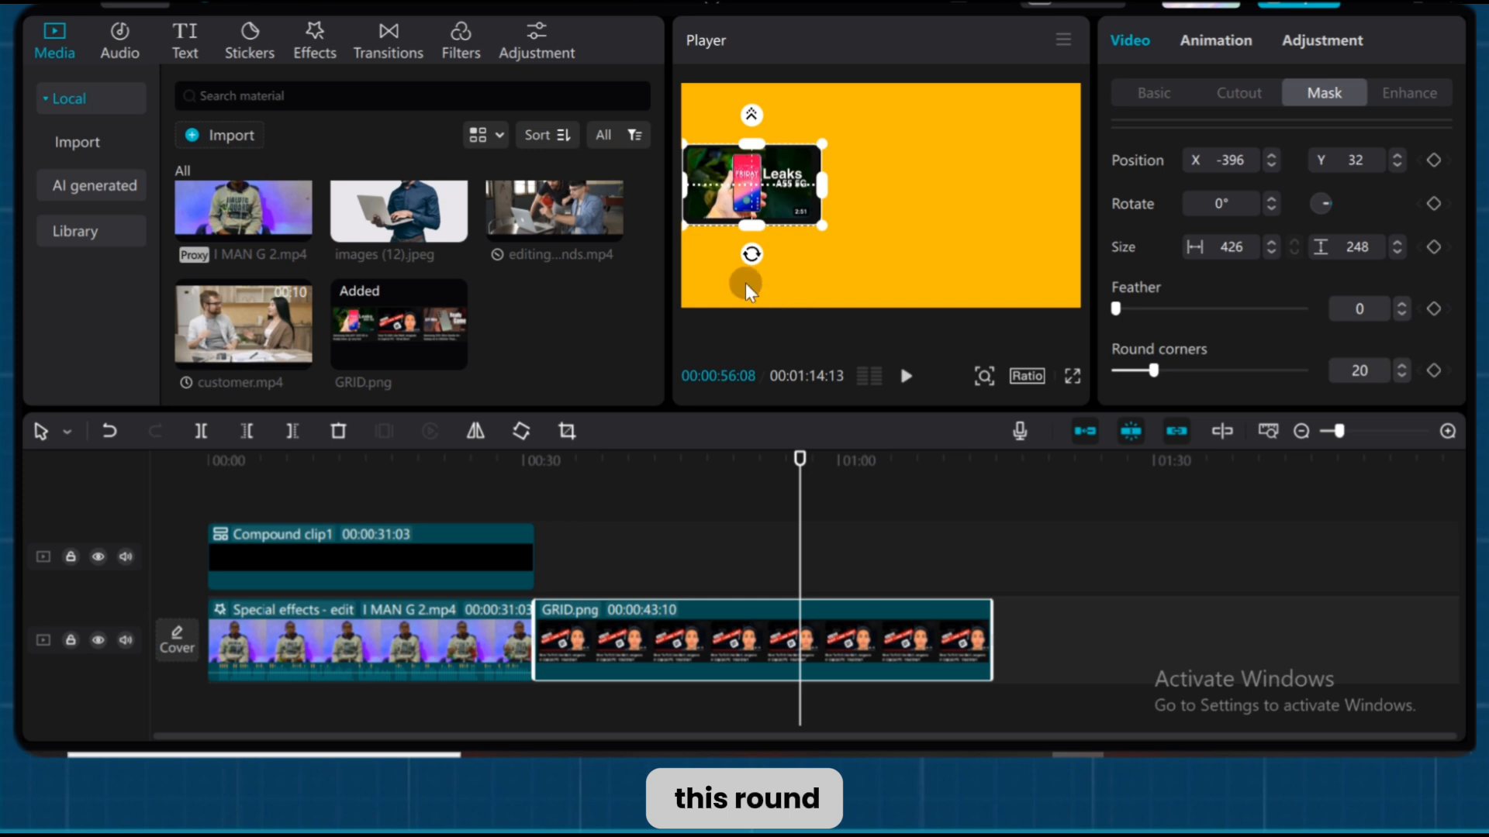
- Export the masked Galaxy A55 thumbnail as a 1080P JPEG still frame named IMAGE 1 with project import on
click(1060, 37)
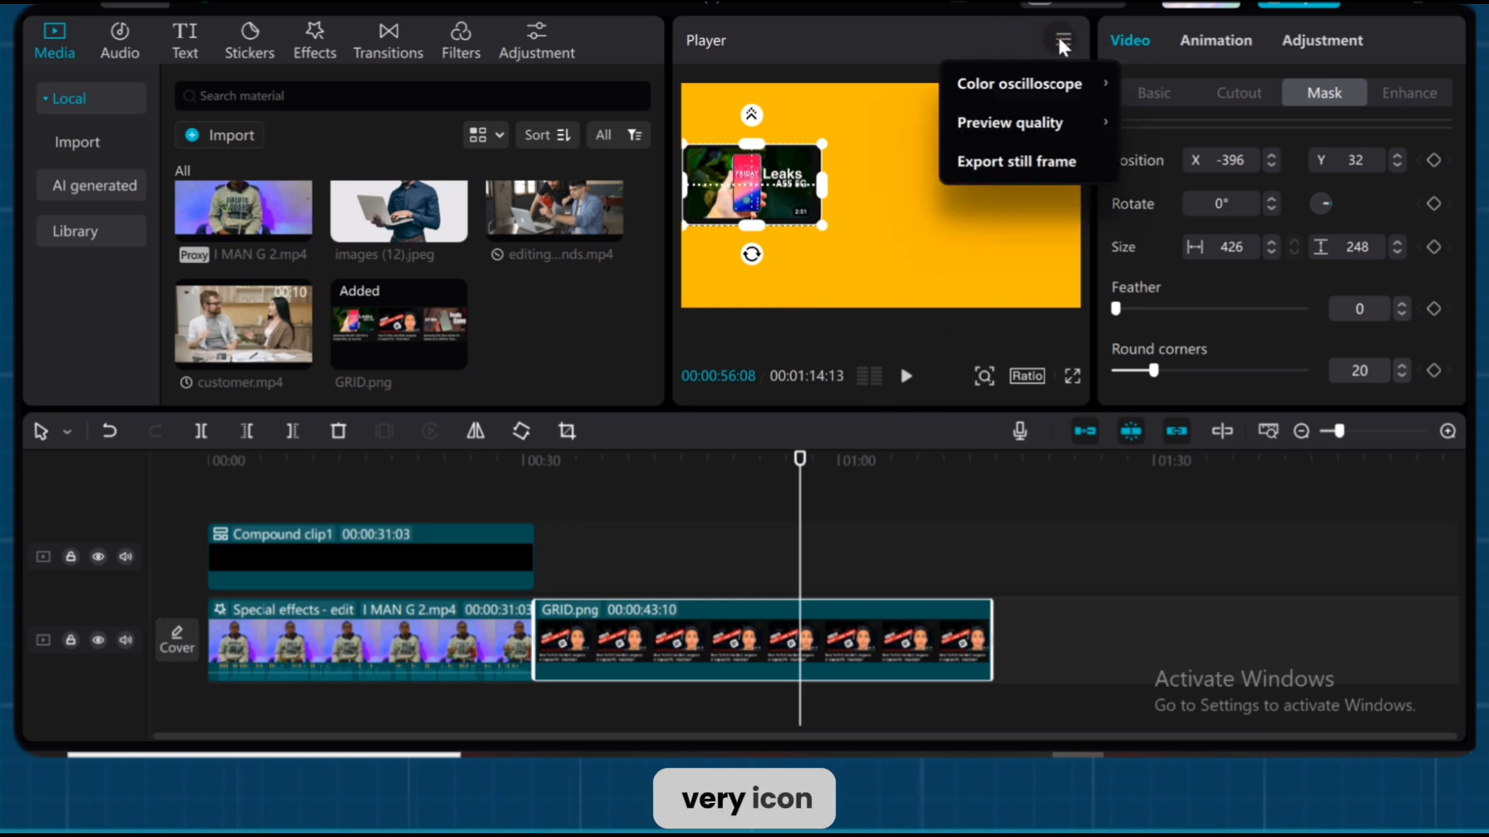
click(1021, 163)
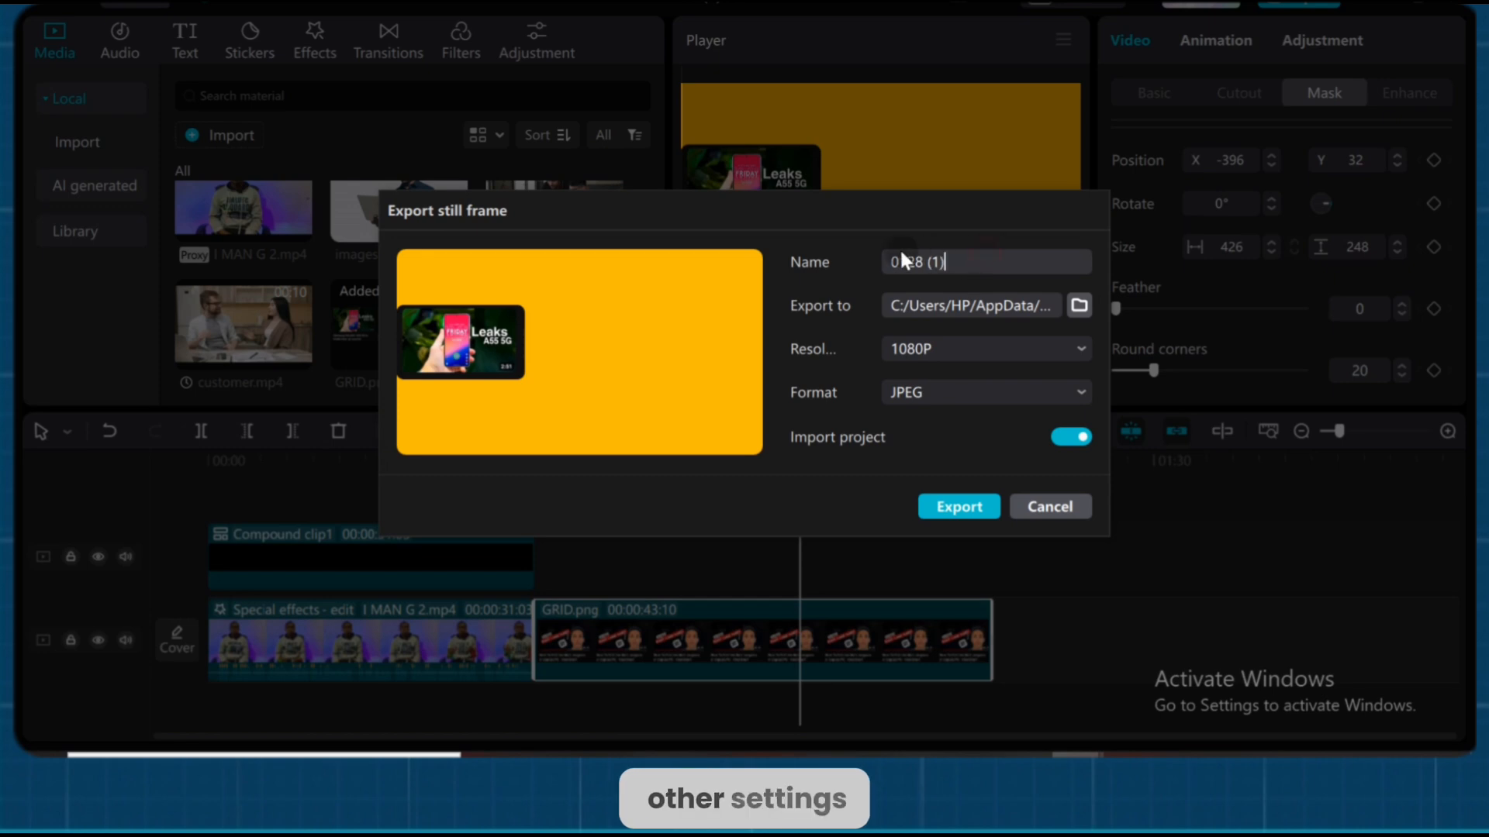
text(IMA)
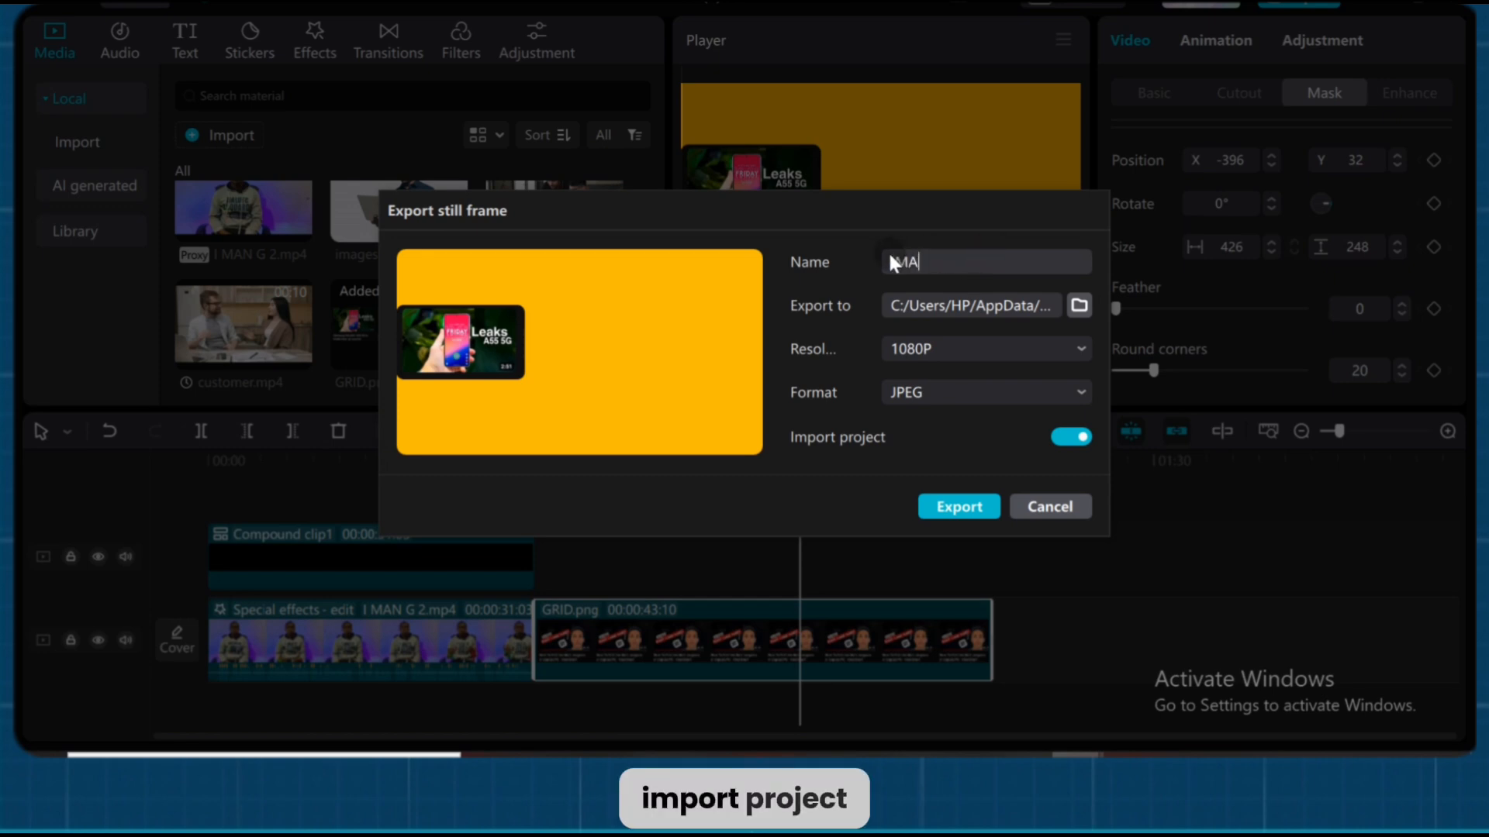
text(GE 1)
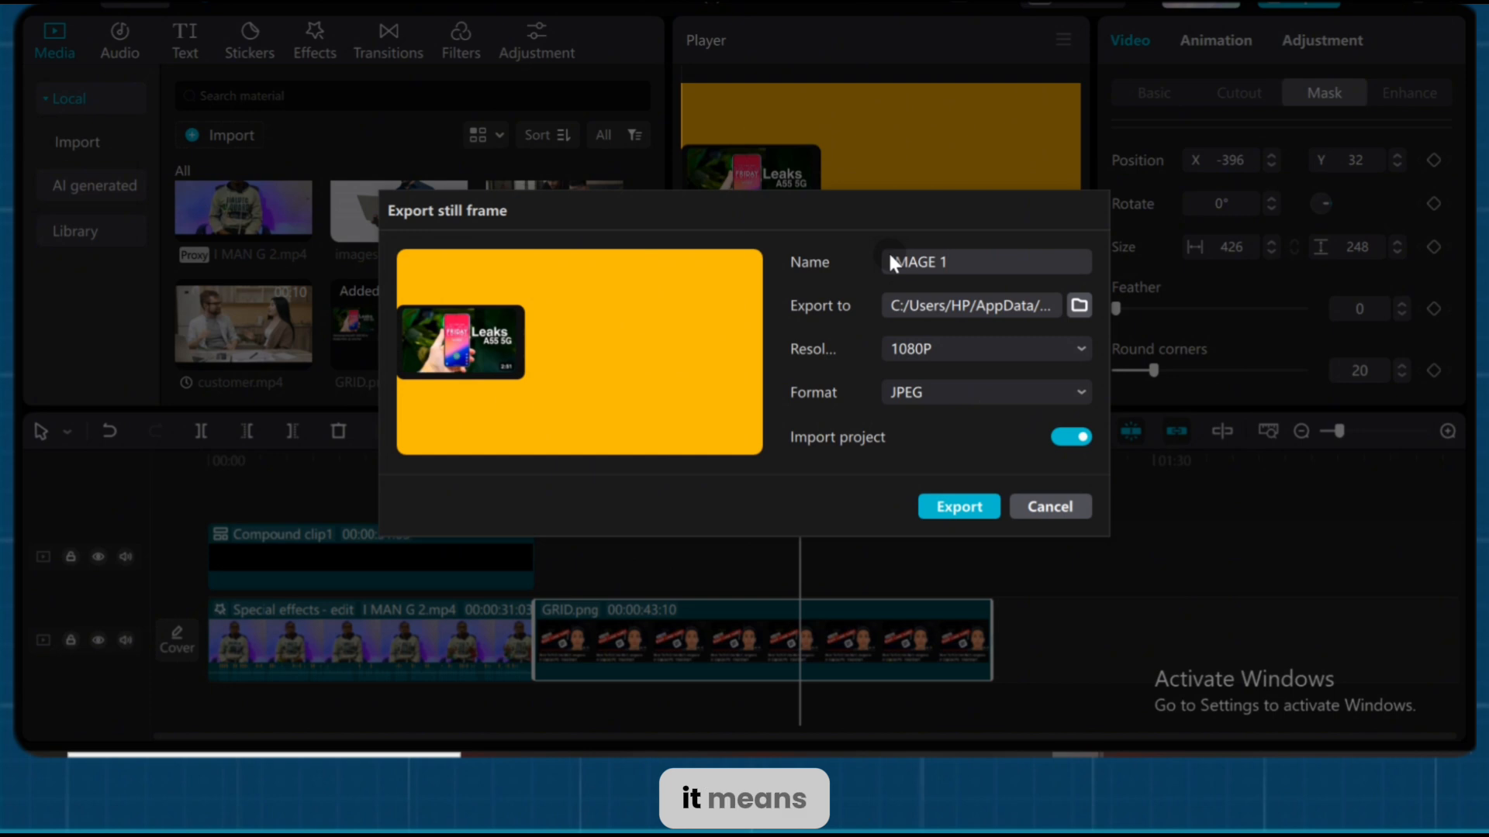
click(947, 508)
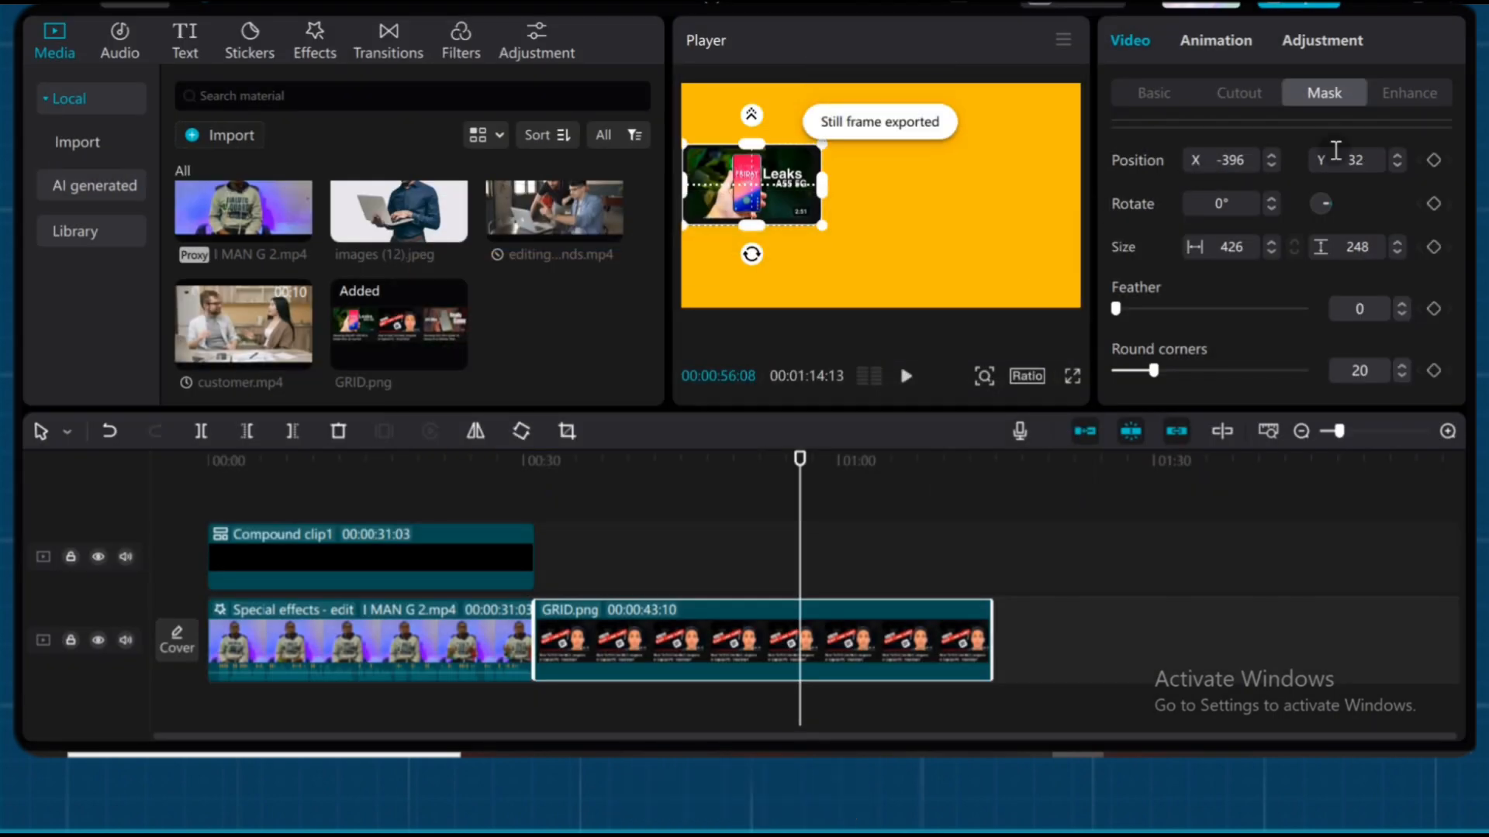
- Move the rectangle mask on GRID.png onto the middle thumbnail, at position X 0, Y 32
click(692, 639)
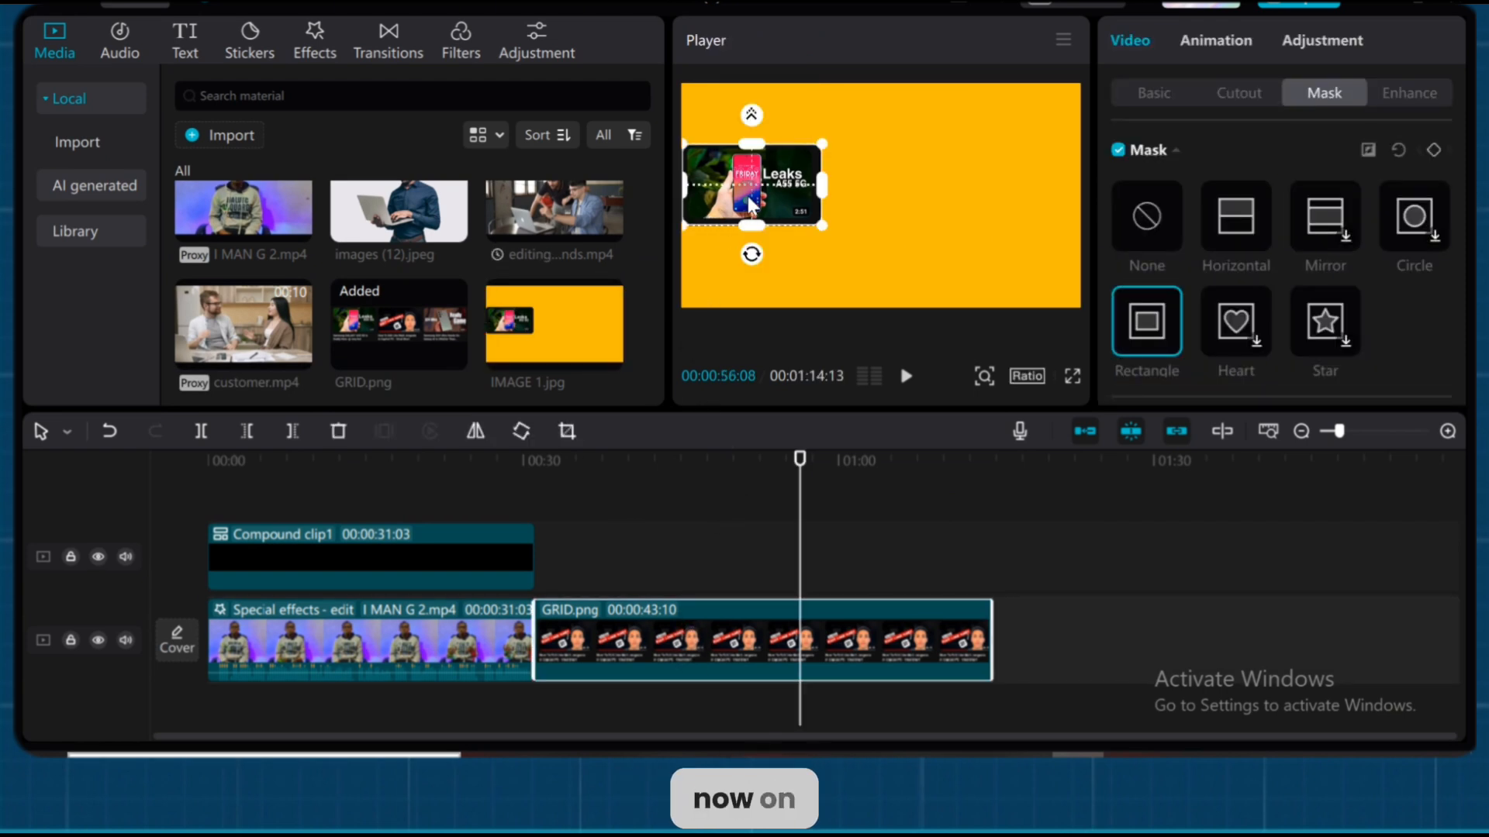
scroll(1373, 248, down, 3)
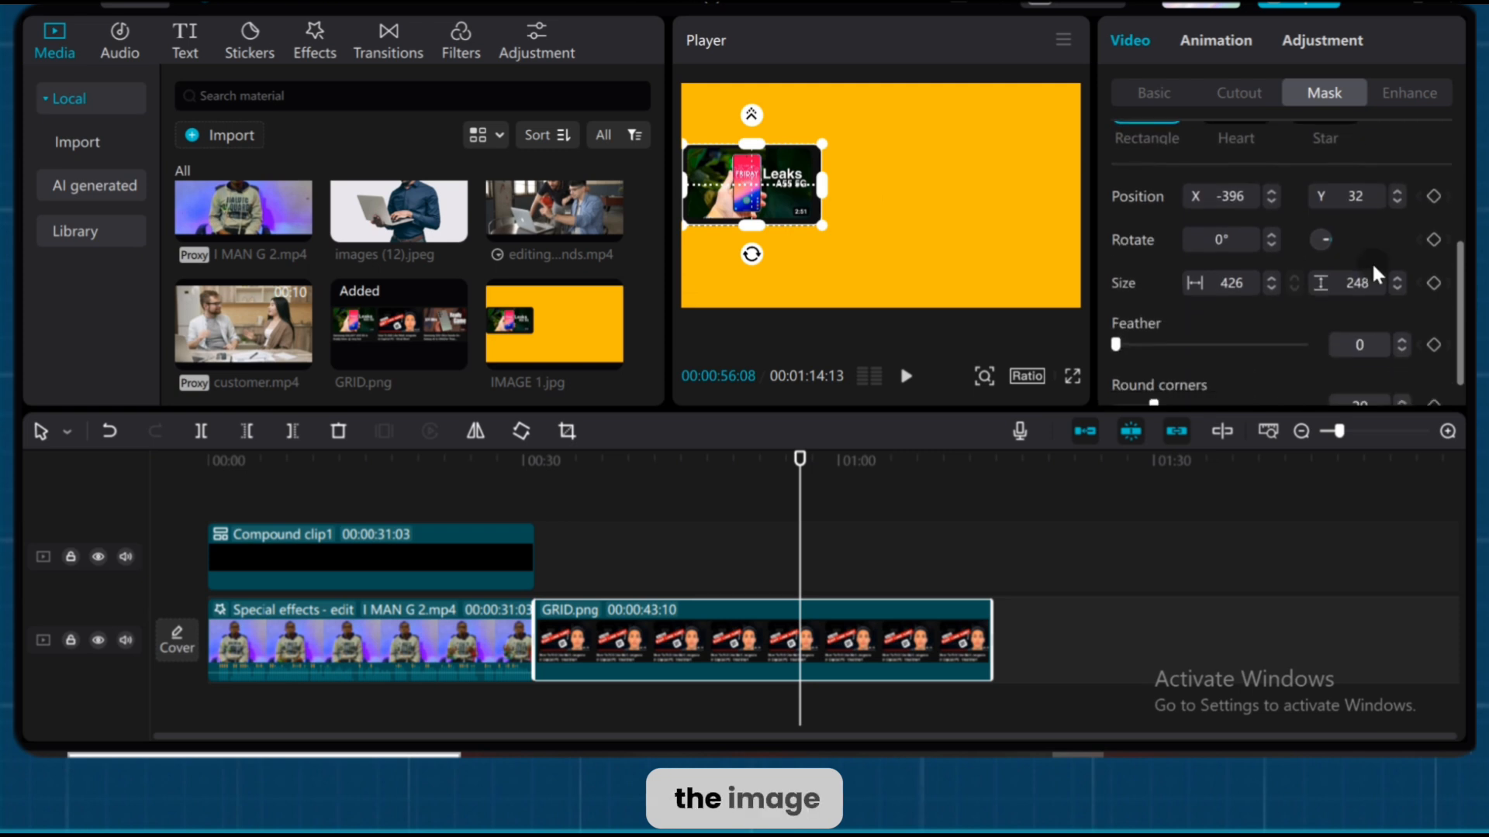
drag(730, 190, 872, 200)
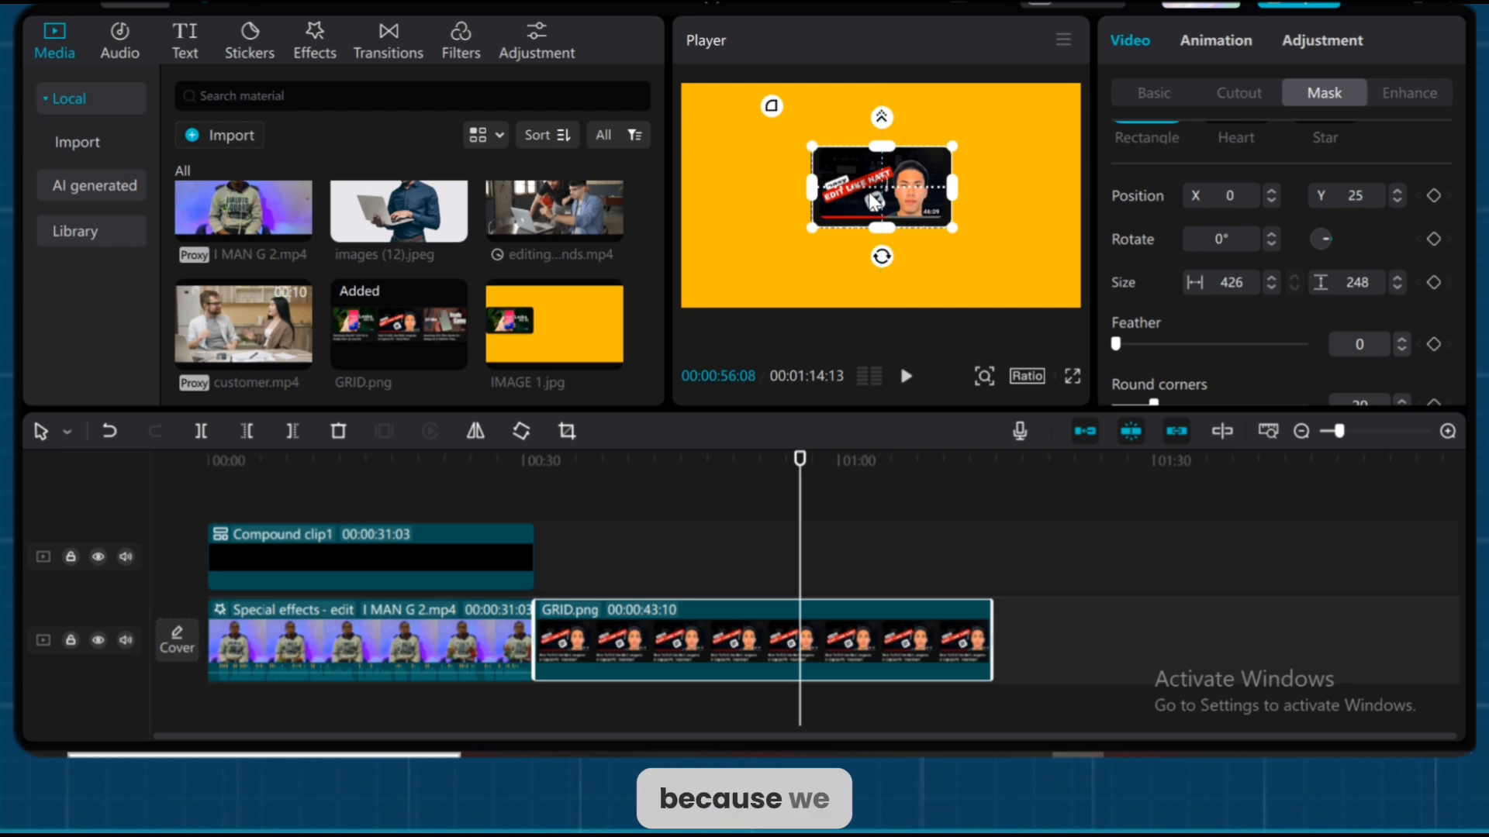
click(1392, 187)
click(1395, 191)
click(1395, 191)
click(1395, 190)
click(1395, 191)
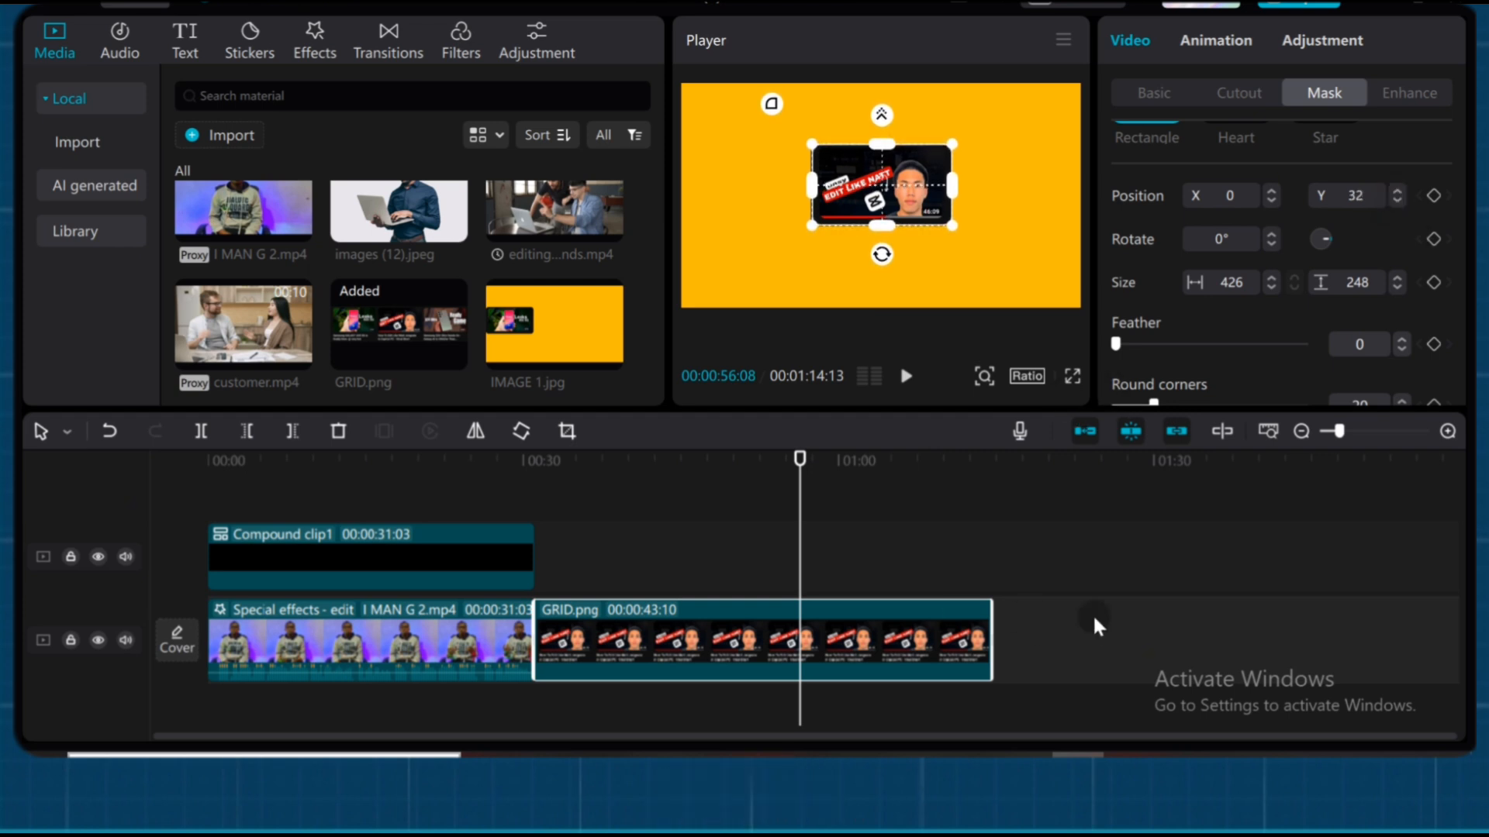
- Export the masked middle thumbnail as a 1080P JPEG still frame named IMAGE 2, imported into the project
click(1063, 39)
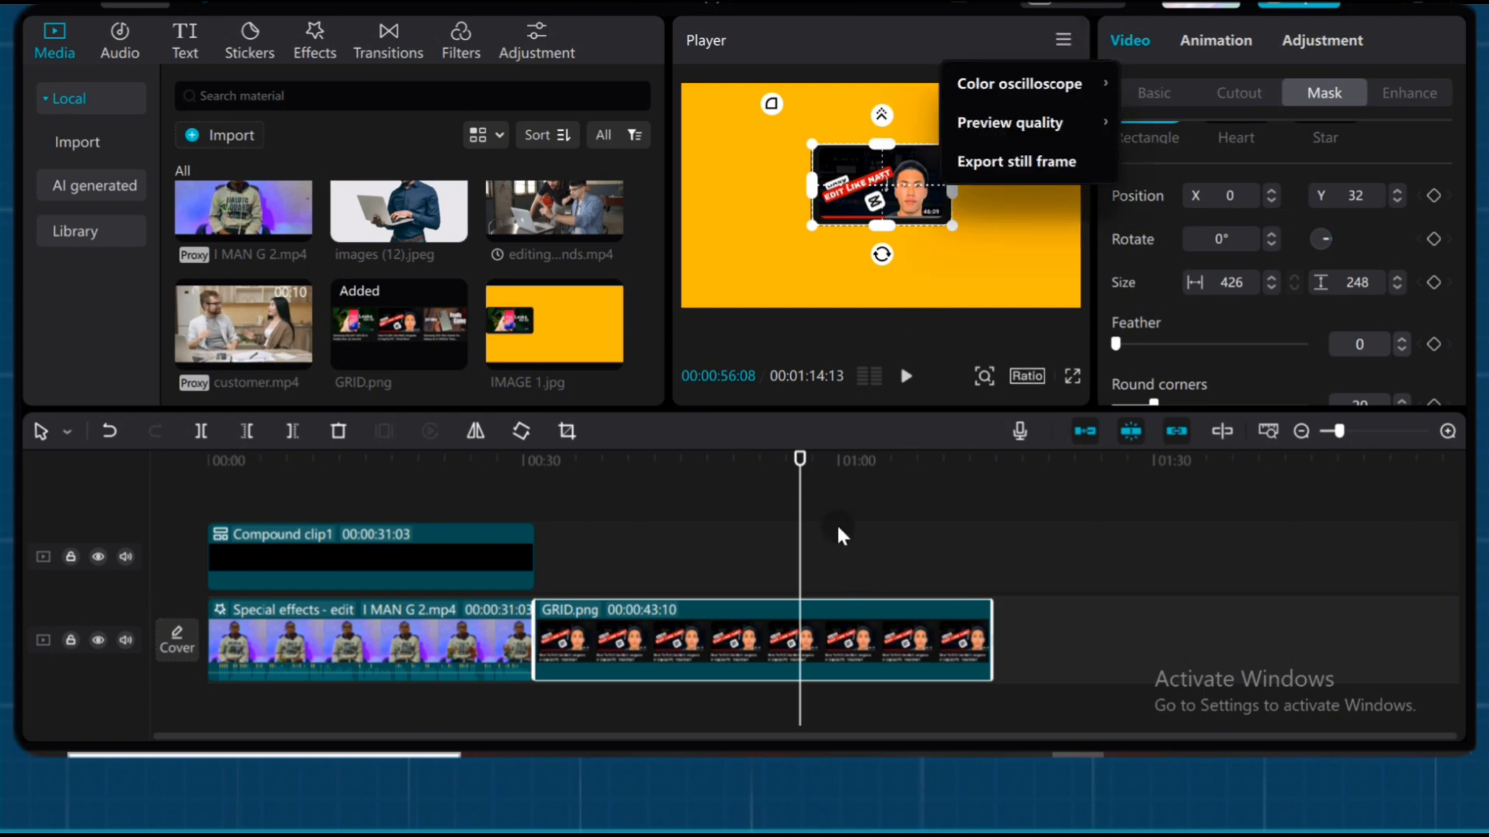
click(1036, 160)
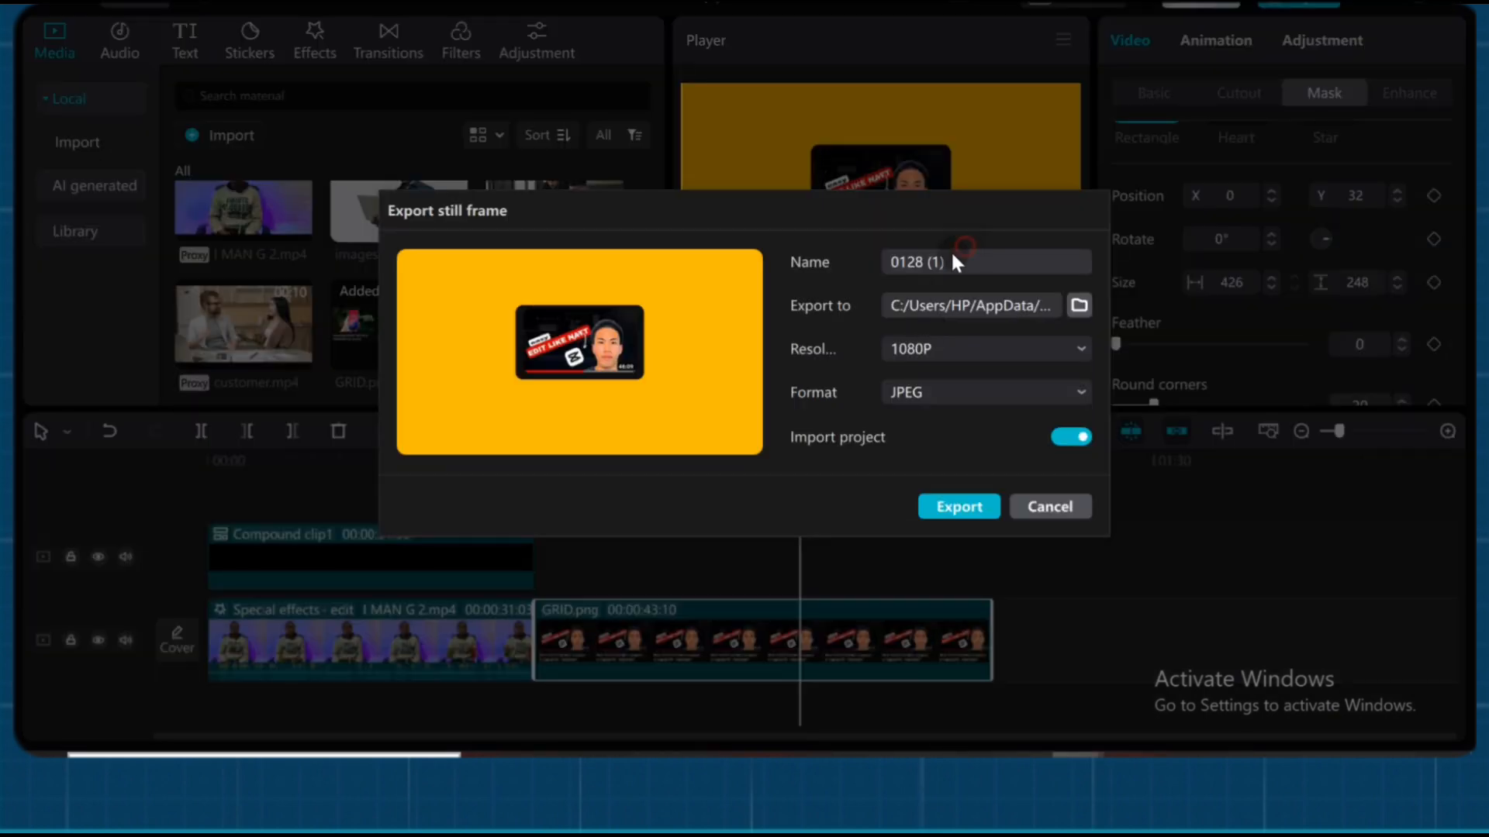
drag(930, 262, 897, 262)
key(BackSpace)
key(ctrl+a)
click(947, 507)
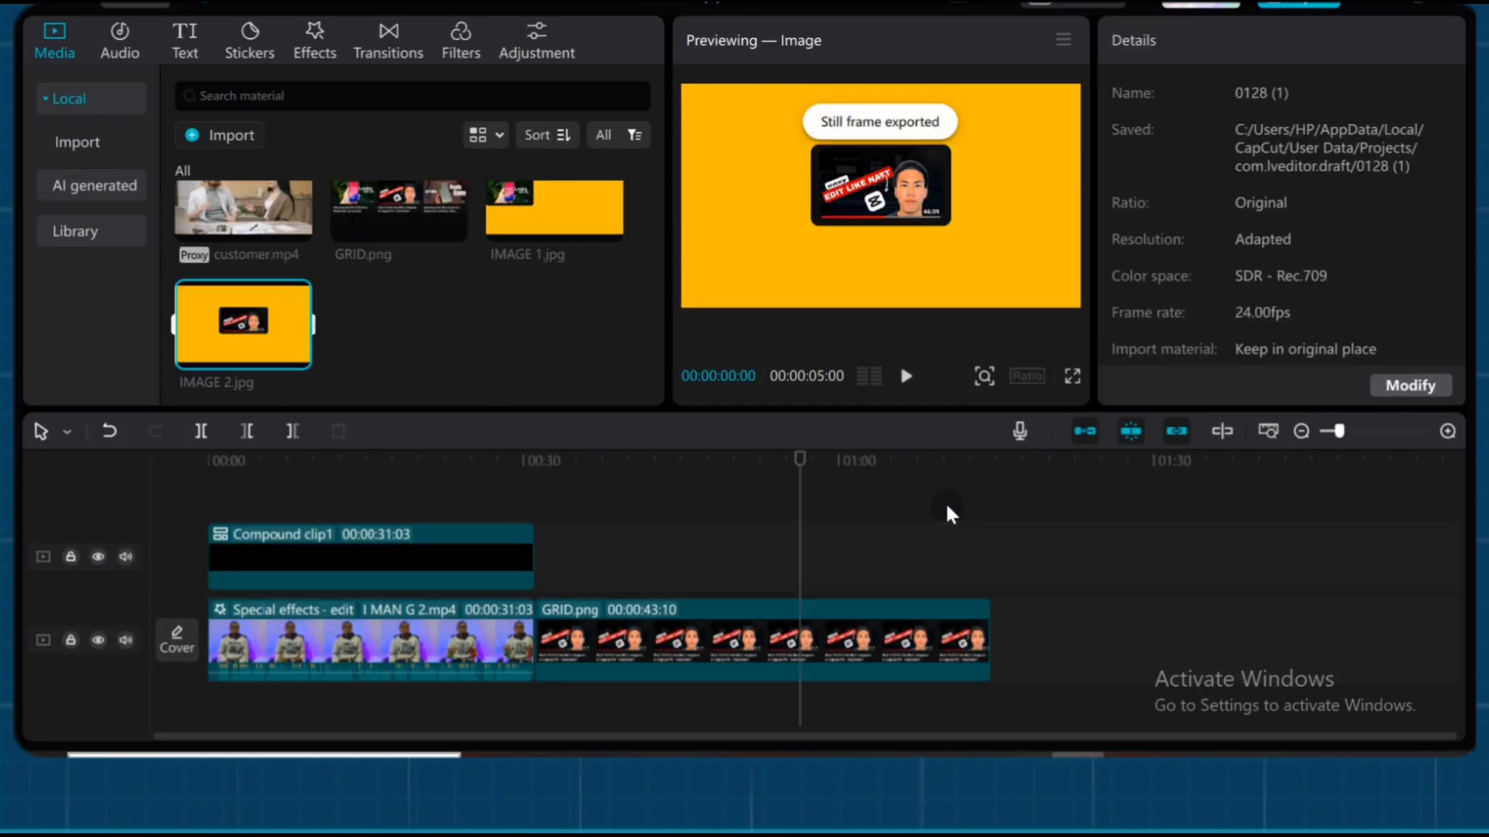
- Move the GRID.png rectangle mask onto the S24 Ultra thumbnail, at position X 412, Y 32
click(793, 647)
drag(884, 186, 1006, 174)
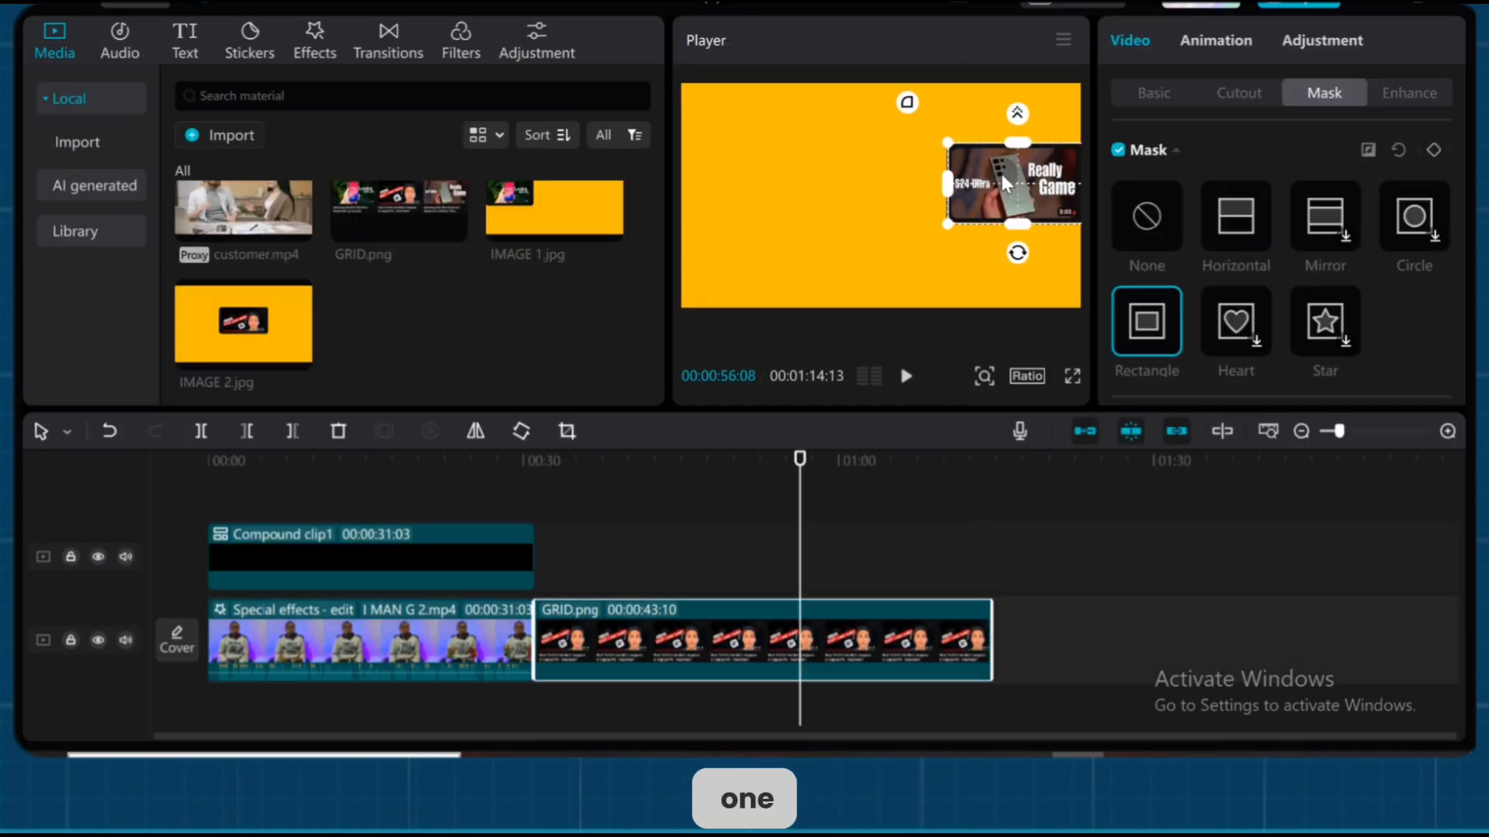
scroll(1345, 186, down, 3)
click(1396, 186)
click(1396, 187)
click(1396, 187)
click(1396, 188)
- Export the masked S24 Ultra thumbnail as a 1080P JPEG still frame named IMAGE 3, imported into the project
click(1070, 40)
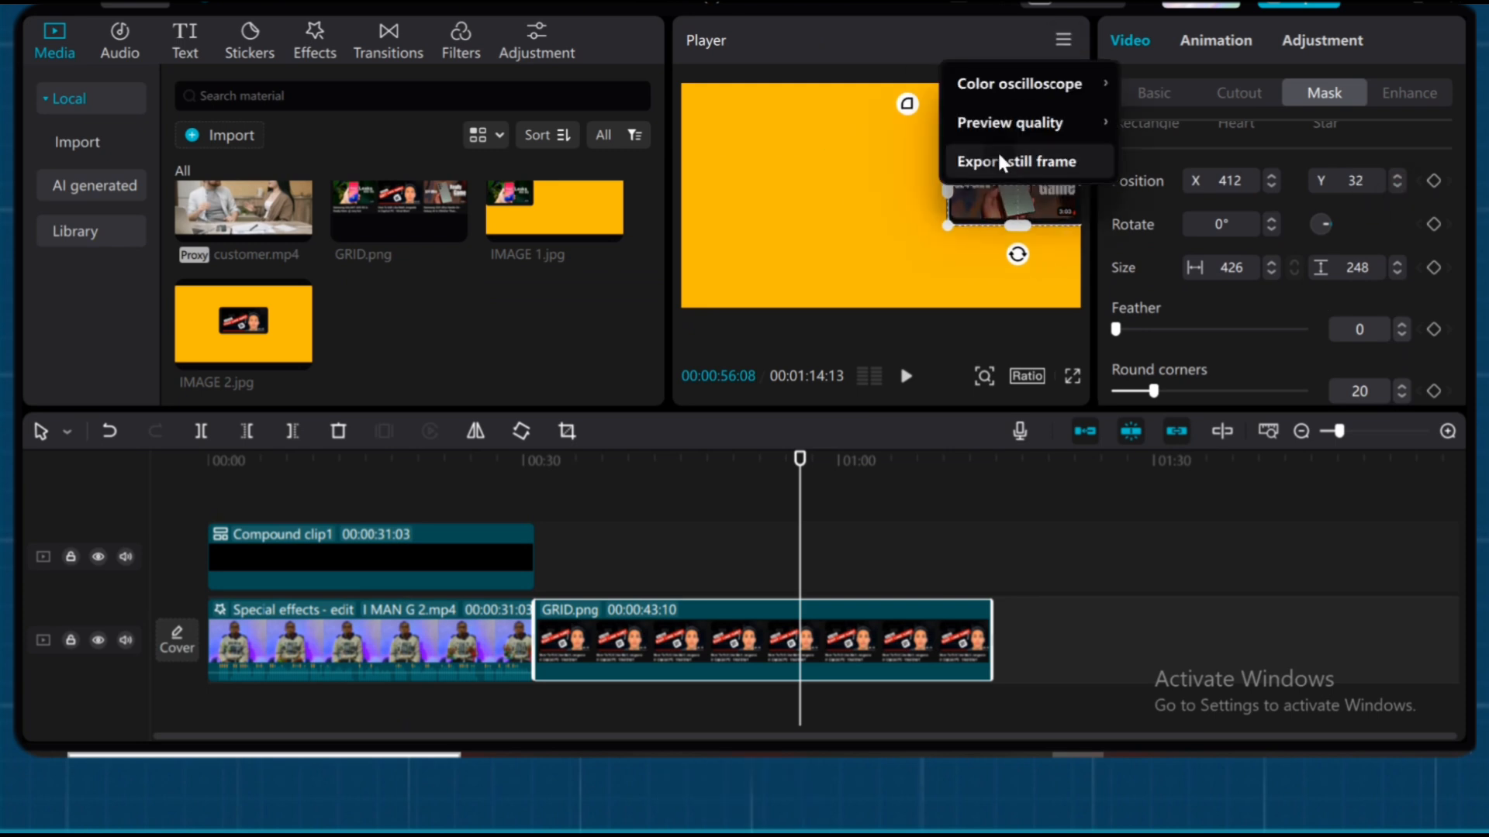
click(997, 155)
text(IMAGE)
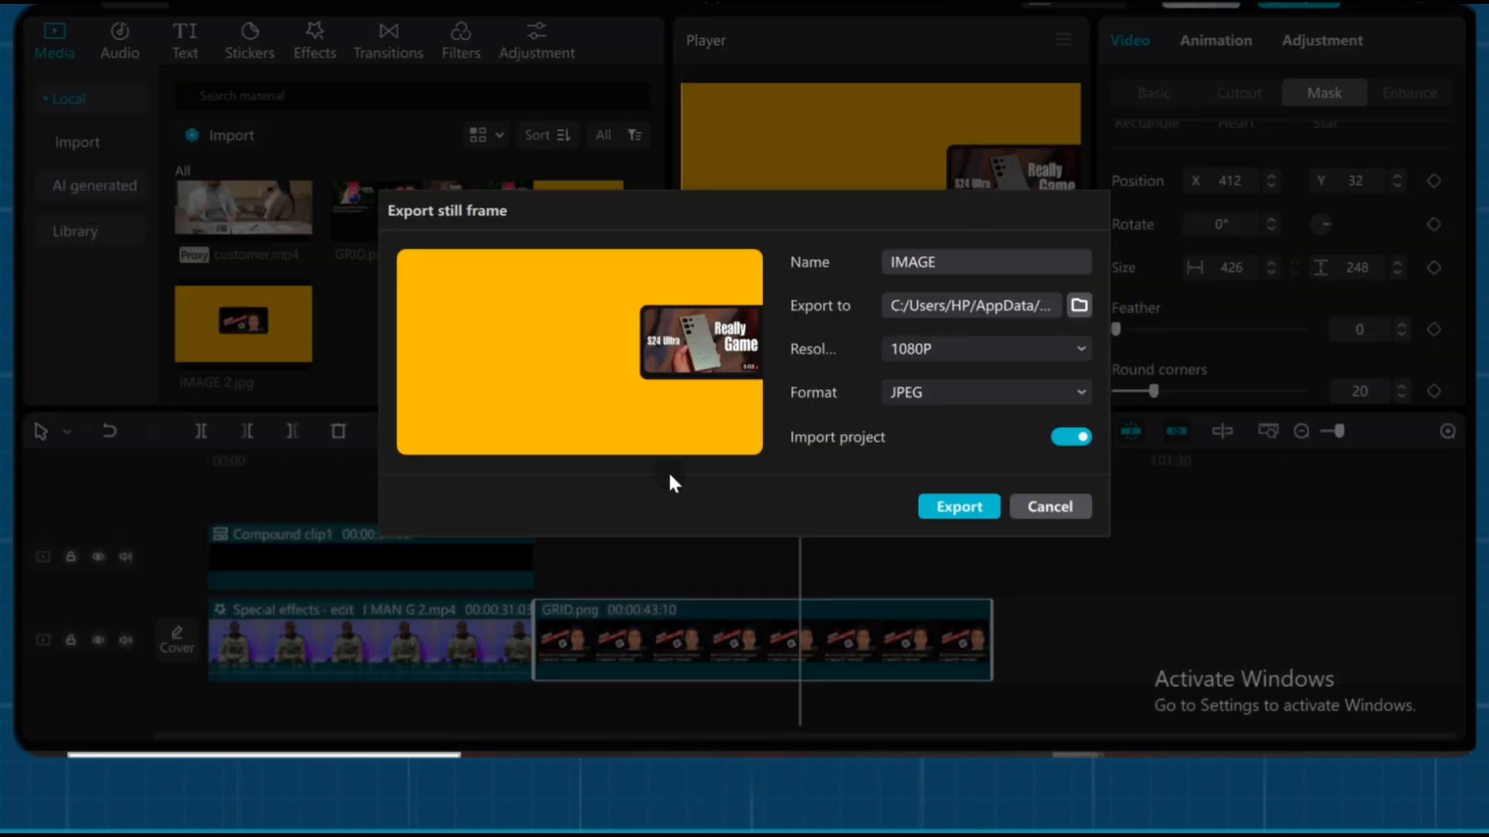
text( 3)
click(956, 507)
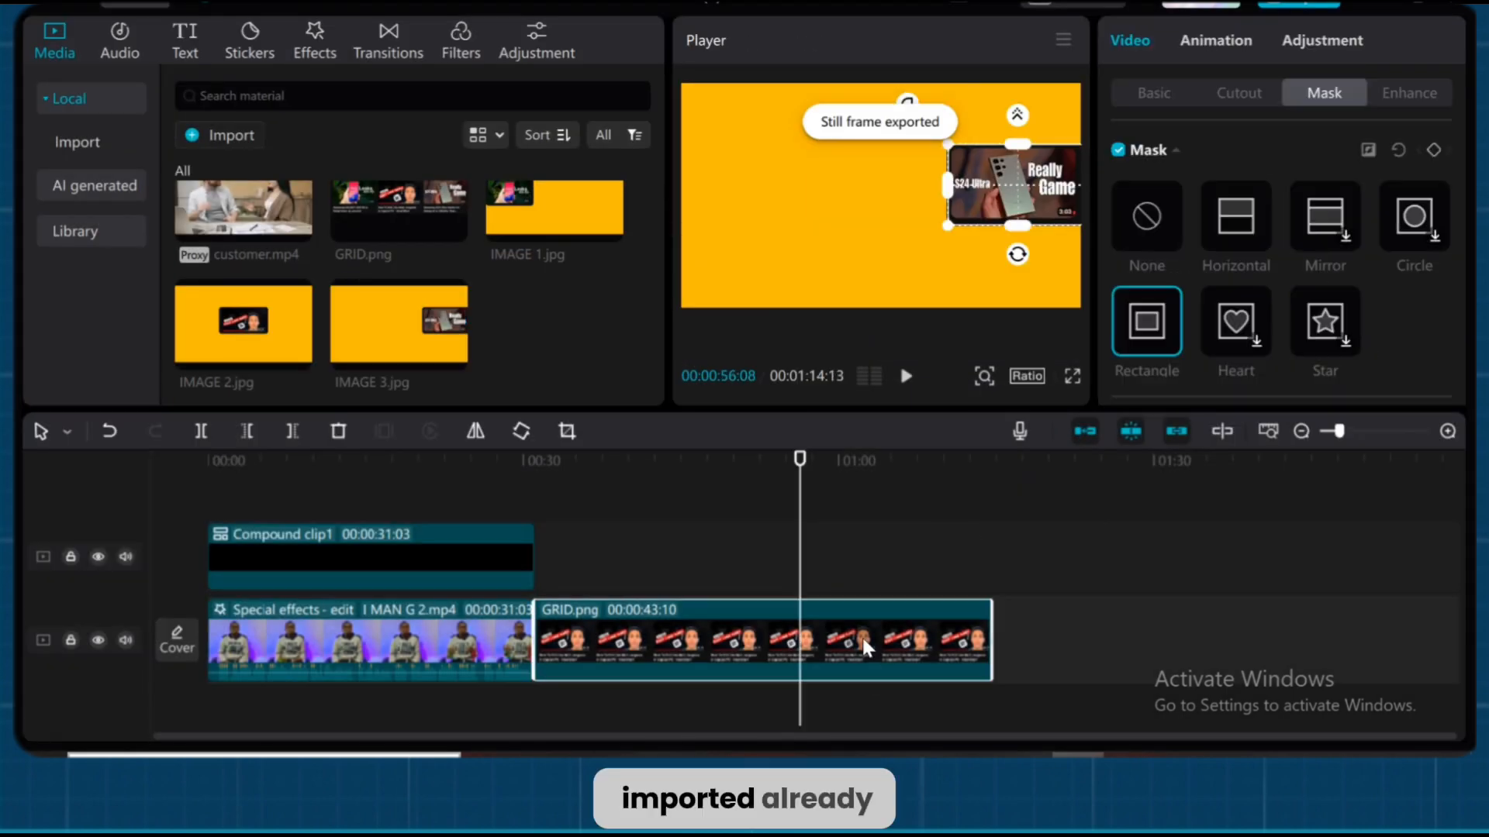
- Reset the mask on GRID.png and fit a new rectangle mask around the Samsung Galaxy A55 title text
click(1398, 150)
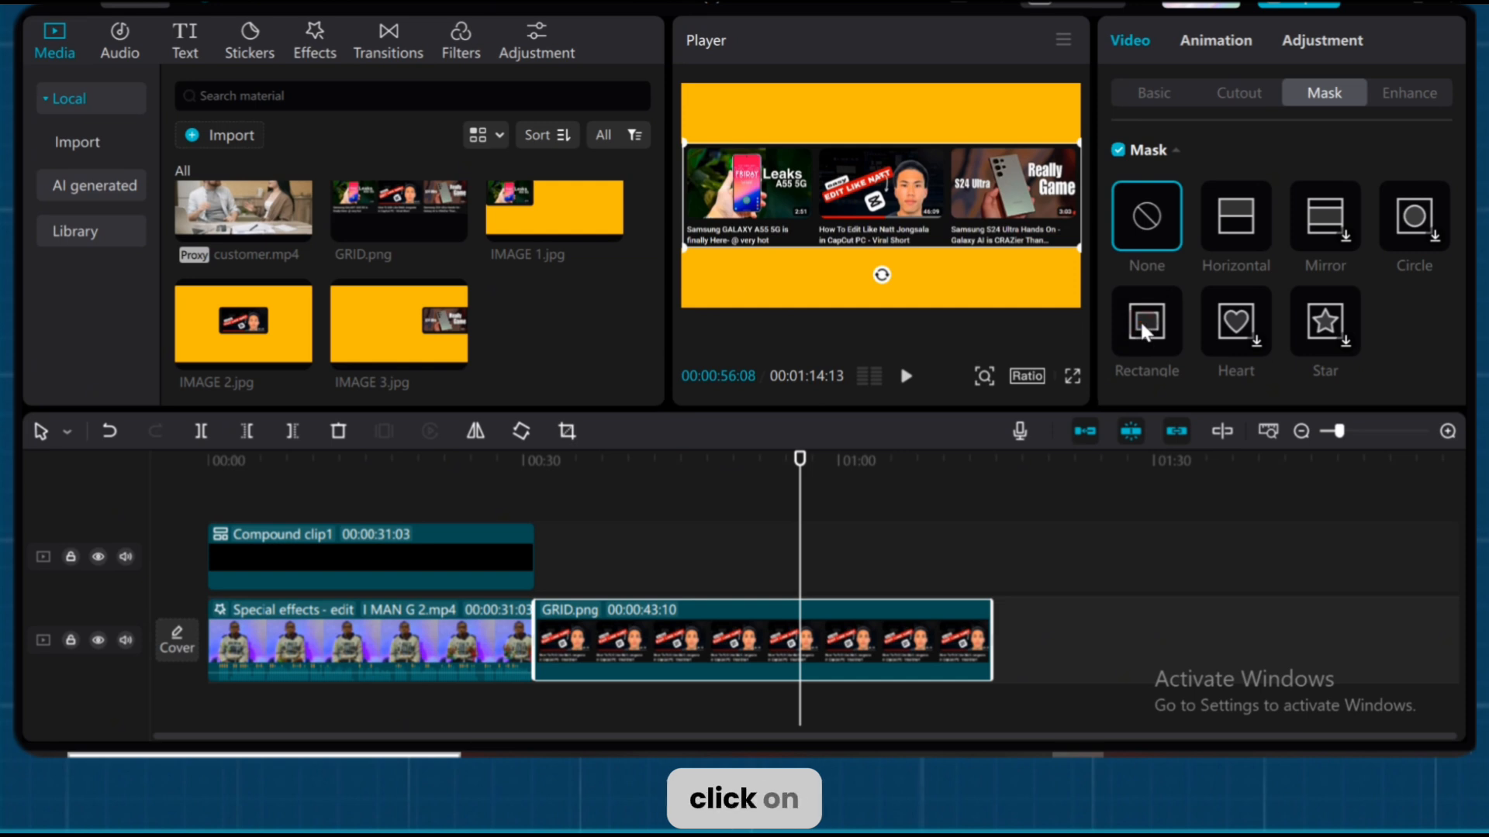
click(1144, 329)
drag(935, 218, 764, 239)
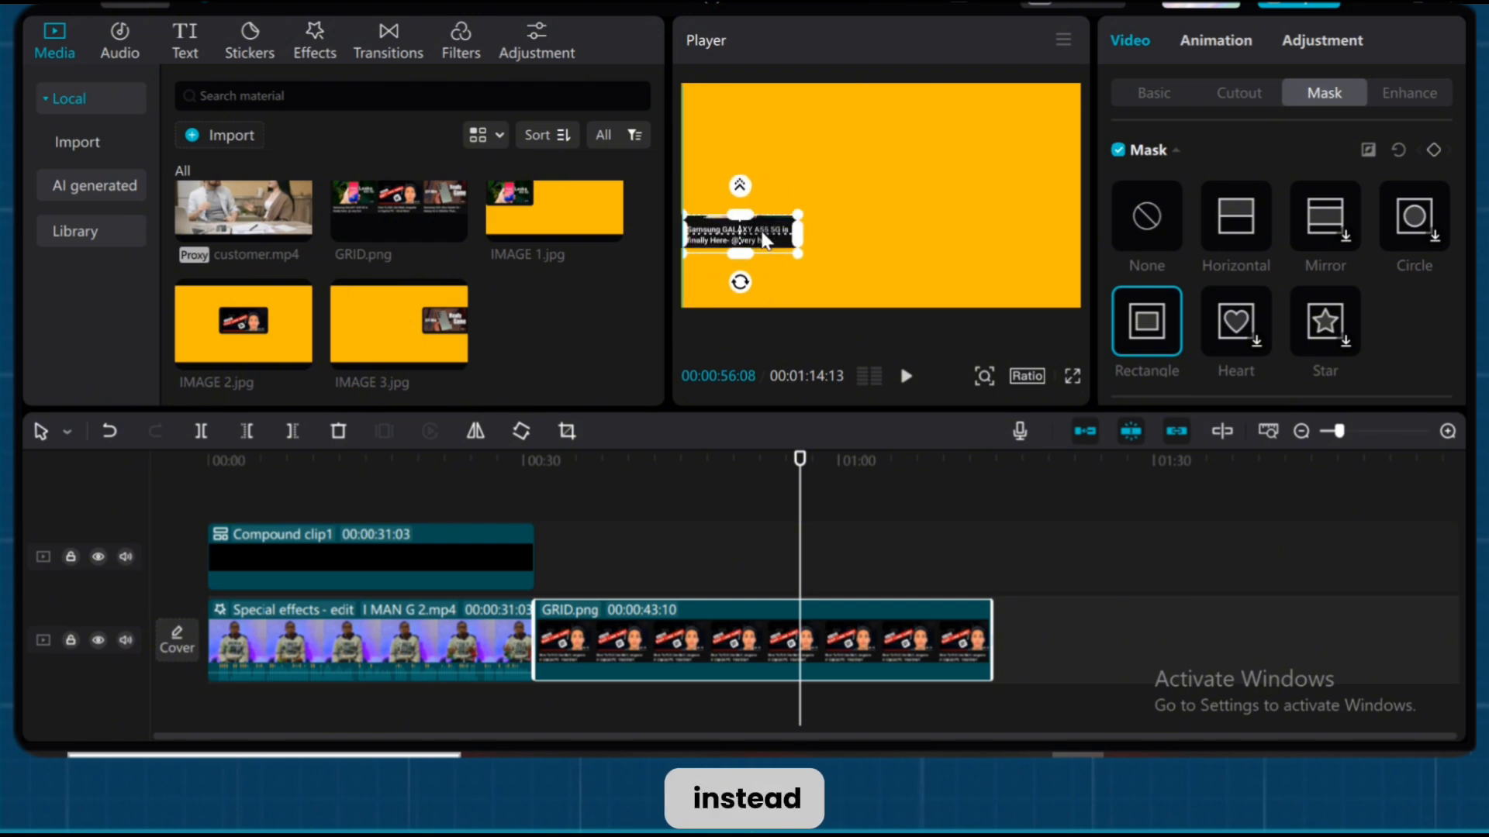
- Export the masked Galaxy A55 title as a 1080P JPEG still frame named TEXT 01, imported into the project
click(1059, 39)
click(1009, 161)
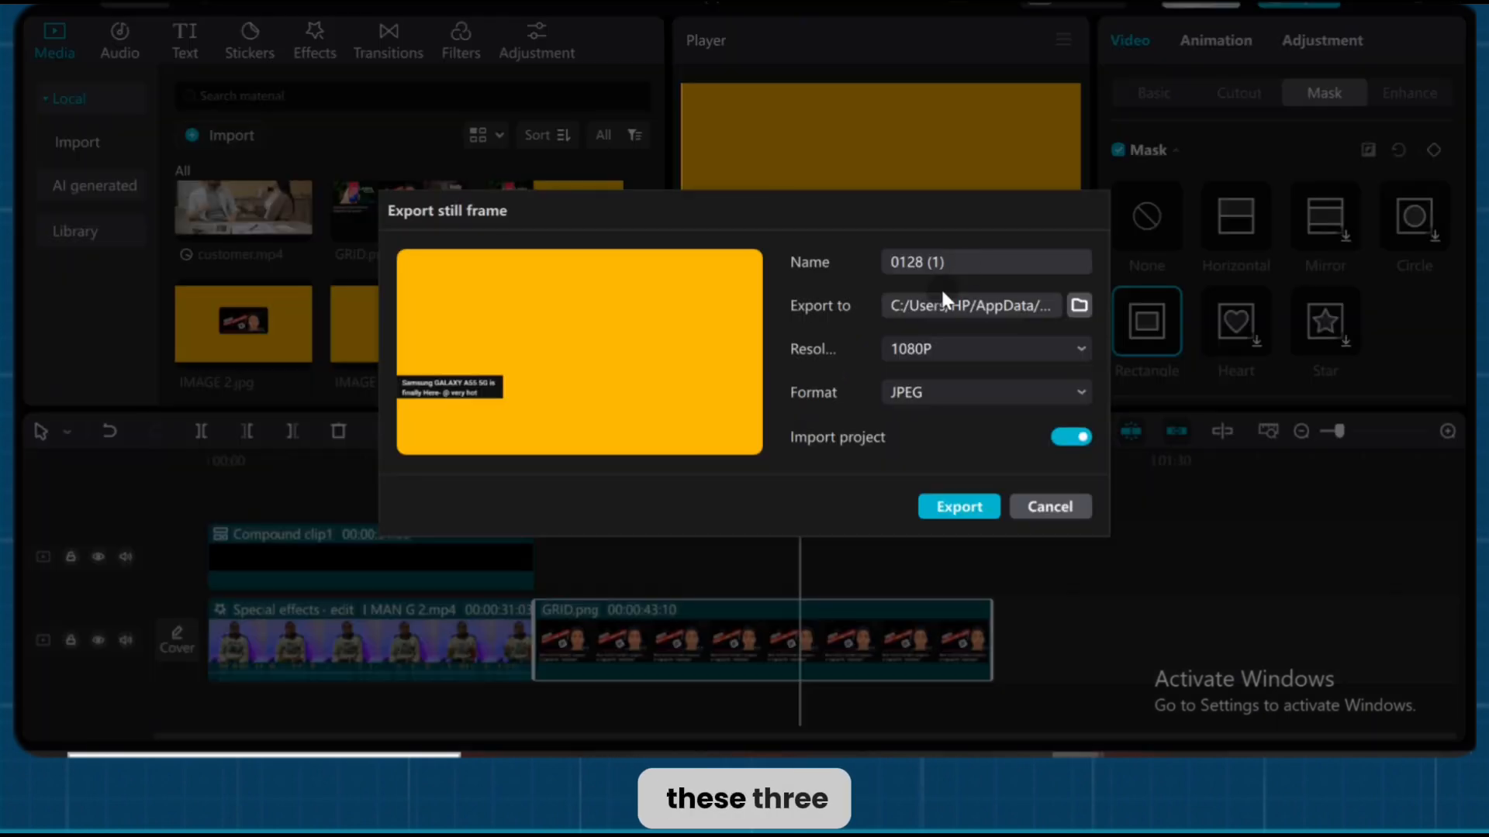
key(ctrl+a)
text(T)
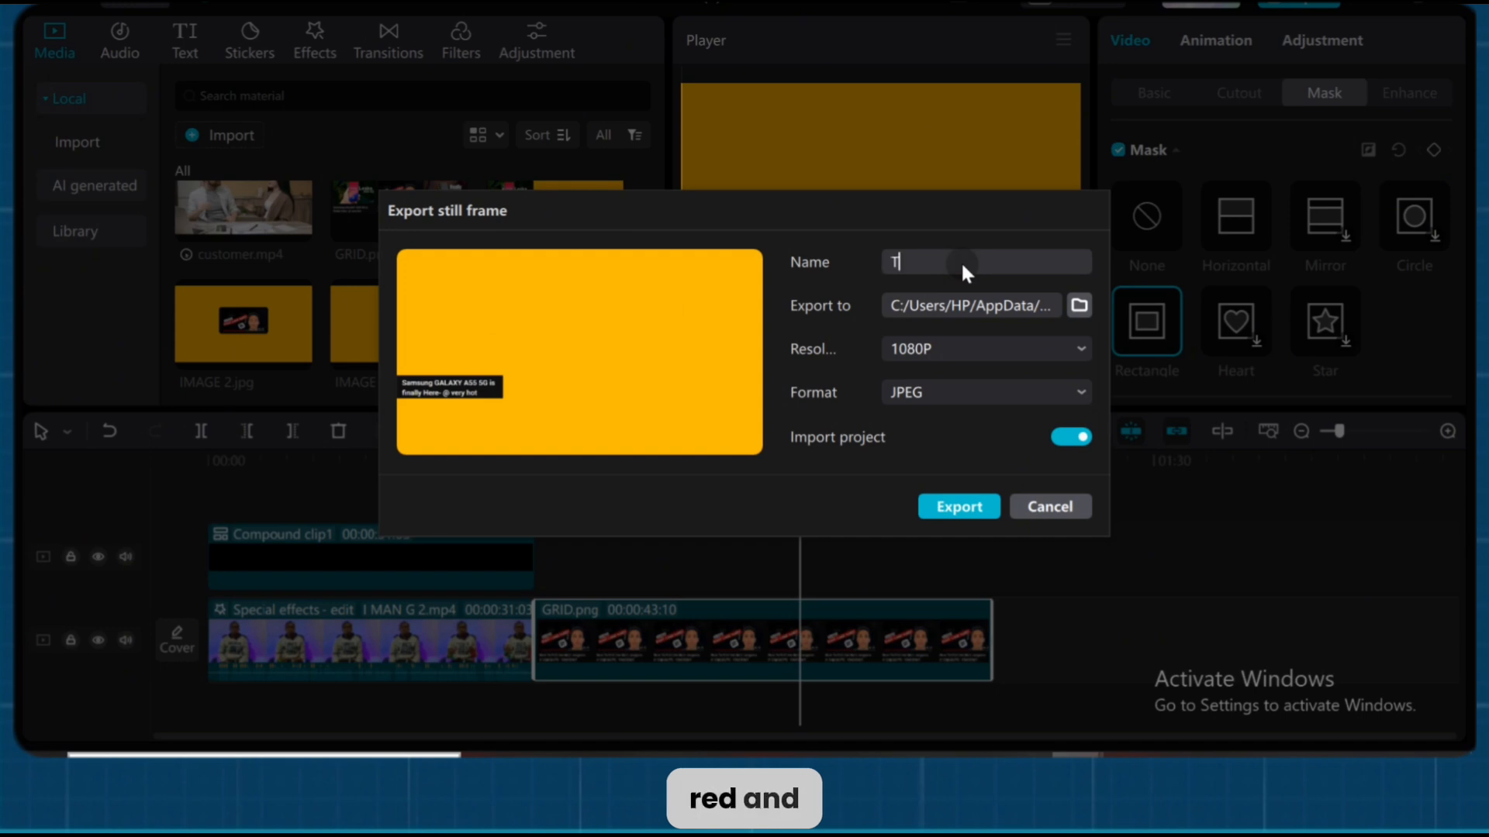
text(EXT 01)
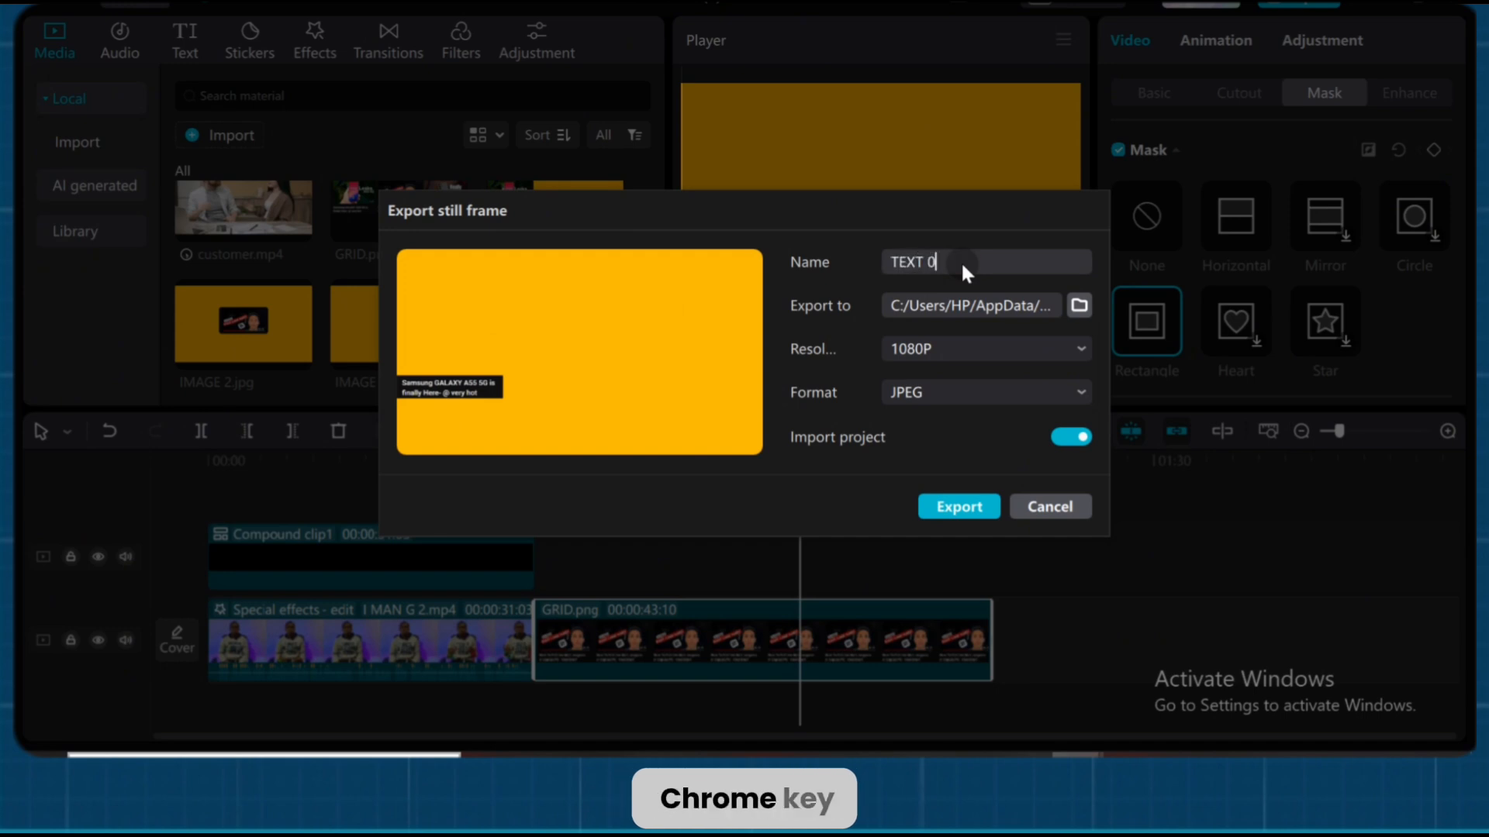
click(947, 510)
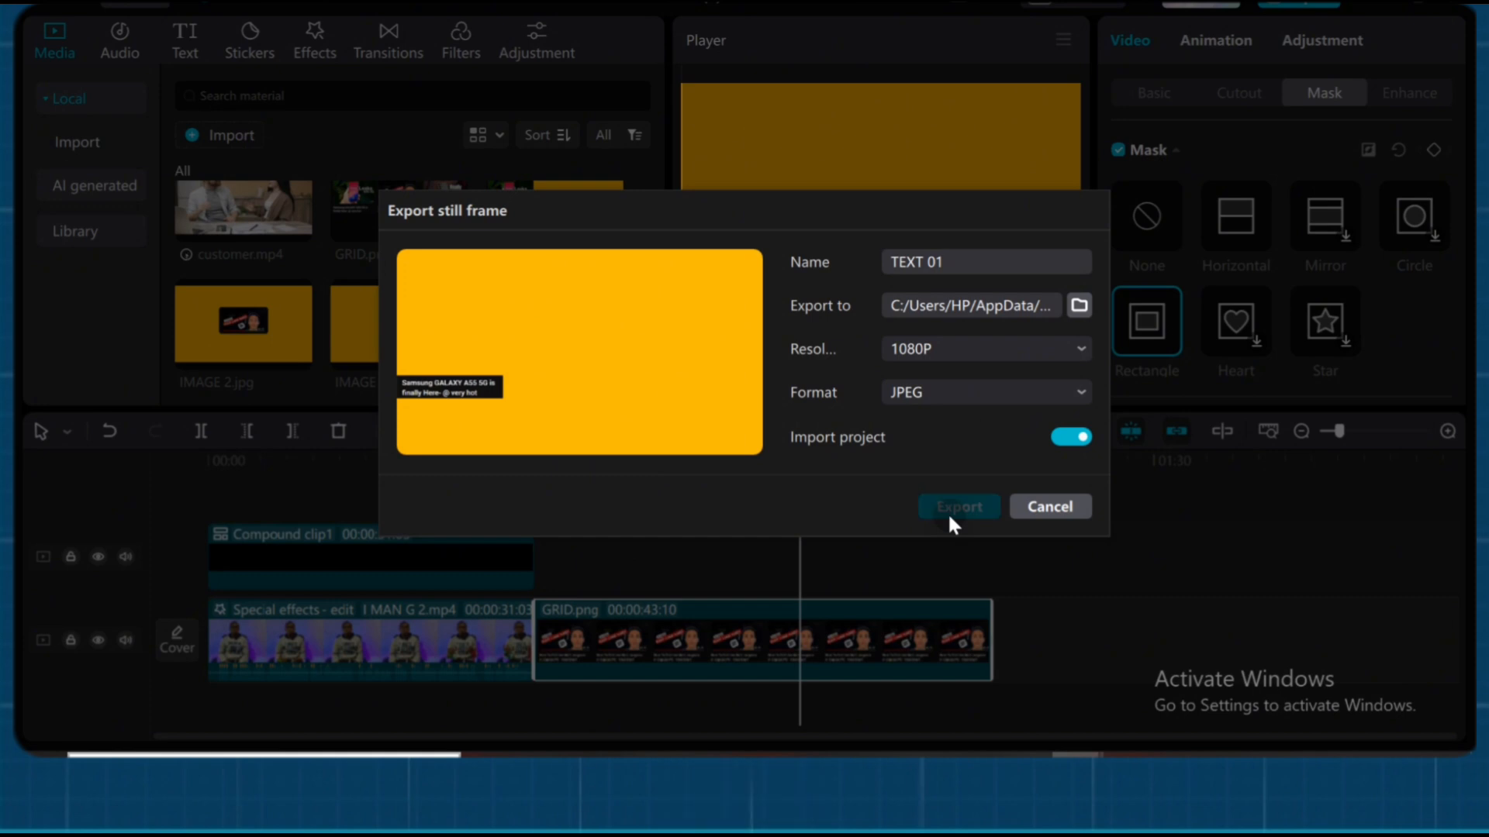
- Move the GRID.png rectangle mask over the middle video's title text, at about X -19, Y -116
click(650, 640)
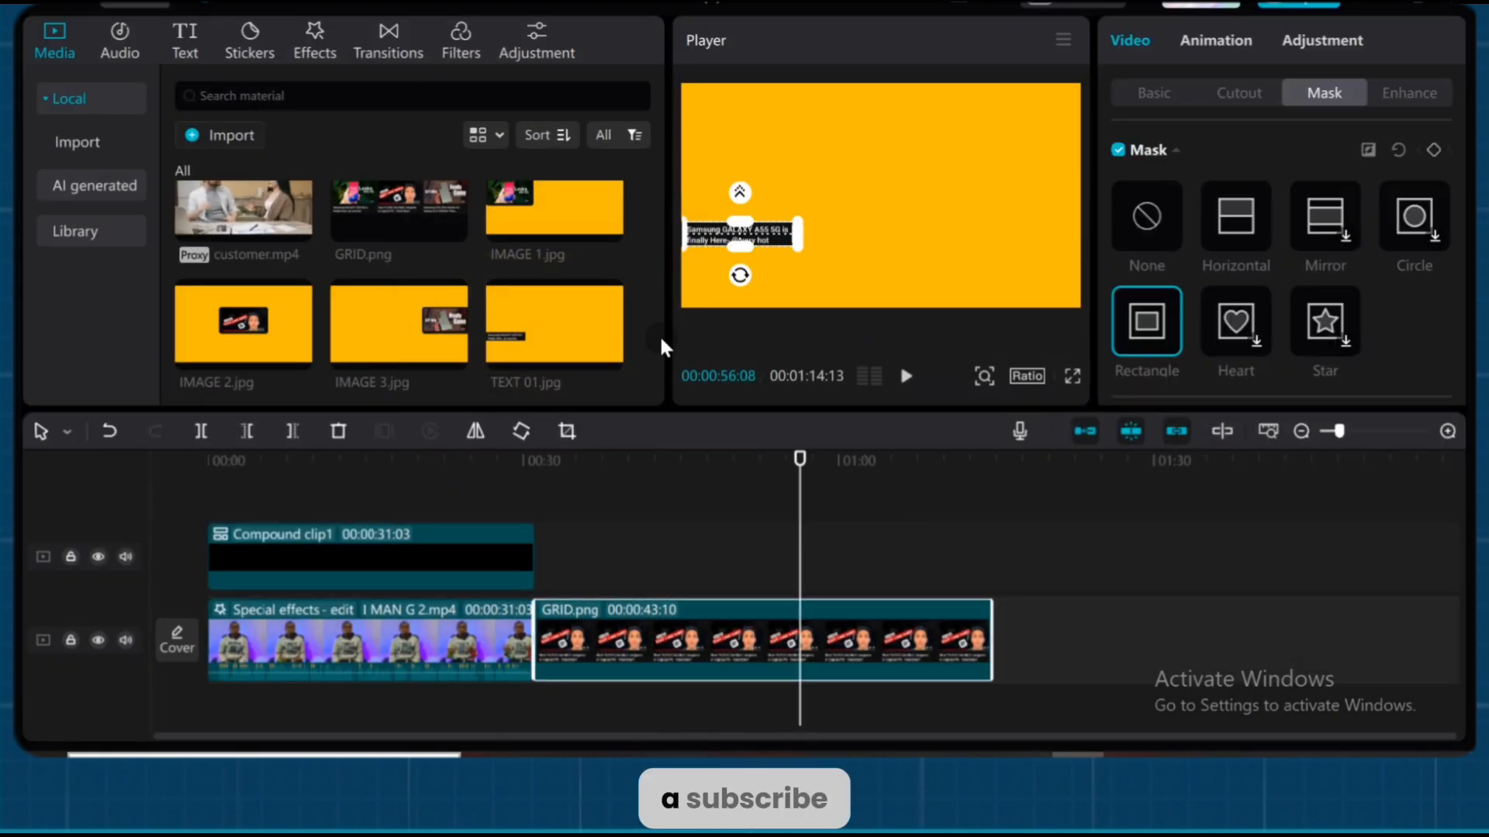
drag(760, 221, 915, 239)
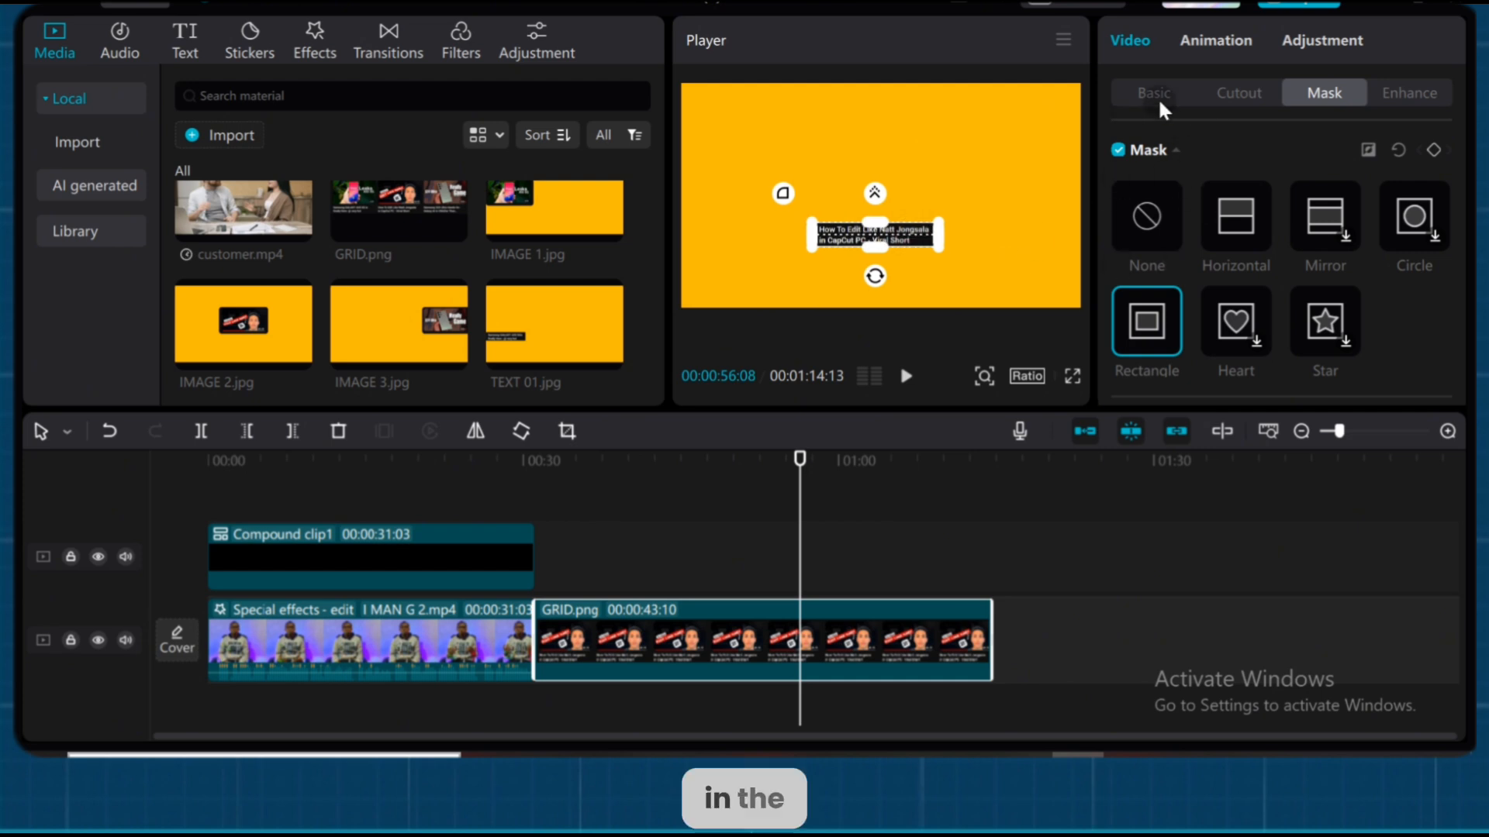
scroll(1301, 243, down, 3)
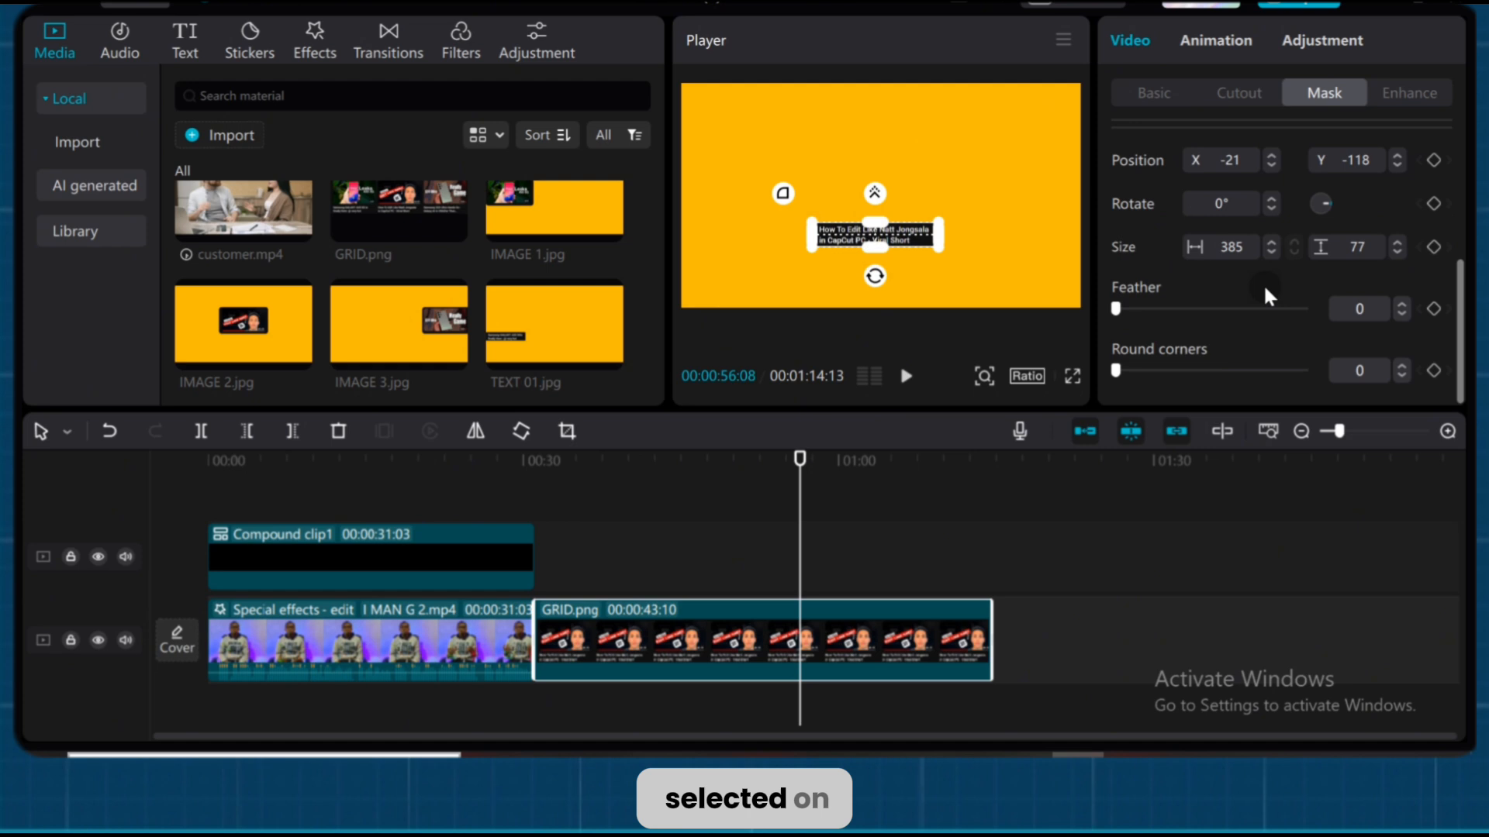
scroll(1328, 290, up, 3)
drag(778, 230, 834, 231)
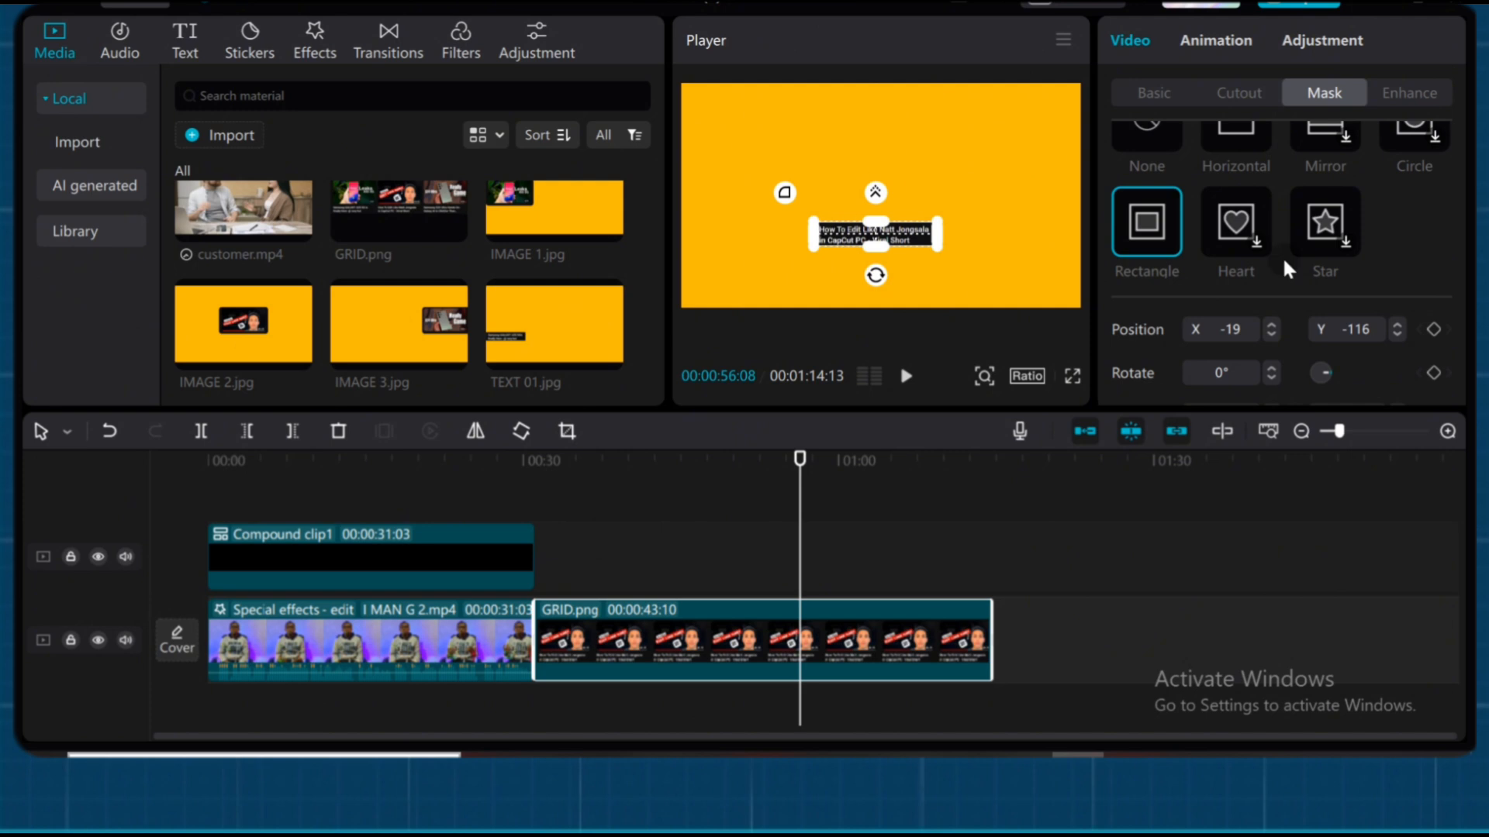
- Export the masked middle title as a 1080P JPEG still frame named TEXT 2, imported into the project
click(1064, 40)
click(980, 157)
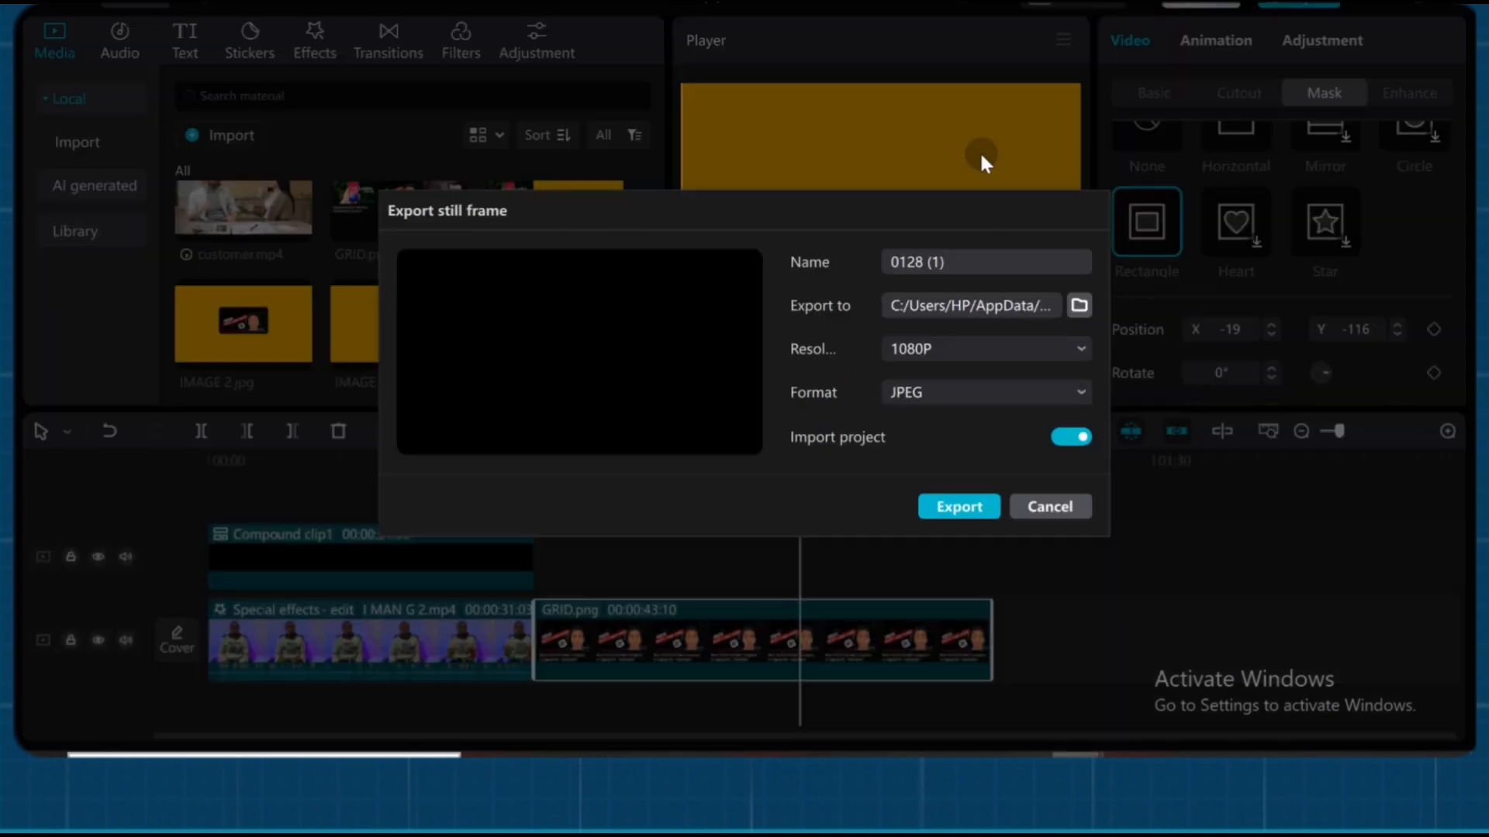
triple_click(947, 262)
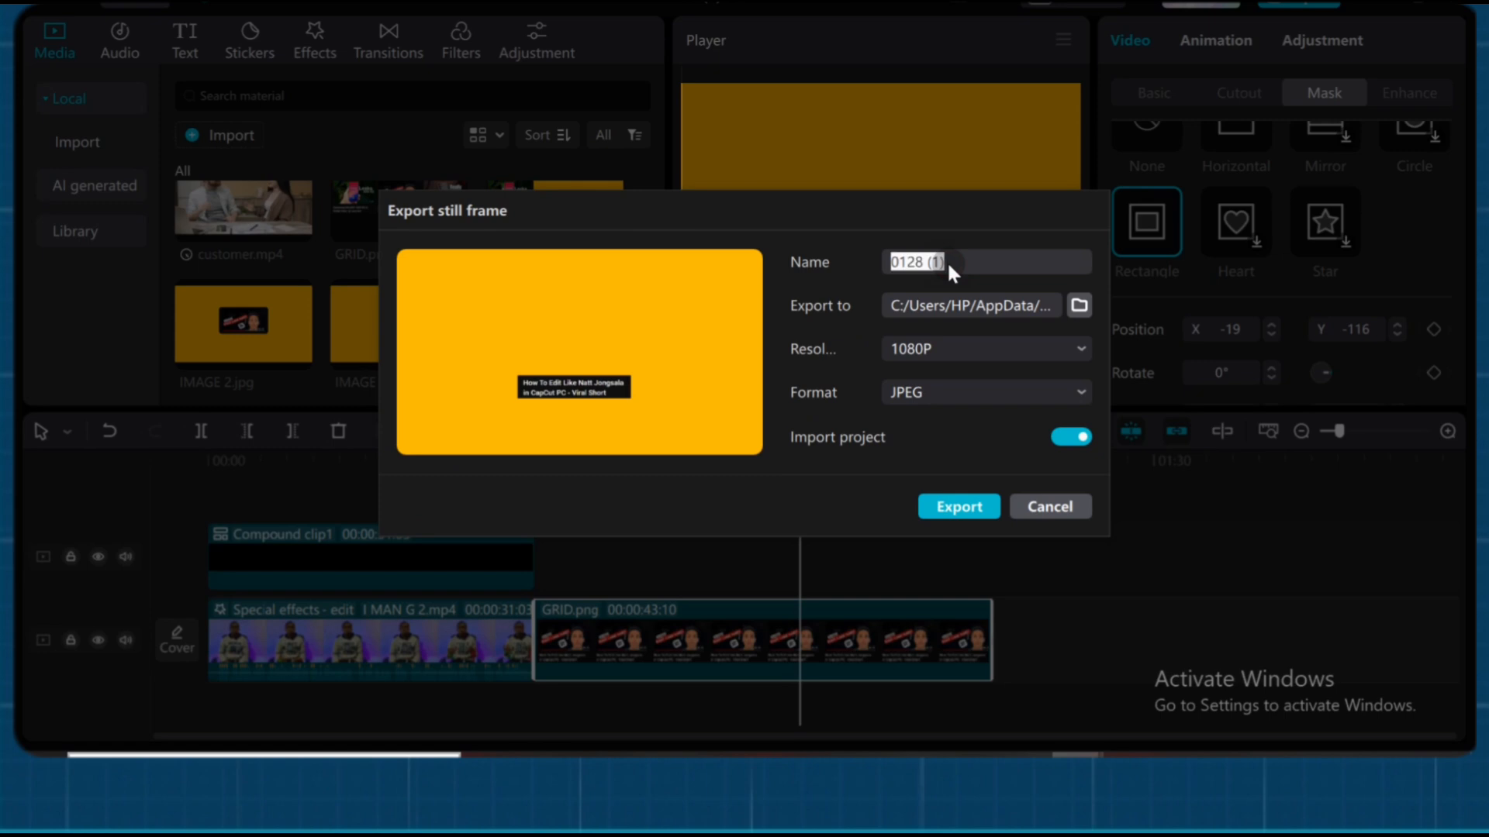
text(TEXT 2)
click(959, 507)
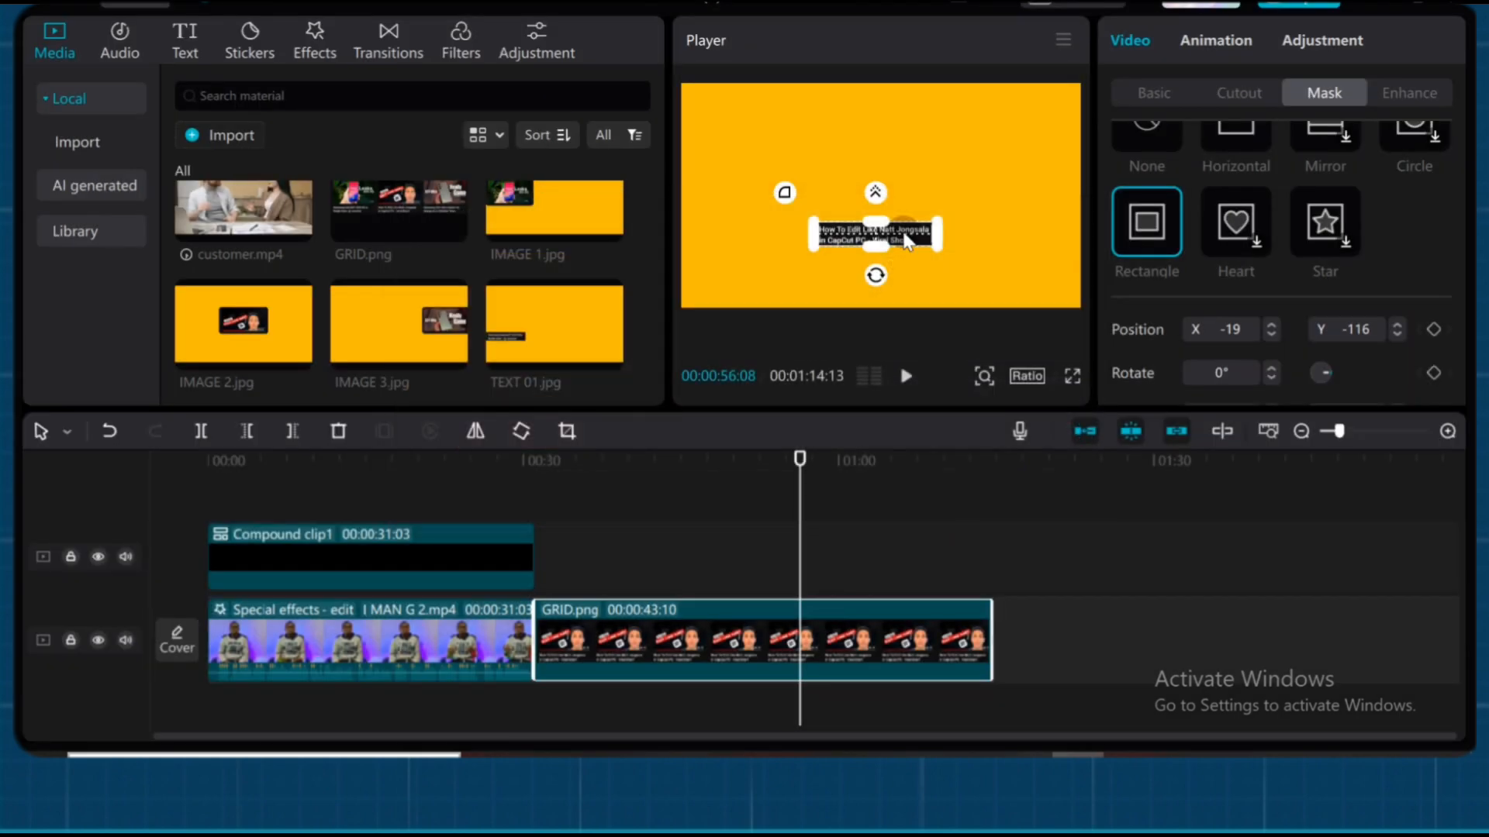
- Move the mask over the Samsung S24 Ultra title and export it as a JPEG still frame named TEXT 3
click(806, 640)
drag(913, 217, 1039, 245)
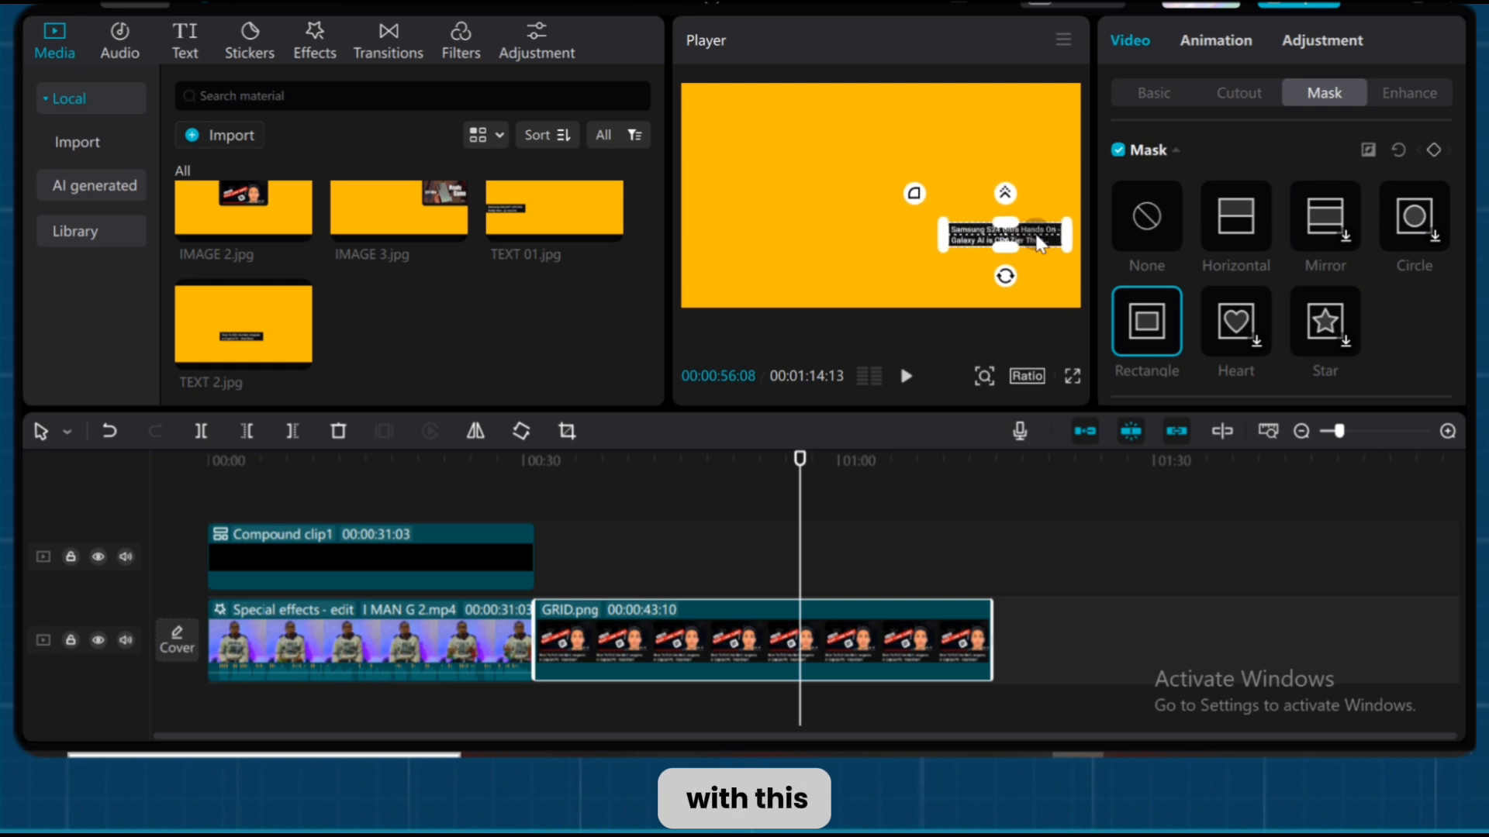
click(1062, 31)
click(994, 161)
click(953, 252)
key(ctrl+a)
text(TEXT 3)
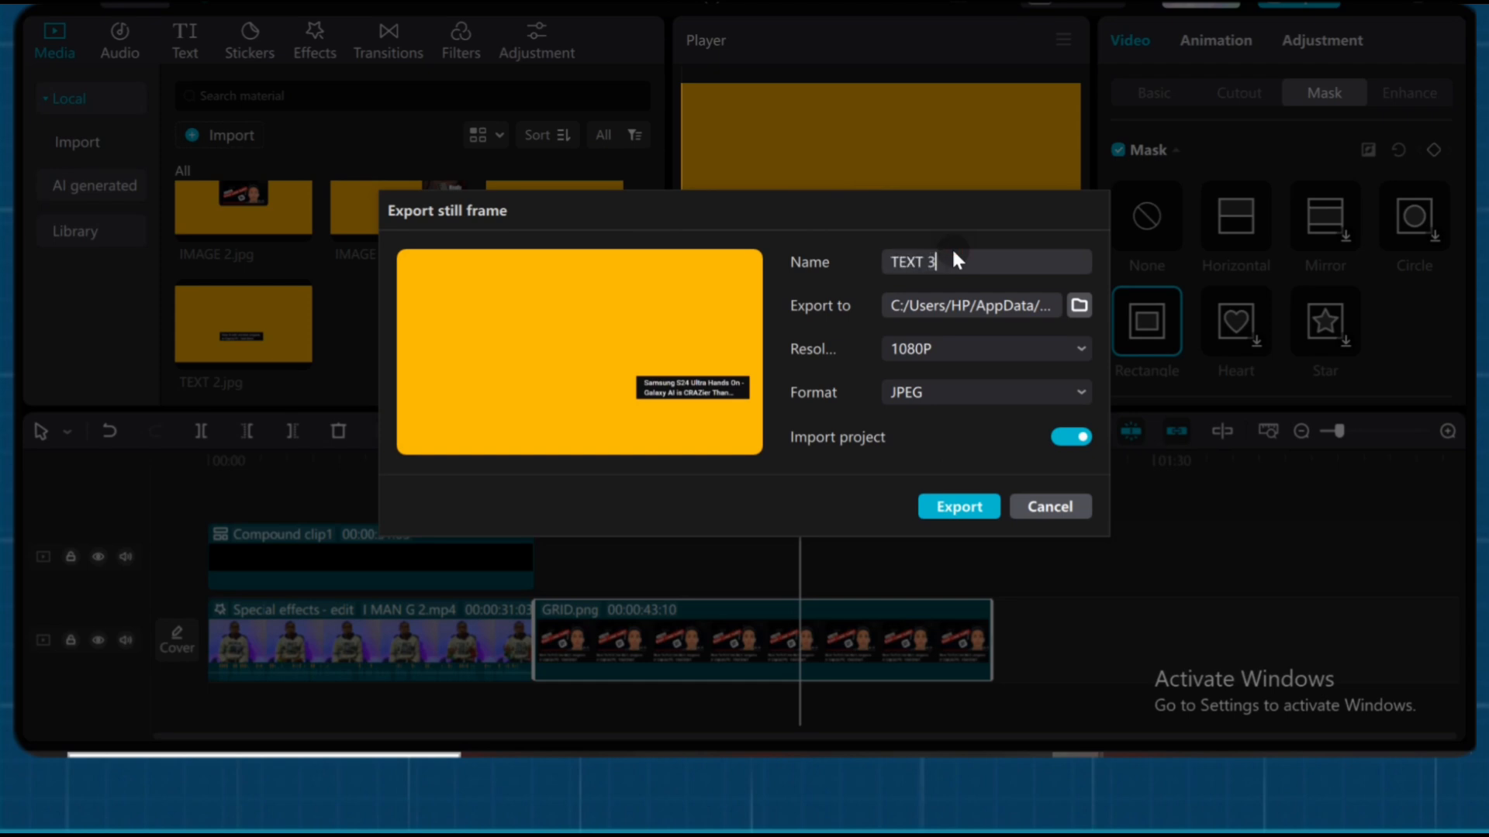
click(953, 501)
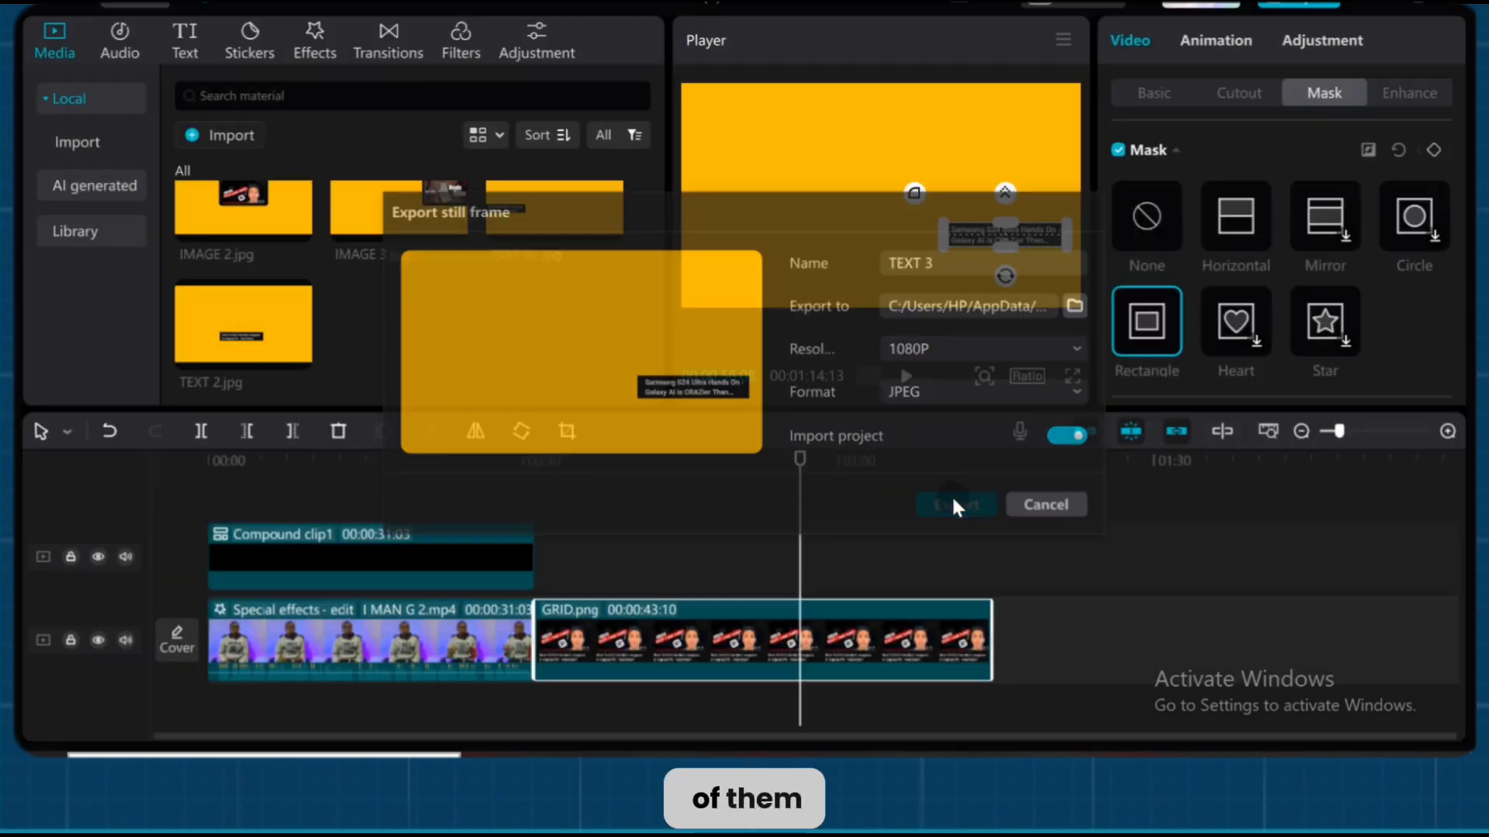
- Delete the GRID.png clip from the timeline, keeping the exported stills in the media library
click(648, 653)
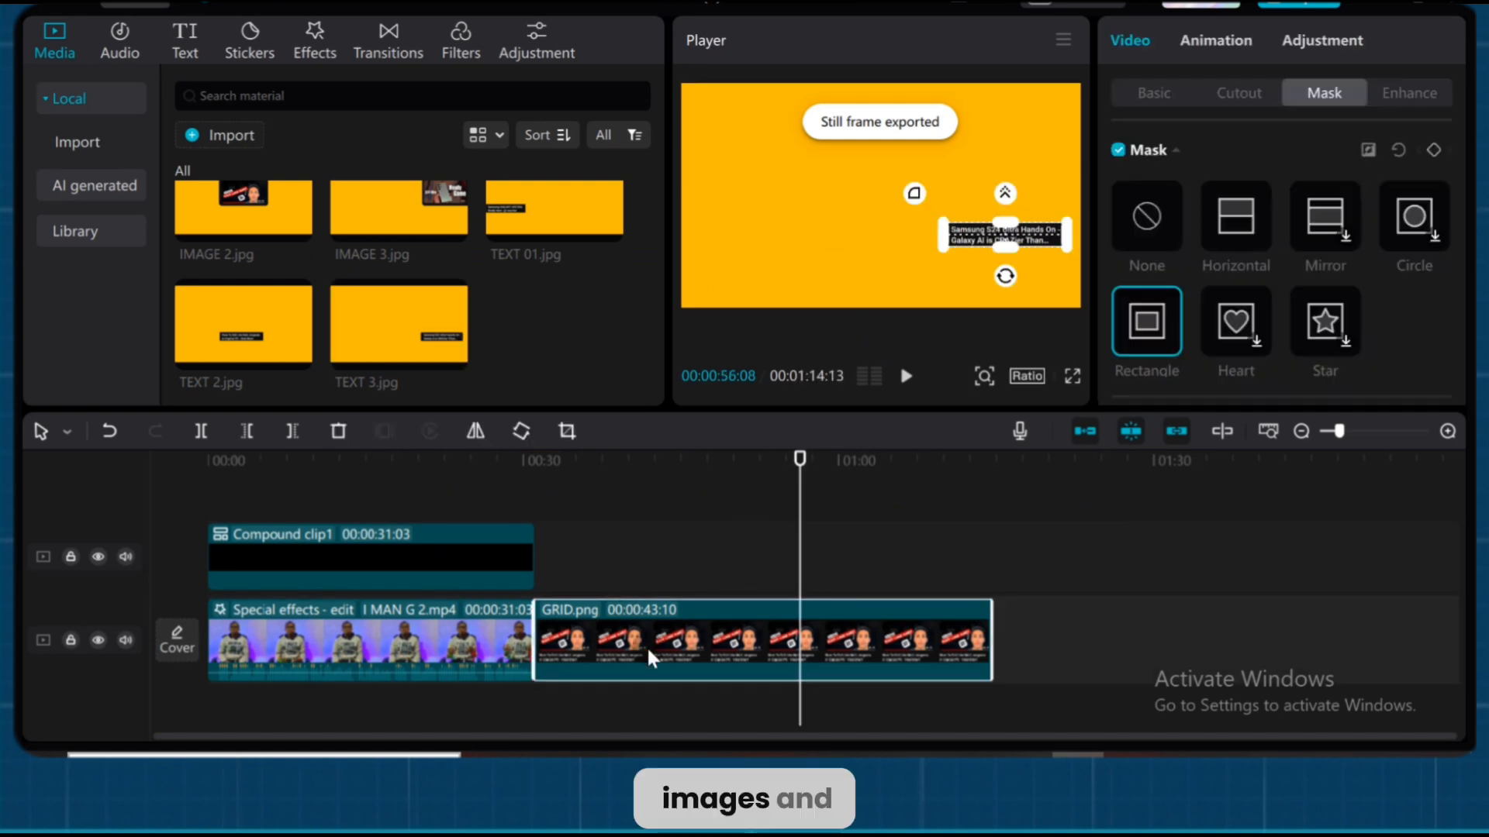
key(Delete)
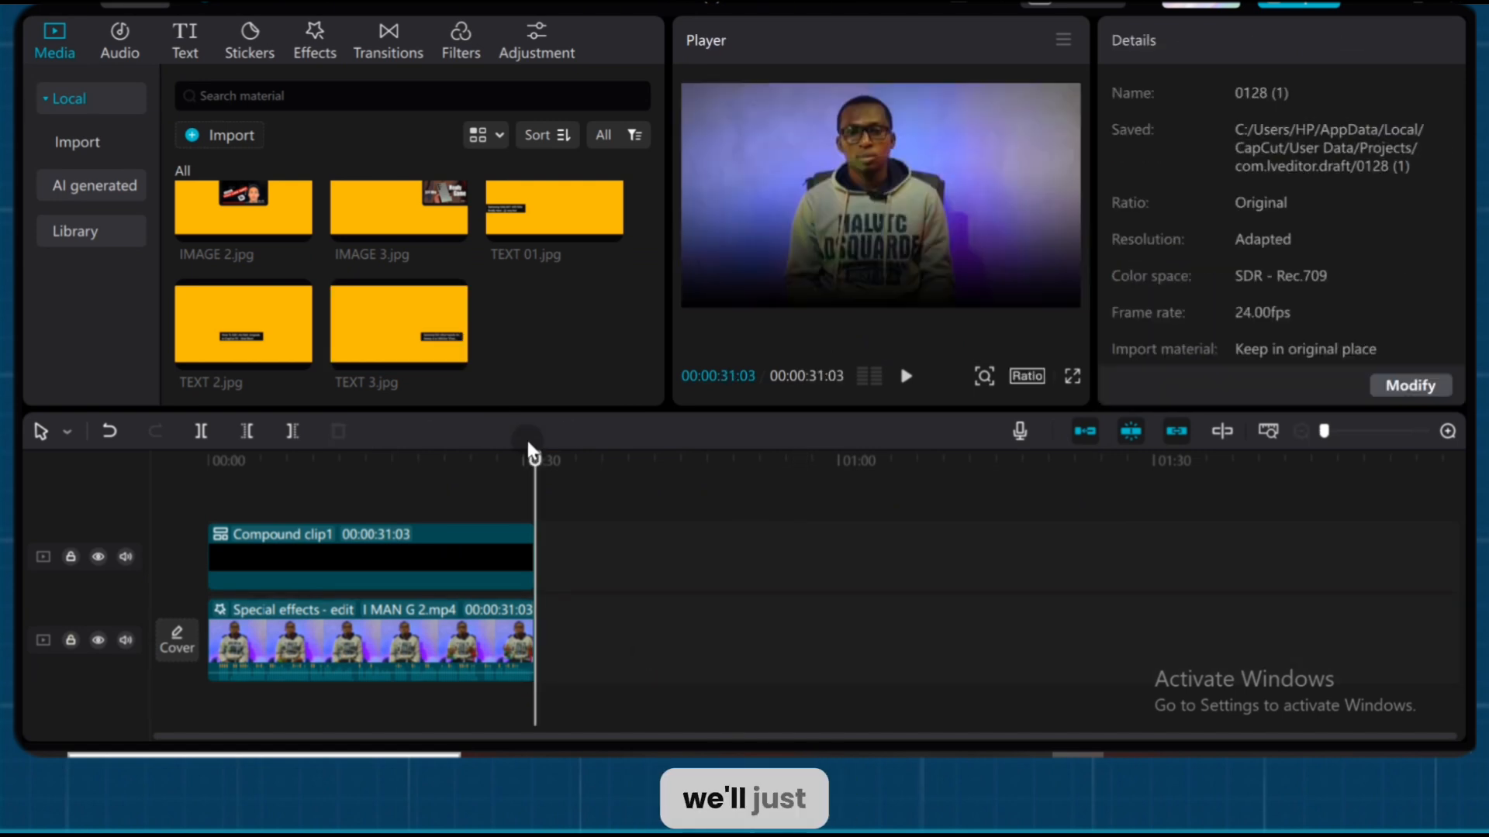
scroll(387, 266, up, 2)
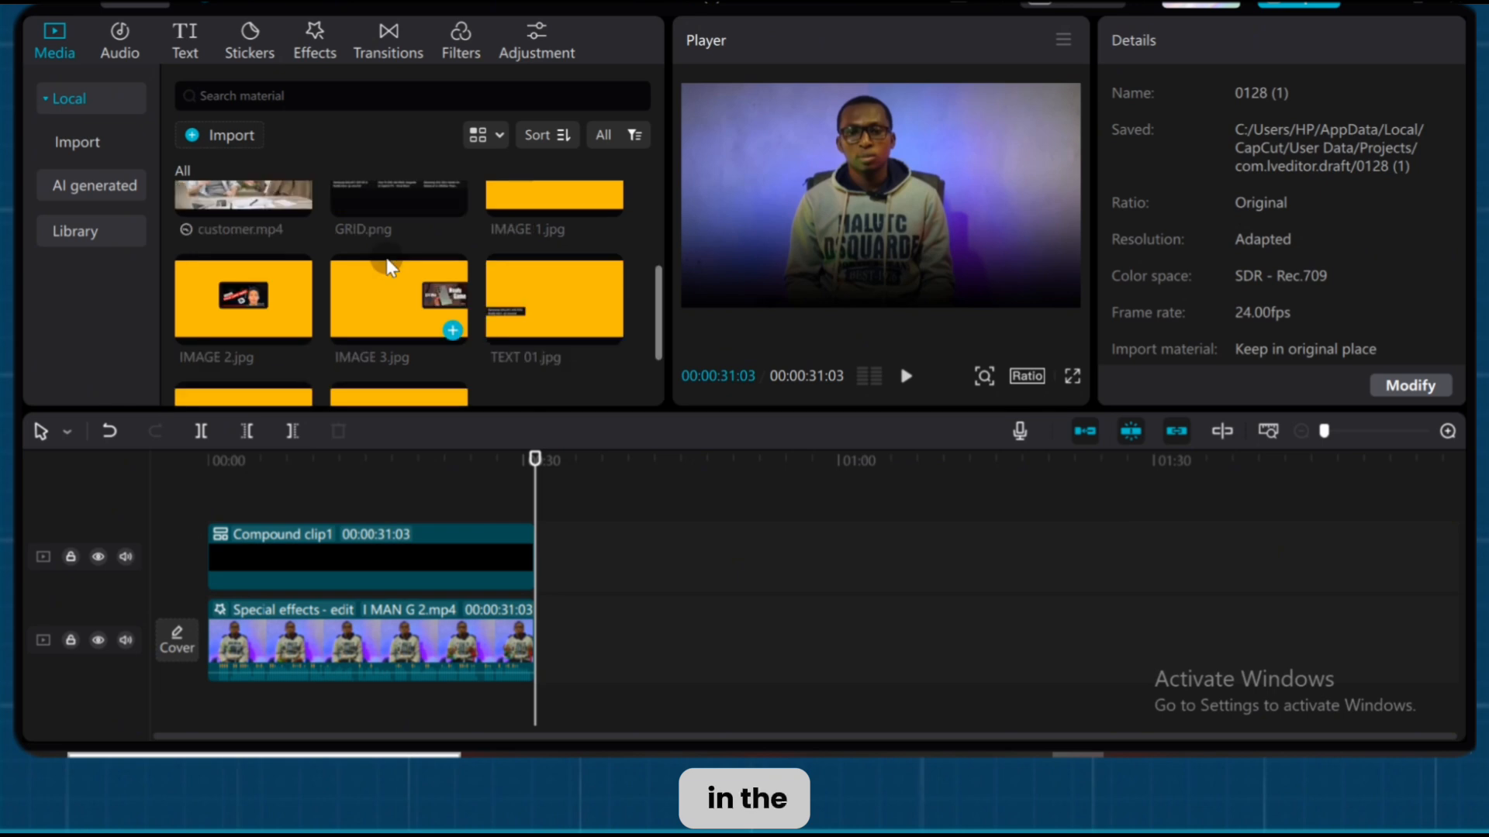
- Add IMAGE 1.jpg above the compound clip for the video's full length and chroma-key out its yellow background at strength 1
drag(387, 373, 535, 601)
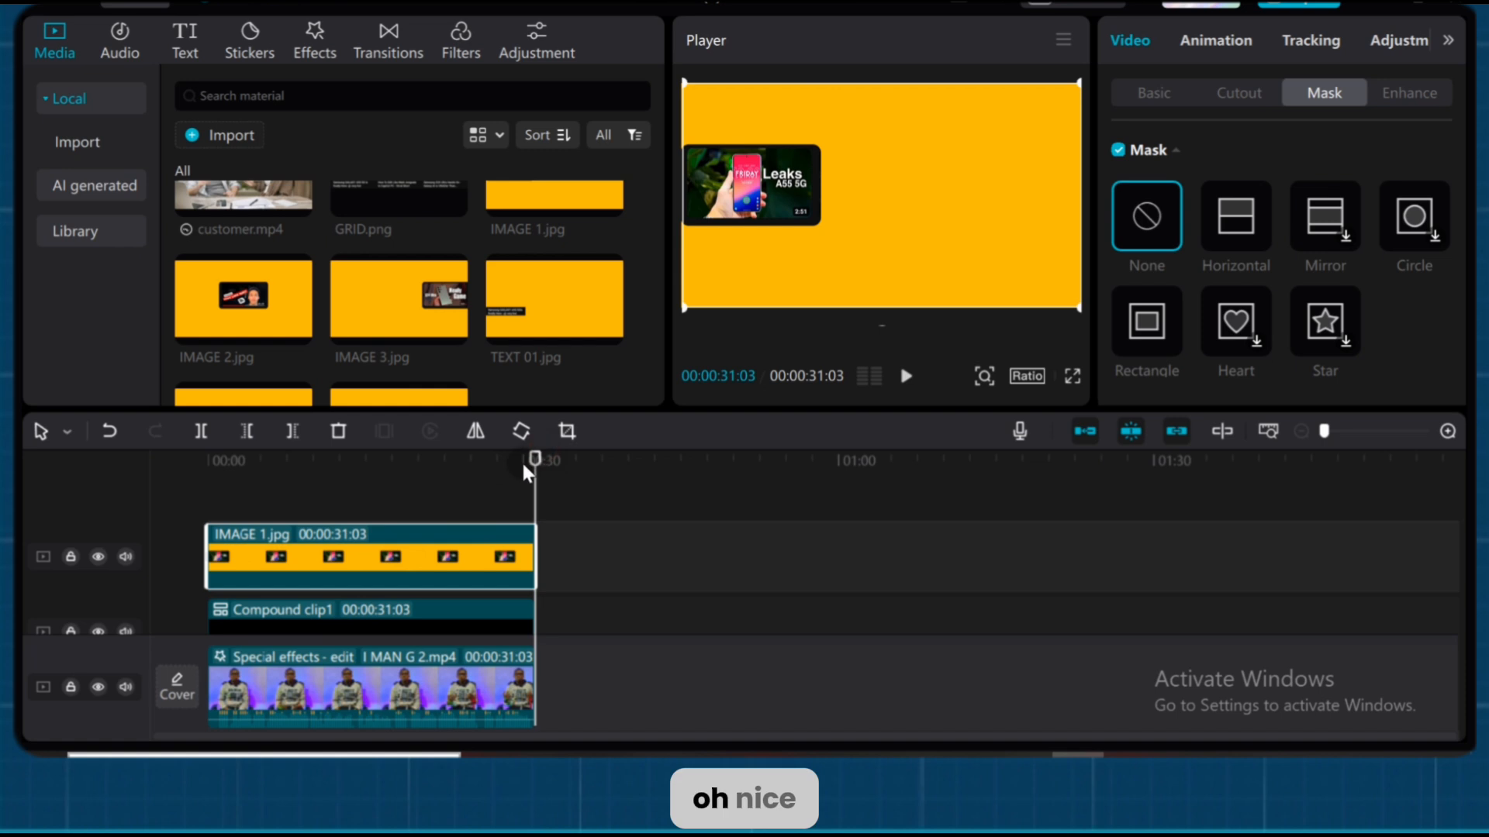
click(469, 459)
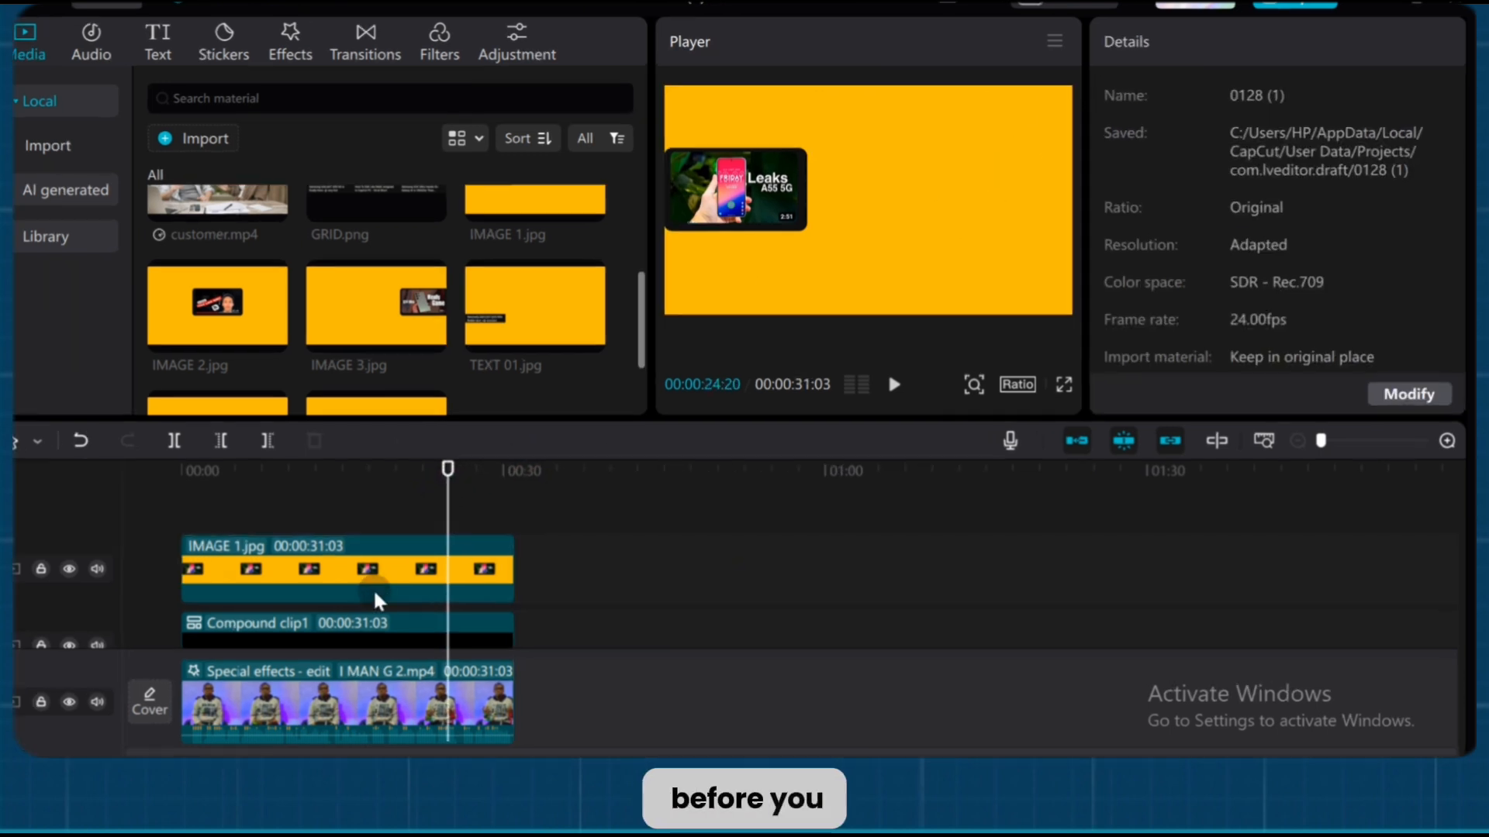
click(221, 566)
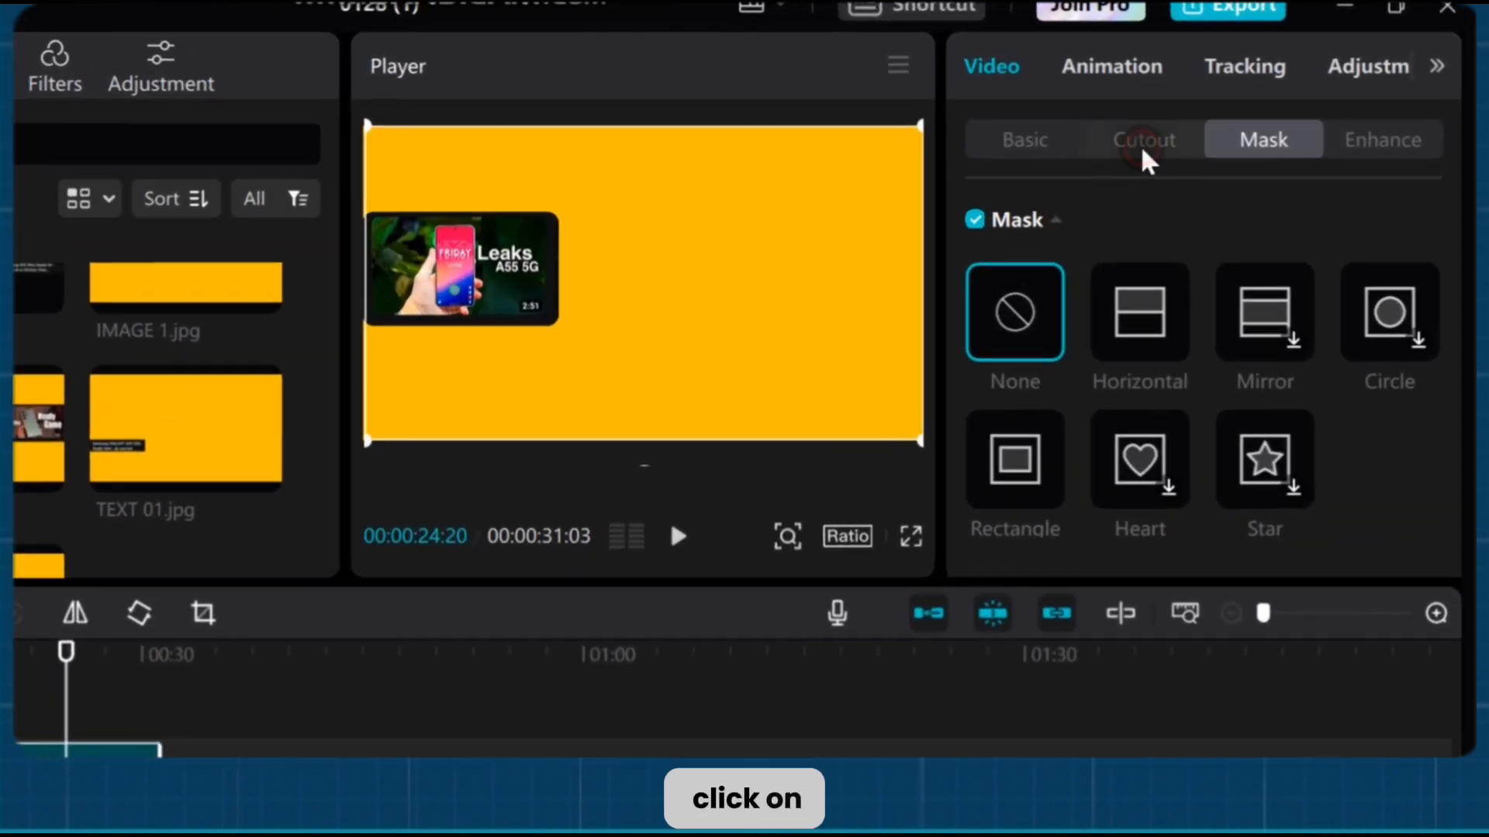
click(1144, 151)
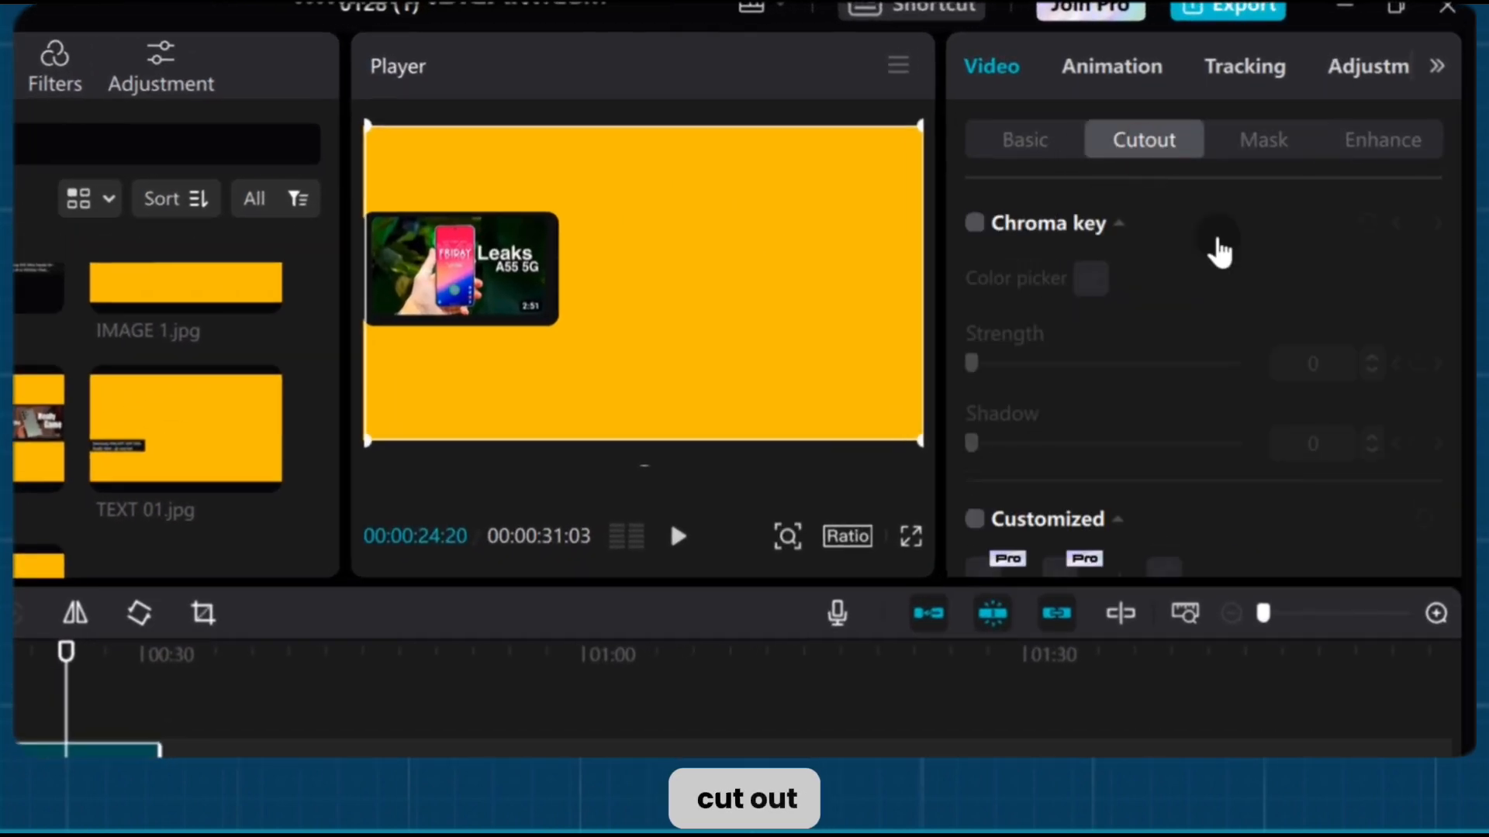
click(974, 223)
click(1092, 278)
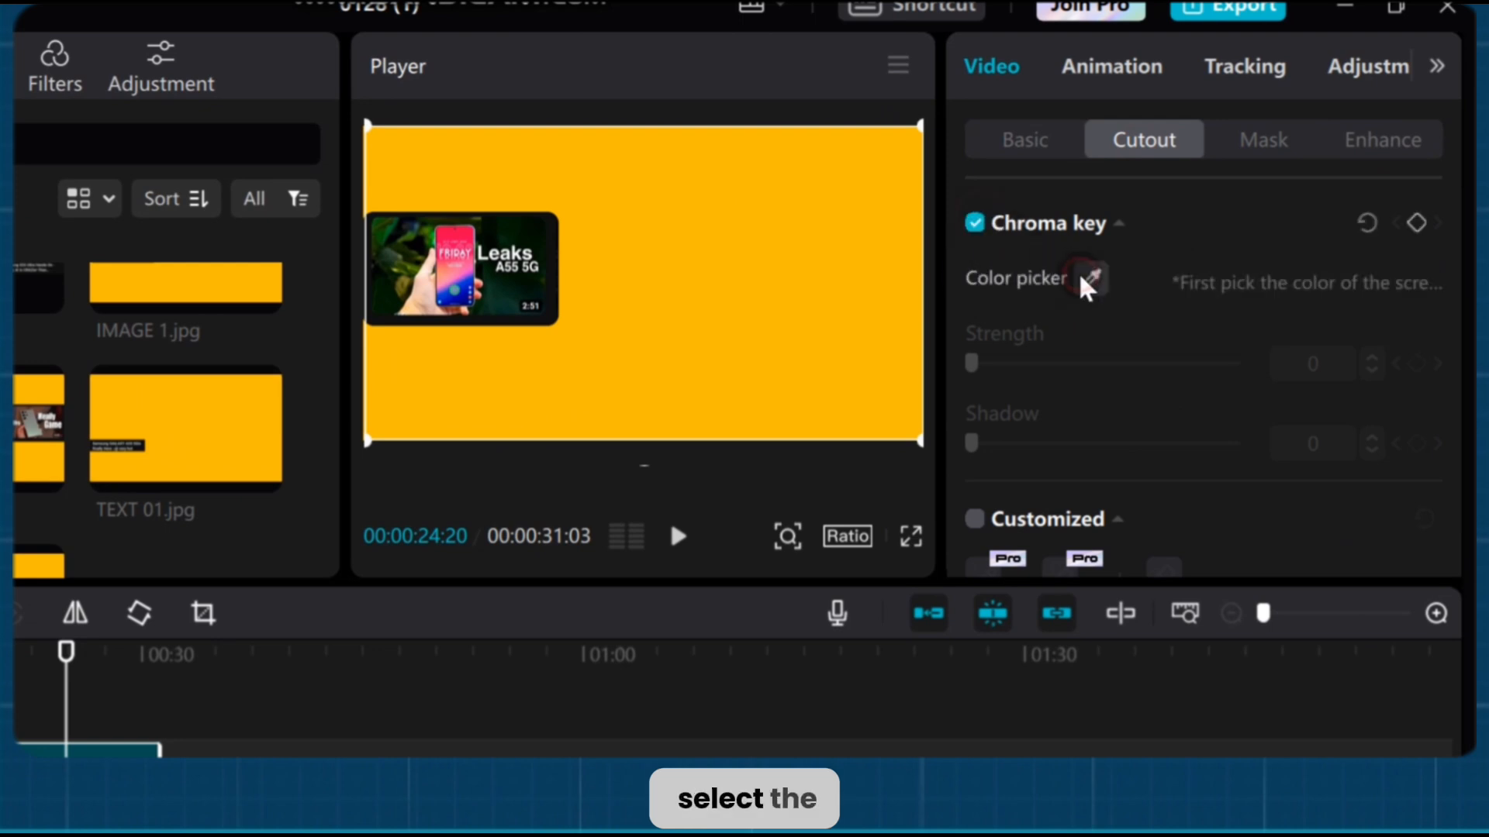
click(798, 321)
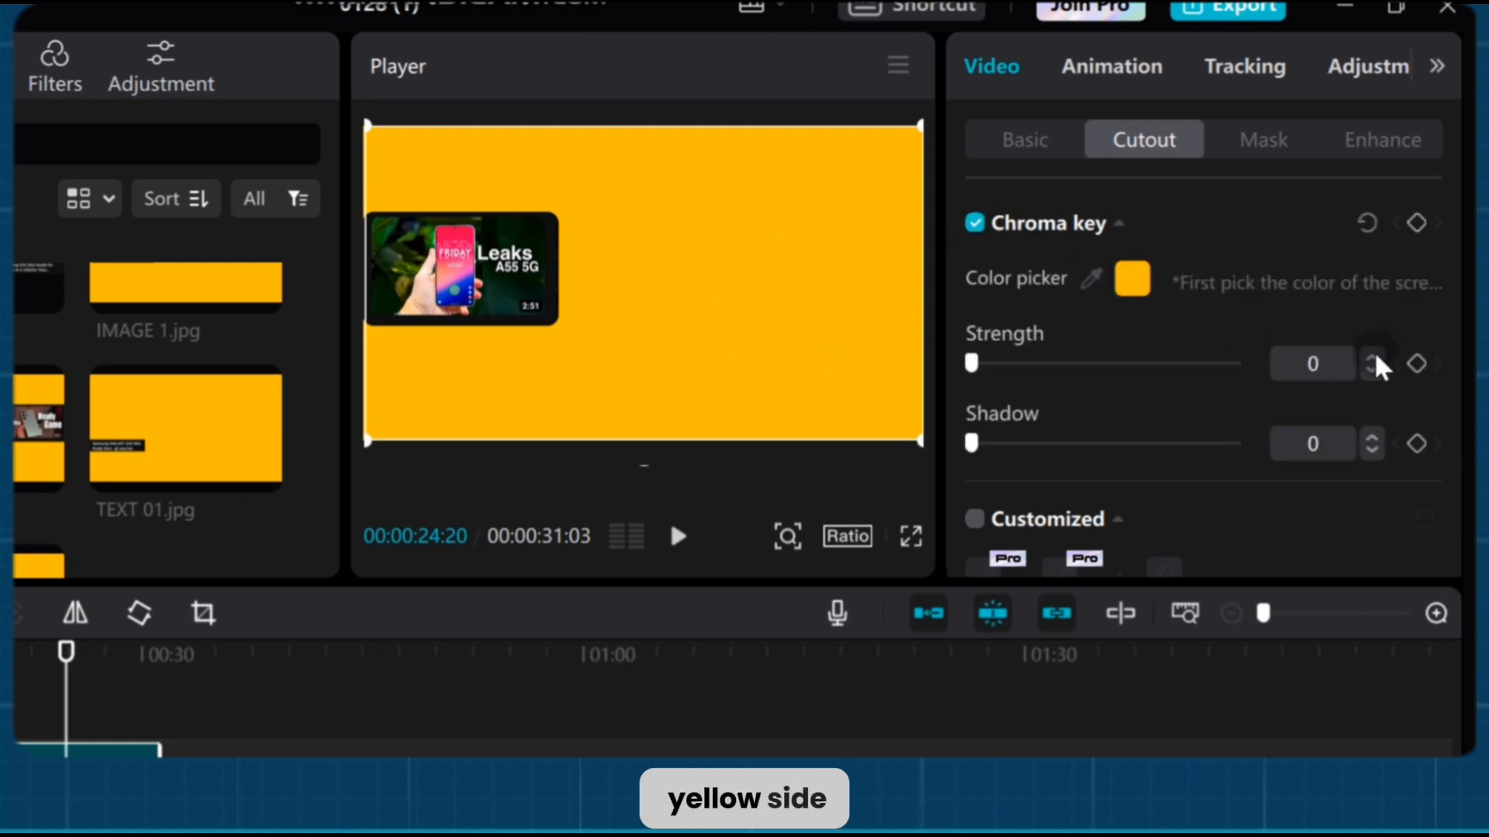
click(1371, 358)
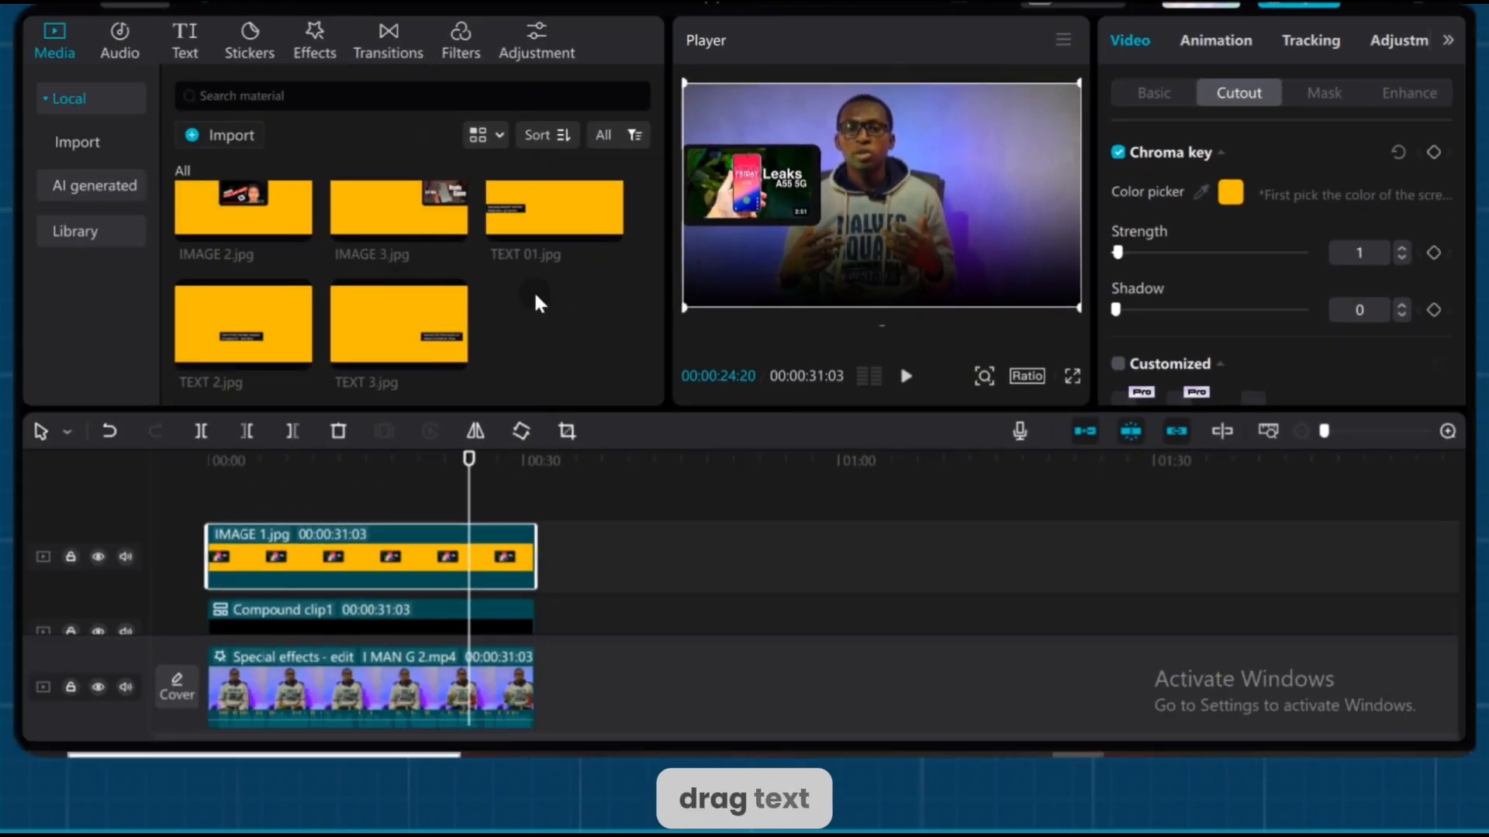
- Add TEXT 01.jpg on a new top track, extend it to the video's end, and chroma-key its yellow background at strength 1
drag(574, 216, 209, 490)
drag(256, 559, 526, 571)
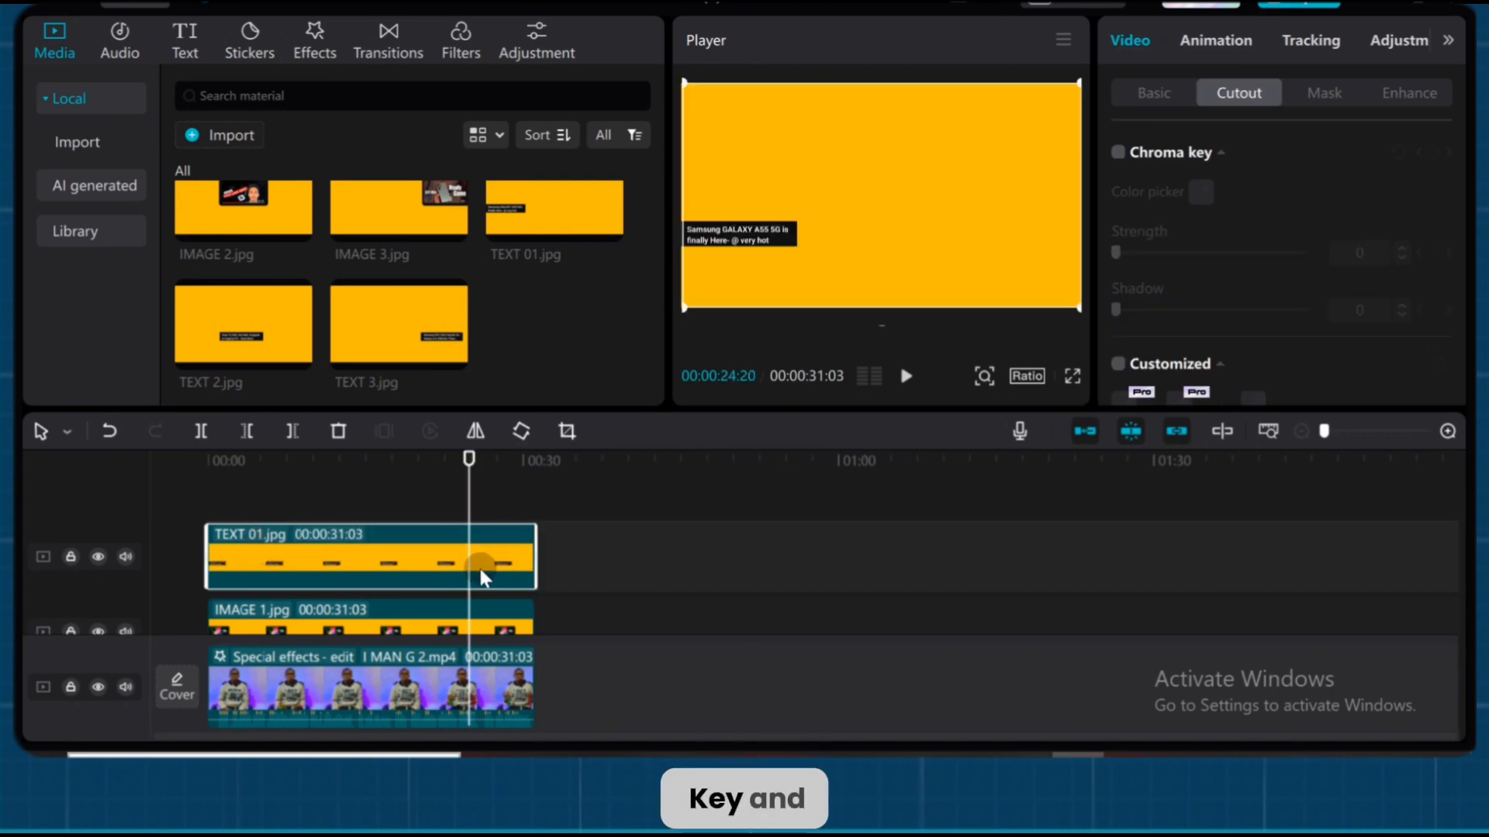
click(1118, 152)
click(1203, 189)
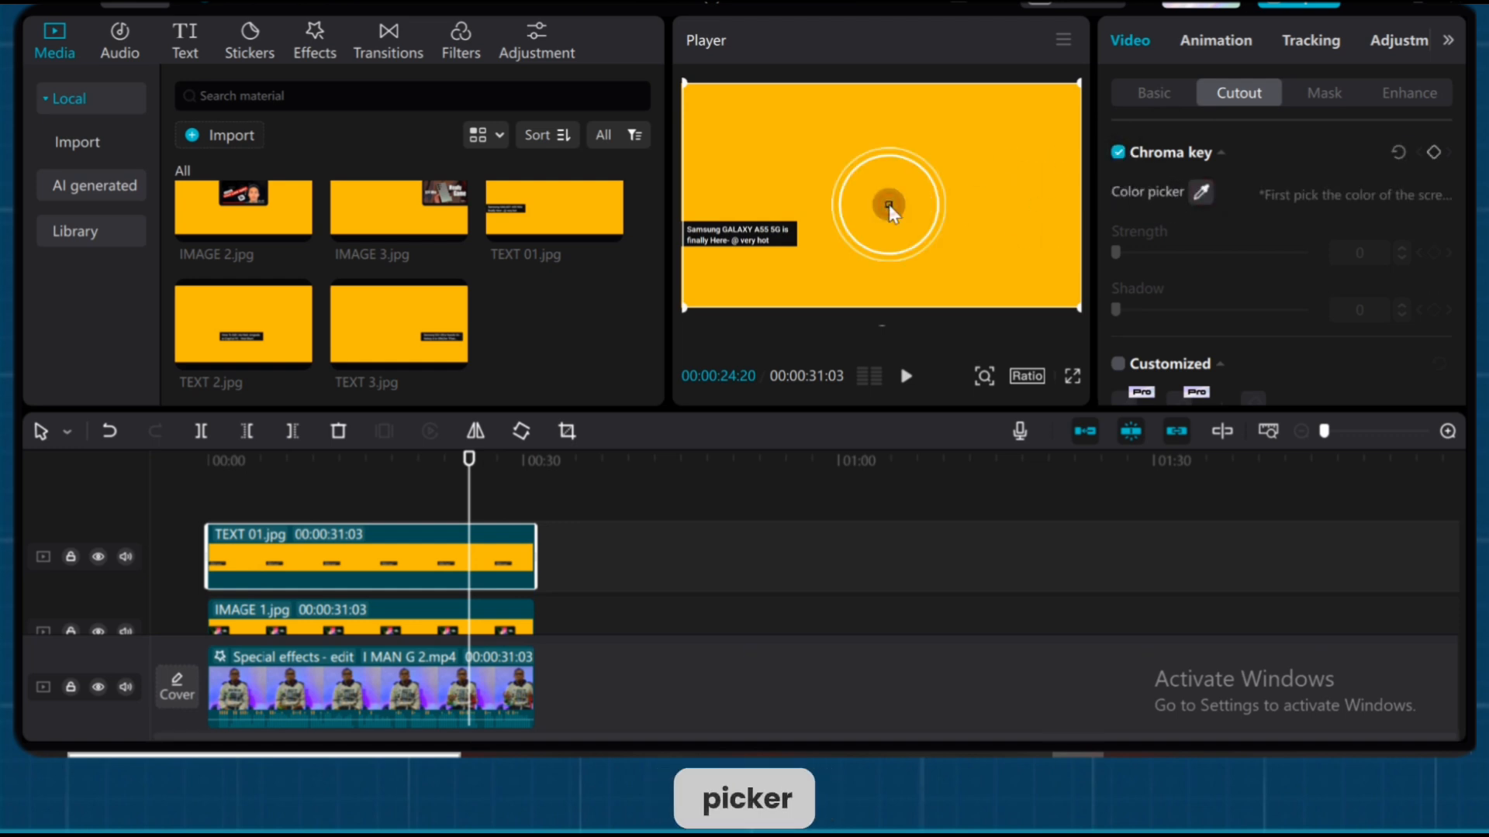
click(889, 205)
click(1402, 248)
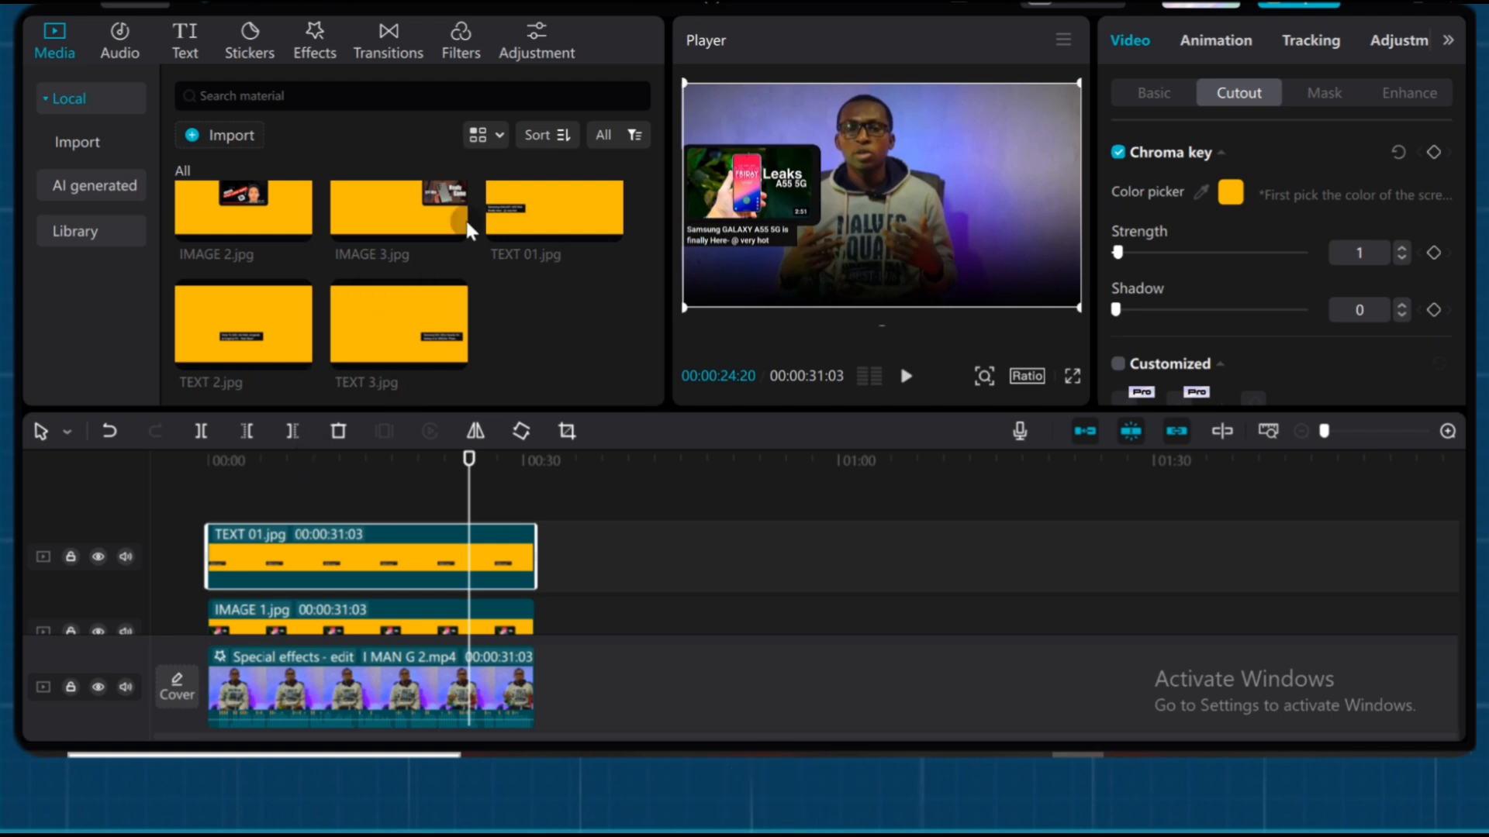
- Add IMAGE 2.jpg on a new top track, extend it to the video's end, and chroma-key its yellow background at strength 1
drag(240, 206, 213, 500)
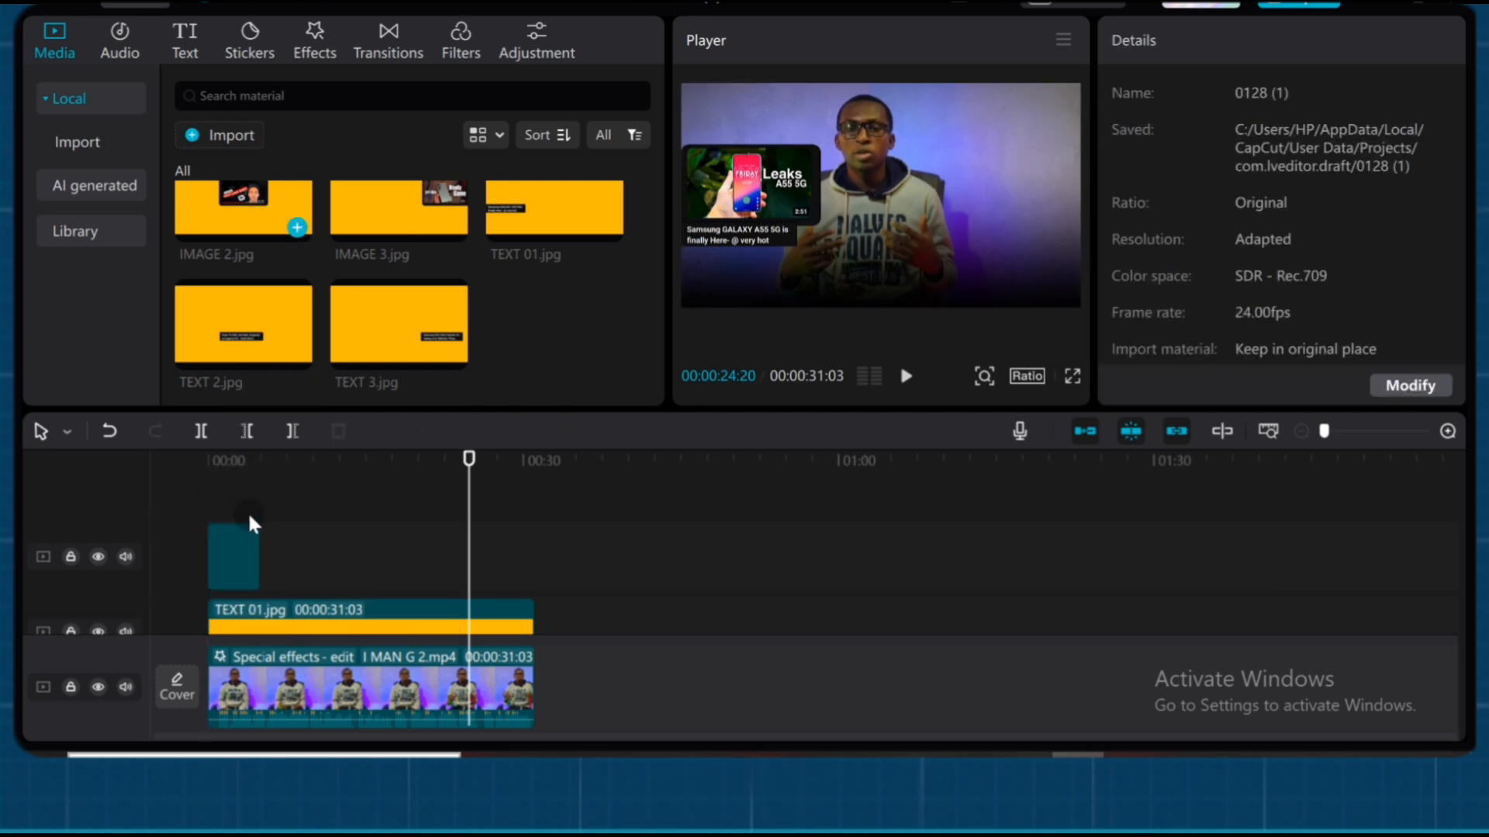
drag(469, 562, 535, 570)
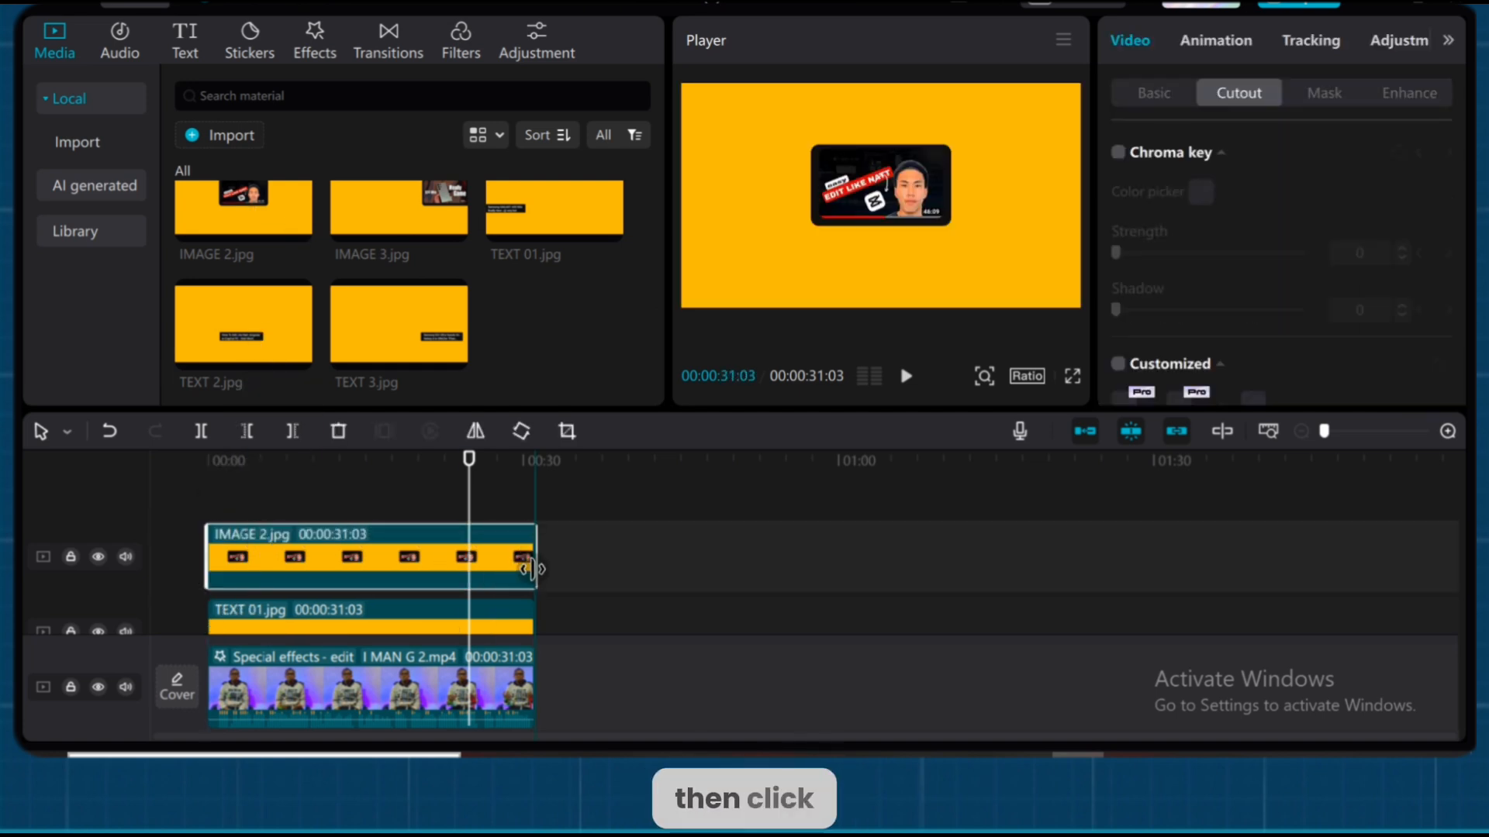
click(1118, 152)
click(1201, 194)
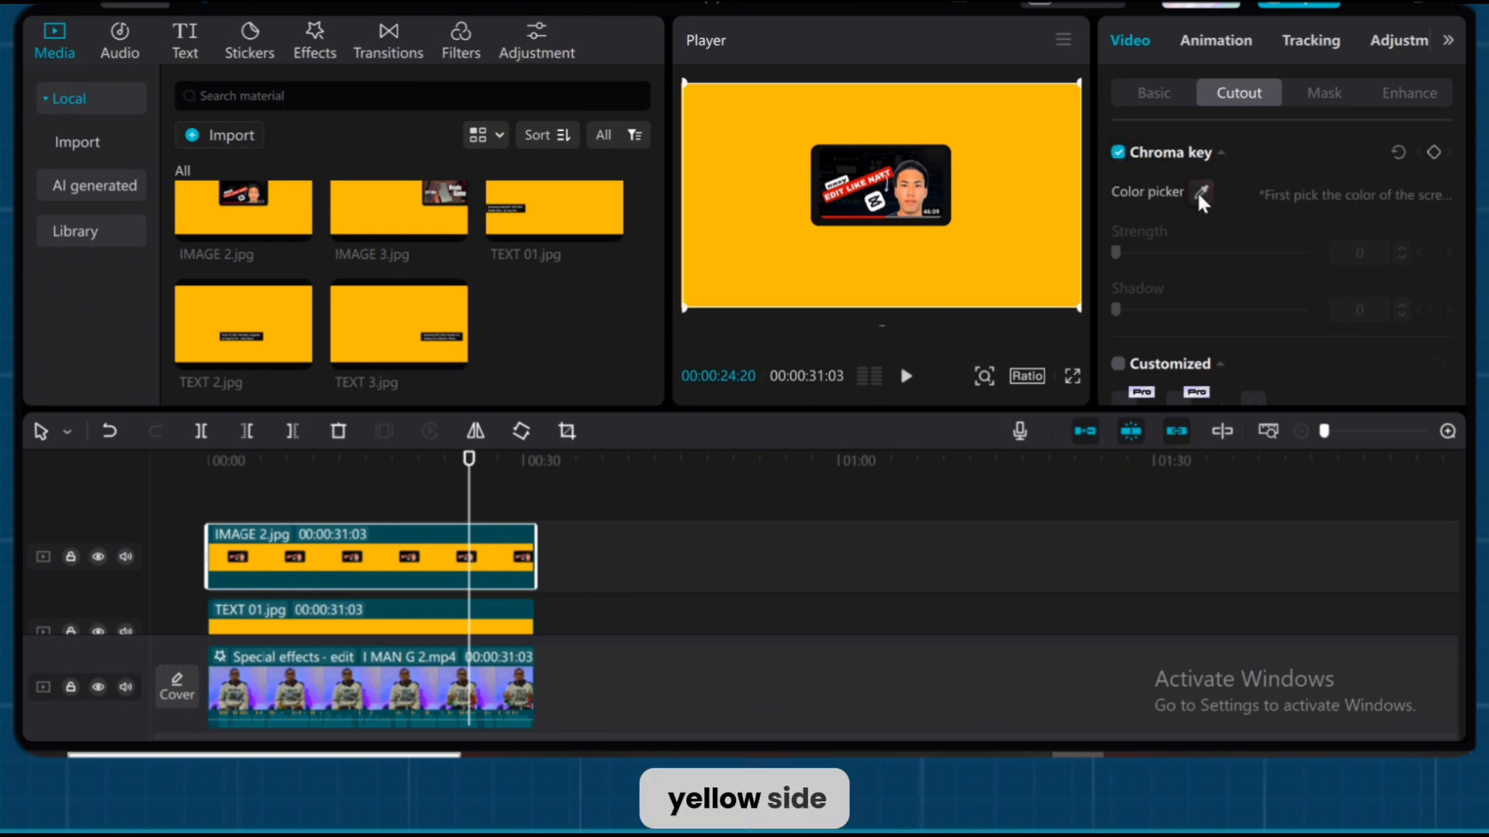
click(1021, 214)
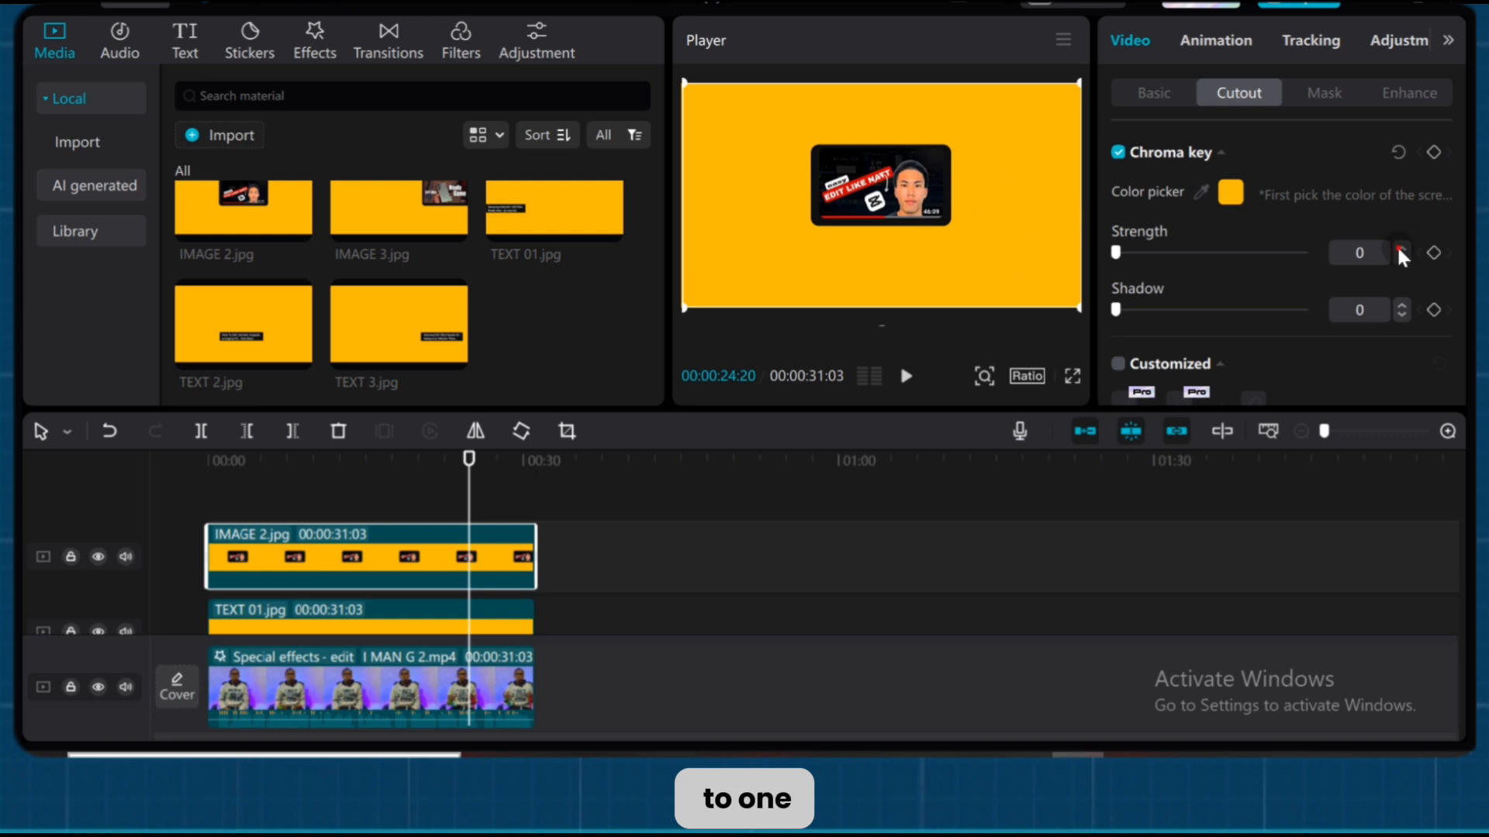
click(1400, 246)
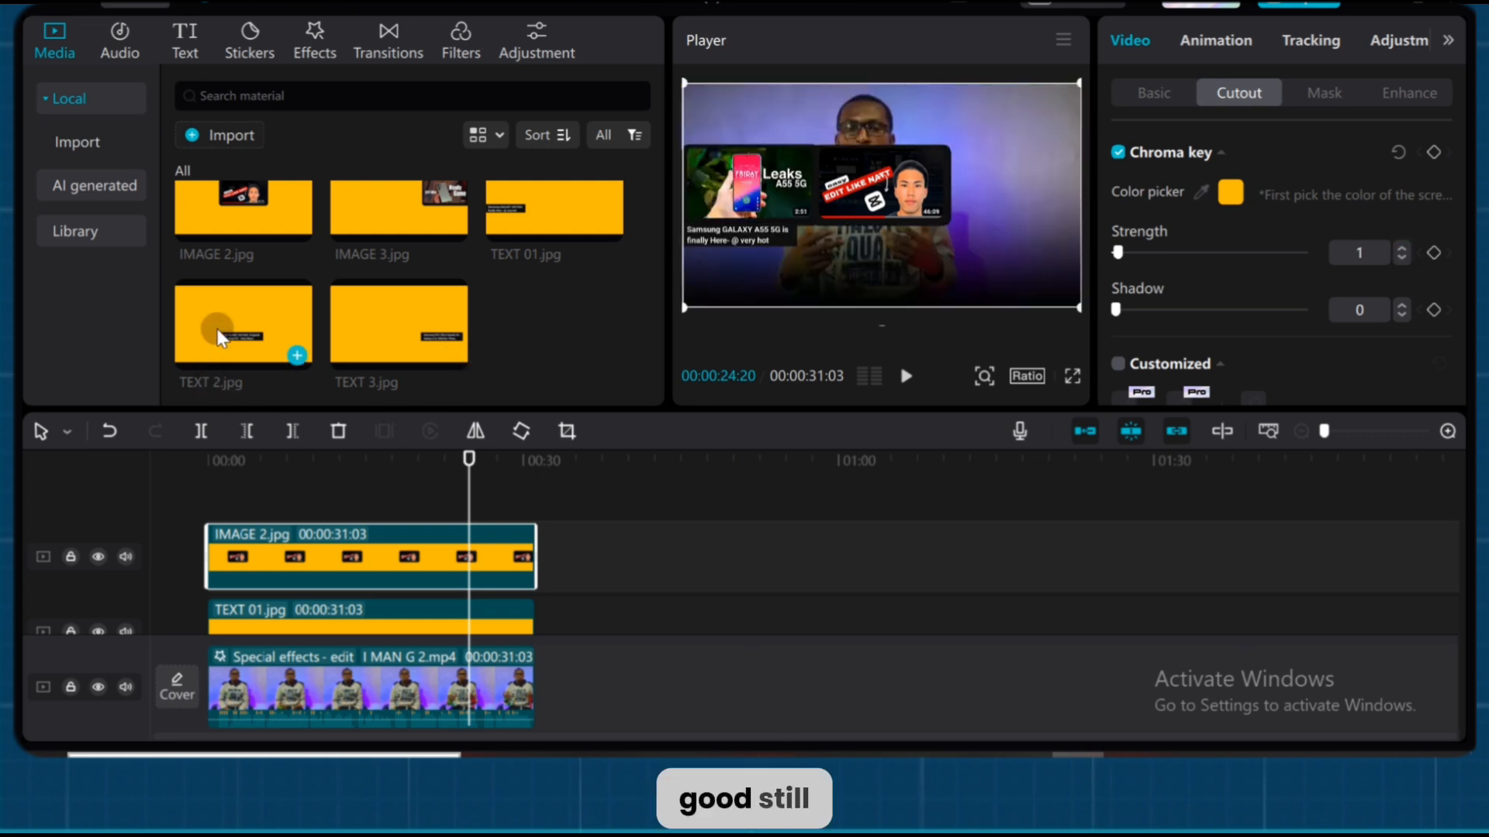
- Add TEXT 2.jpg on a new top track, extend it to the video's end, and chroma-key its yellow background at strength 1
drag(220, 334, 207, 498)
drag(262, 554, 535, 599)
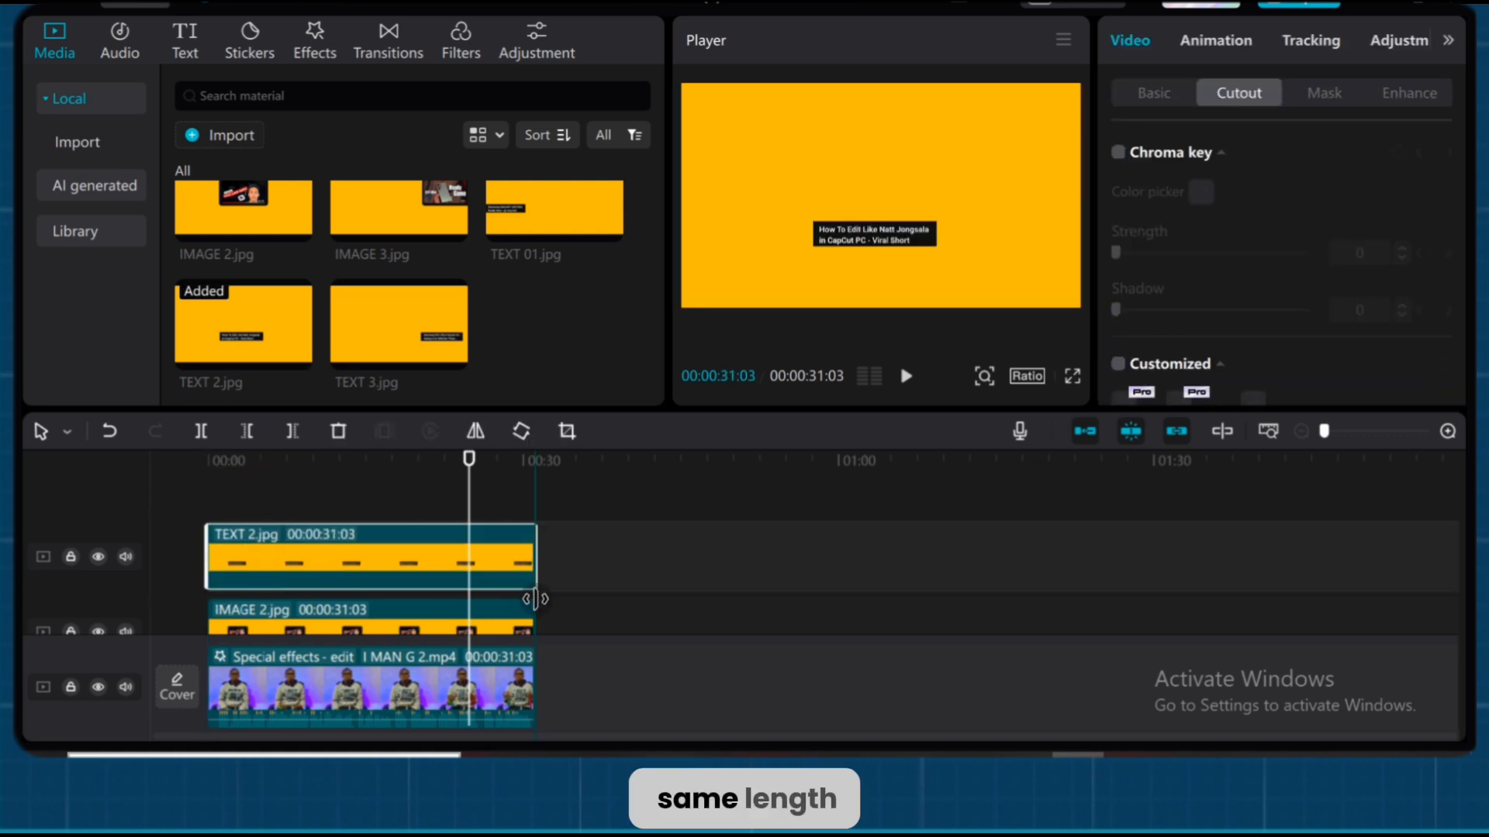
click(1119, 155)
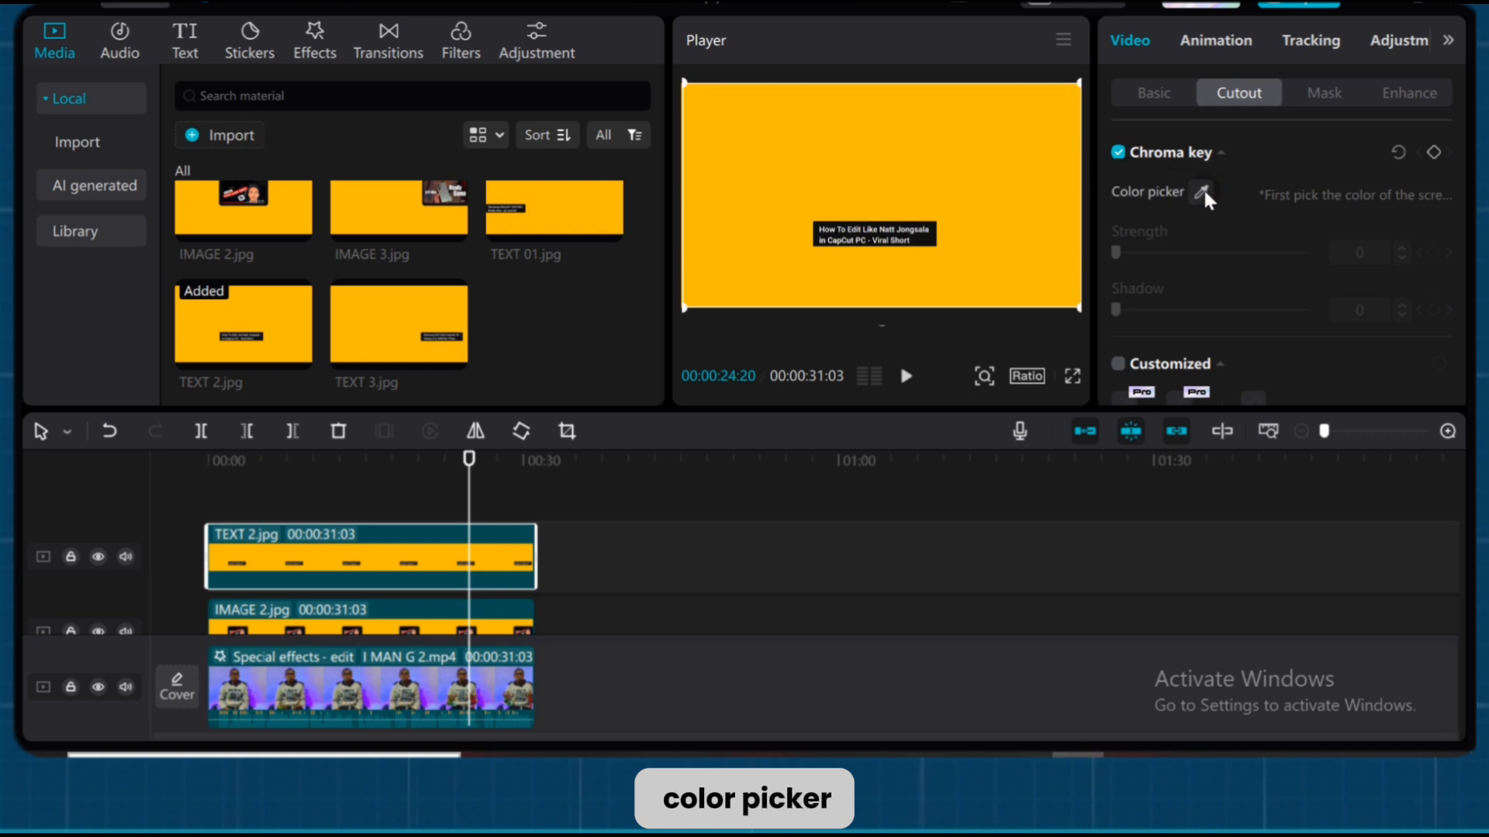
click(1202, 190)
click(984, 166)
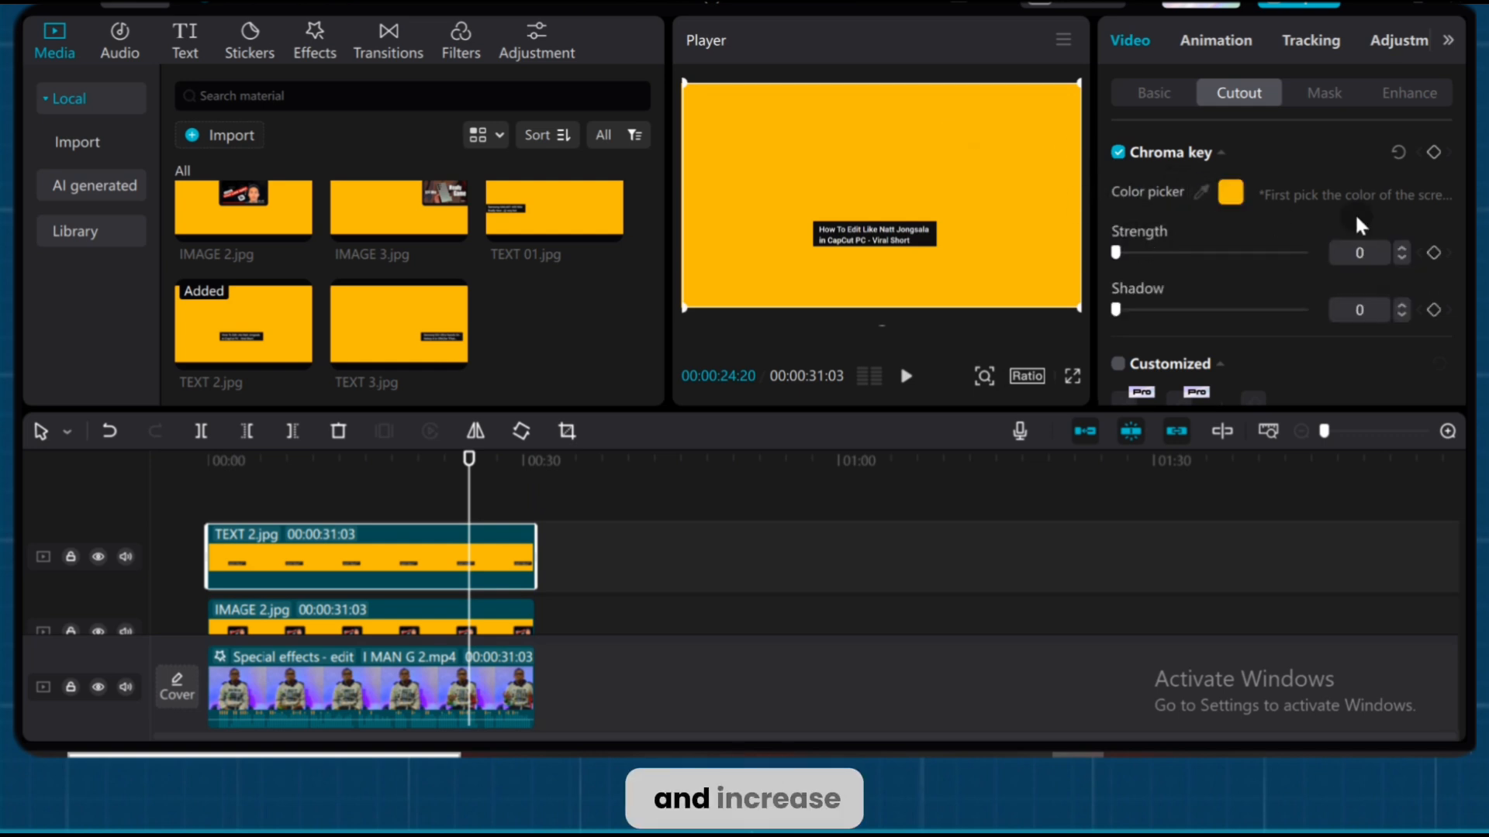
click(1403, 247)
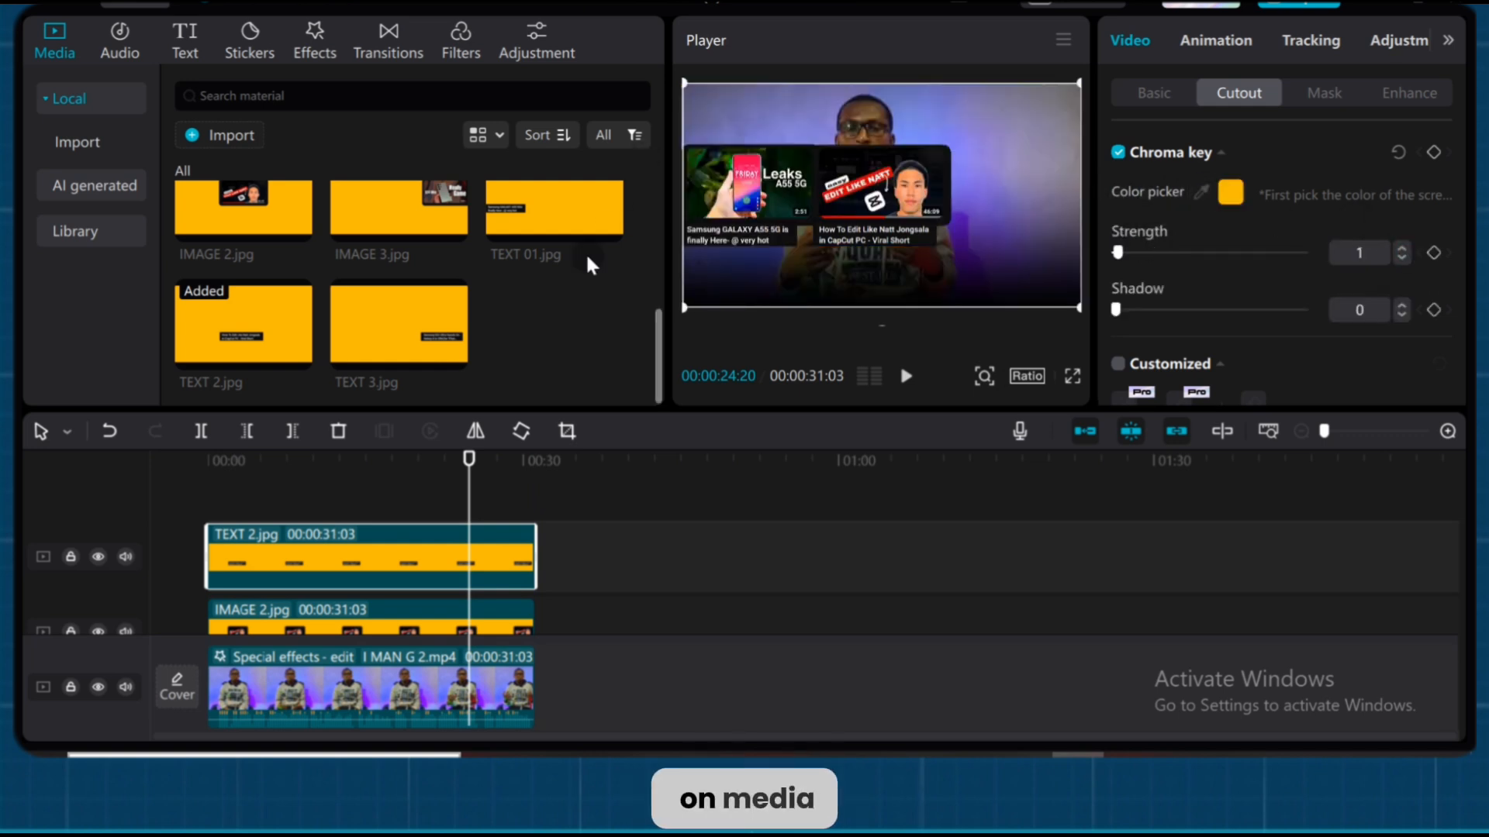
- Add IMAGE 3.jpg on a new top track, extend it to the video's end, and chroma-key its yellow background at strength 1
drag(397, 212, 273, 505)
drag(262, 557, 535, 559)
click(1119, 154)
click(1198, 191)
click(1025, 253)
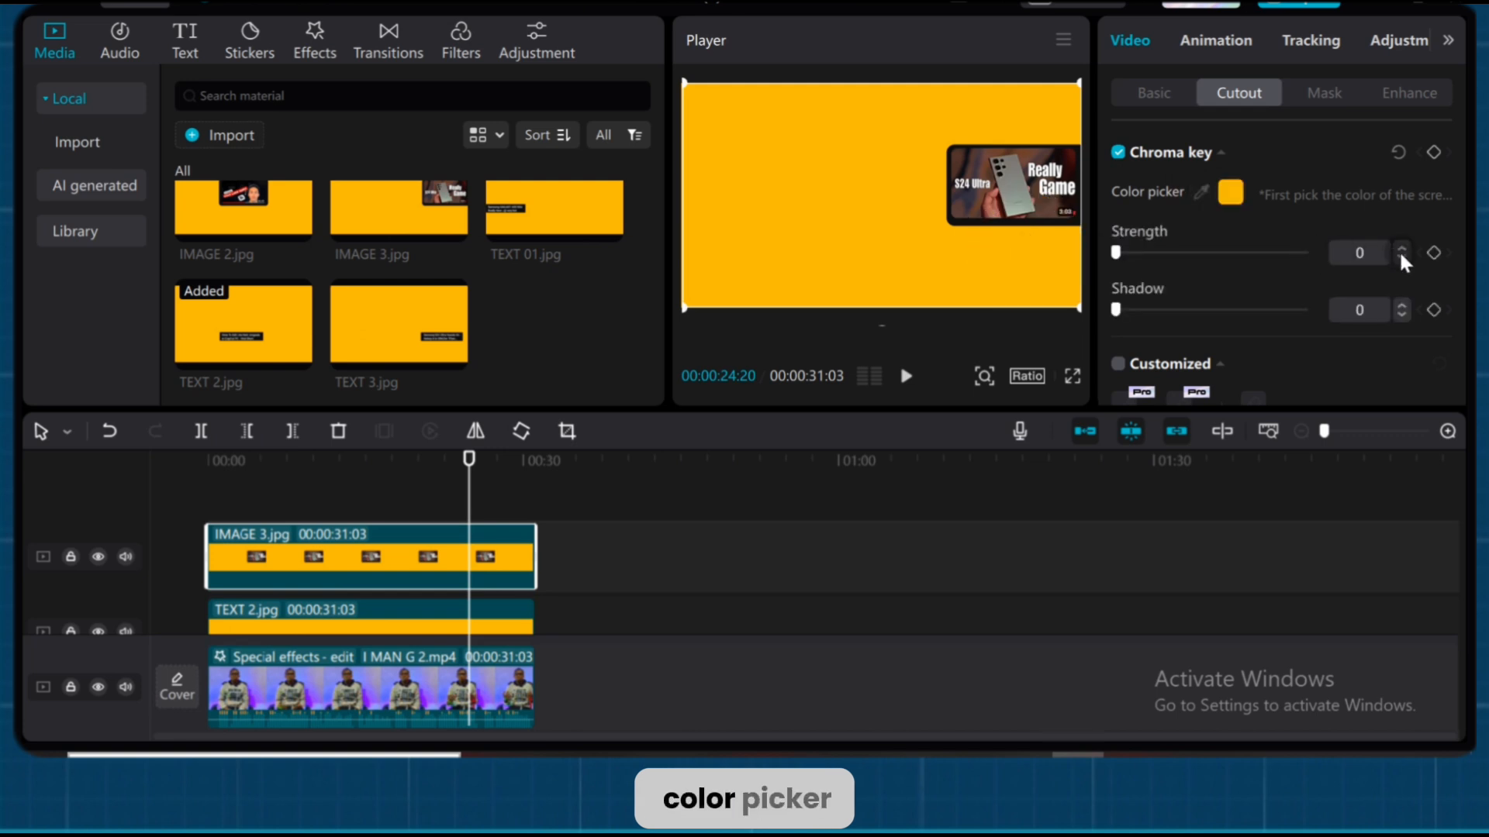
click(1402, 252)
- Add TEXT 3.jpg on a new top track at full video length and chroma-key its yellow background at strength 1
drag(394, 320, 535, 535)
click(1118, 153)
click(1402, 248)
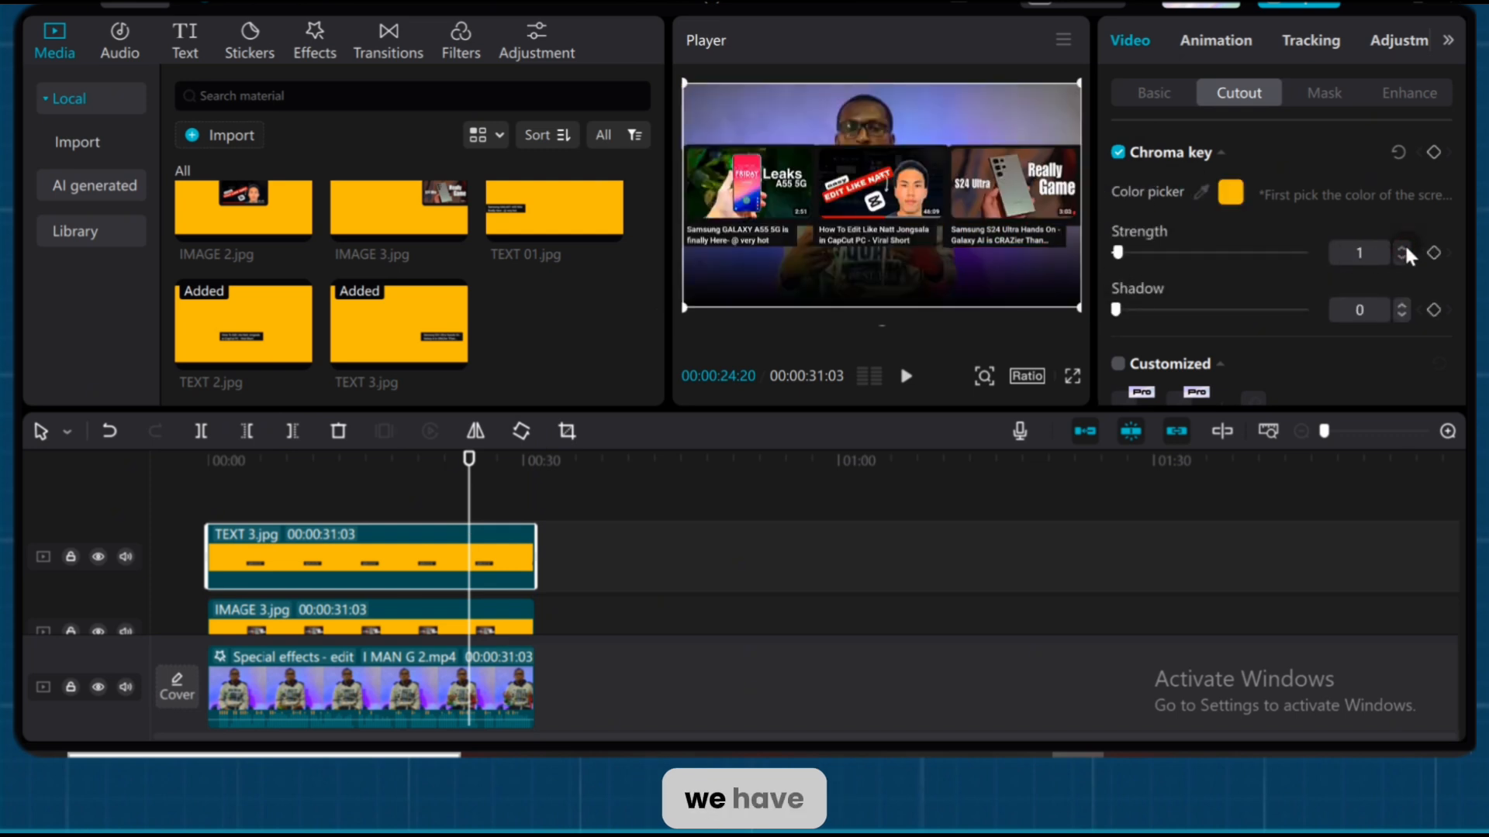
- Combine the IMAGE 1.jpg and TEXT 01.jpg clips into one compound clip
scroll(667, 574, down, 3)
scroll(661, 588, down, 2)
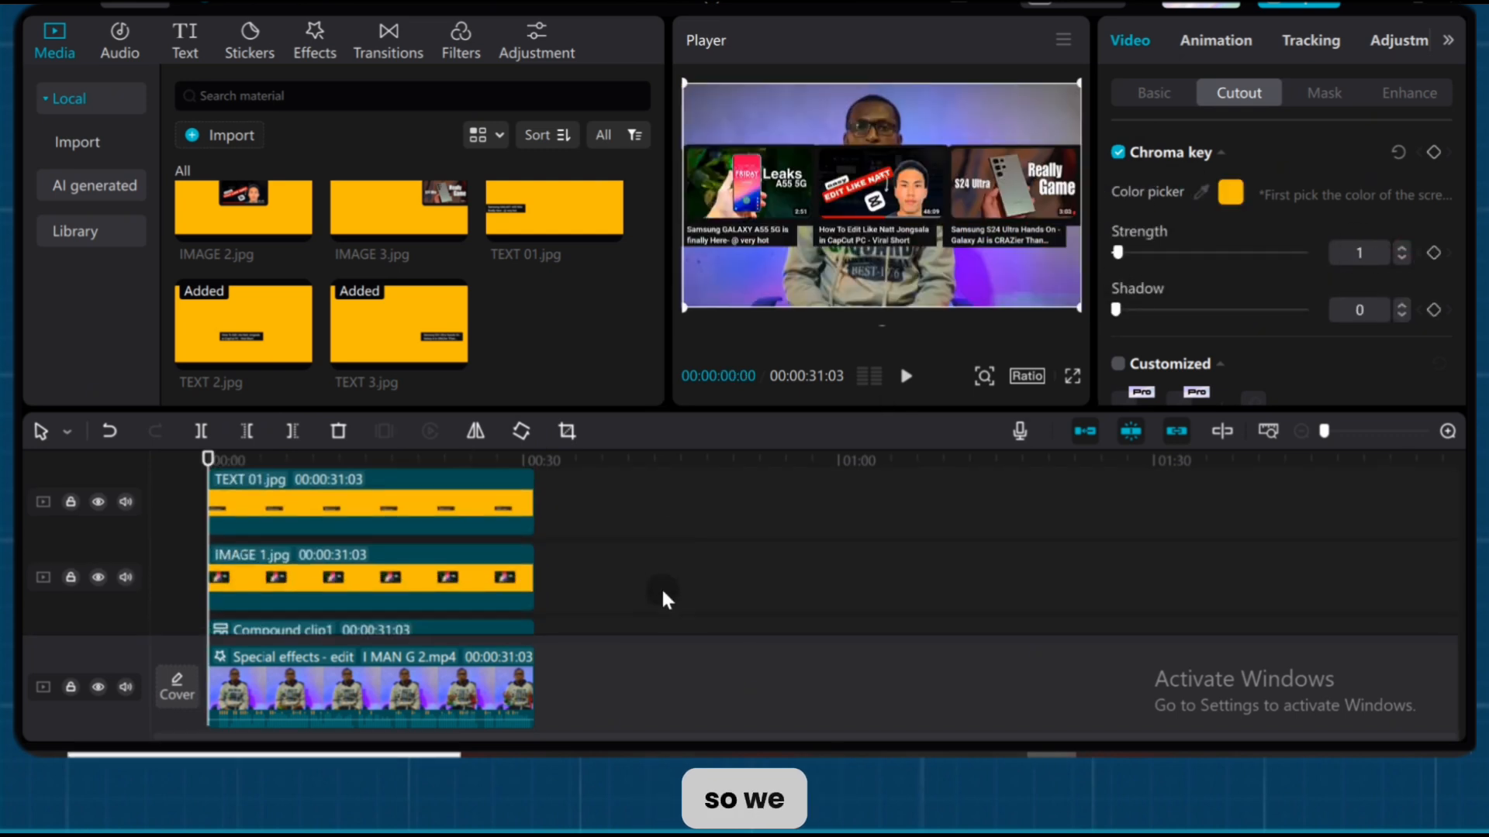
click(425, 561)
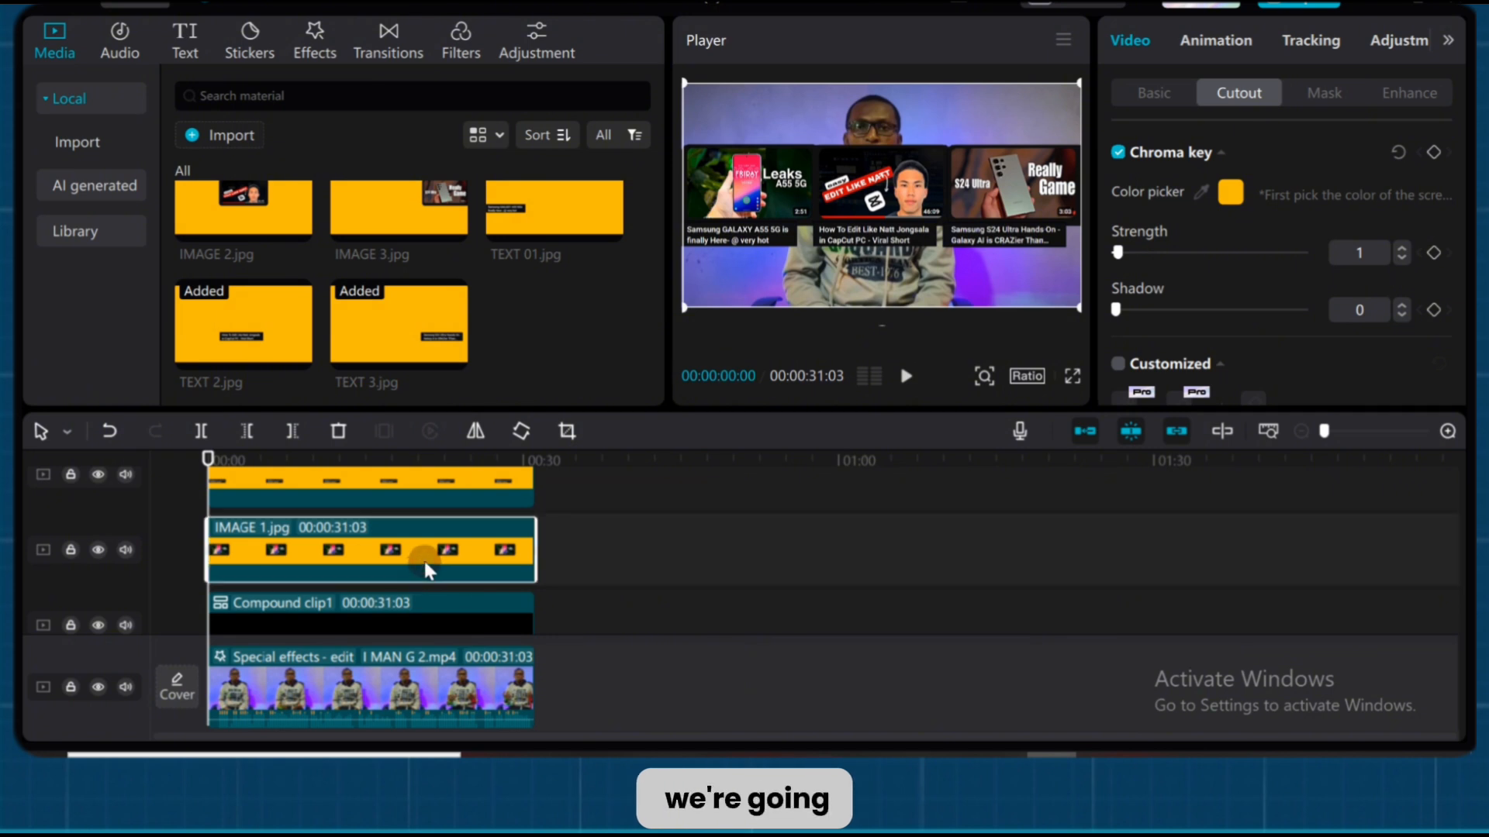
click(435, 490)
right_click(435, 490)
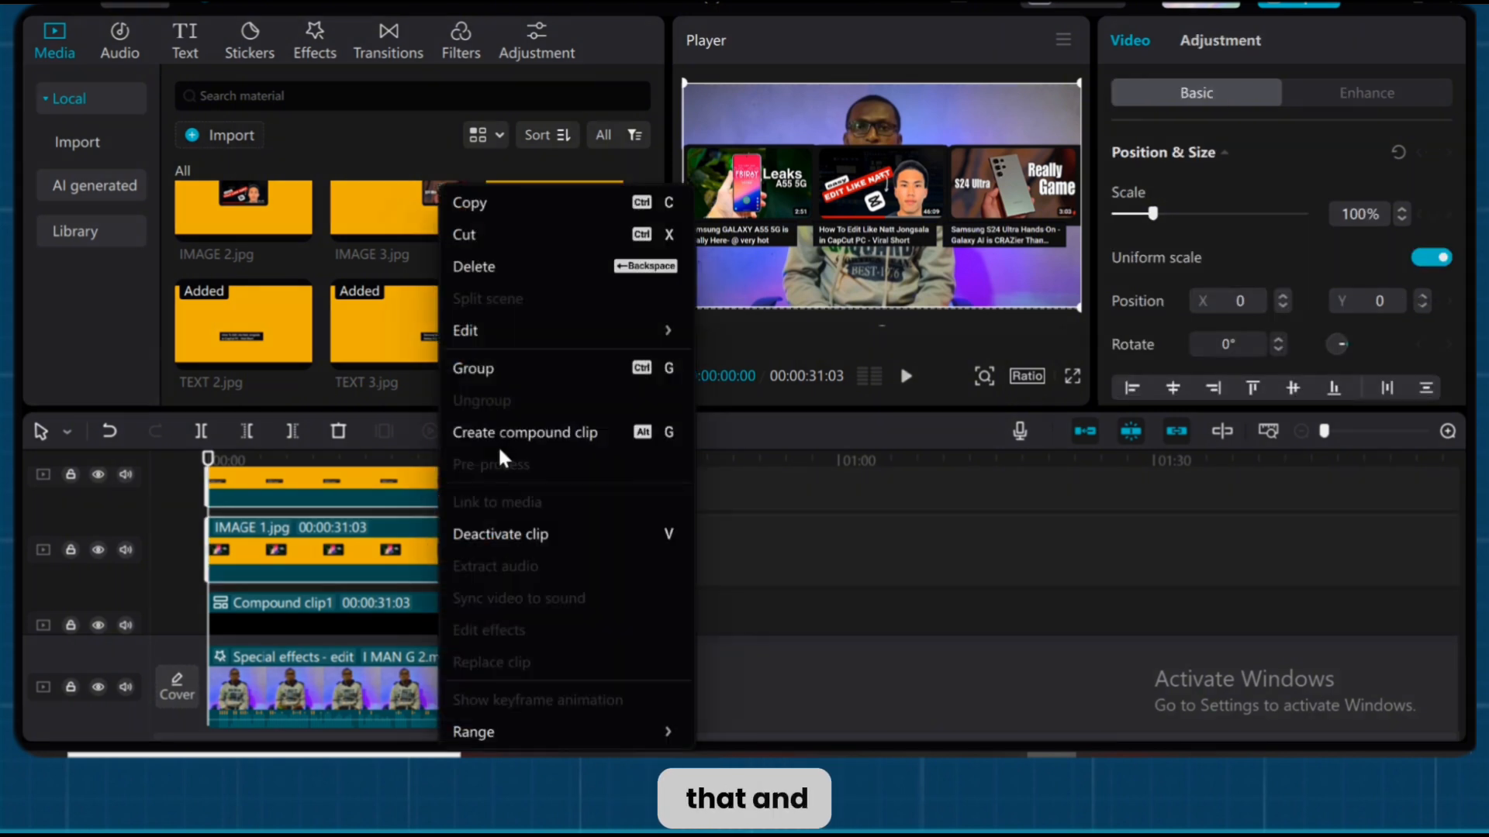
click(541, 431)
- Combine the IMAGE 2.jpg and TEXT 2.jpg clips into one compound clip
scroll(770, 566, up, 3)
click(401, 568)
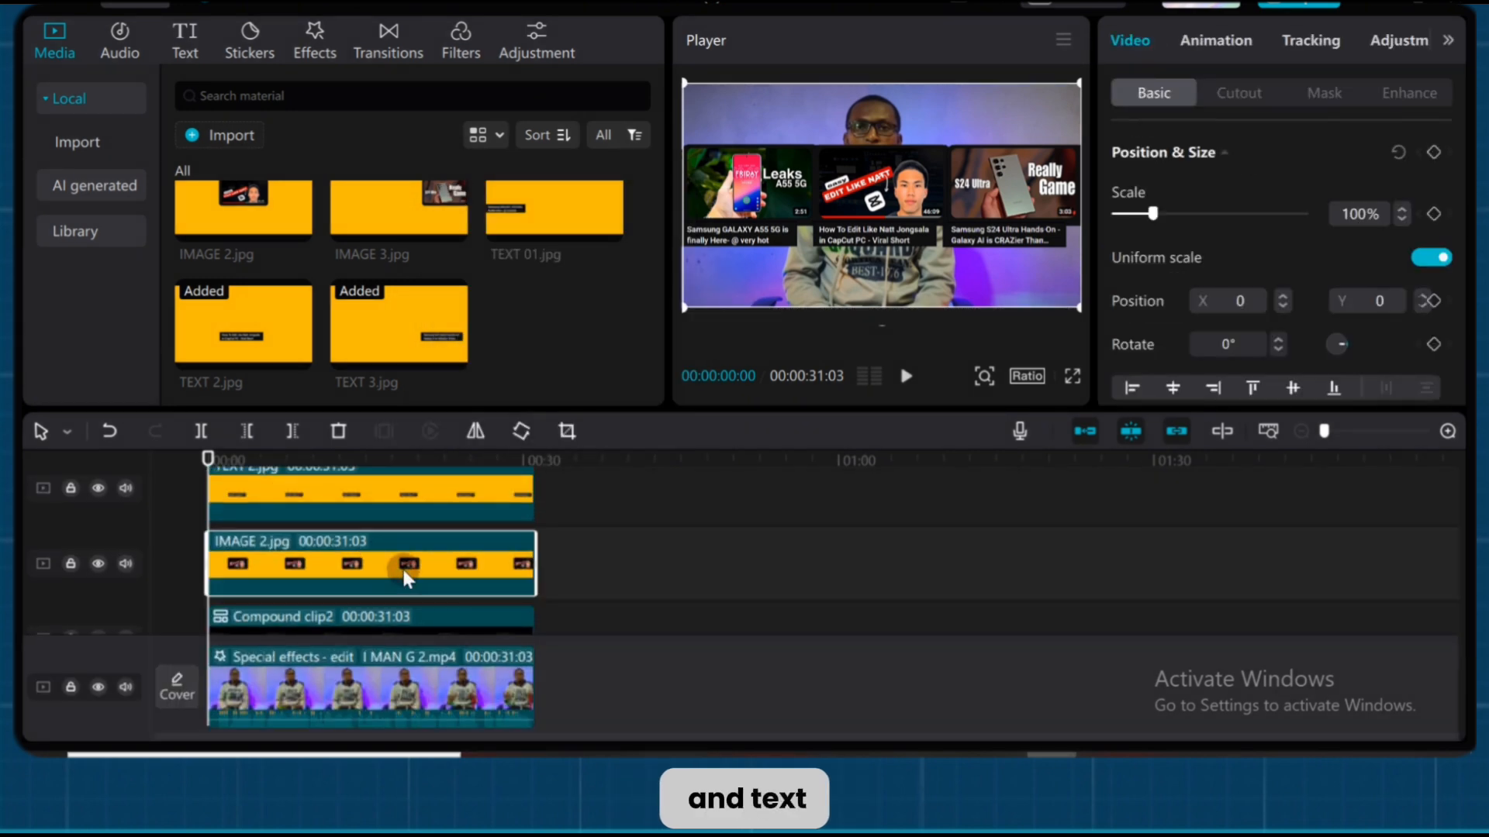
ctrl+click(413, 492)
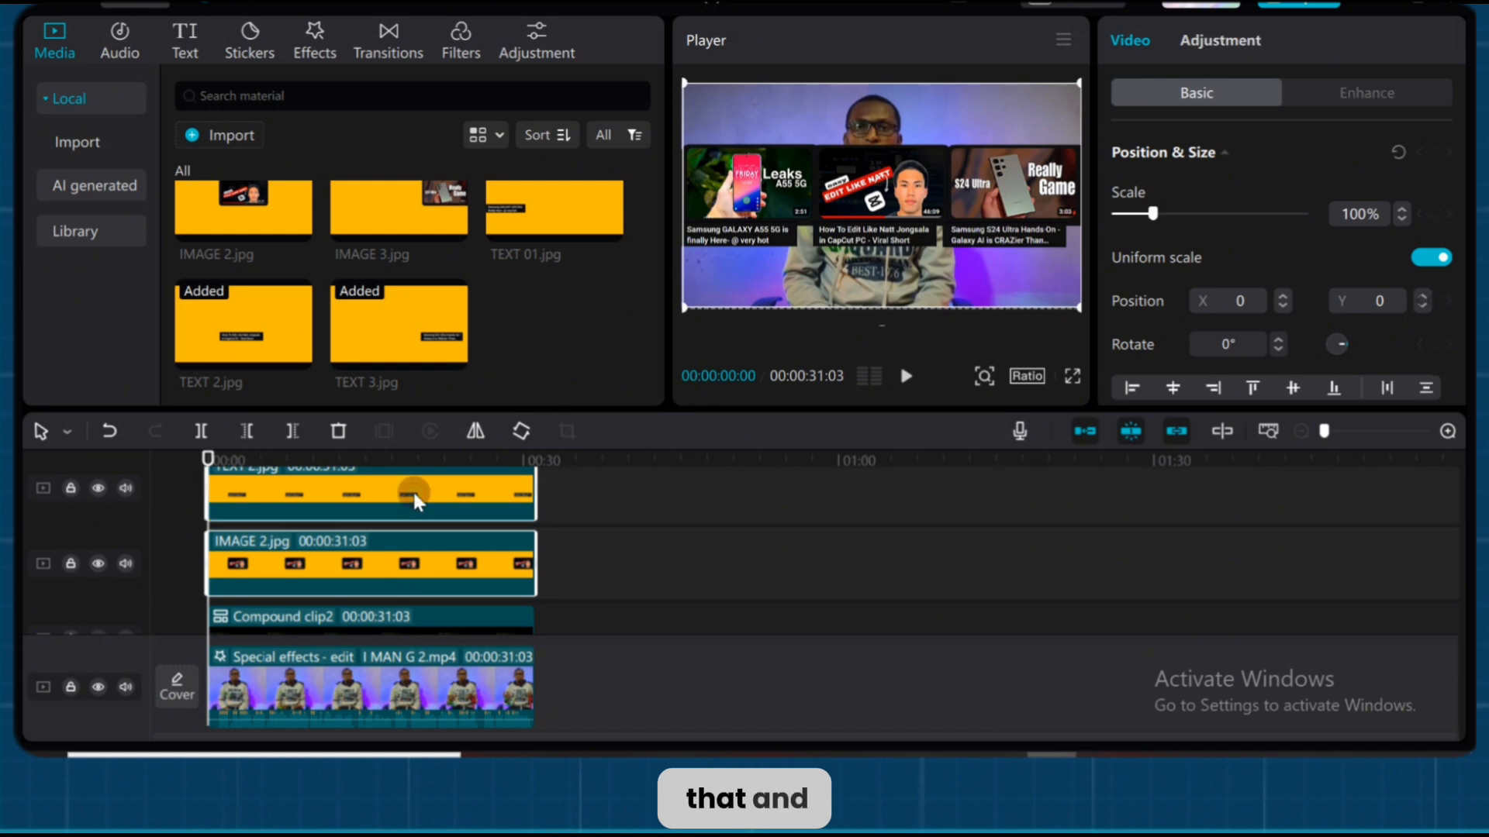
right_click(418, 504)
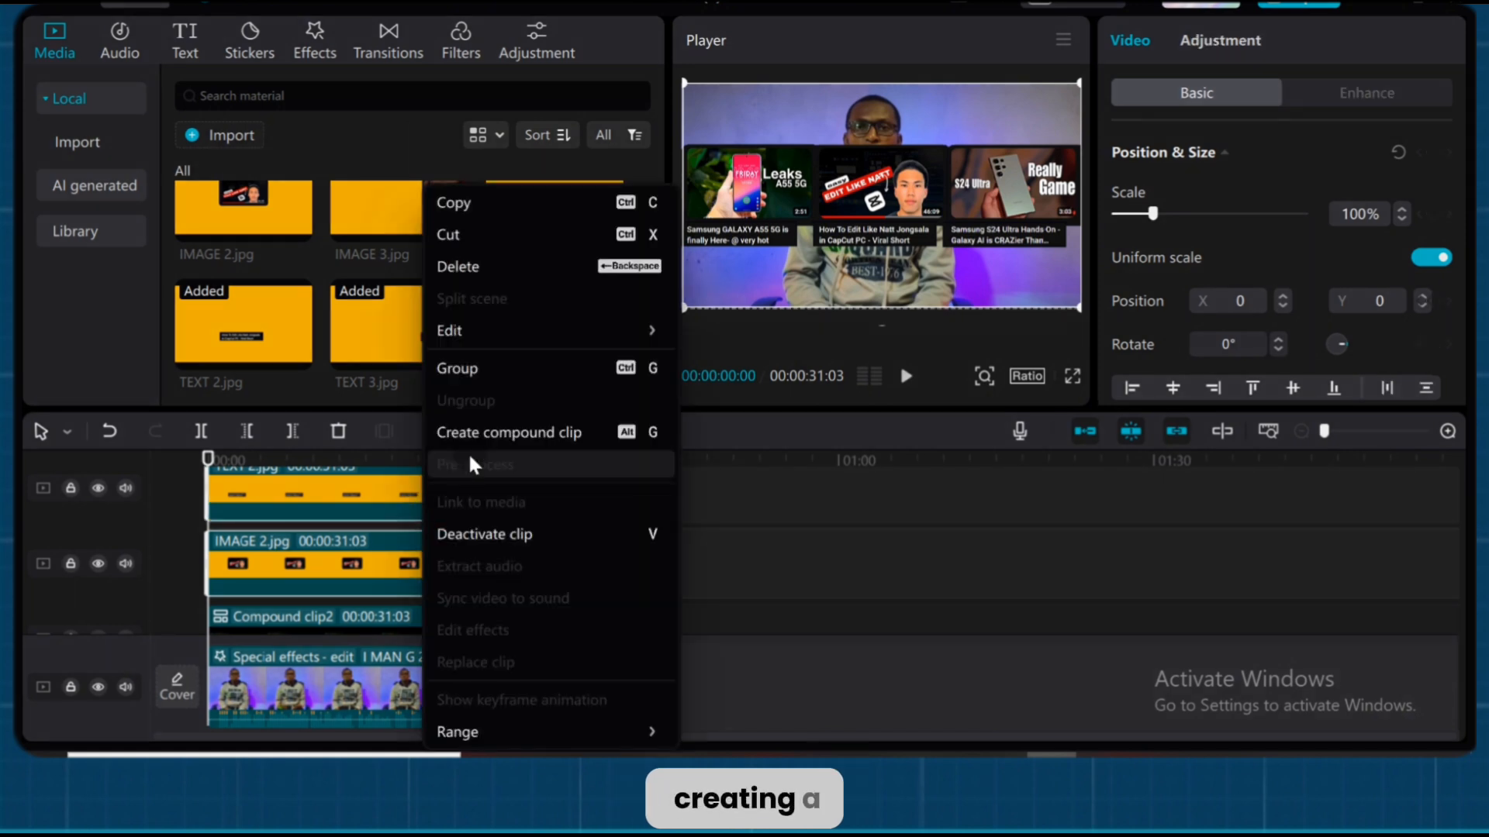
click(494, 435)
- Combine the IMAGE 3.jpg and TEXT 3.jpg clips into one compound clip
scroll(788, 575, up, 3)
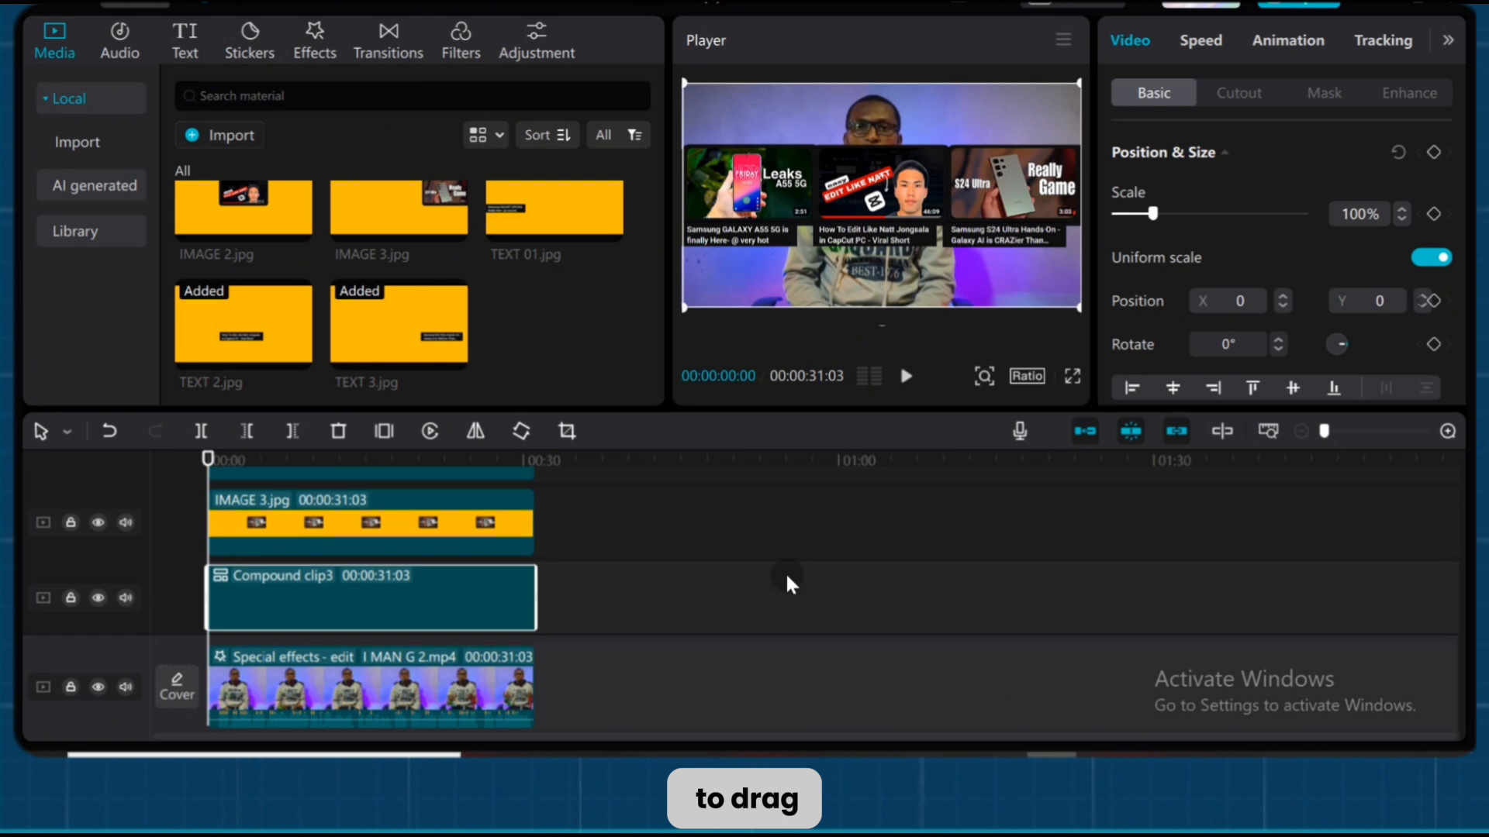
click(468, 585)
ctrl+click(451, 505)
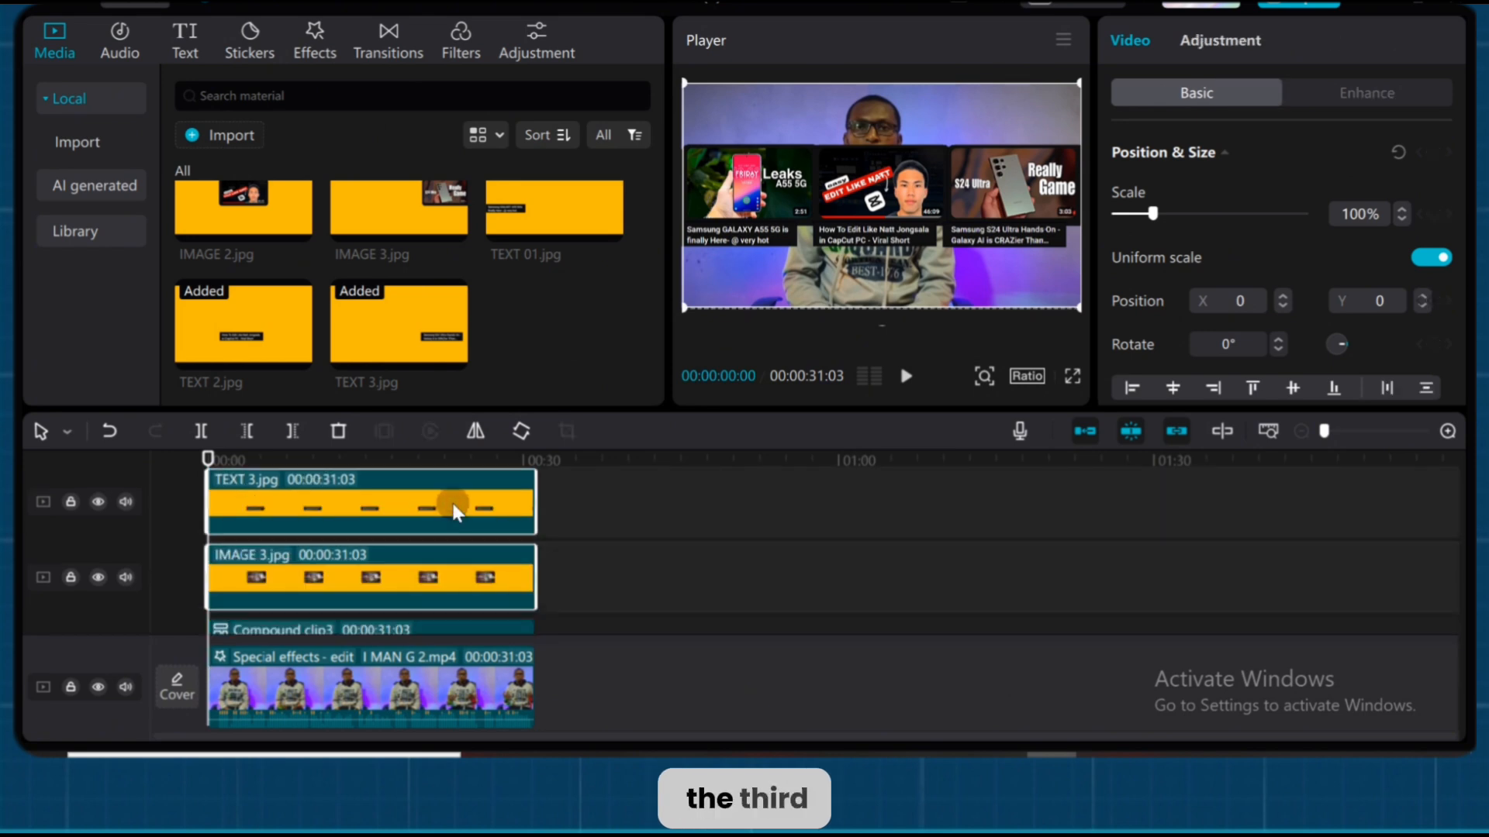
right_click(491, 565)
click(639, 436)
- Select the three thumbnail compound clips together and scale them down to 81%, leaving out the gradient's compound clip
scroll(710, 572, down, 3)
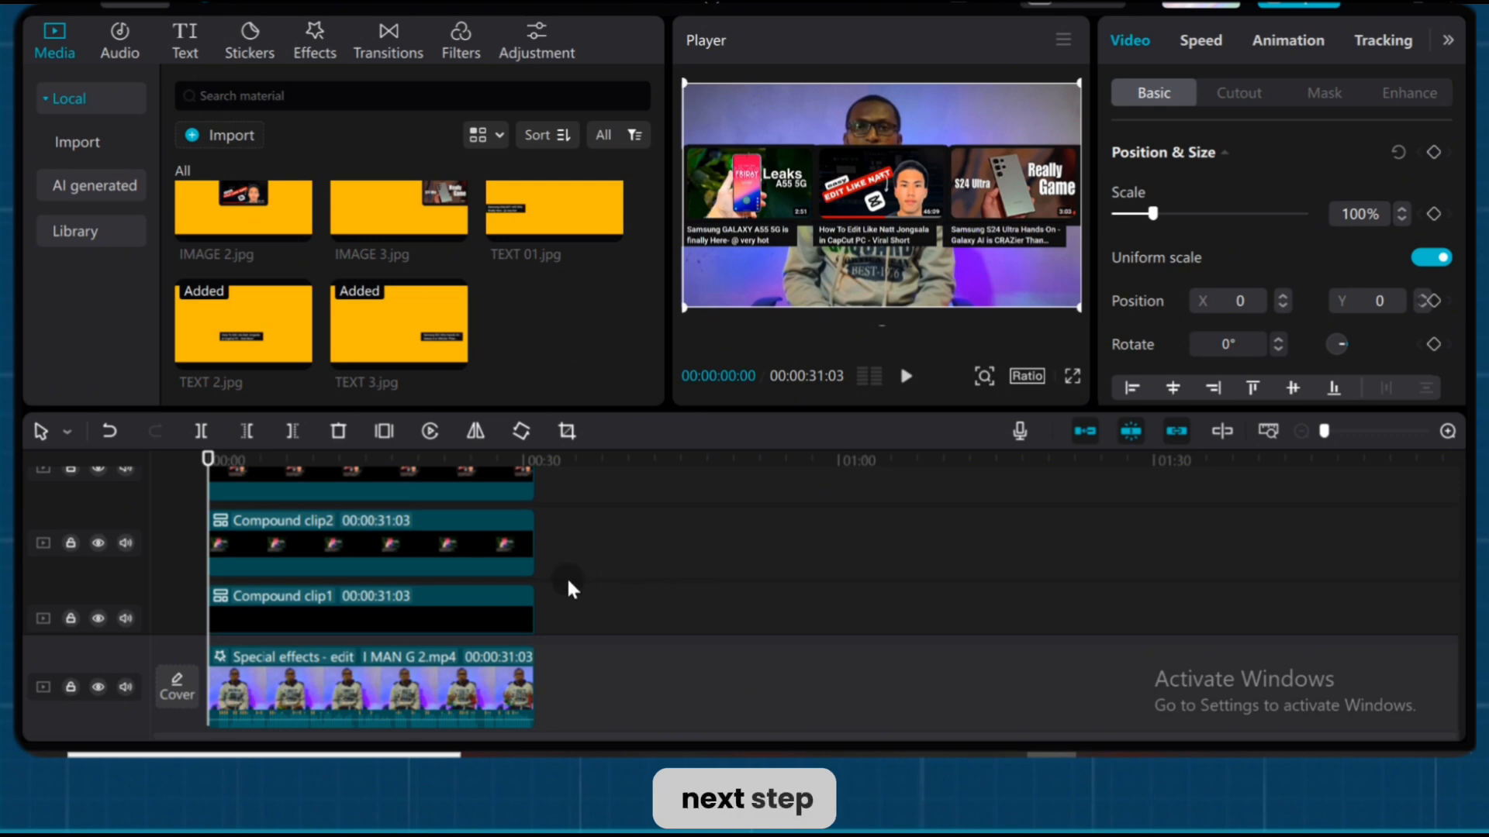
drag(562, 574, 187, 494)
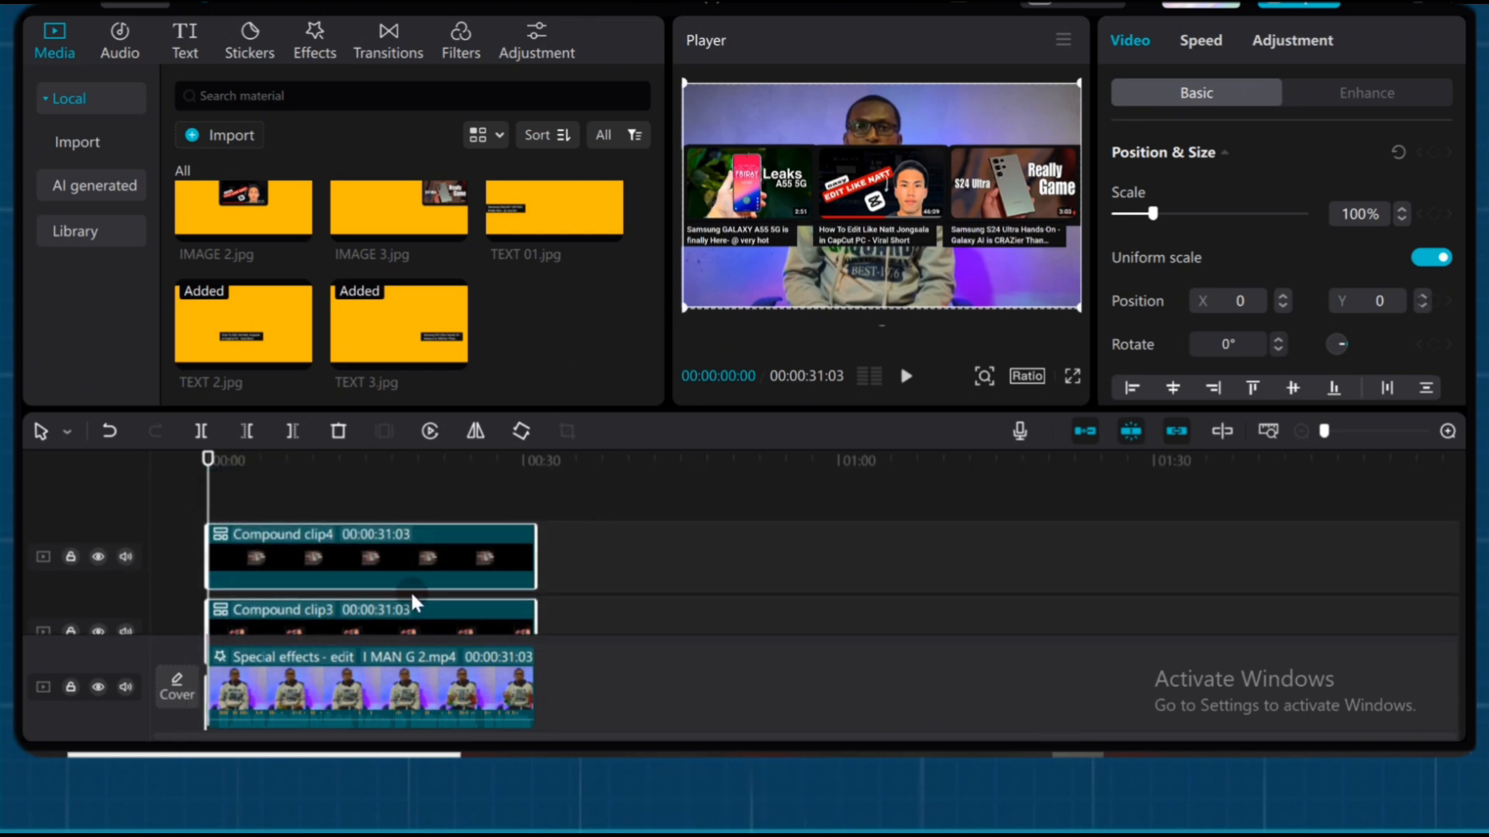
click(1402, 219)
click(1402, 219)
click(1402, 219)
click(1402, 220)
click(1402, 219)
click(1402, 220)
click(1402, 220)
click(1402, 219)
click(1402, 219)
click(1402, 220)
click(1402, 220)
click(1402, 219)
click(1402, 219)
click(1402, 220)
click(1402, 220)
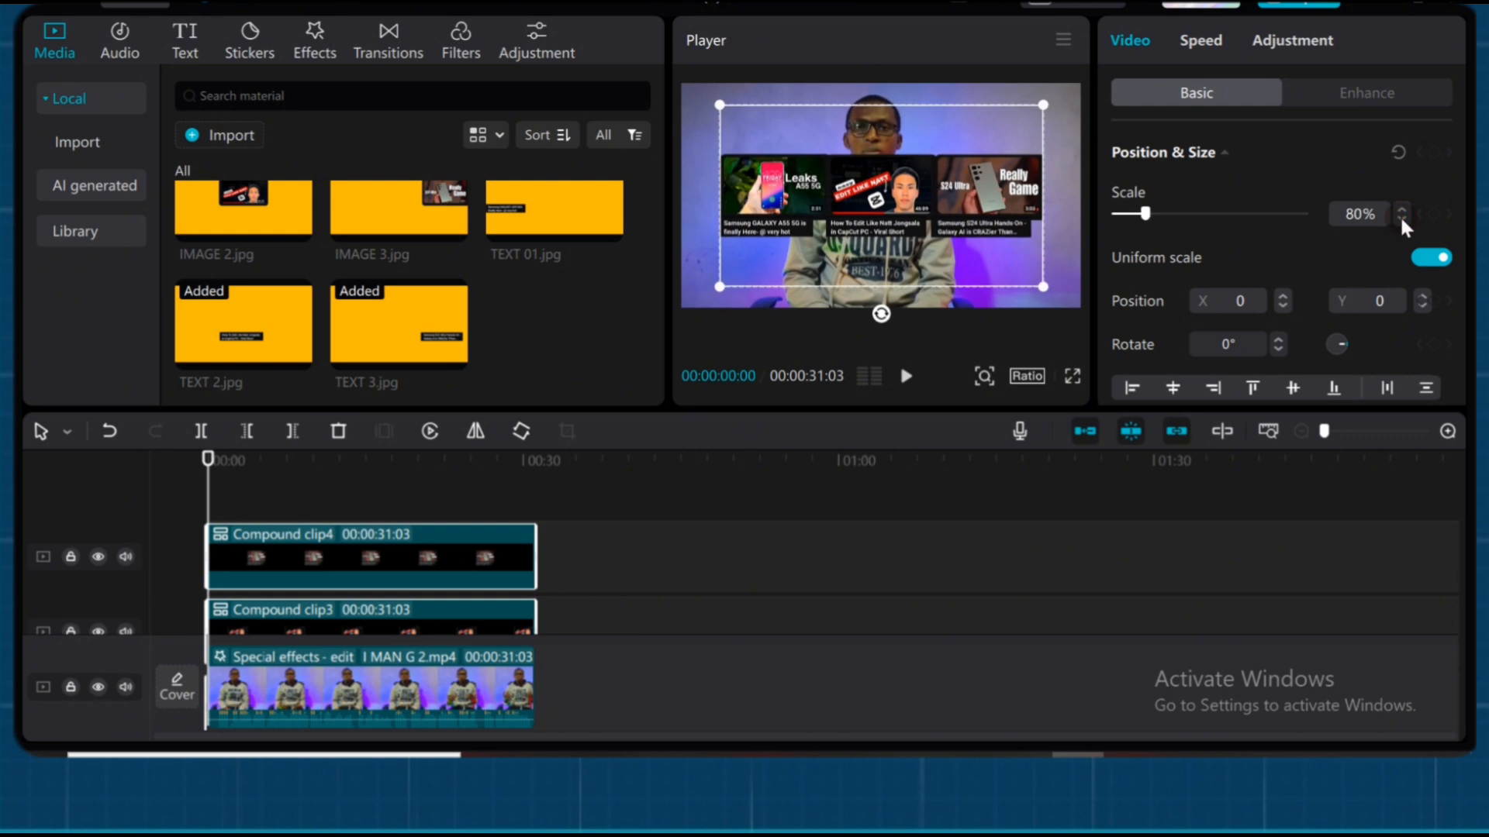
- Move the selected thumbnail clips down over the bottom gradient, centred at X 0 and Y -593
click(279, 460)
drag(875, 175, 874, 236)
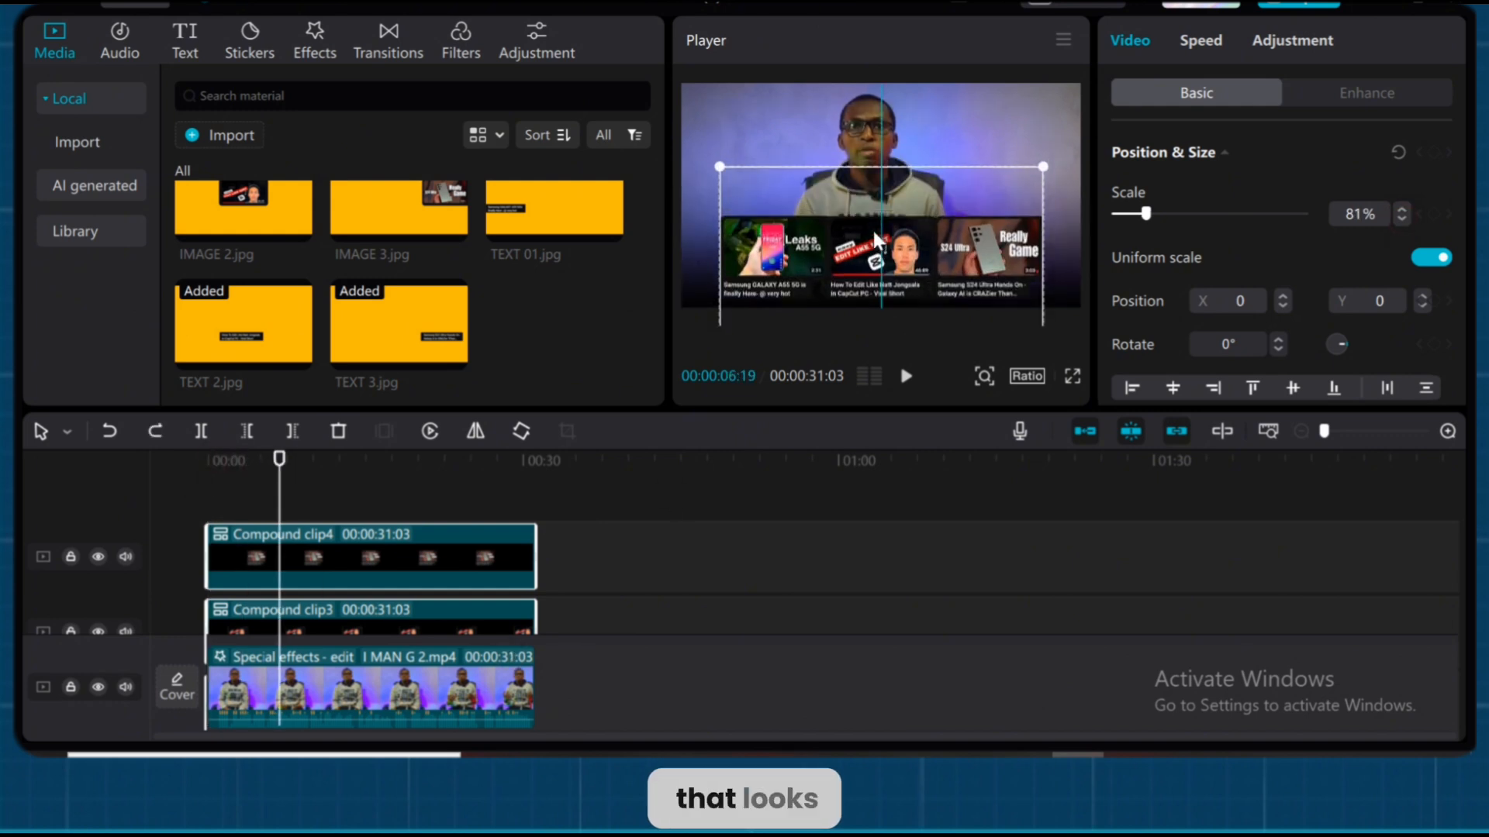
drag(874, 233, 874, 234)
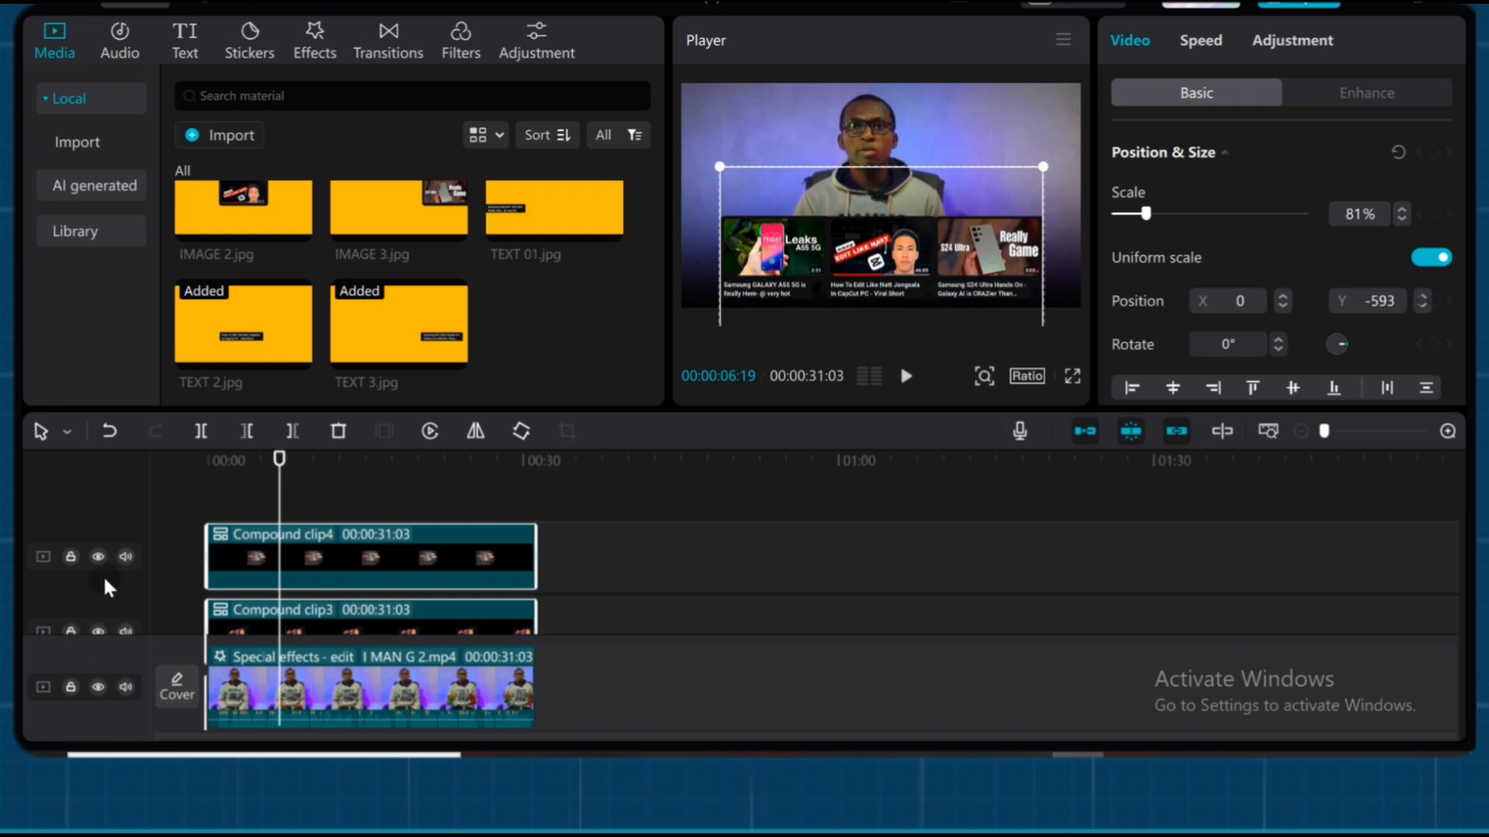
- Offset Compound clip3 on the timeline so it starts at 00:00:00:12
drag(279, 464, 204, 494)
scroll(617, 513, down, 2)
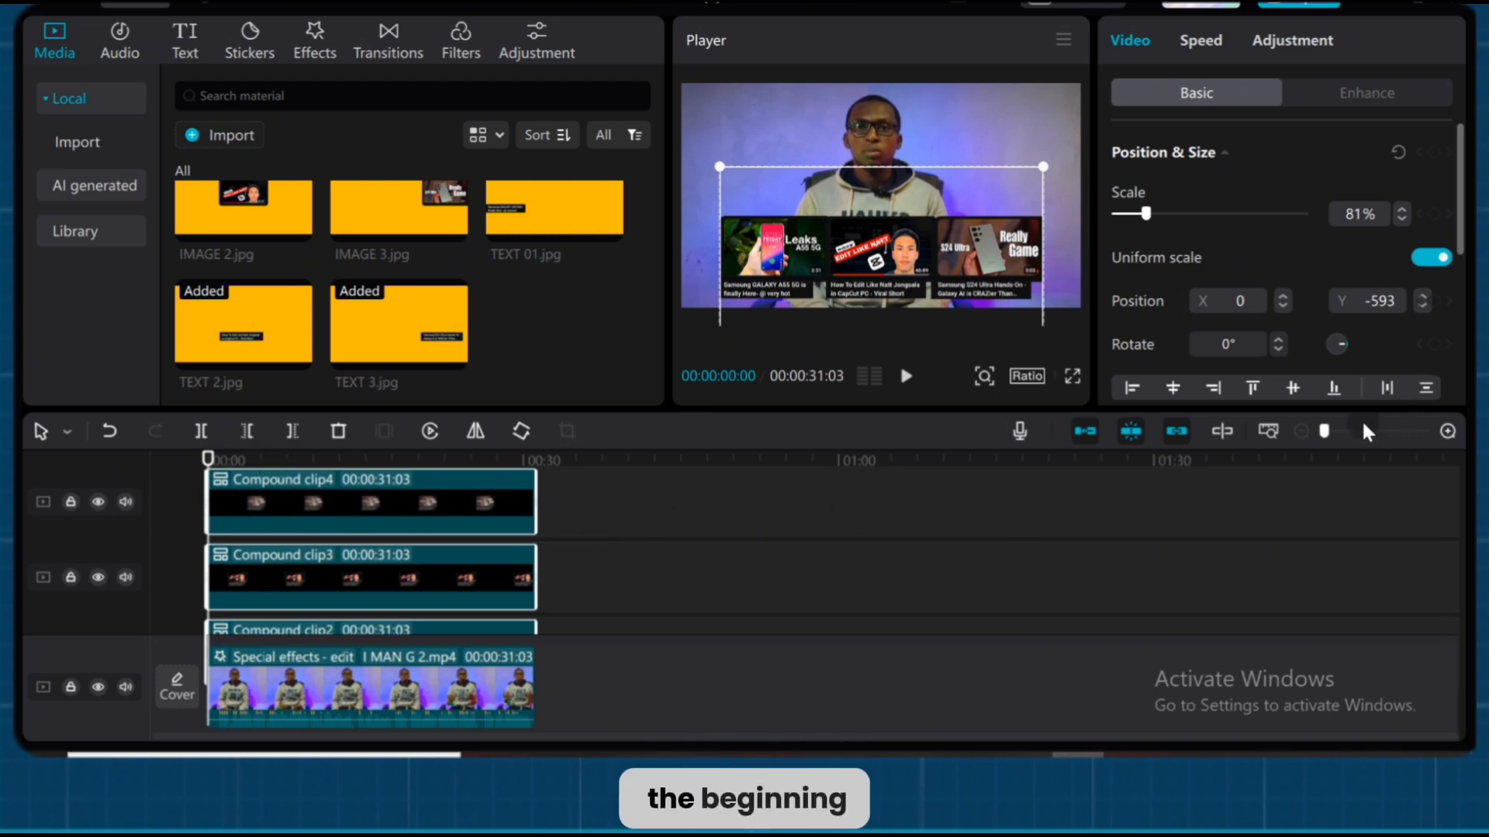
click(1340, 431)
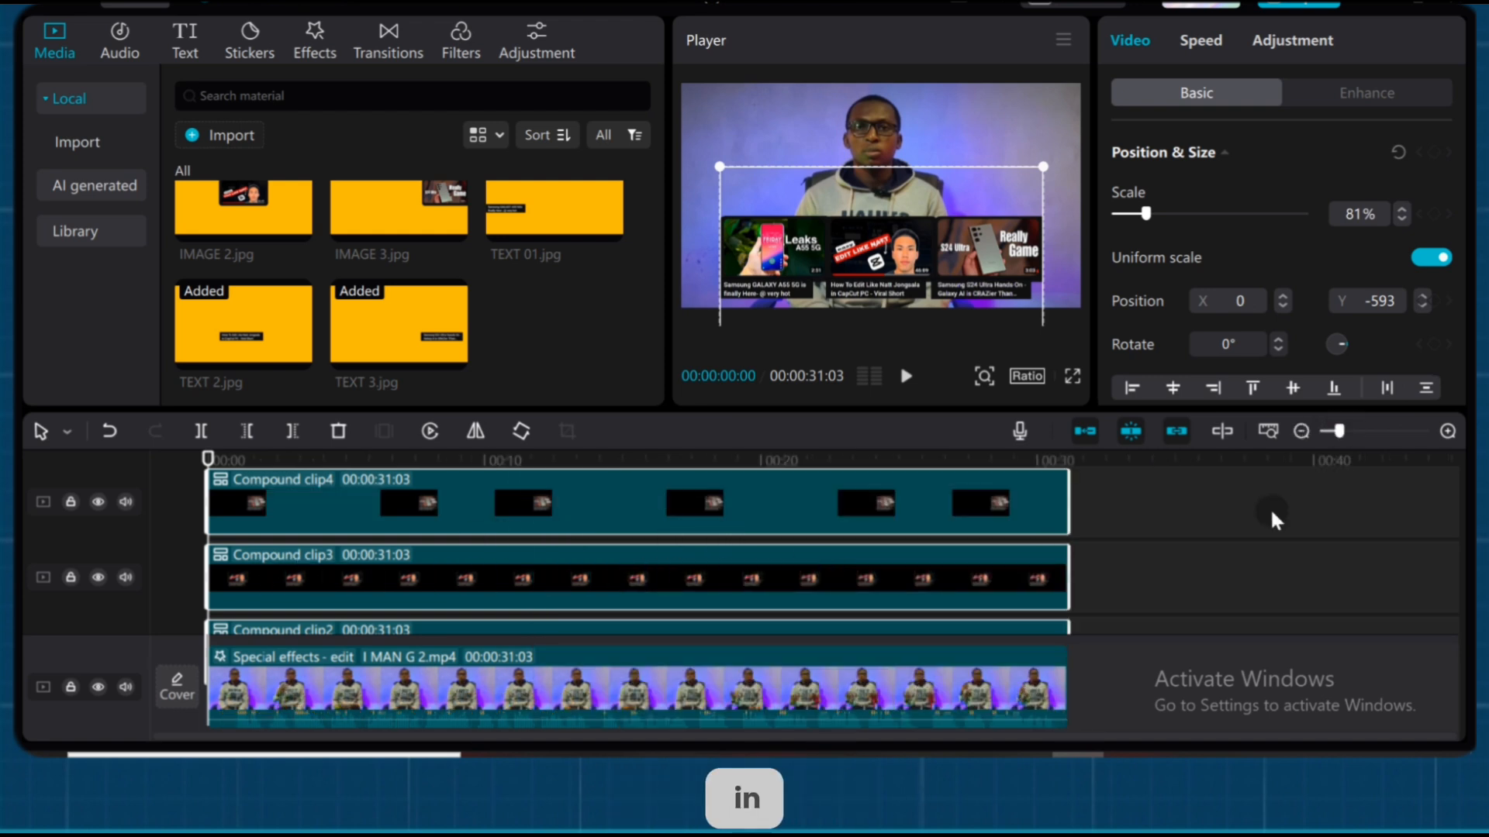
scroll(1259, 507, down, 2)
scroll(1270, 526, down, 1)
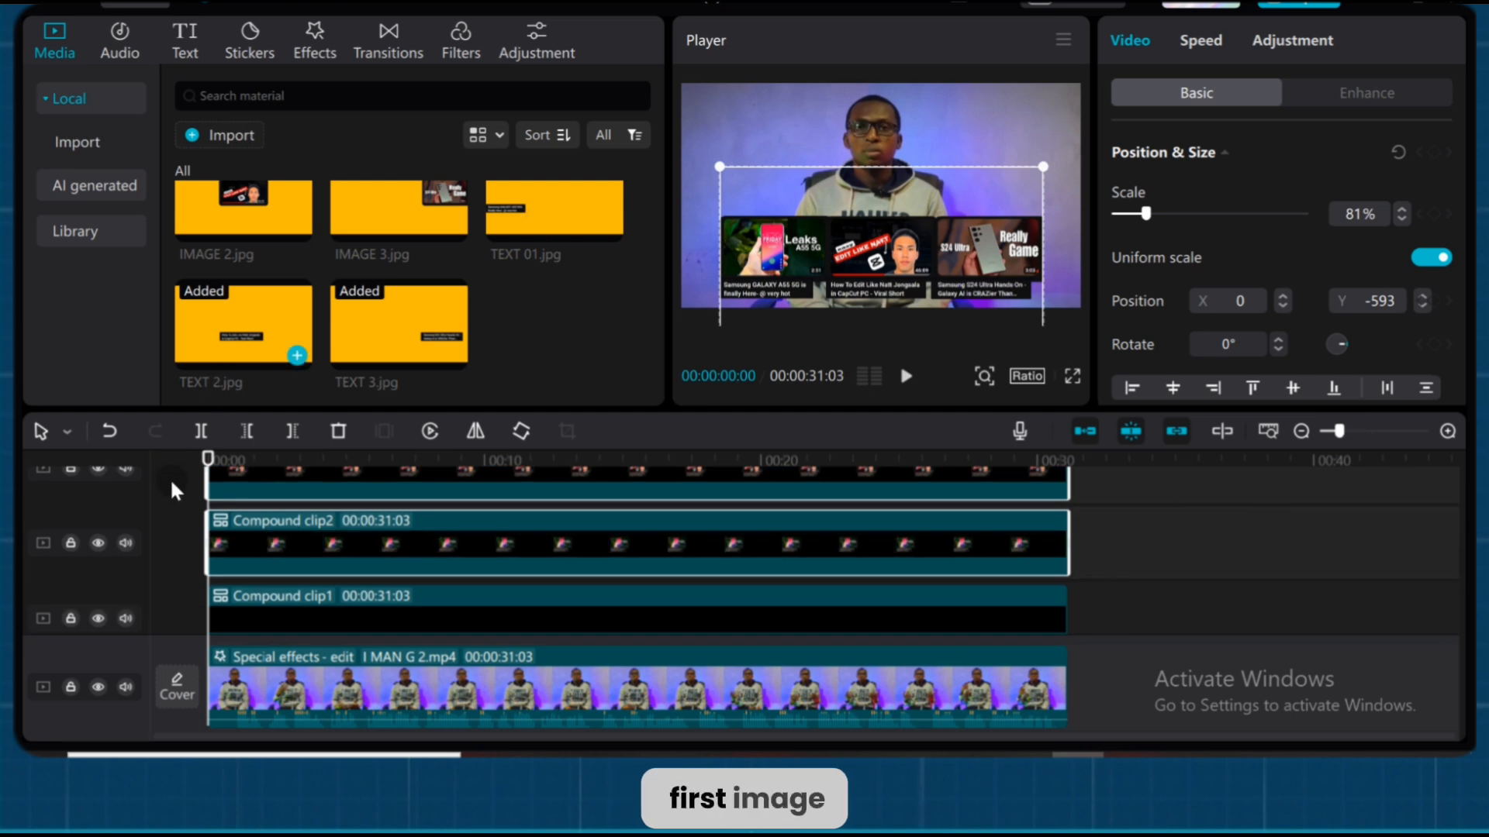
drag(216, 465, 222, 465)
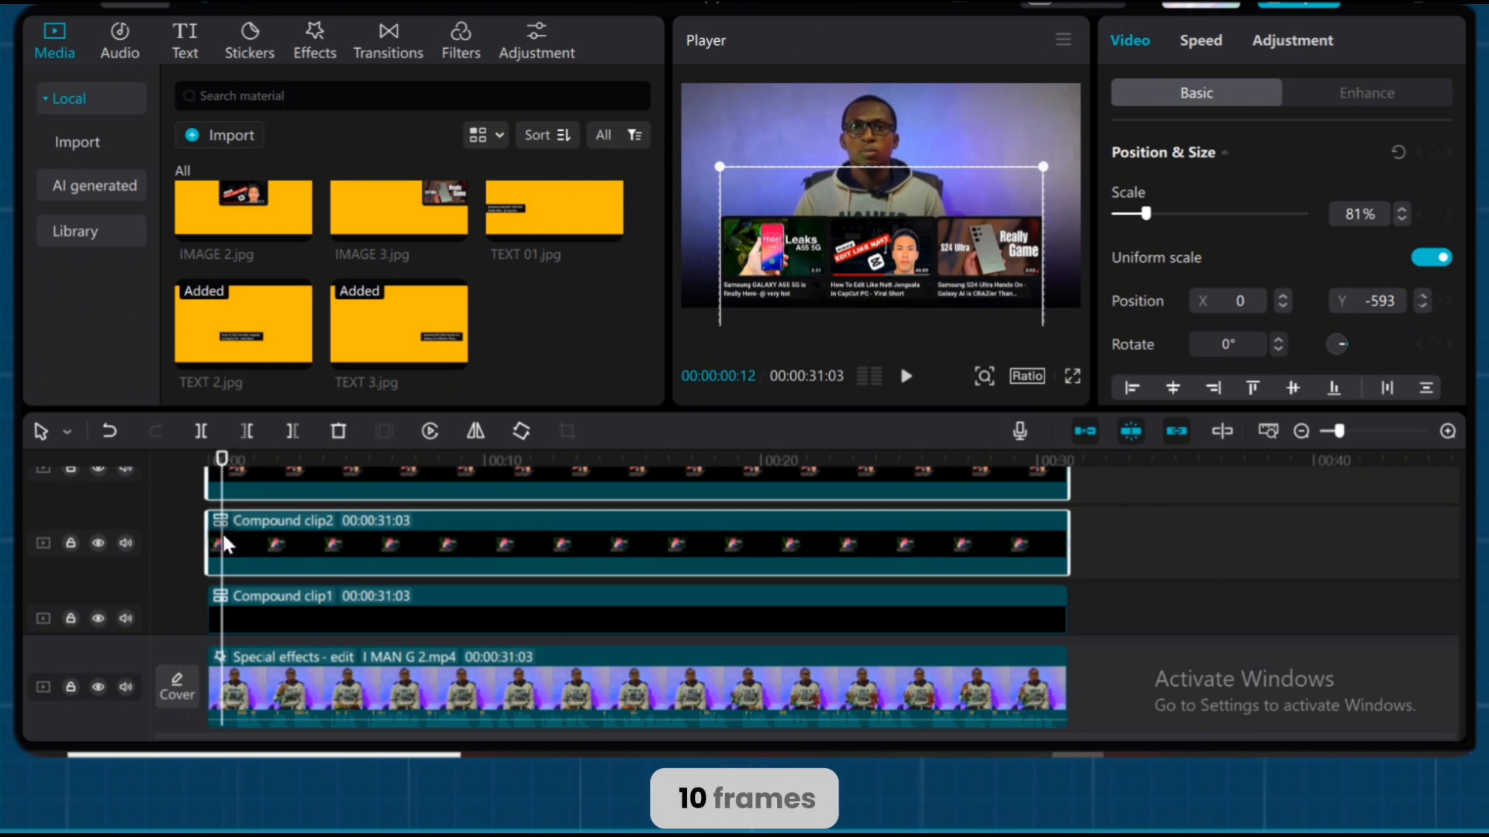
click(236, 477)
drag(236, 477, 235, 523)
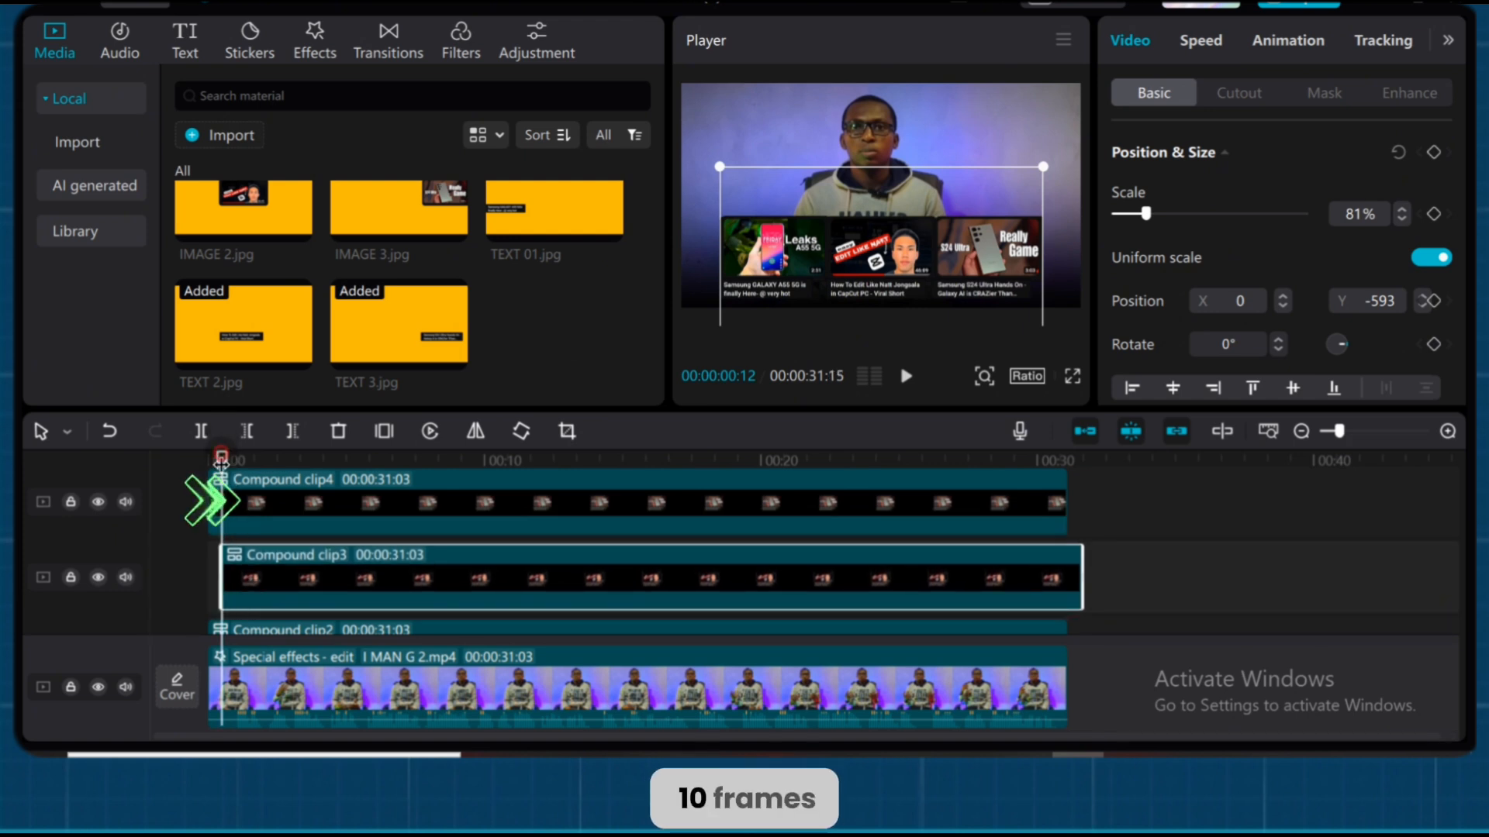
- Offset Compound clip4 on the timeline so it starts at 00:00:01:02
drag(221, 463, 239, 463)
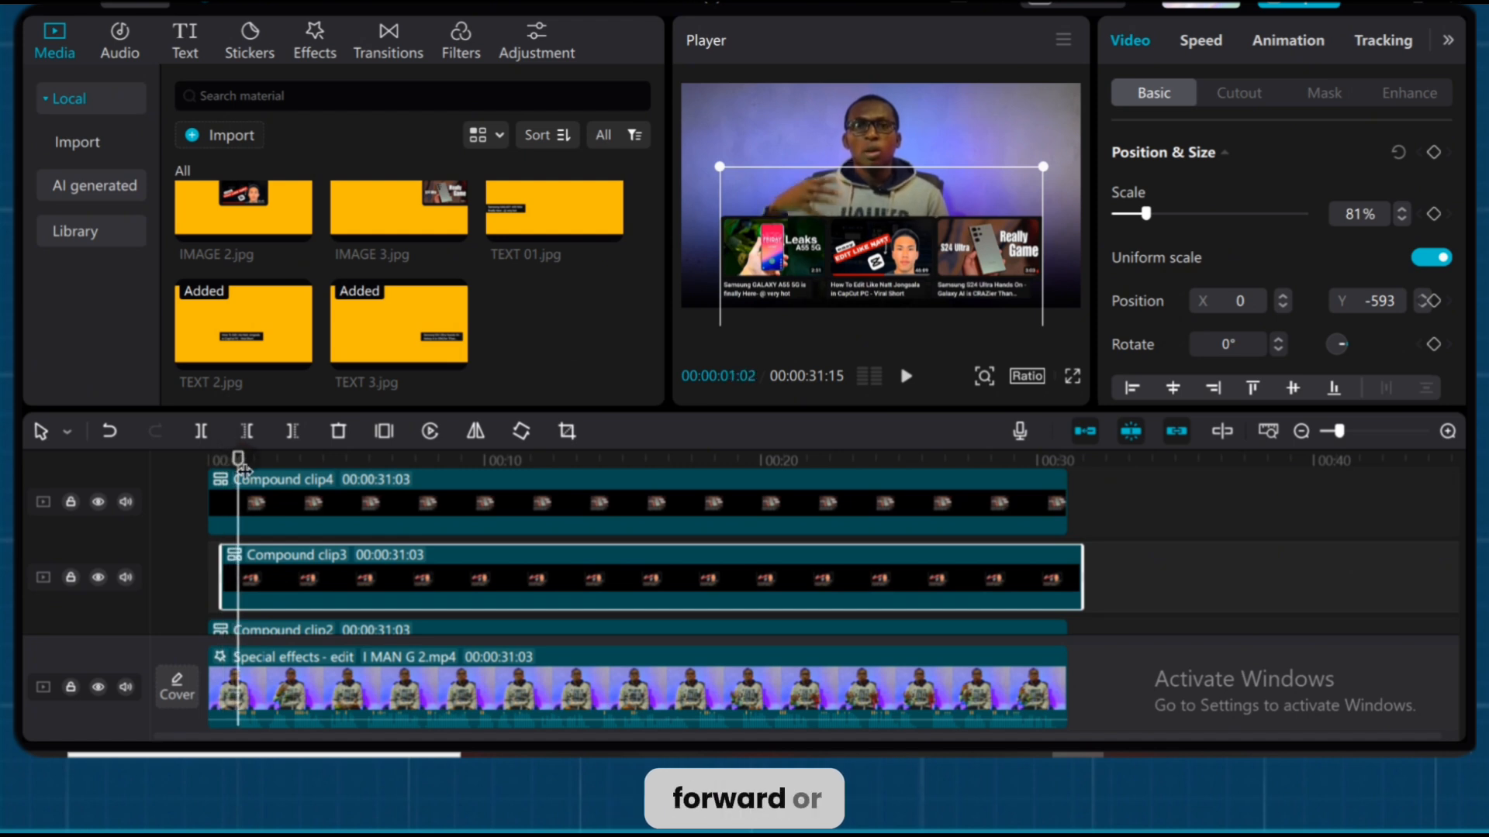
click(276, 490)
drag(276, 490, 307, 491)
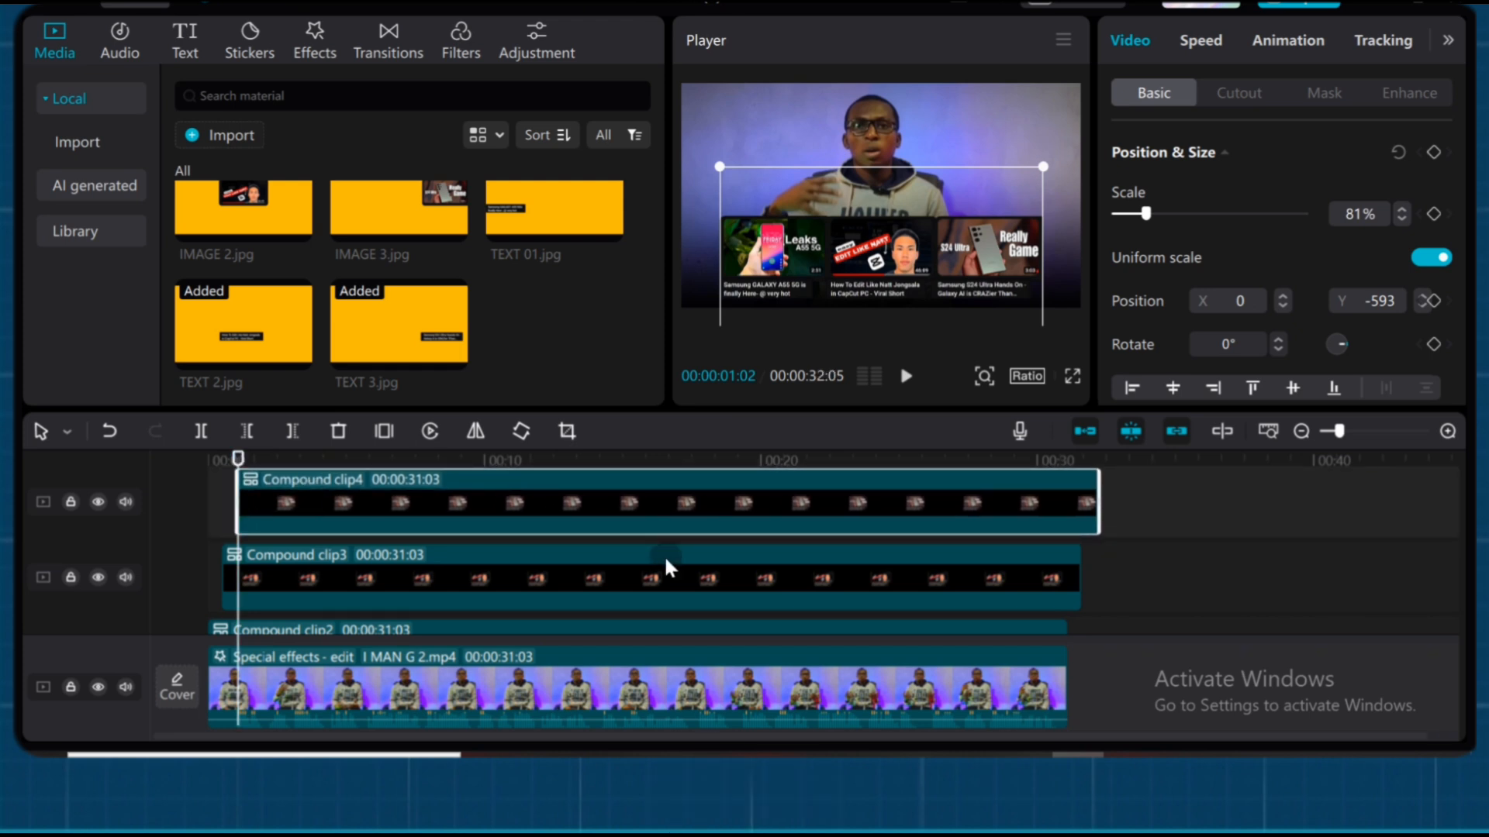
- Give Compound clip2 the Slide Up entrance animation with a duration of 1.1 s
scroll(698, 546, down, 2)
click(556, 588)
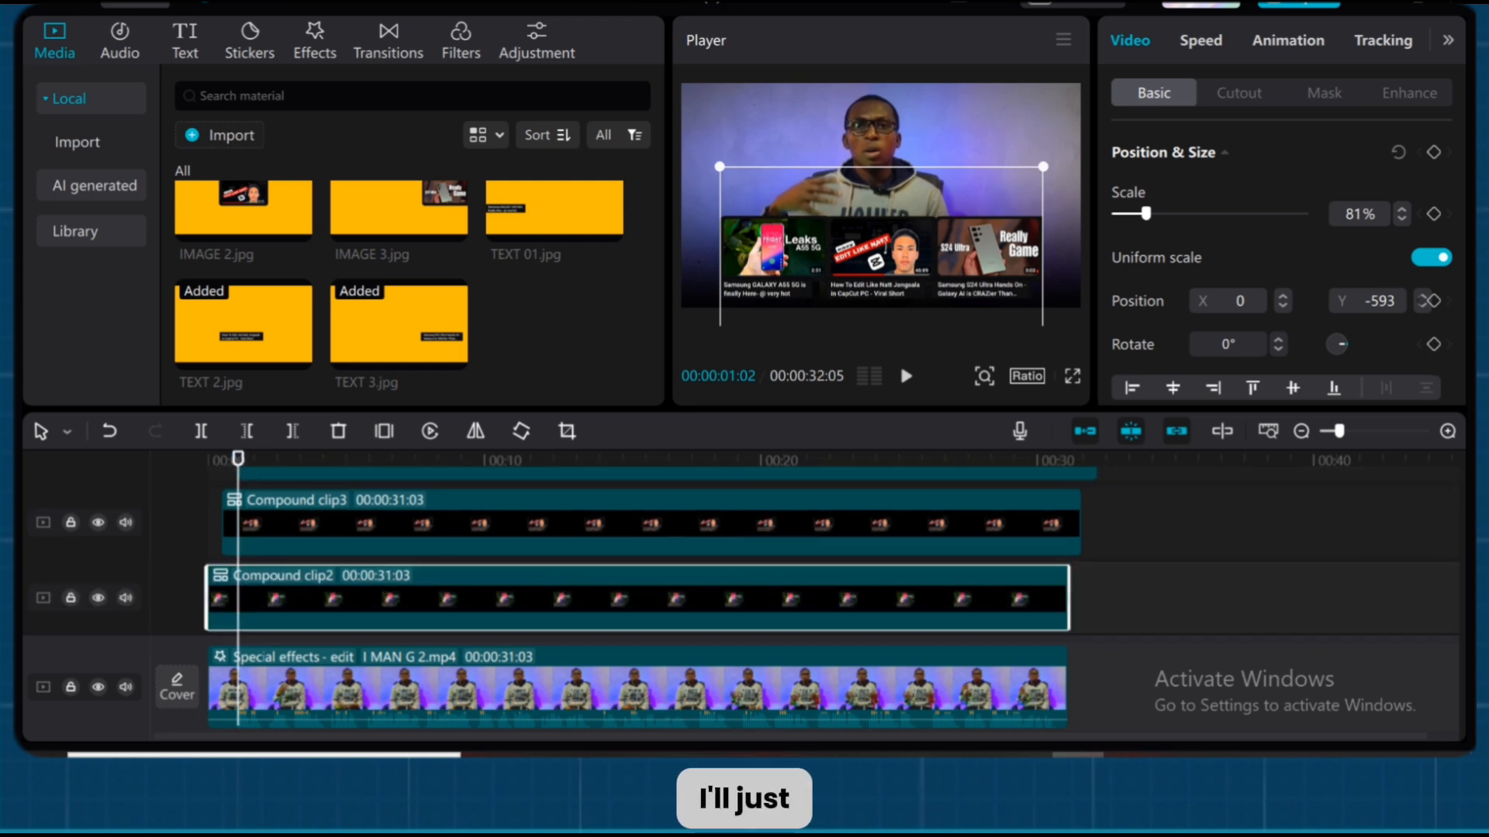
click(1289, 40)
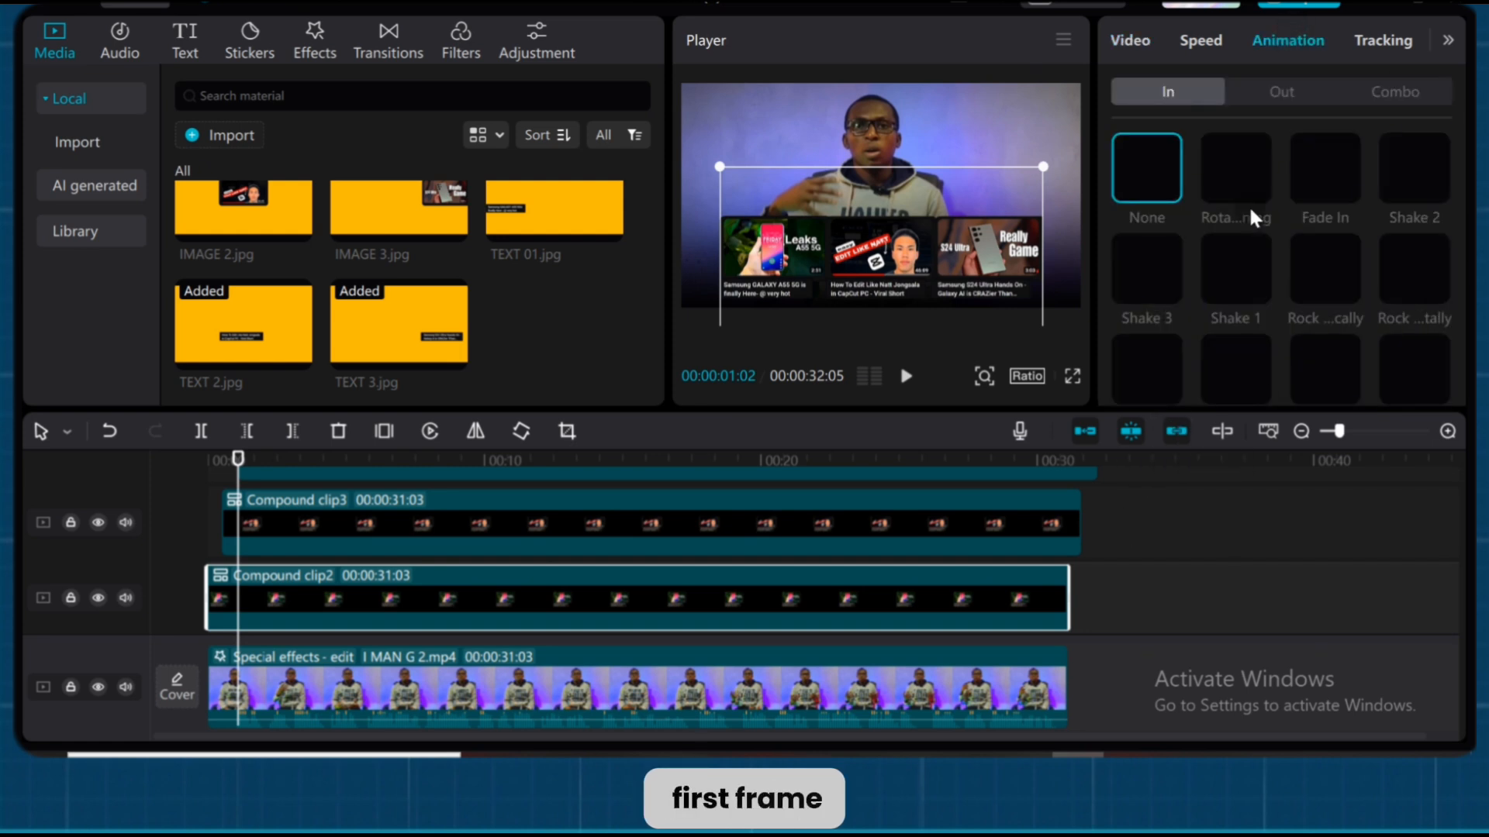
scroll(1345, 310, down, 6)
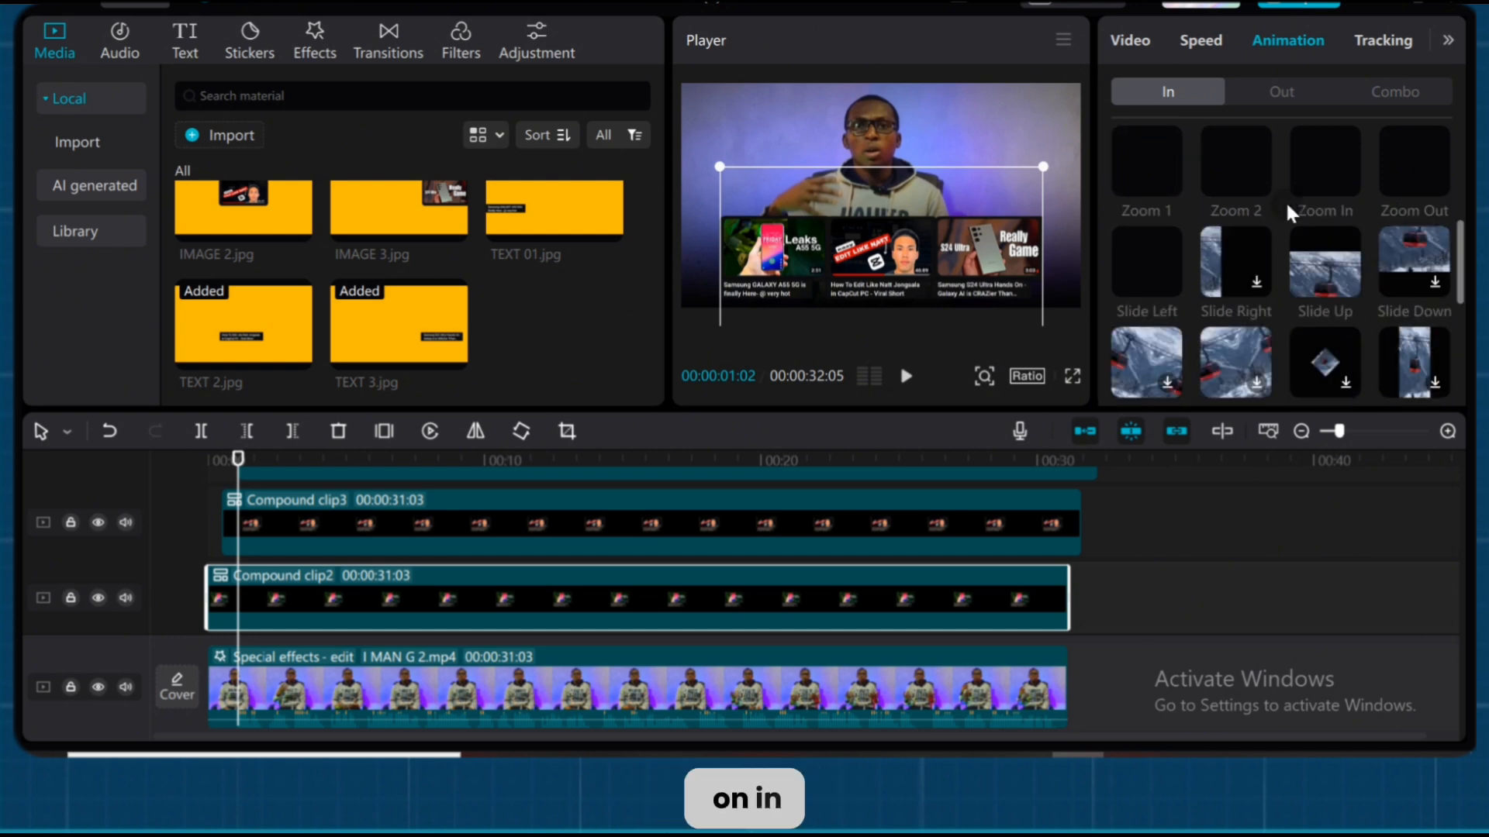
click(1341, 286)
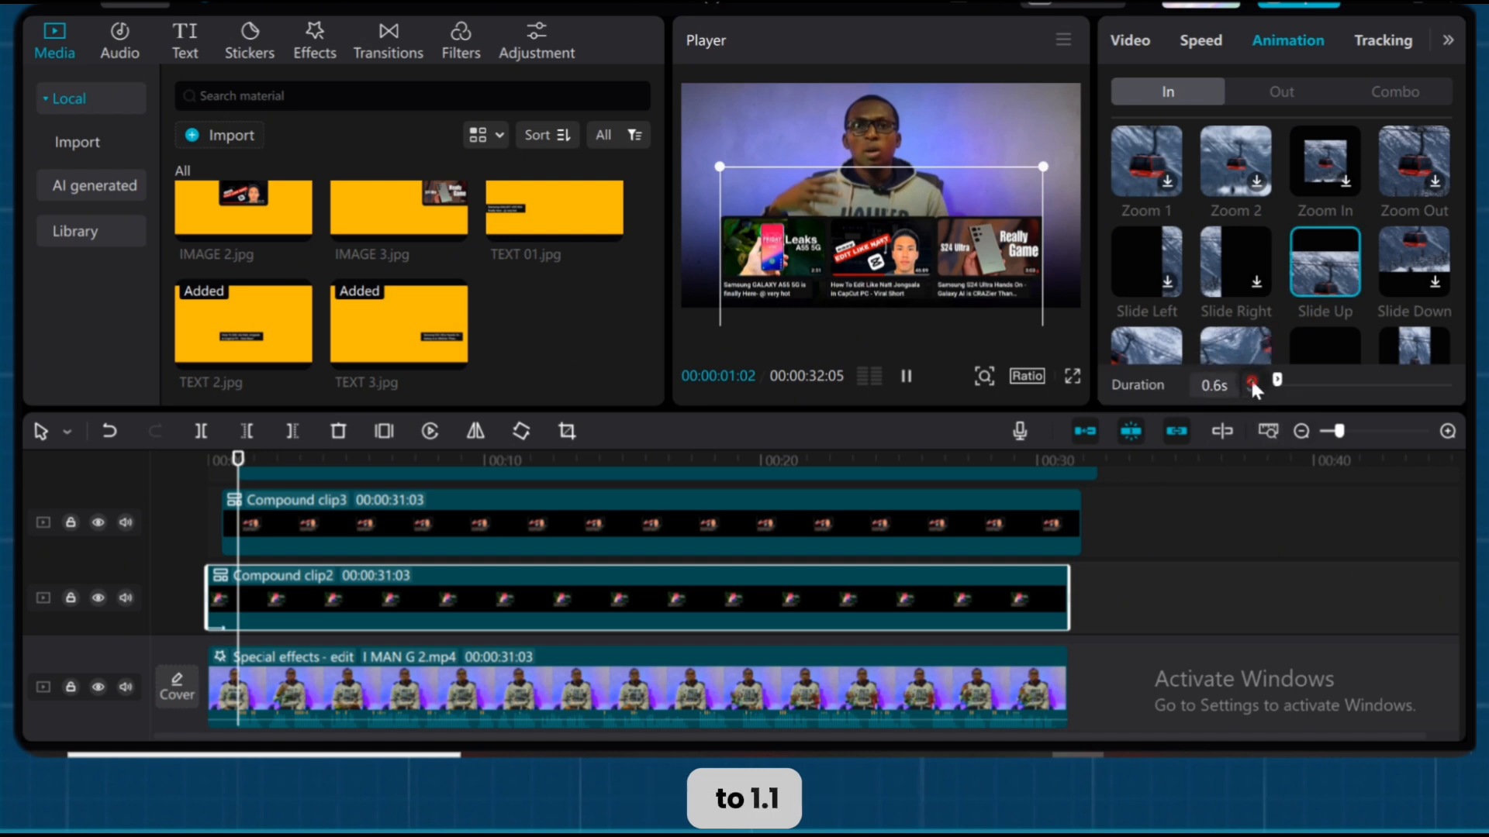
click(1250, 379)
click(1250, 379)
click(1250, 378)
click(1250, 378)
click(1250, 378)
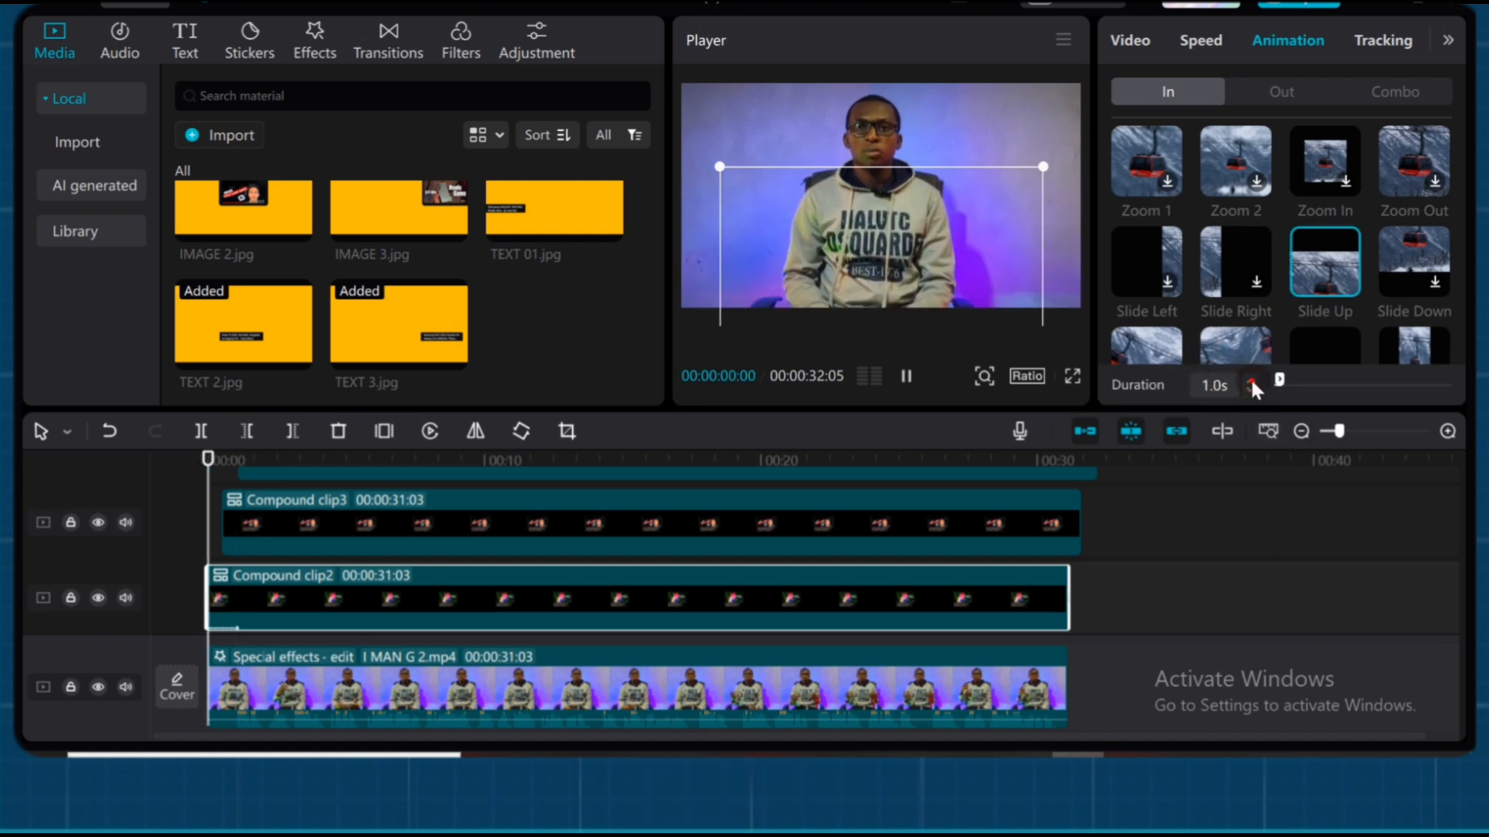
- Give Compound clip3 the Slide Up entrance animation with a duration of 1.1 s
click(727, 514)
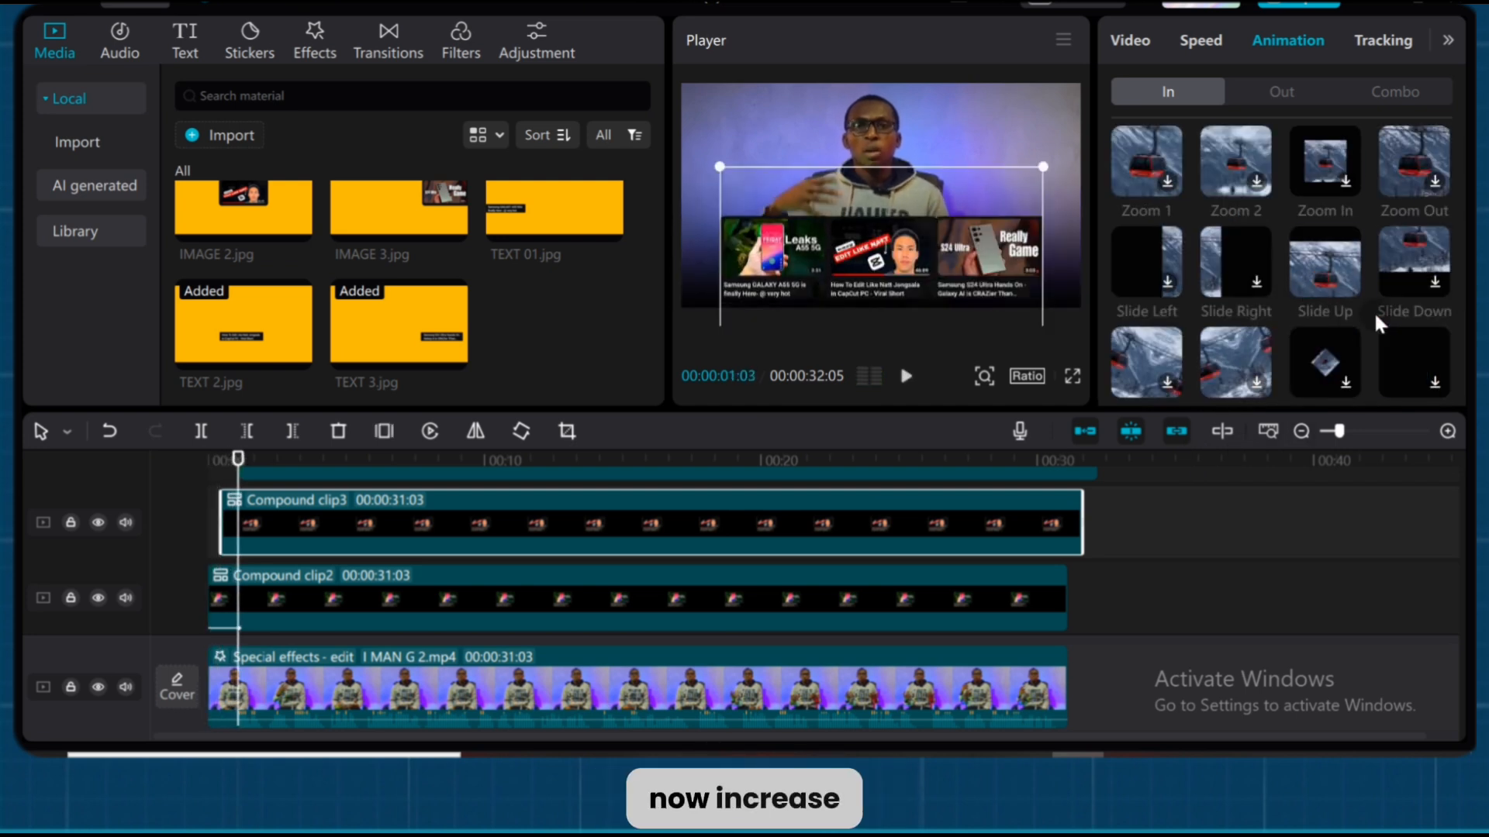
click(1331, 284)
click(1252, 377)
click(1251, 378)
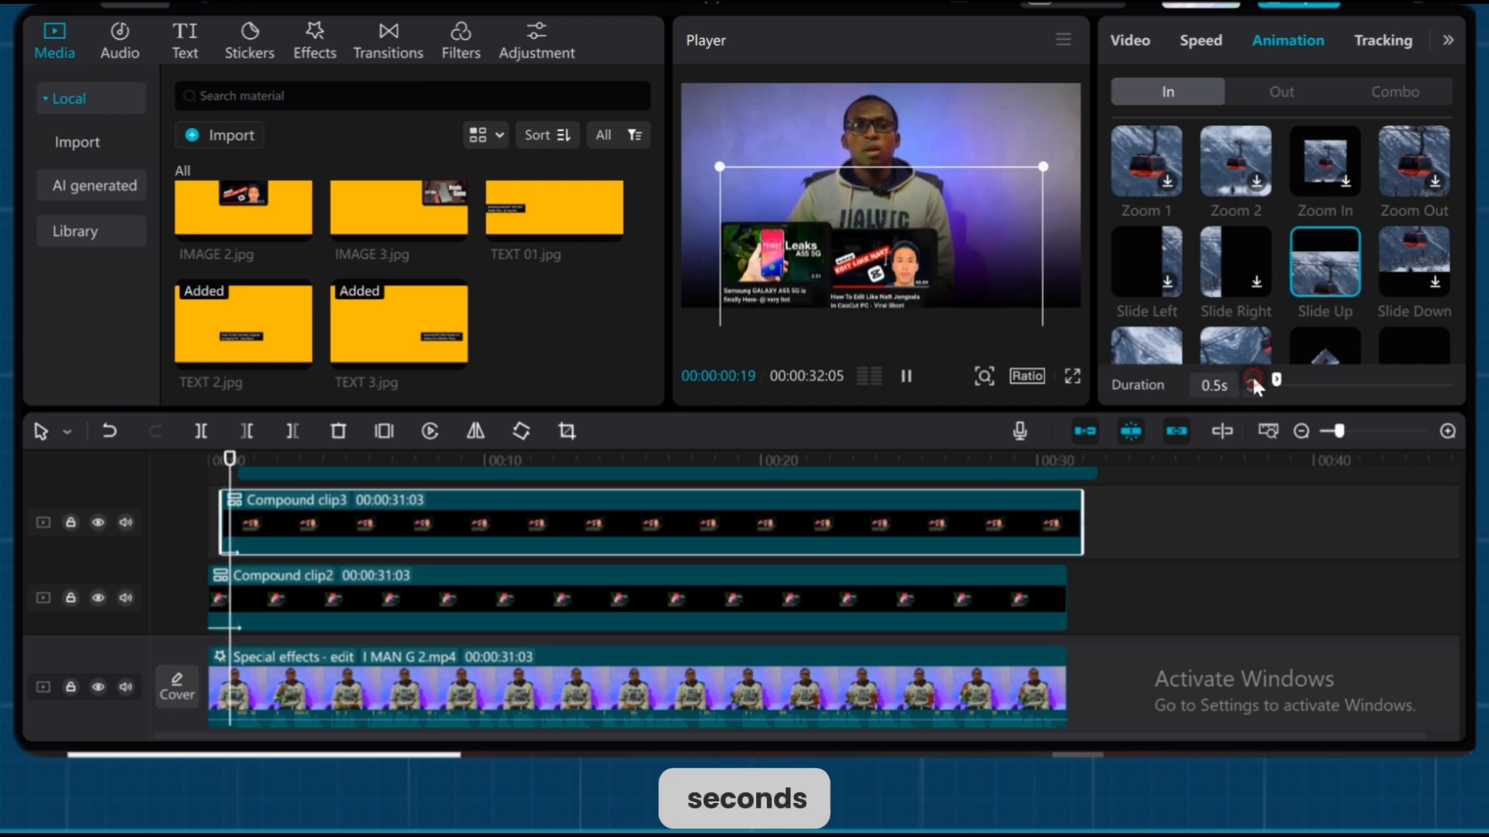
click(1251, 377)
click(1252, 378)
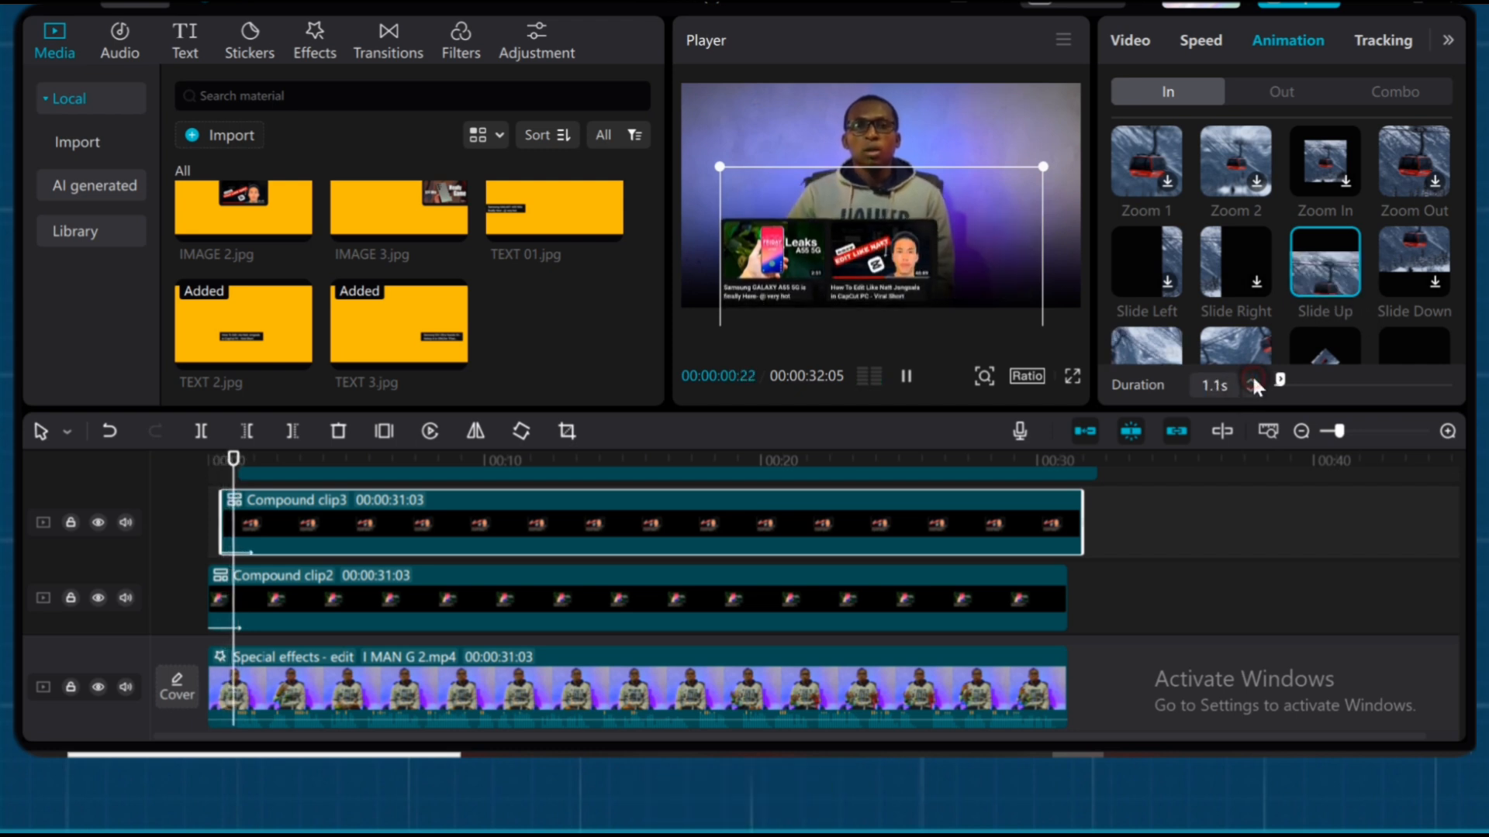
- Give Compound clip4 the Slide Up entrance animation with a duration of 1.1 s
scroll(1208, 477, up, 1)
click(978, 490)
click(1324, 267)
click(1251, 379)
click(1251, 379)
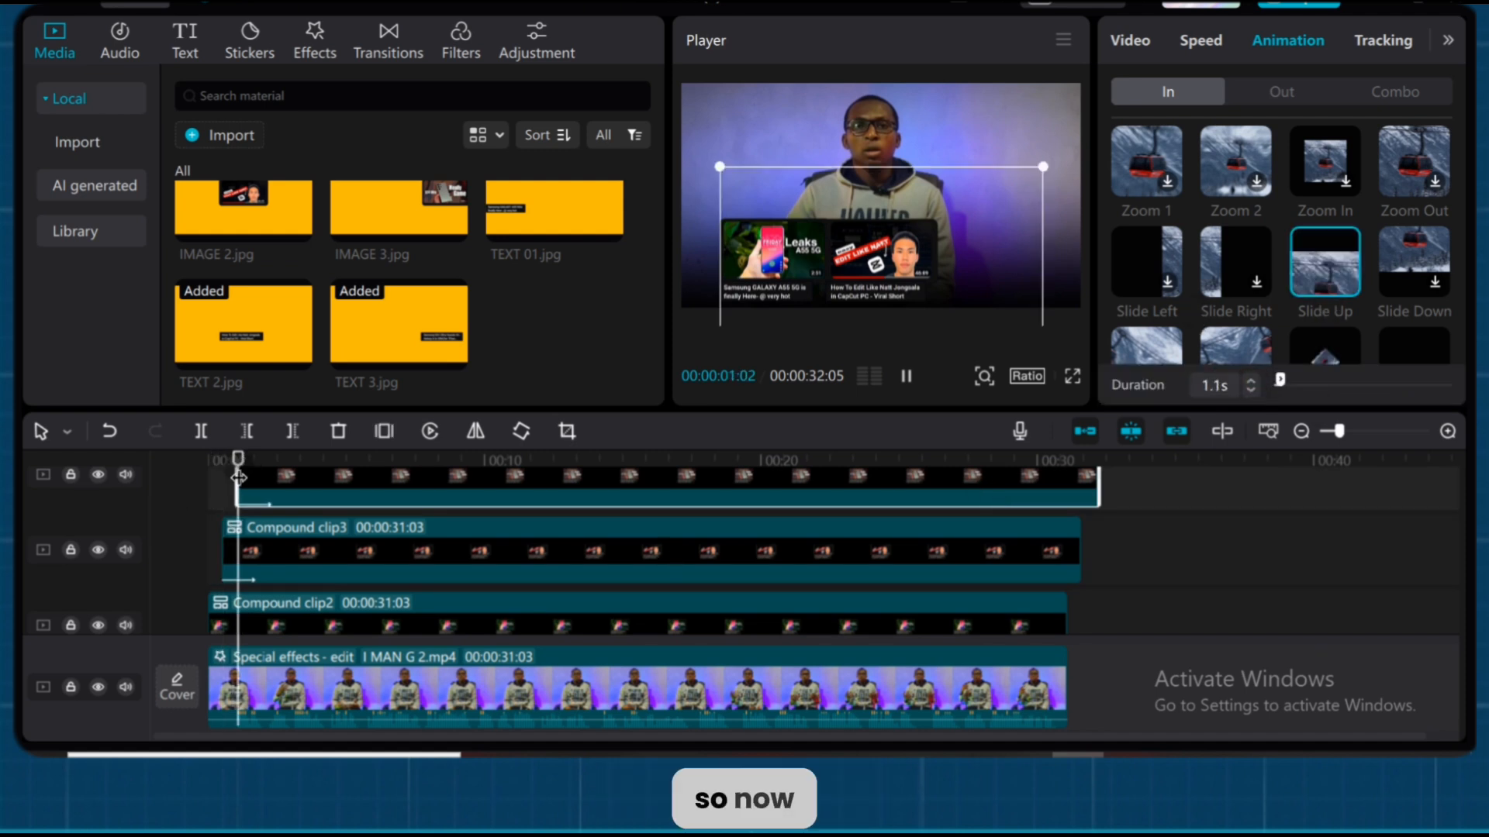
- Apply the Black Noise video effect to Compound clip2 and set its speed to 2
drag(301, 464, 206, 484)
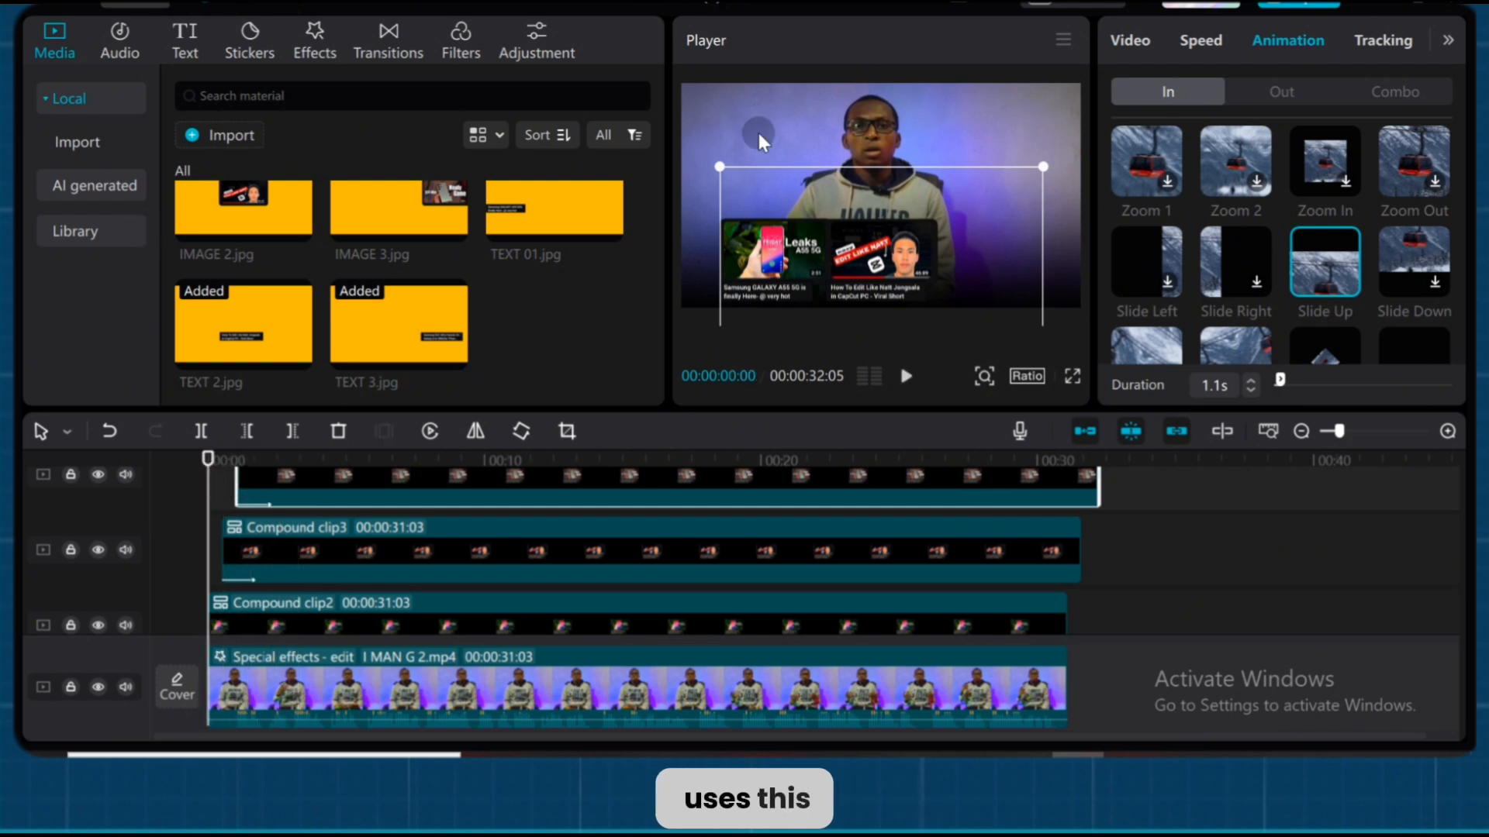
click(312, 45)
scroll(556, 231, down, 3)
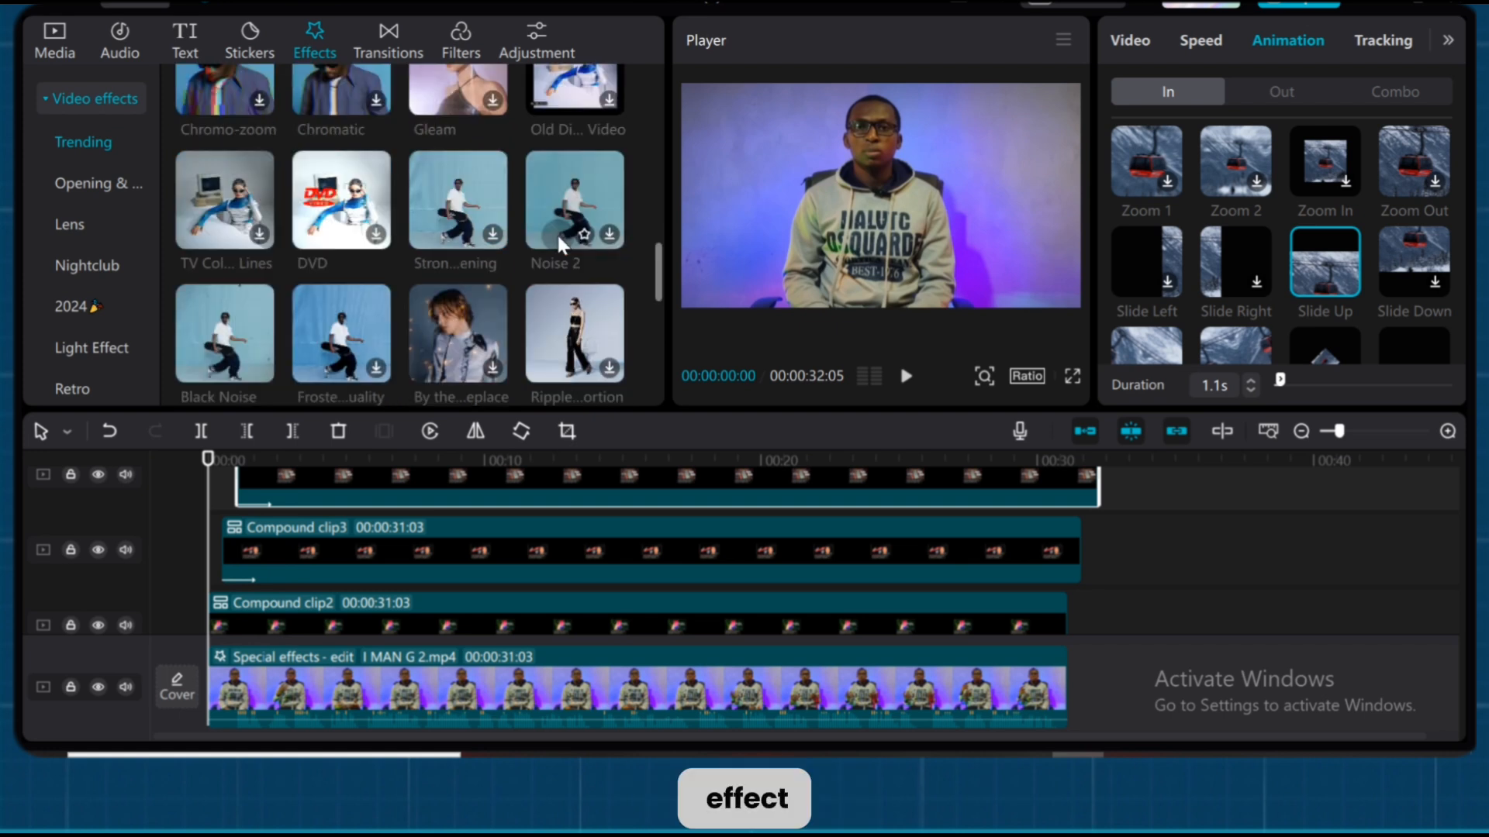
mouse_move(202, 346)
scroll(583, 544, down, 2)
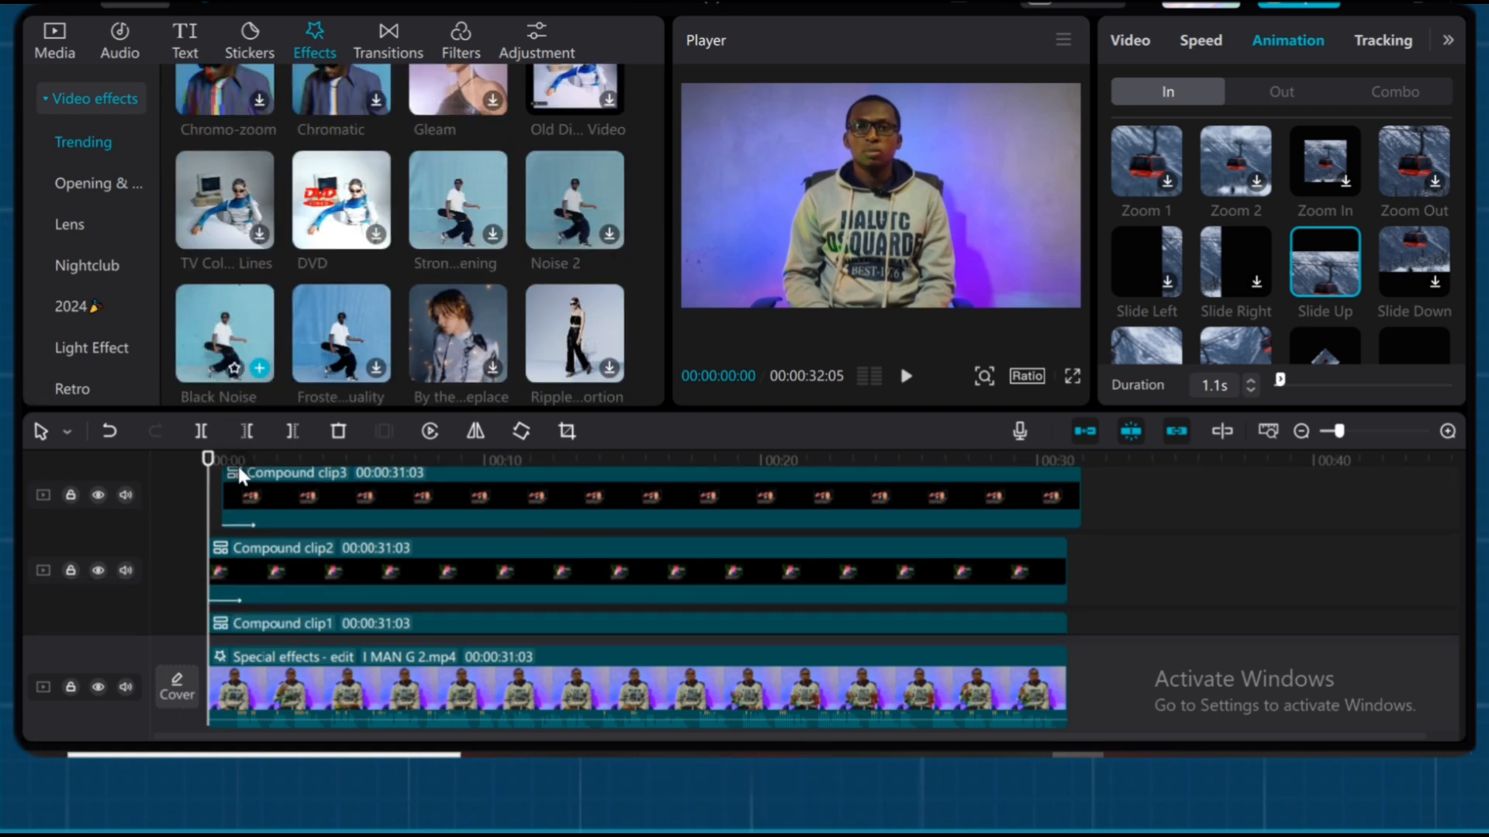
drag(235, 330, 268, 567)
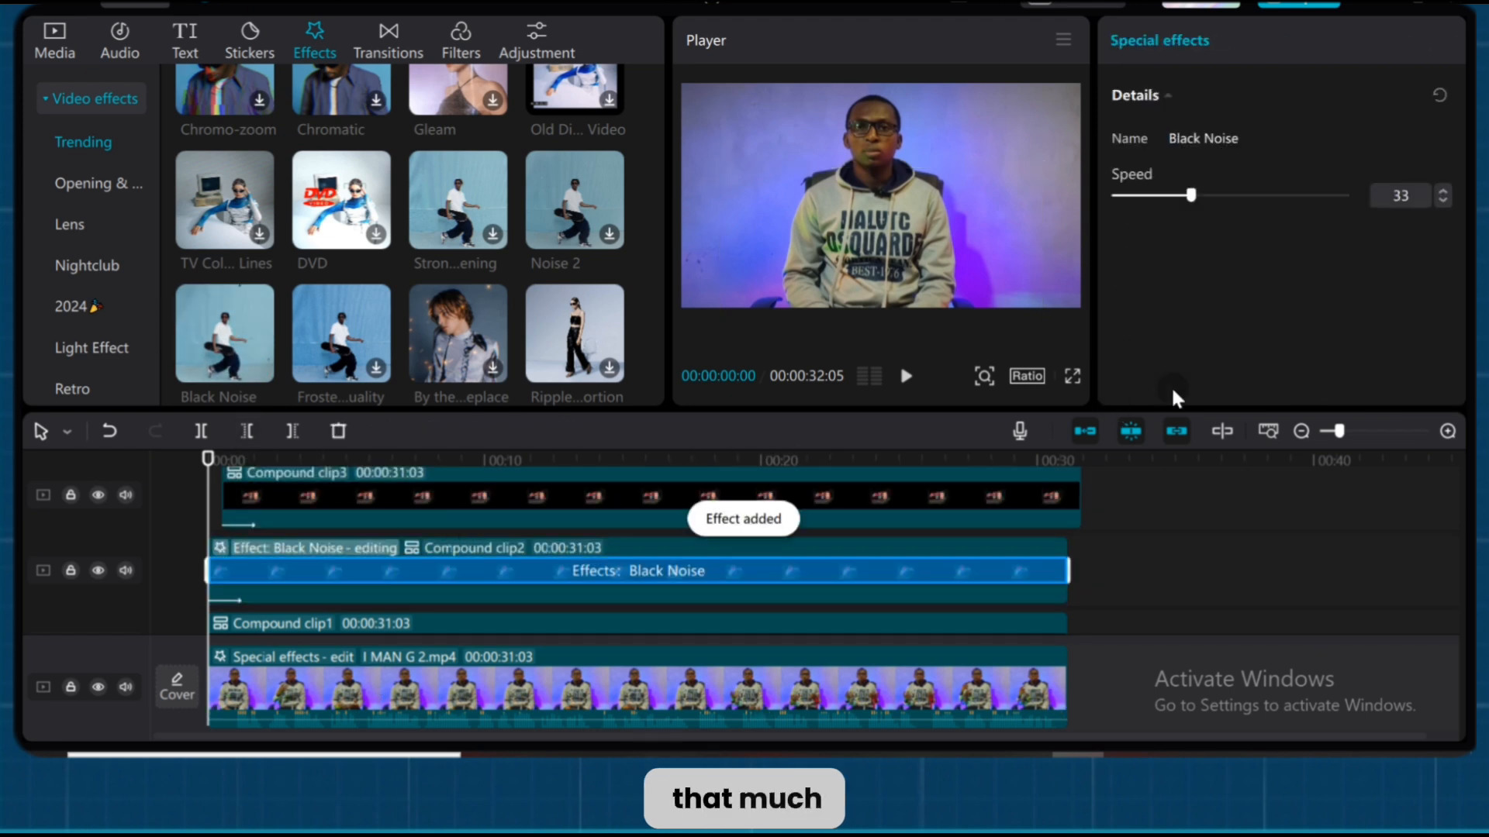
click(1119, 196)
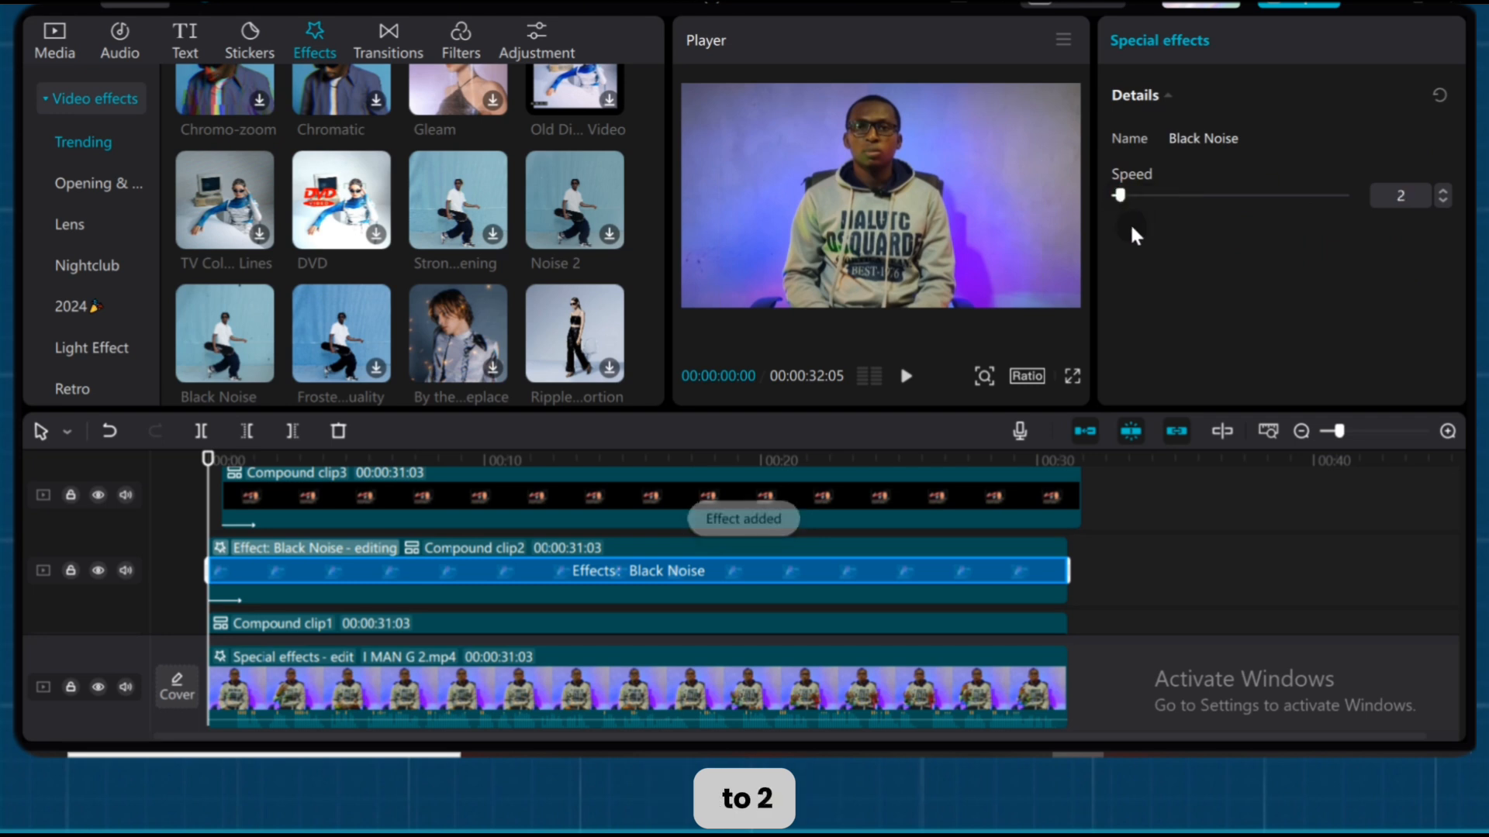
- Apply the Black Noise effect to Compound clip3 and Compound clip4, setting the speed to 2 on each
drag(205, 319, 296, 479)
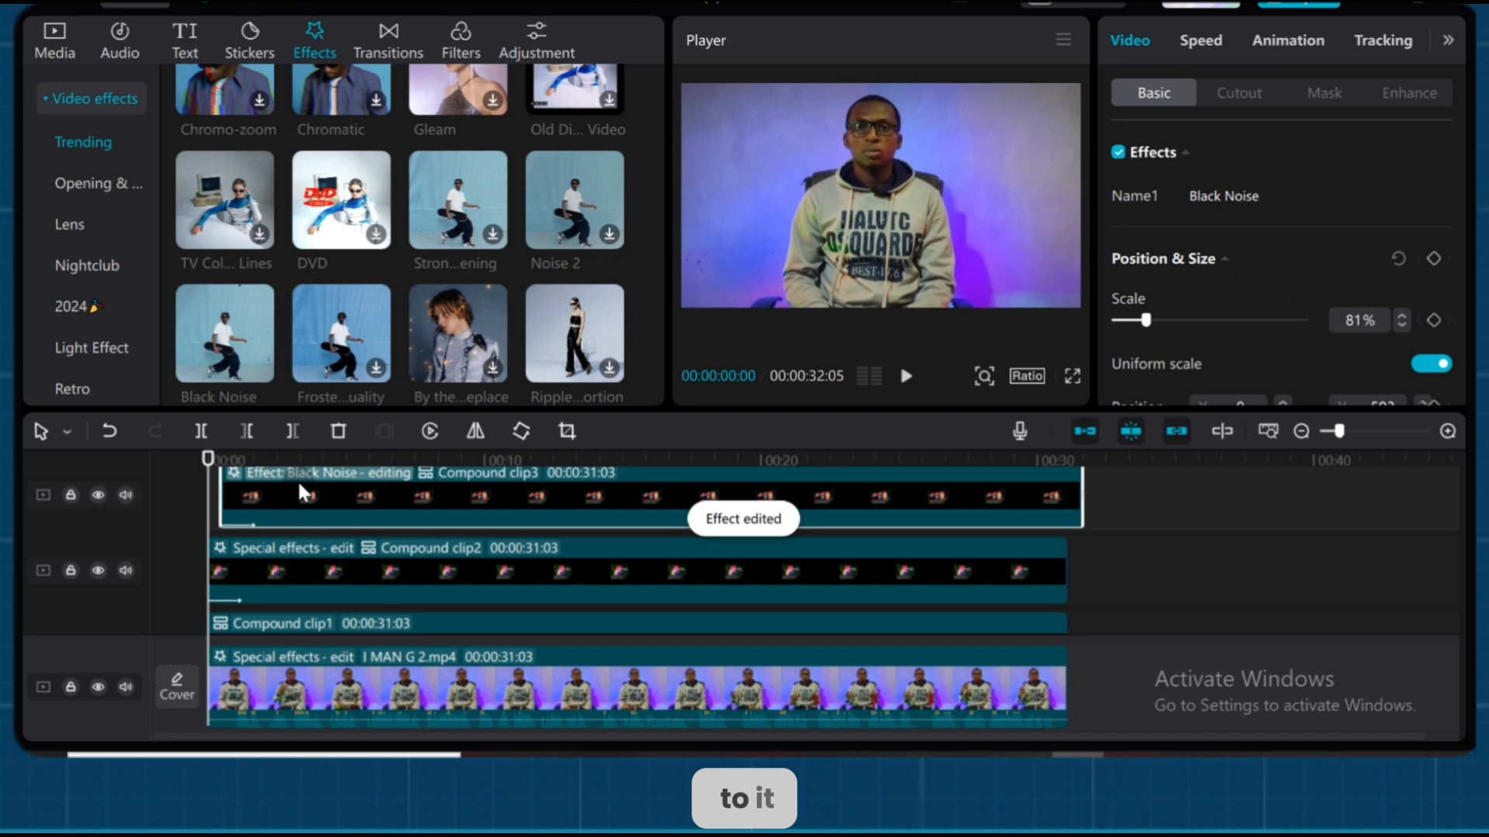
click(1118, 195)
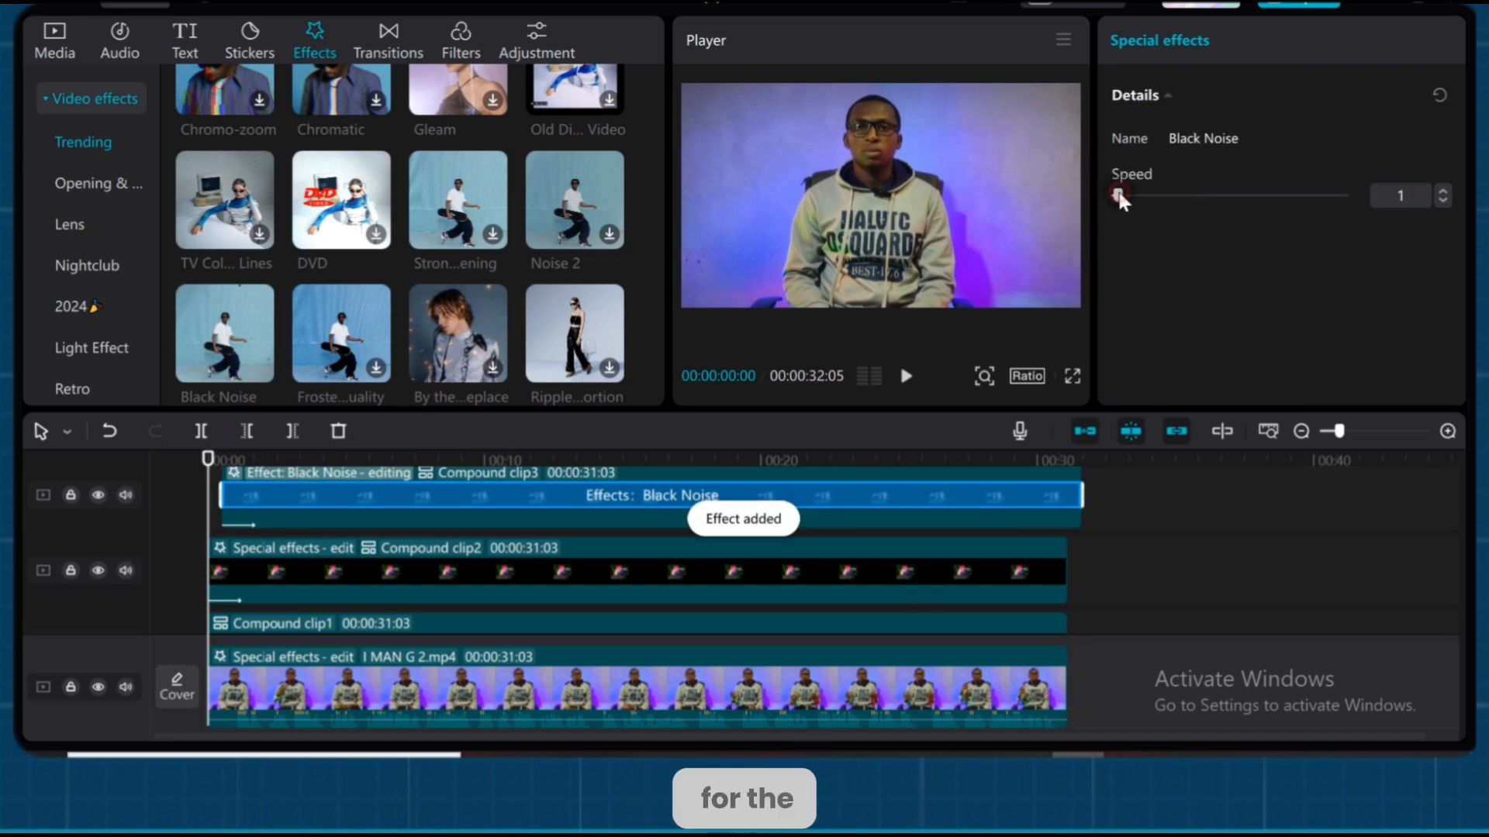
scroll(1261, 497, up, 3)
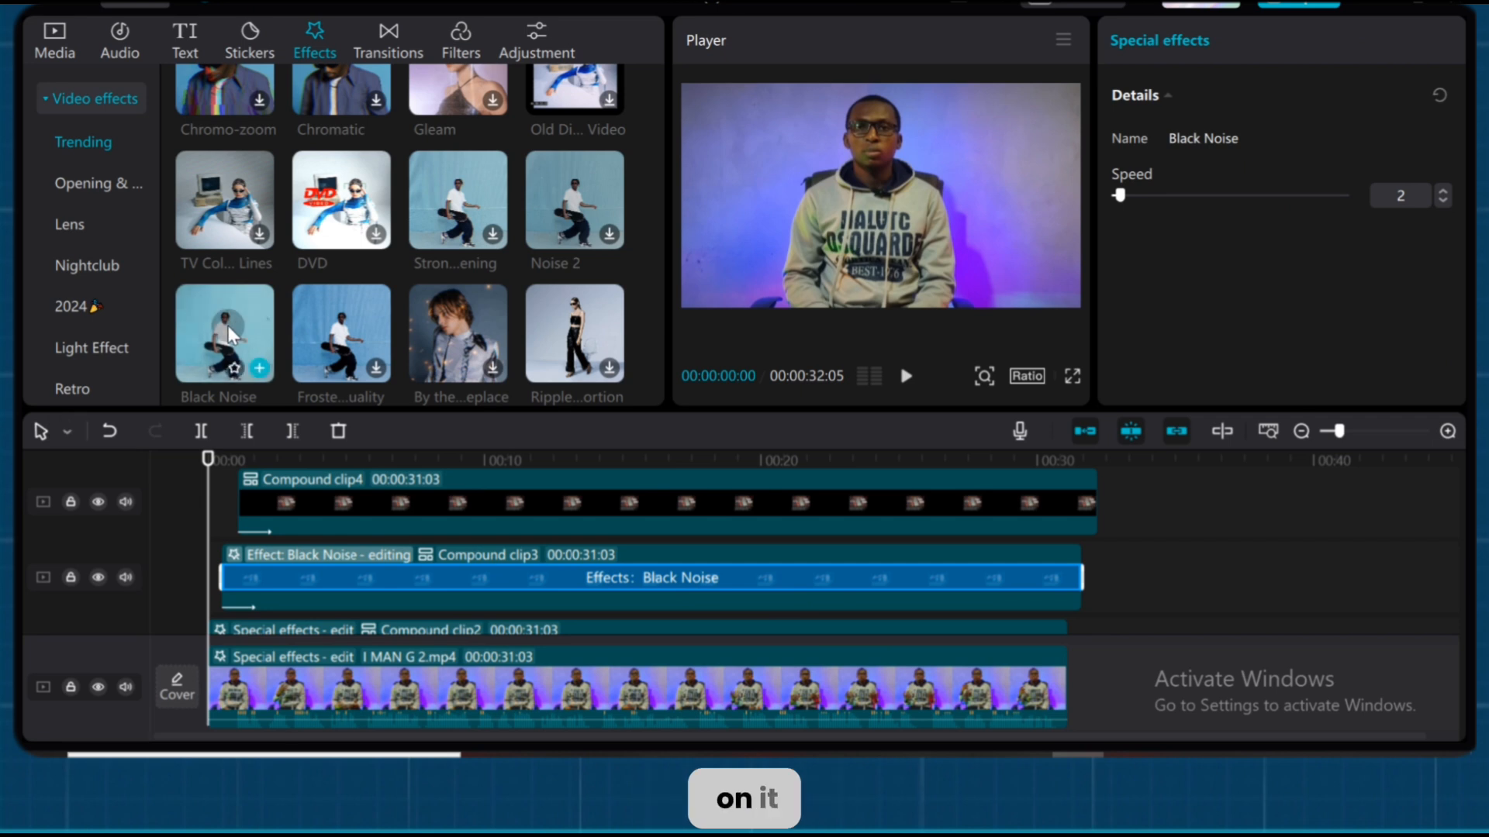
click(228, 326)
drag(269, 503, 277, 504)
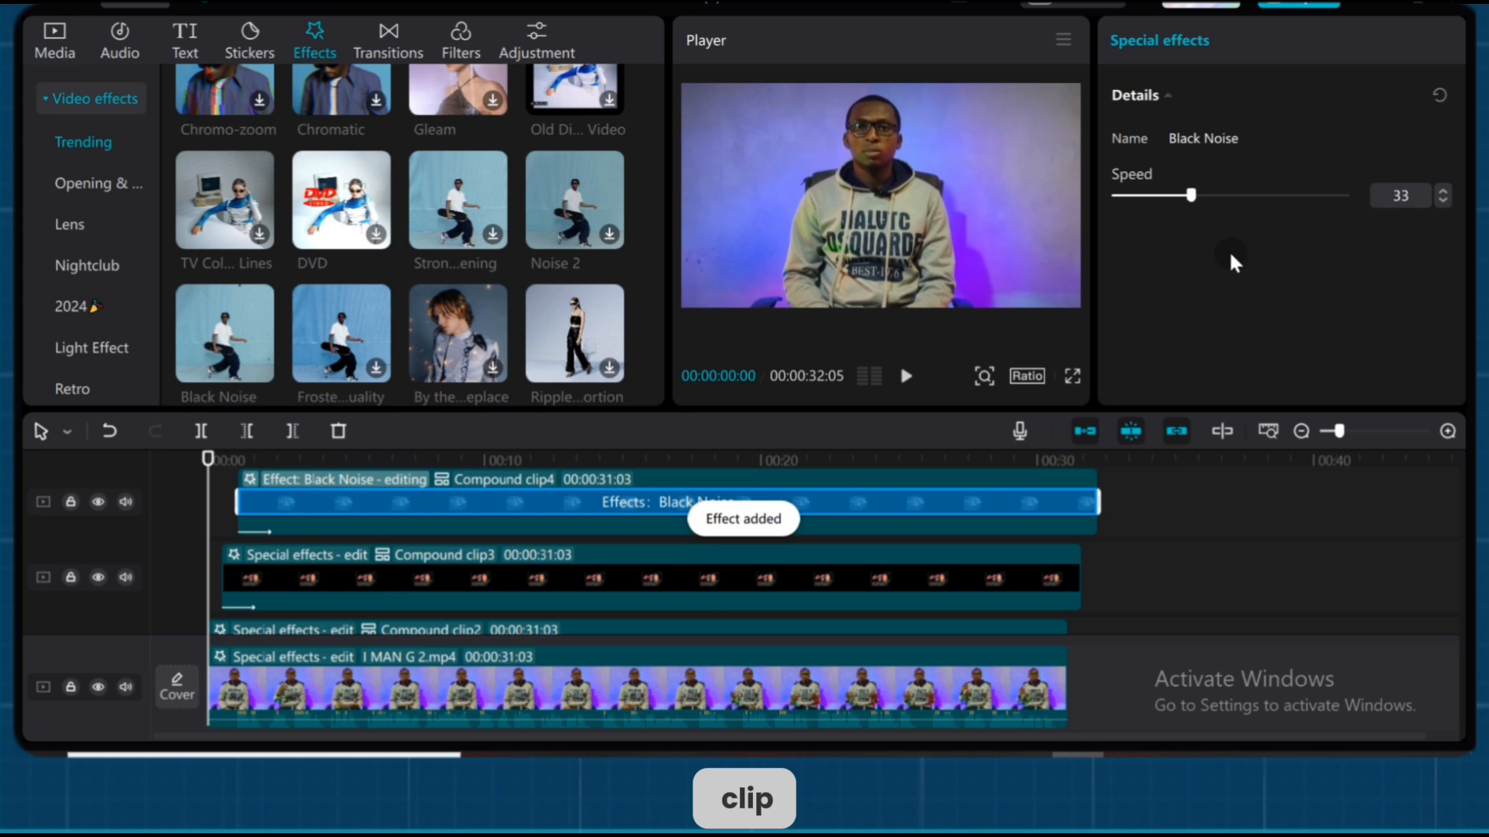
drag(1138, 198, 1129, 198)
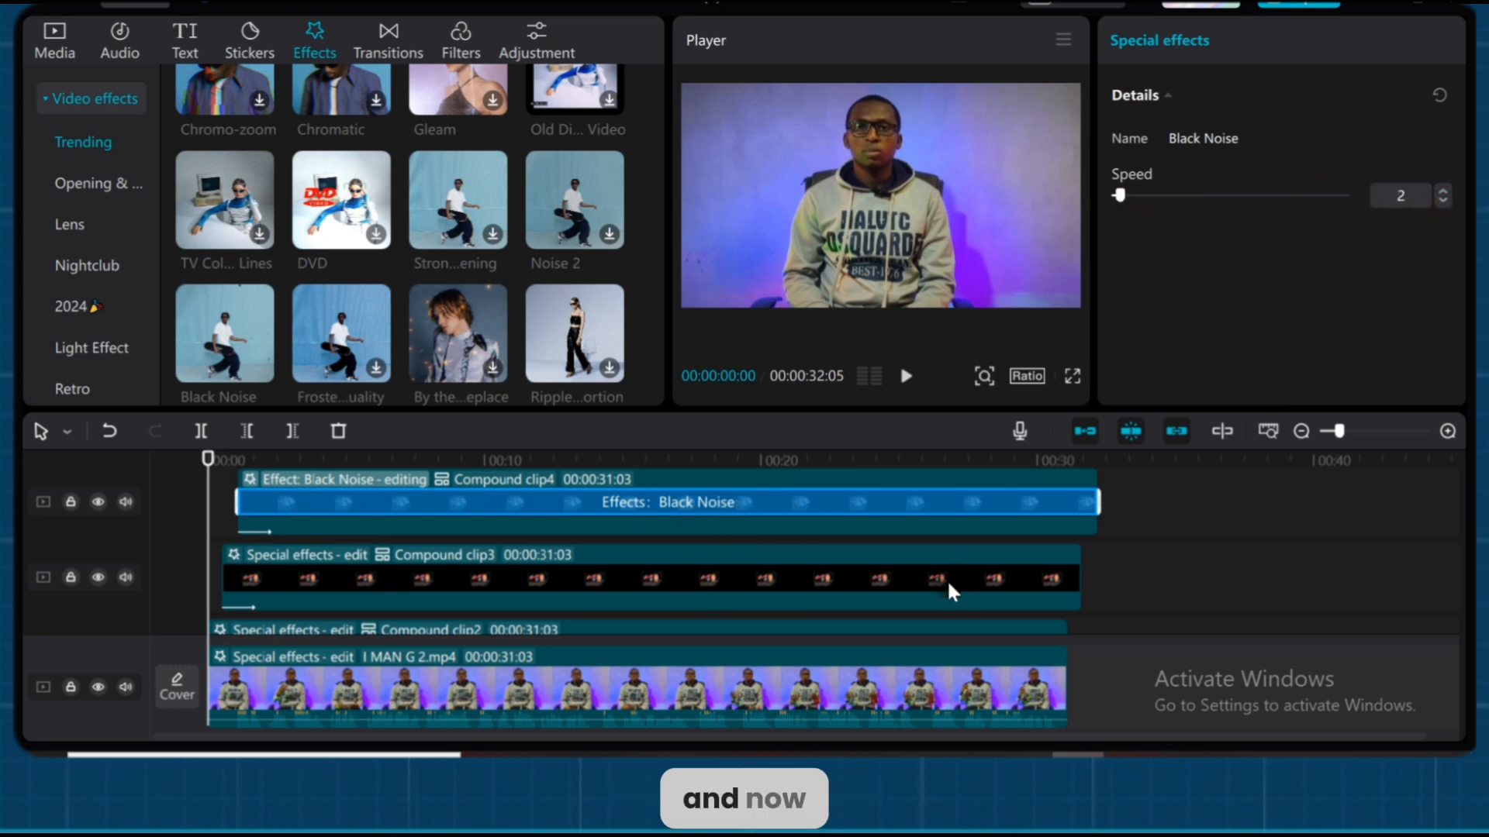
- Apply the Camera Shake effect to Compound clip3 with a range of 3 and a speed of 3
click(707, 583)
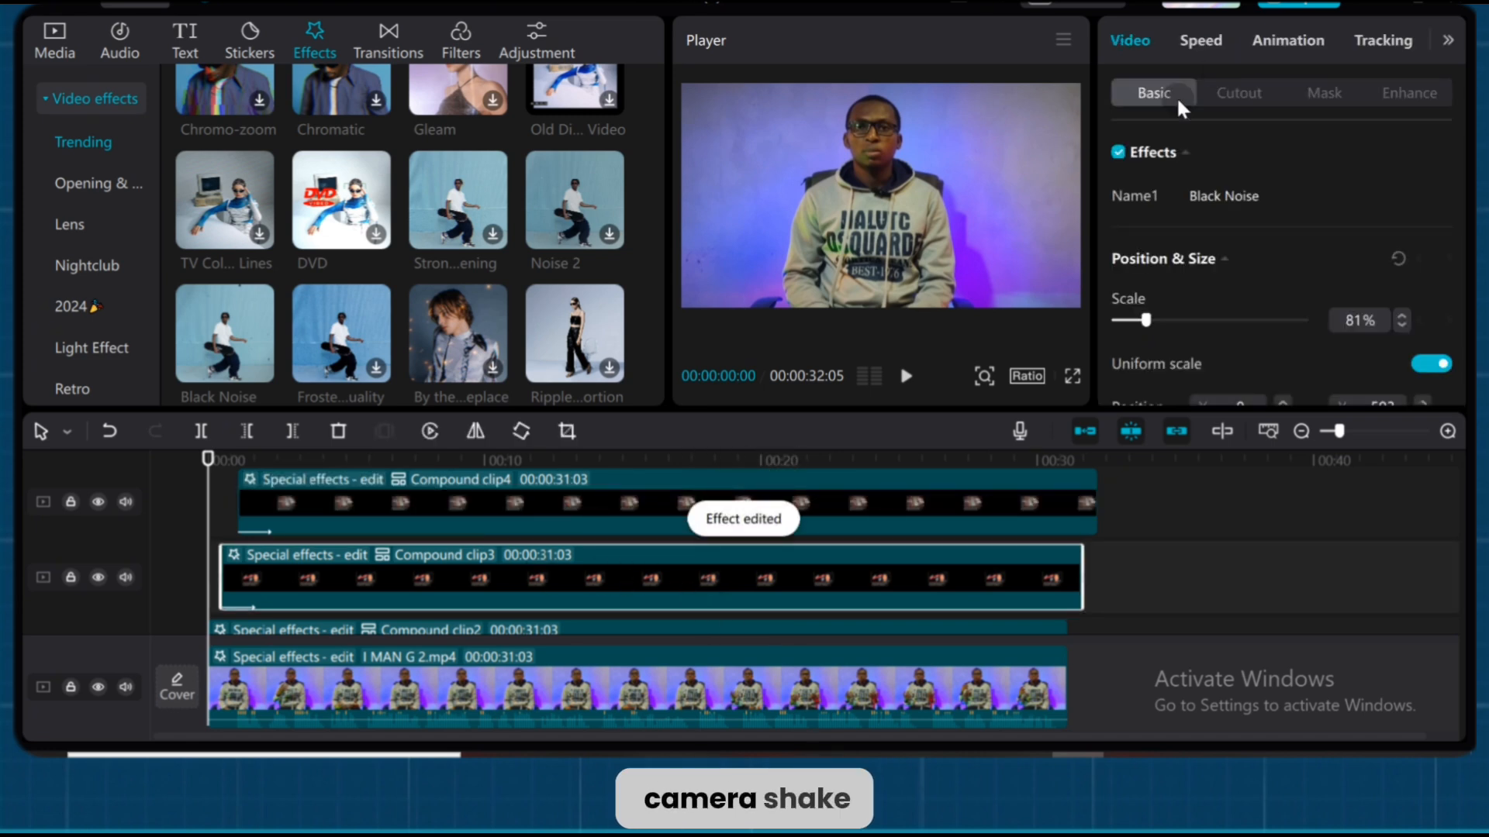
scroll(435, 256, up, 3)
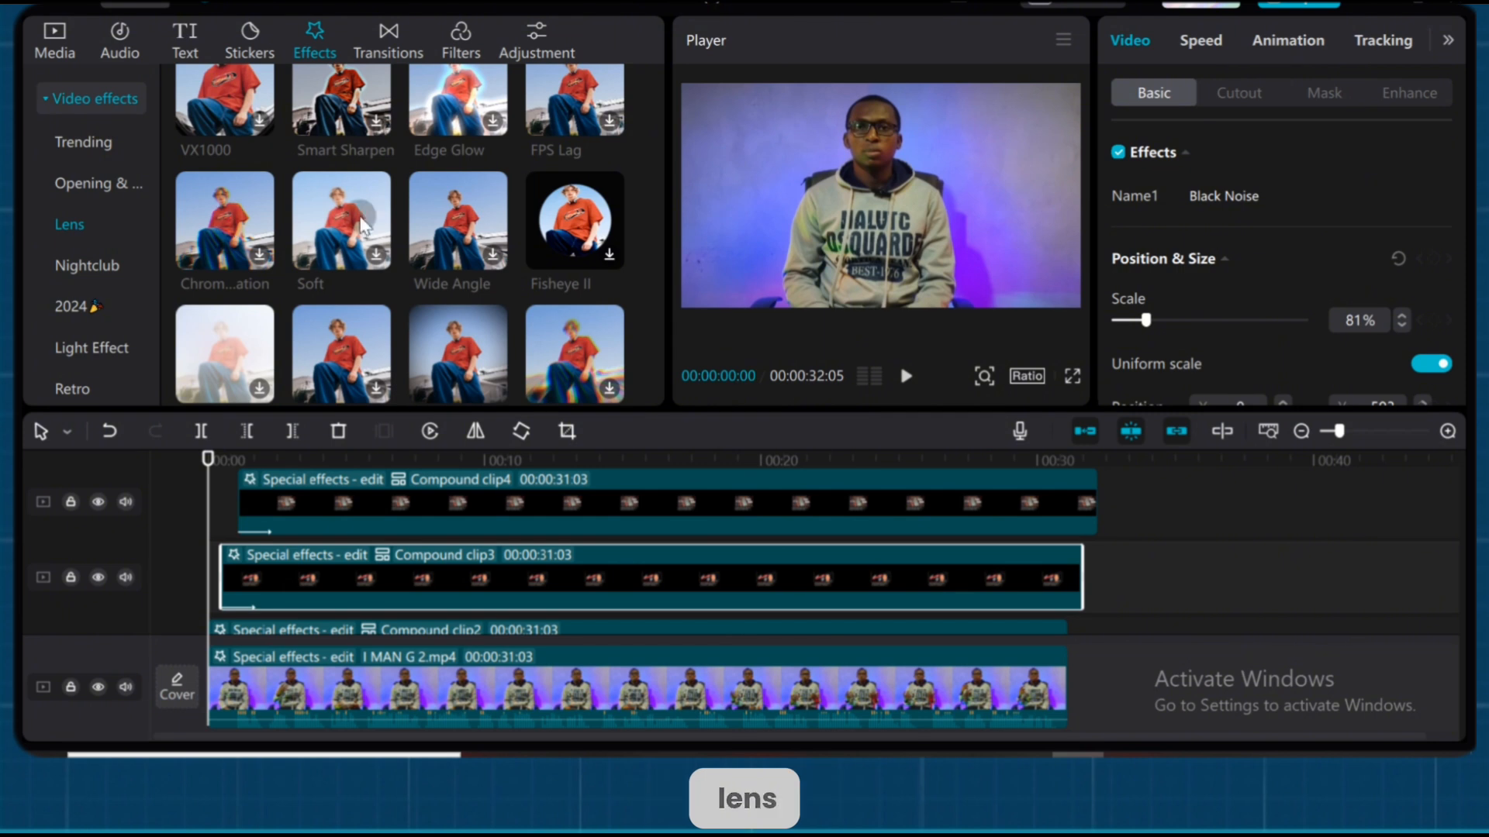
scroll(480, 253, up, 2)
scroll(495, 254, down, 2)
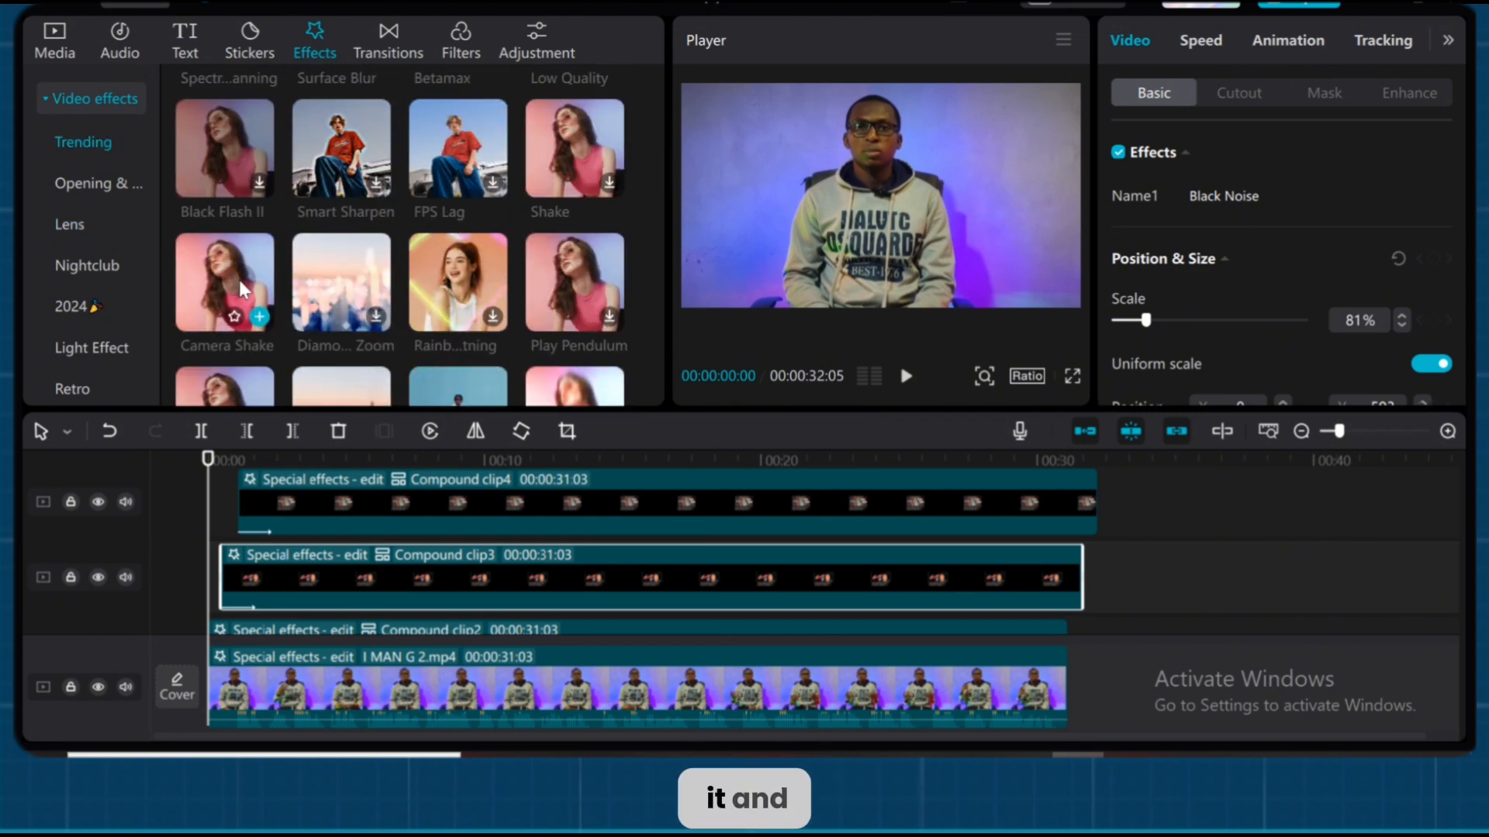
drag(239, 280, 242, 569)
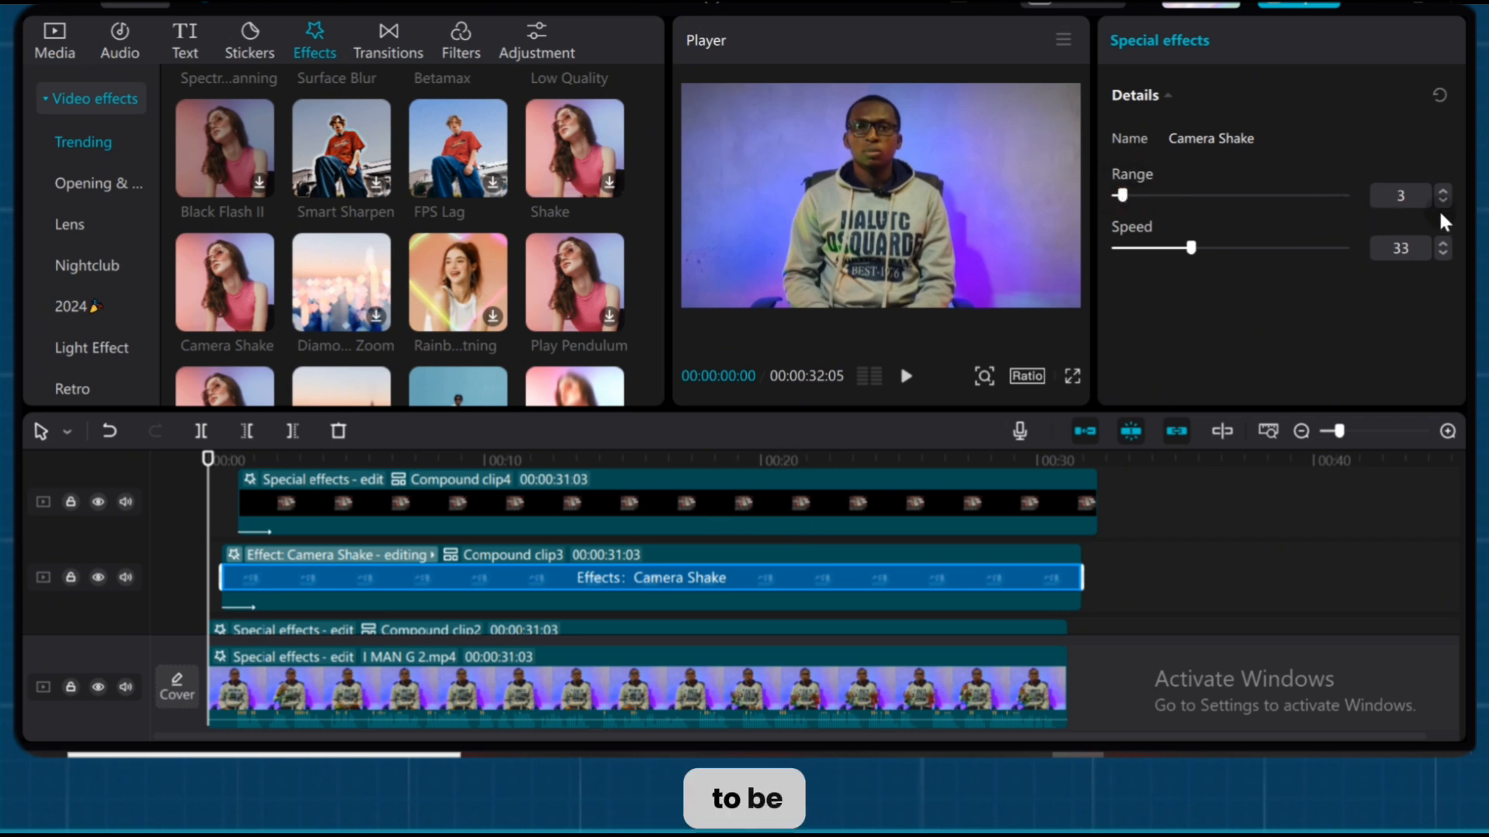
click(1126, 249)
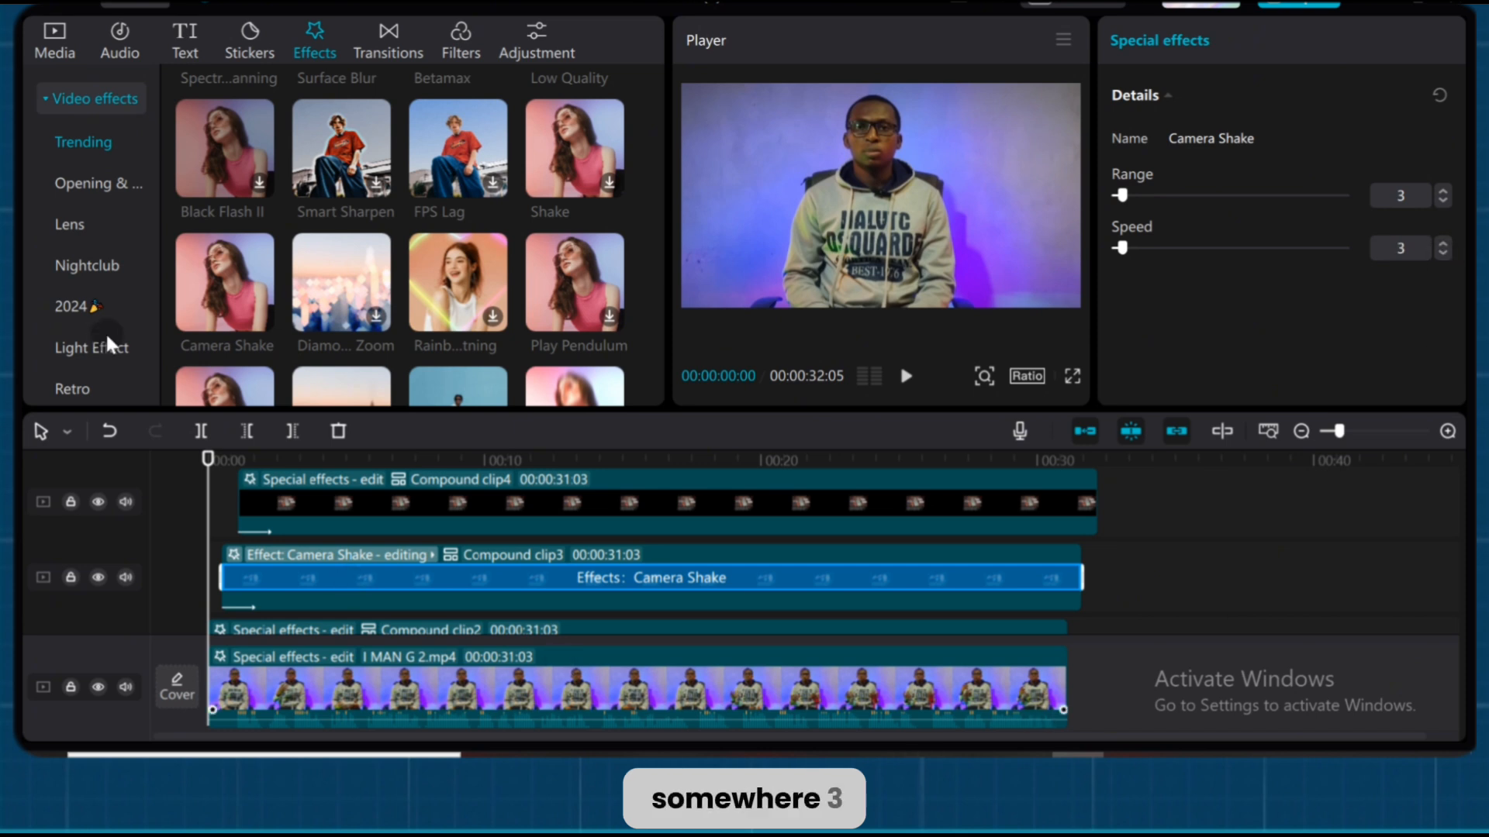
- Apply the Camera Shake effect to Compound clip4 with a range of 2 and a speed of 2
drag(225, 283, 281, 482)
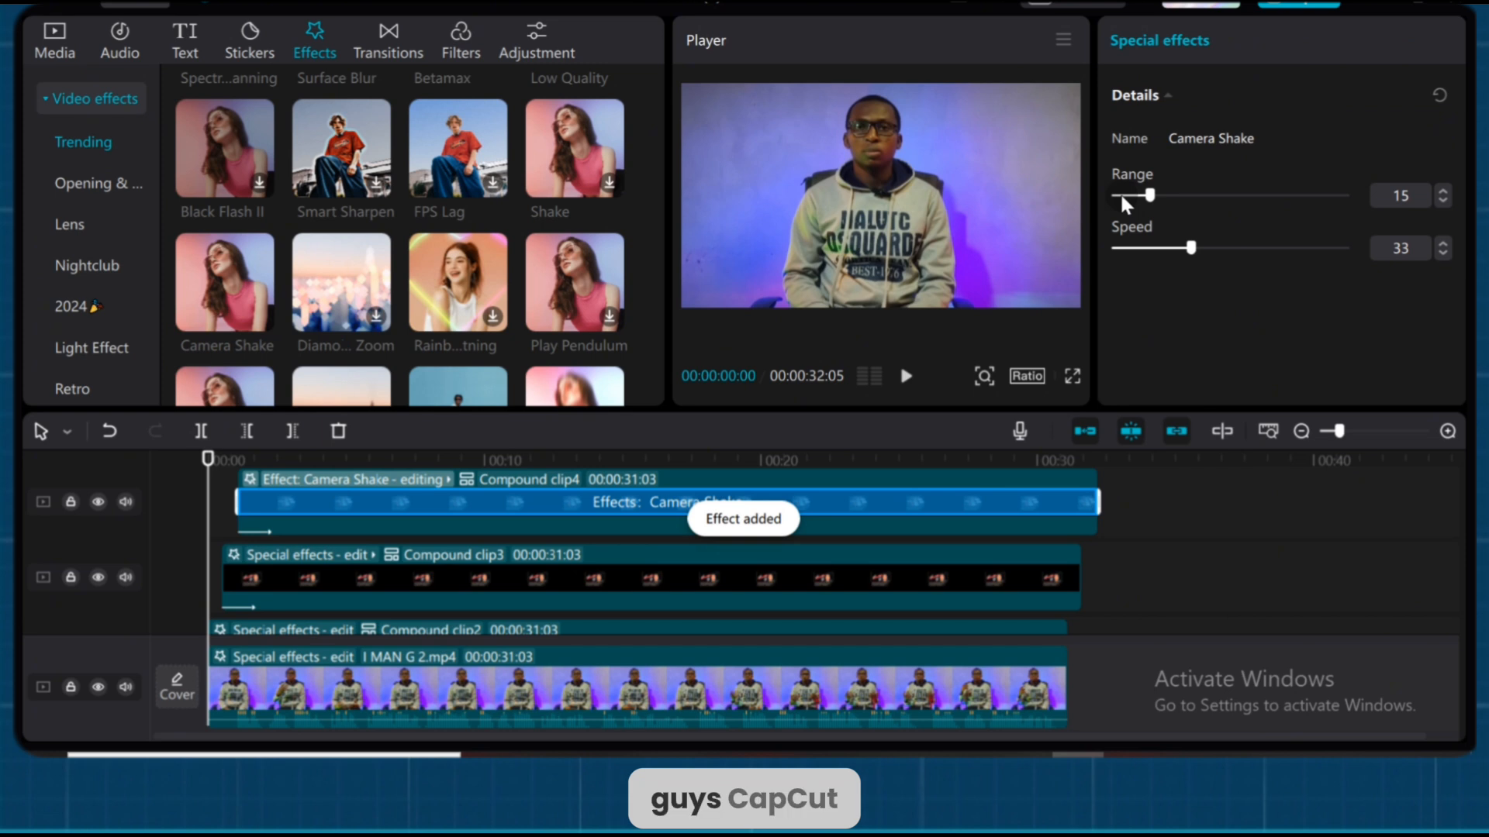
click(1121, 247)
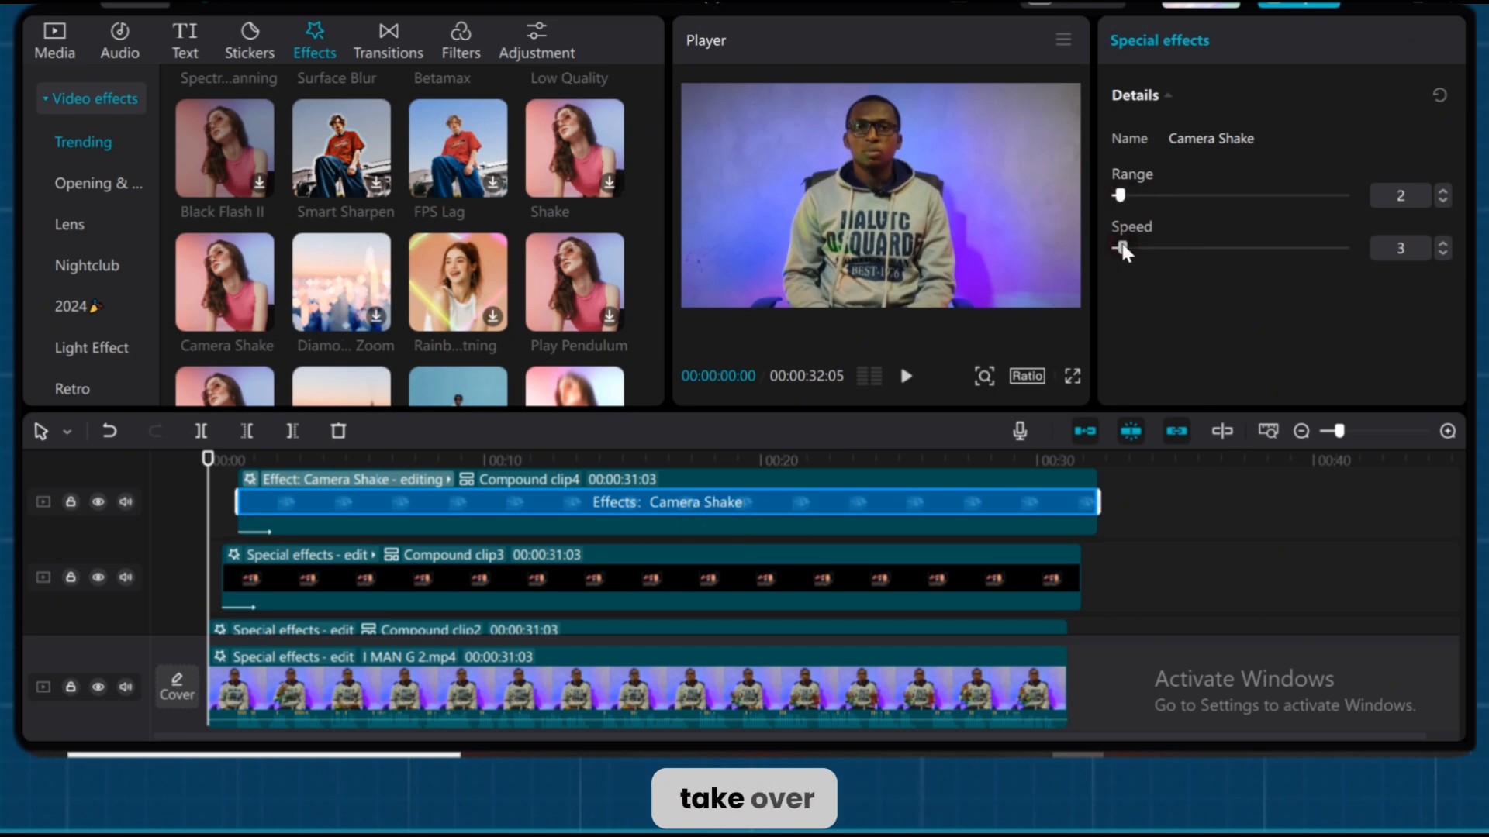
click(1443, 253)
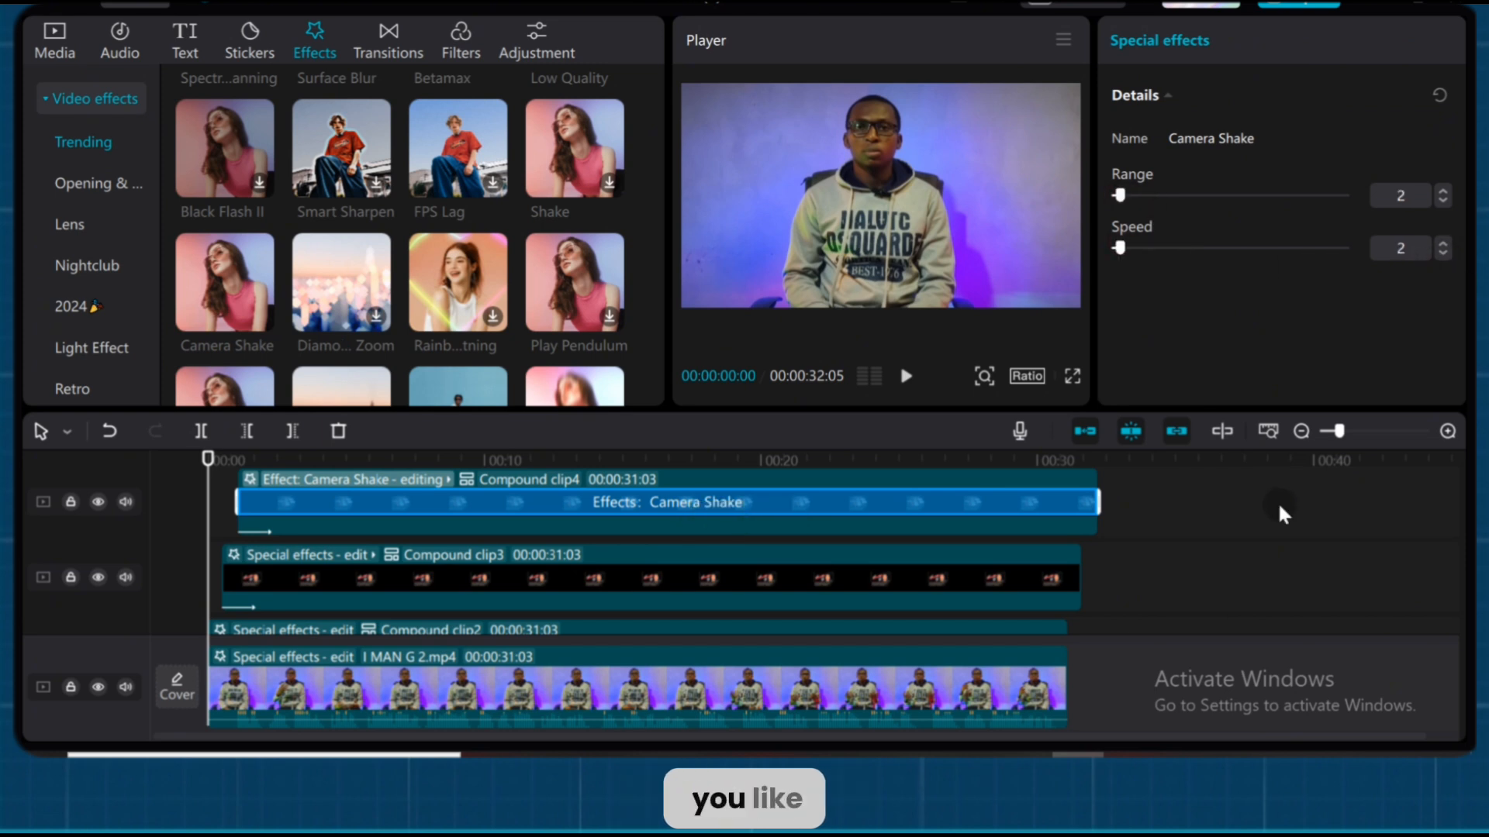
scroll(1277, 501, up, 1)
scroll(1277, 509, down, 2)
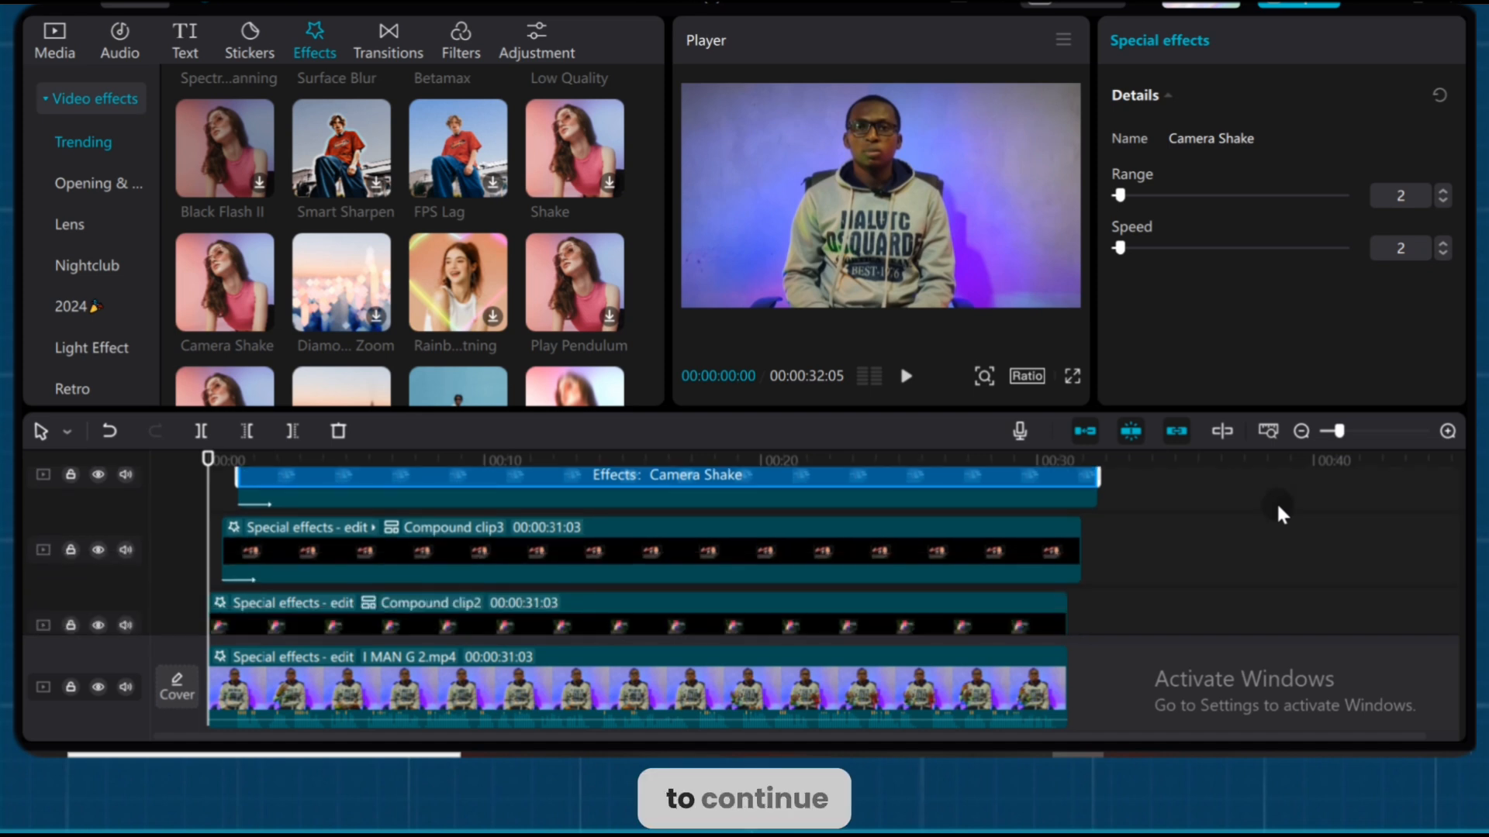
- Apply the Camera Shake effect to Compound clip2
scroll(1250, 508, down, 1)
click(811, 514)
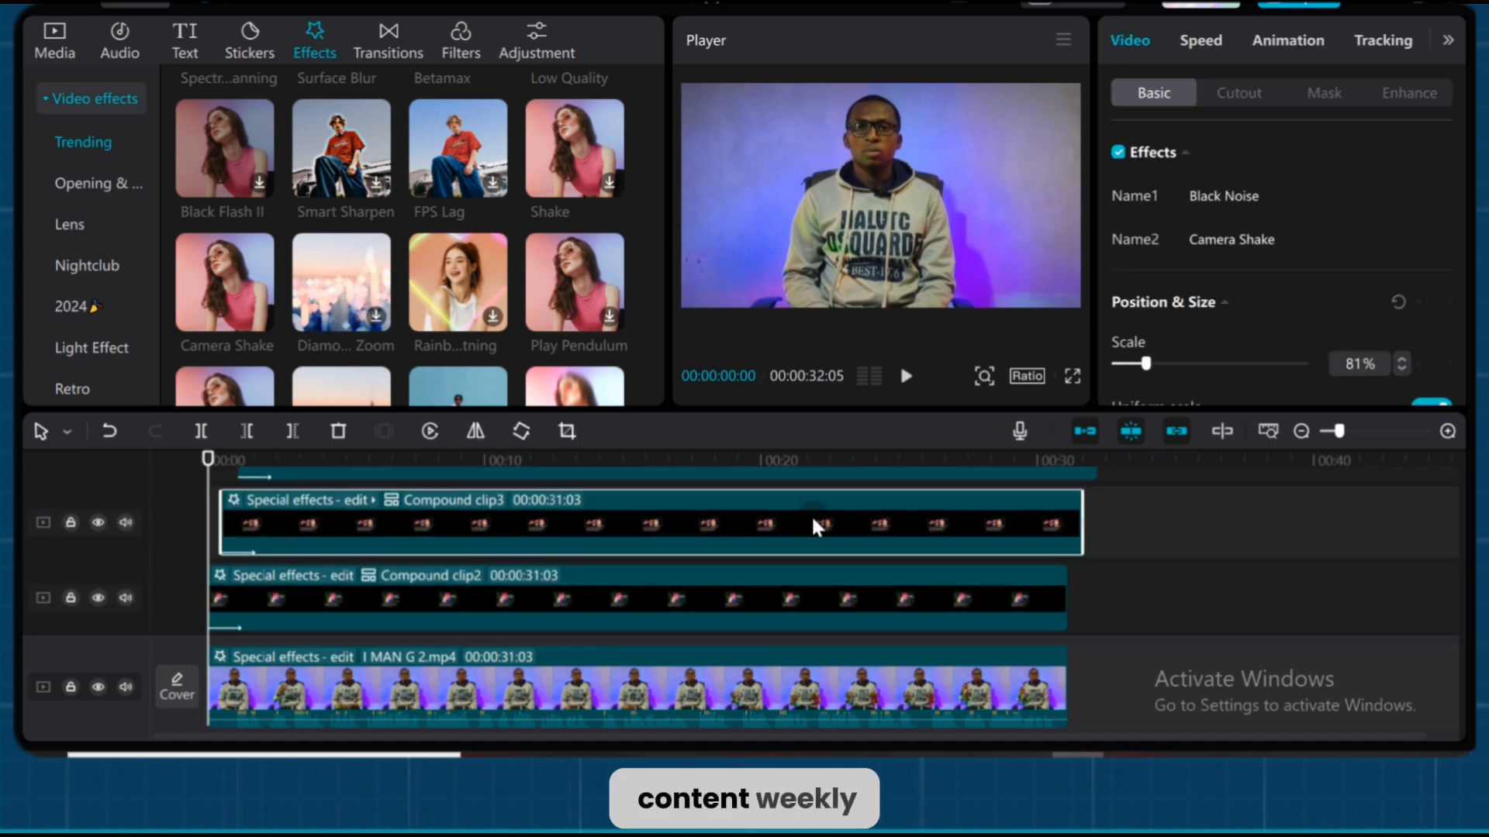
scroll(1155, 533, down, 1)
click(459, 552)
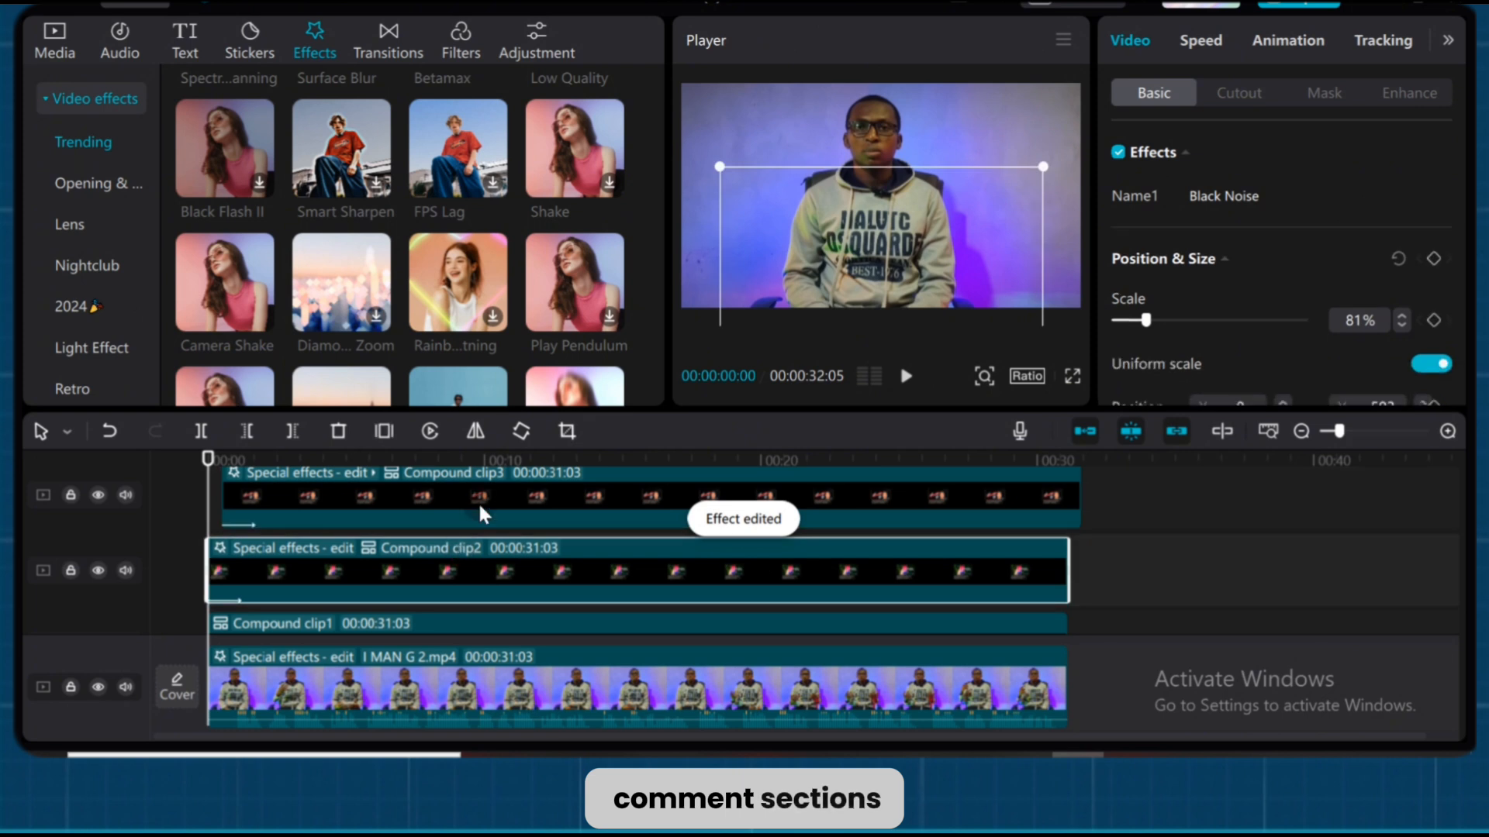
drag(250, 291, 226, 567)
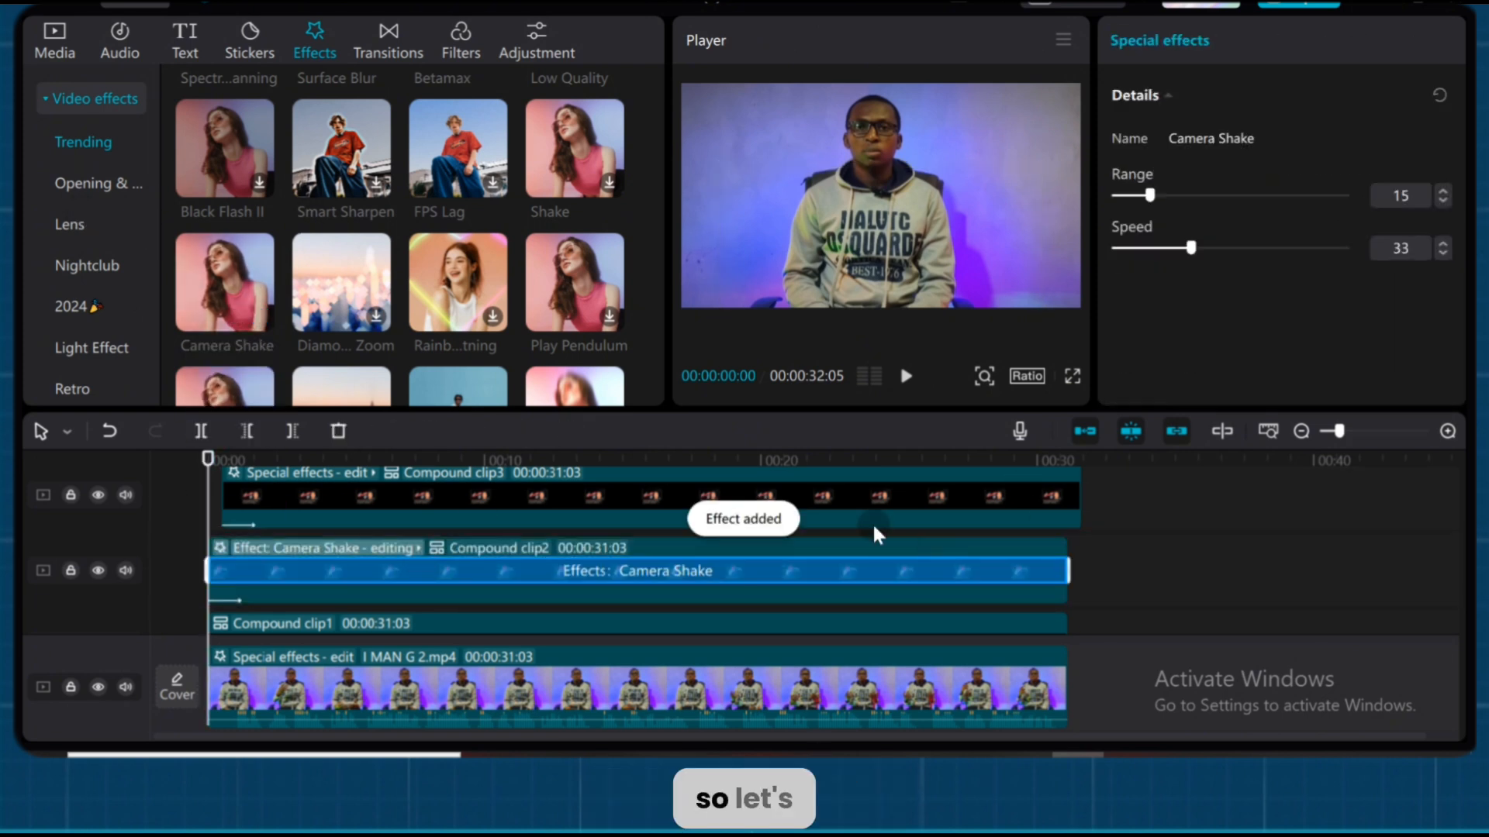
- Set the Camera Shake on Compound clip2 to a range of 2 and a speed of 2
drag(1150, 195, 1124, 195)
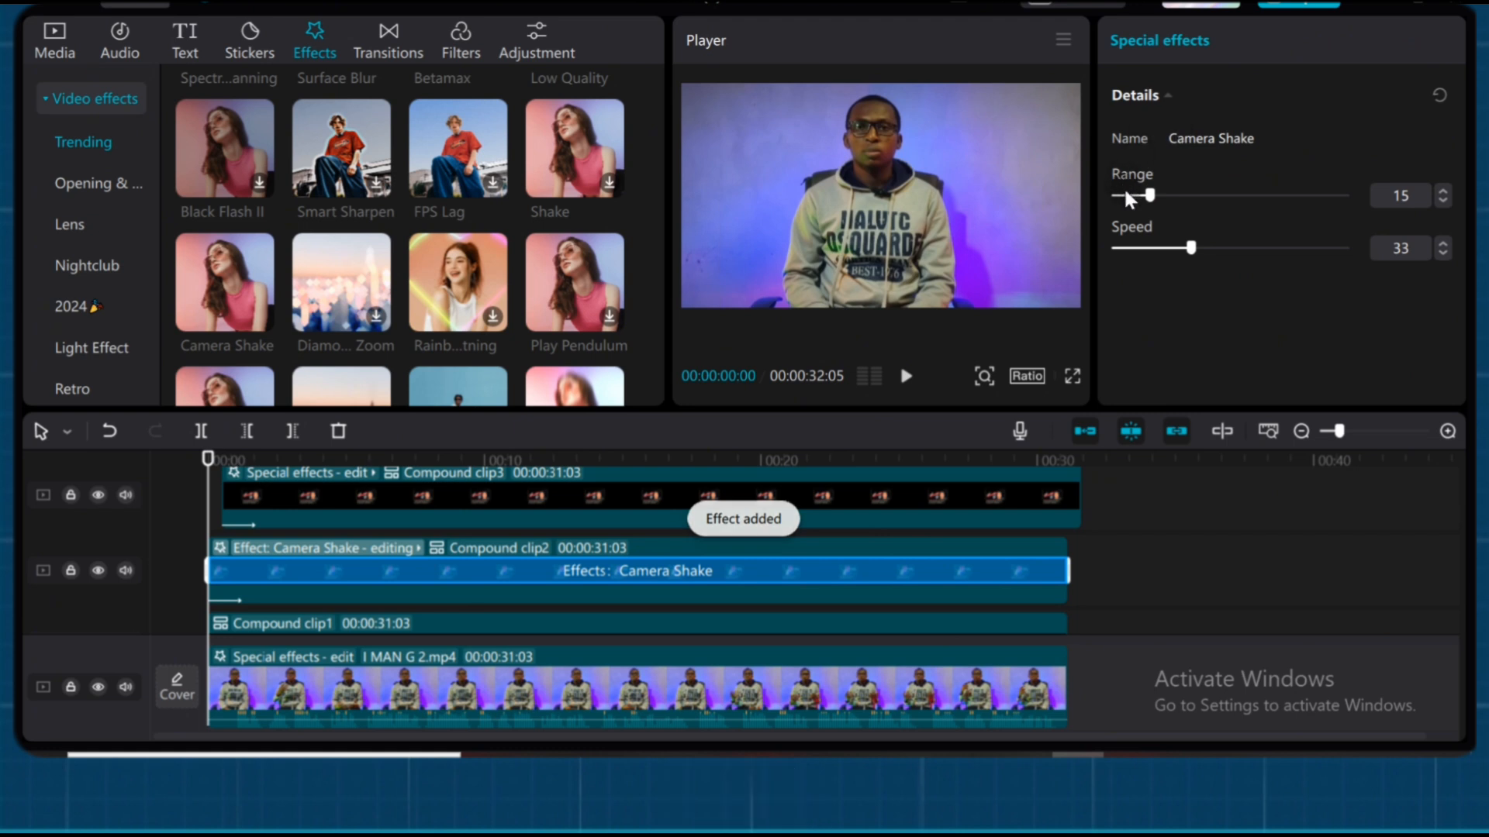
click(1443, 200)
click(1443, 200)
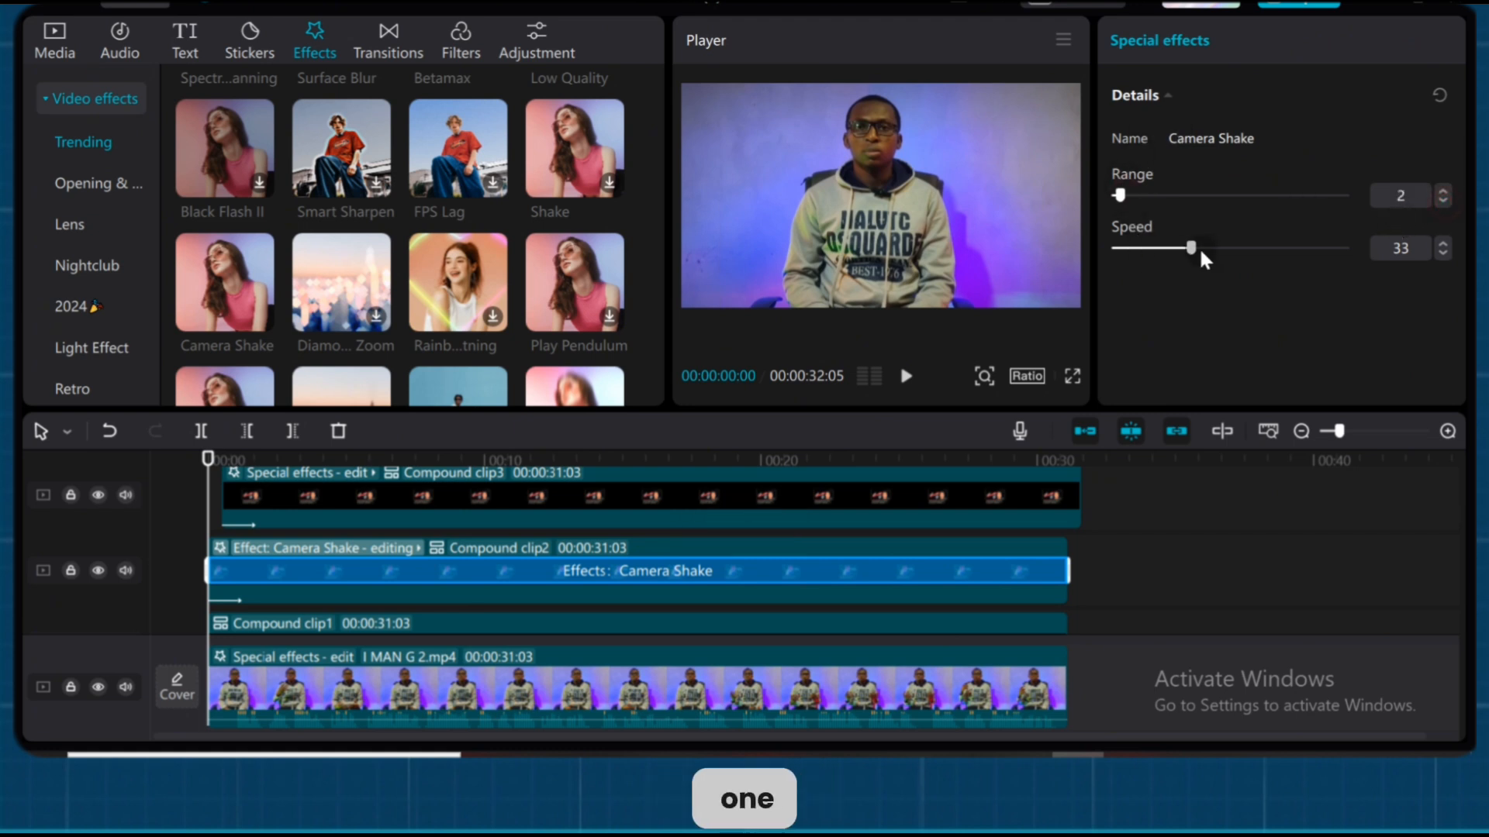
click(1129, 250)
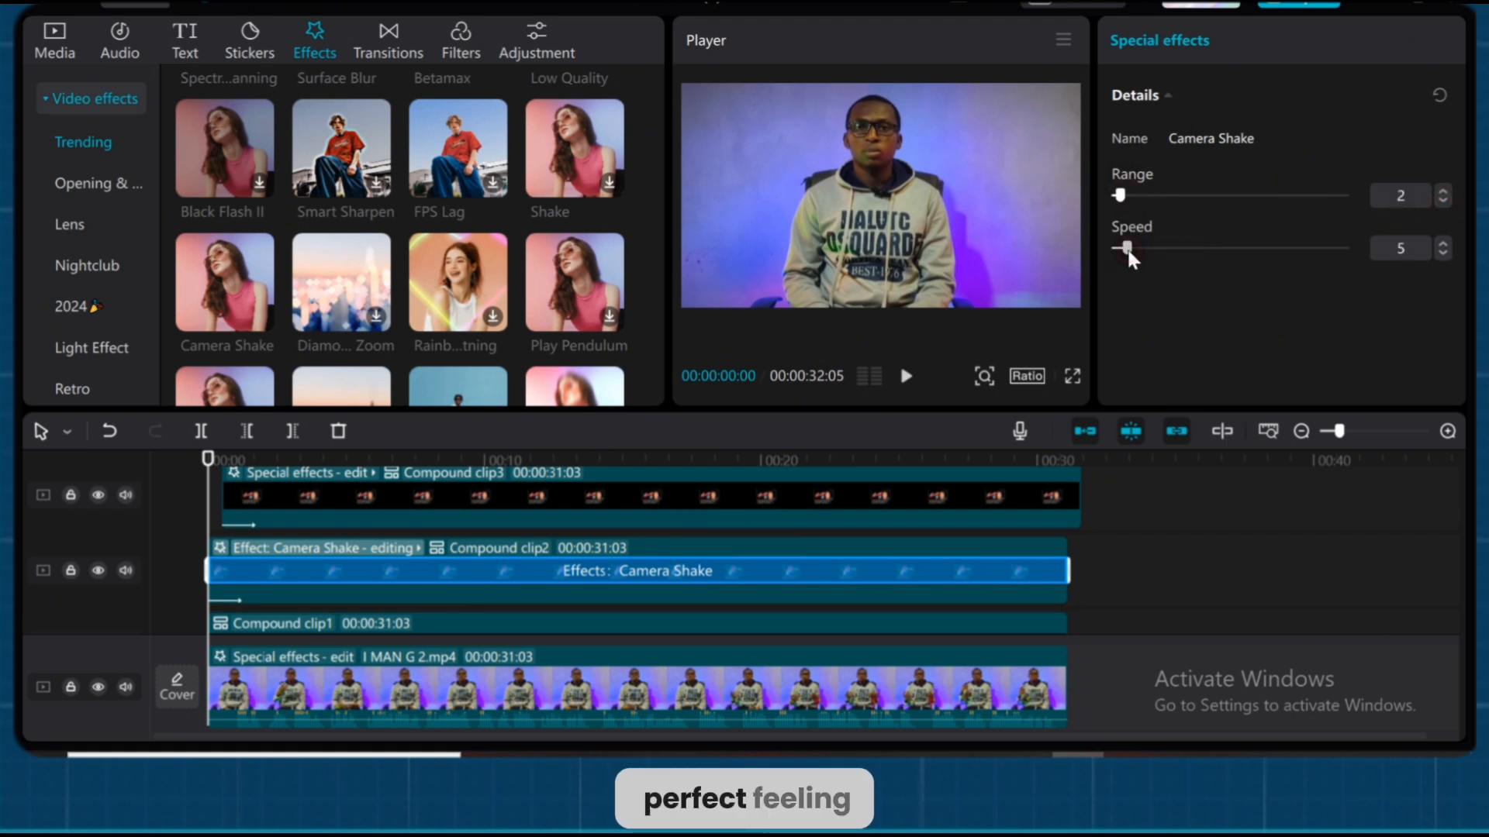
click(1443, 253)
click(1443, 253)
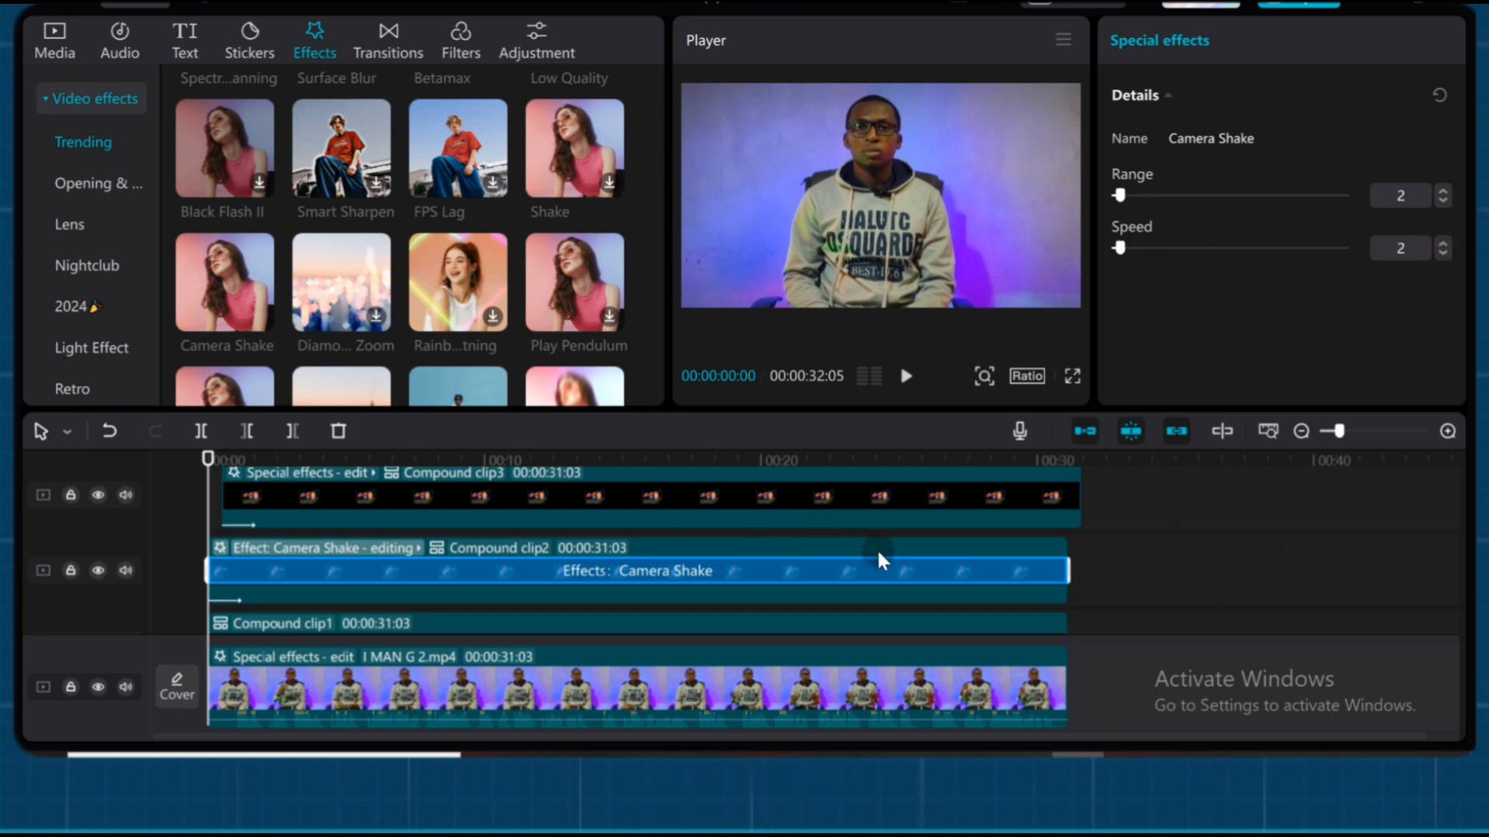
- Duplicate Compound clip2 onto a separate track, with the copy starting at 00:00:00:00
scroll(878, 555, down, 1)
scroll(1058, 606, up, 1)
drag(208, 466, 207, 504)
scroll(853, 544, down, 3)
scroll(496, 529, up, 1)
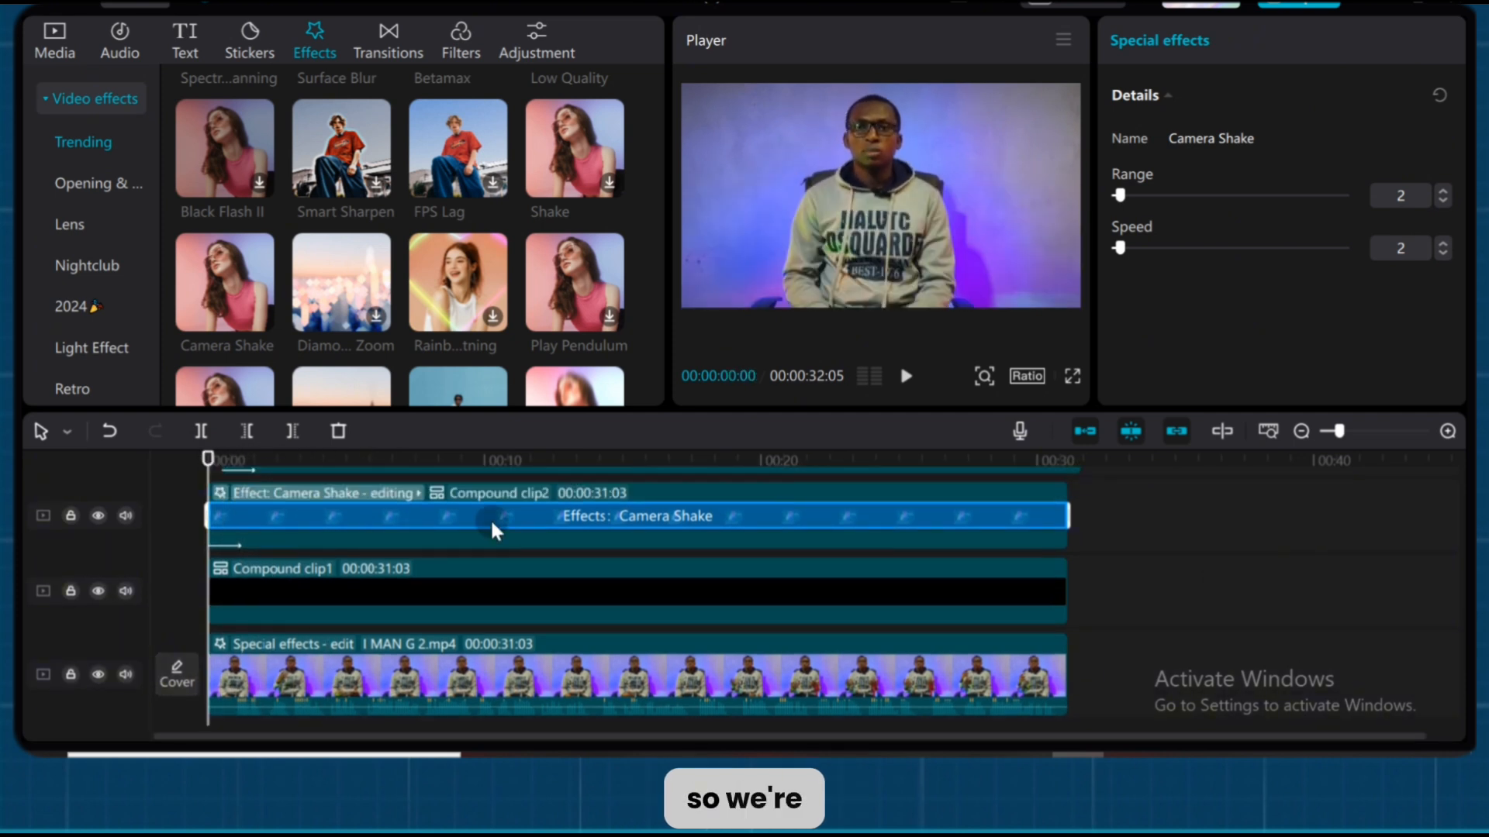
click(484, 530)
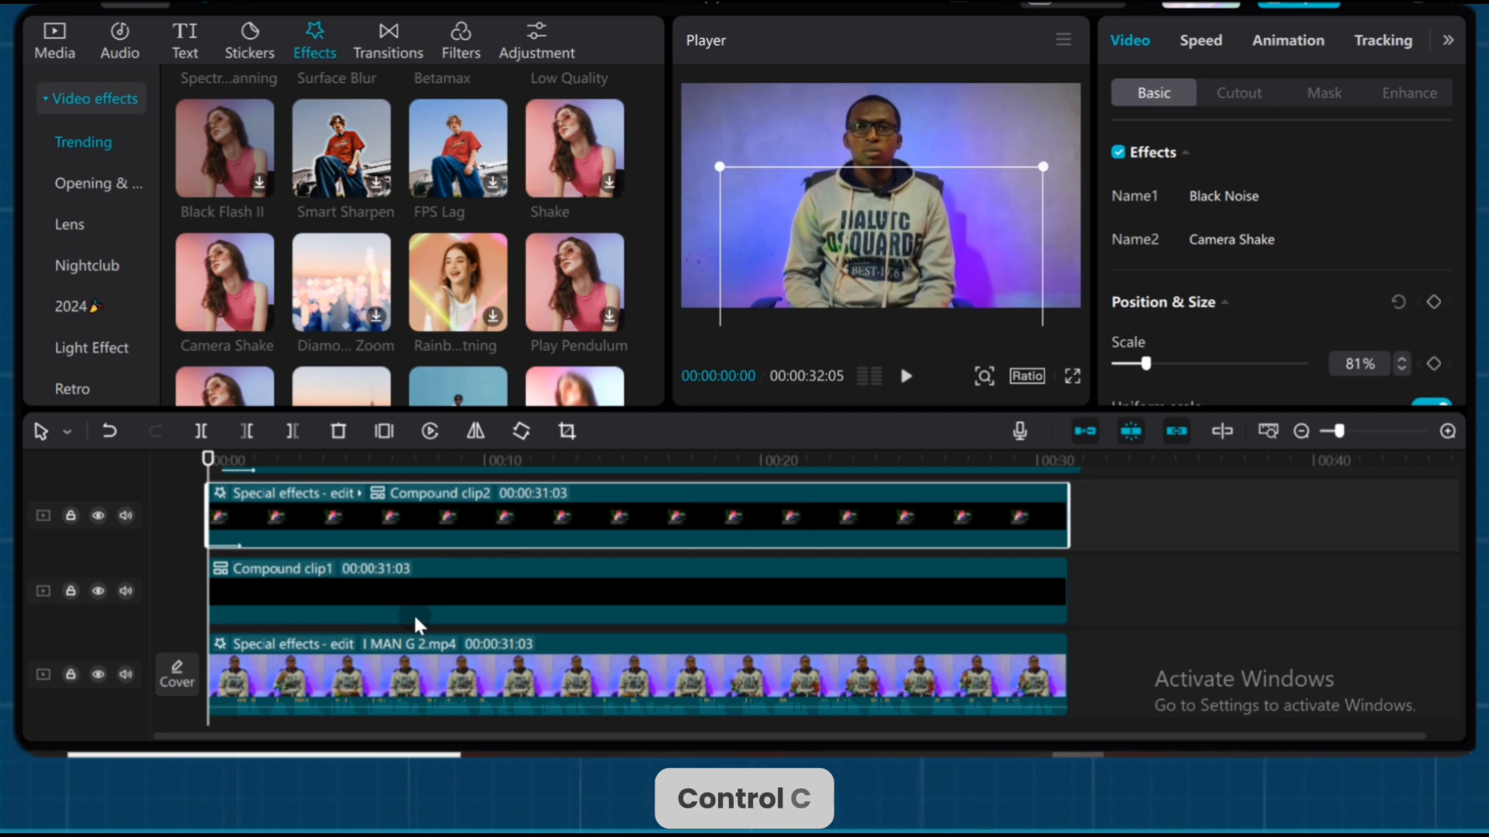
key(ctrl+v)
- Apply the Motion Blur effect from the Lens category to the upper copy of Compound clip2
click(65, 226)
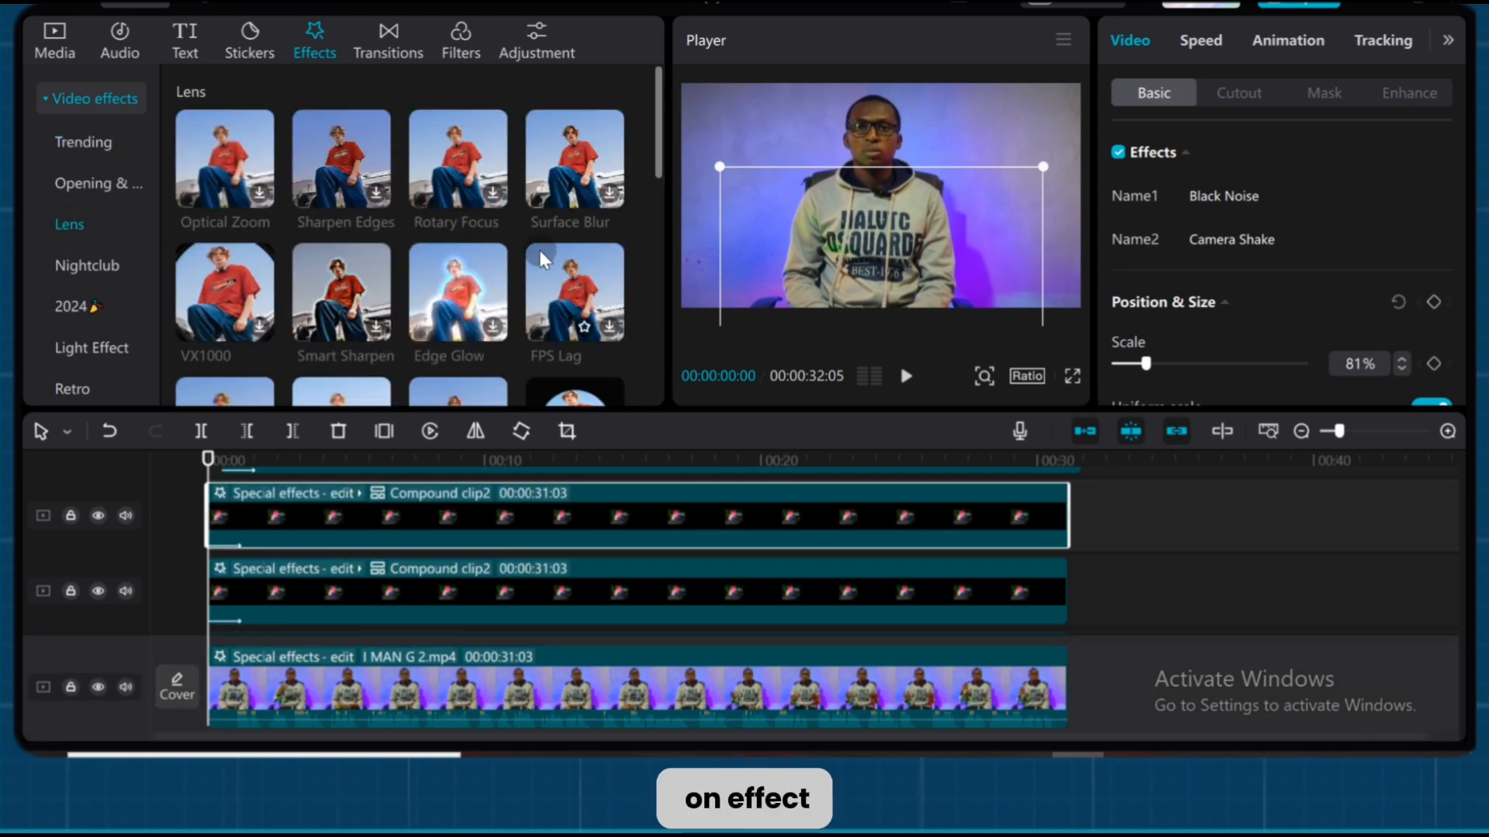
scroll(539, 249, down, 5)
drag(577, 276, 248, 524)
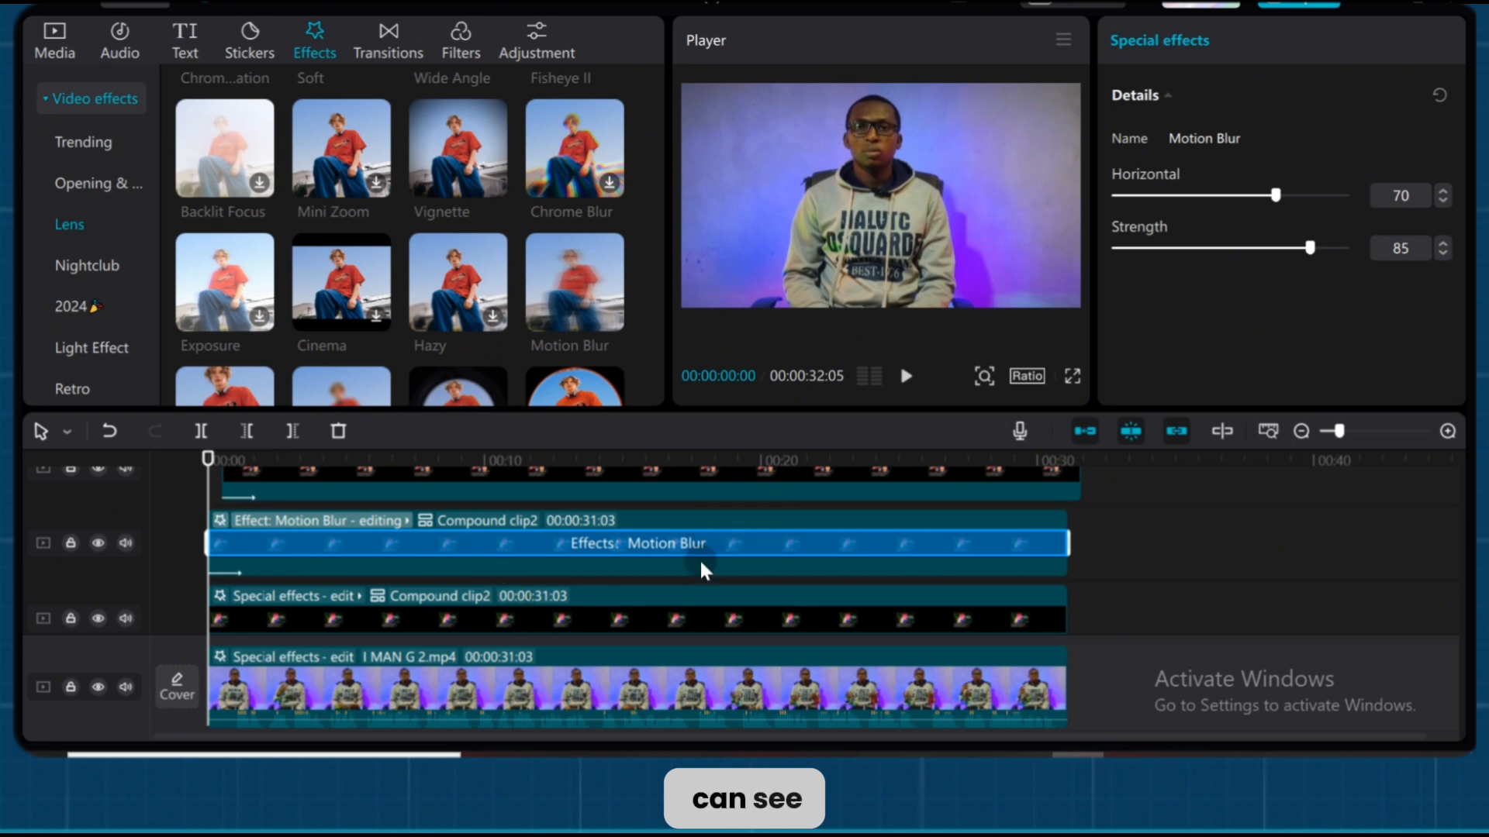
- Set the Motion Blur on the upper Compound clip2 to Horizontal 50 and Strength 90
click(1240, 196)
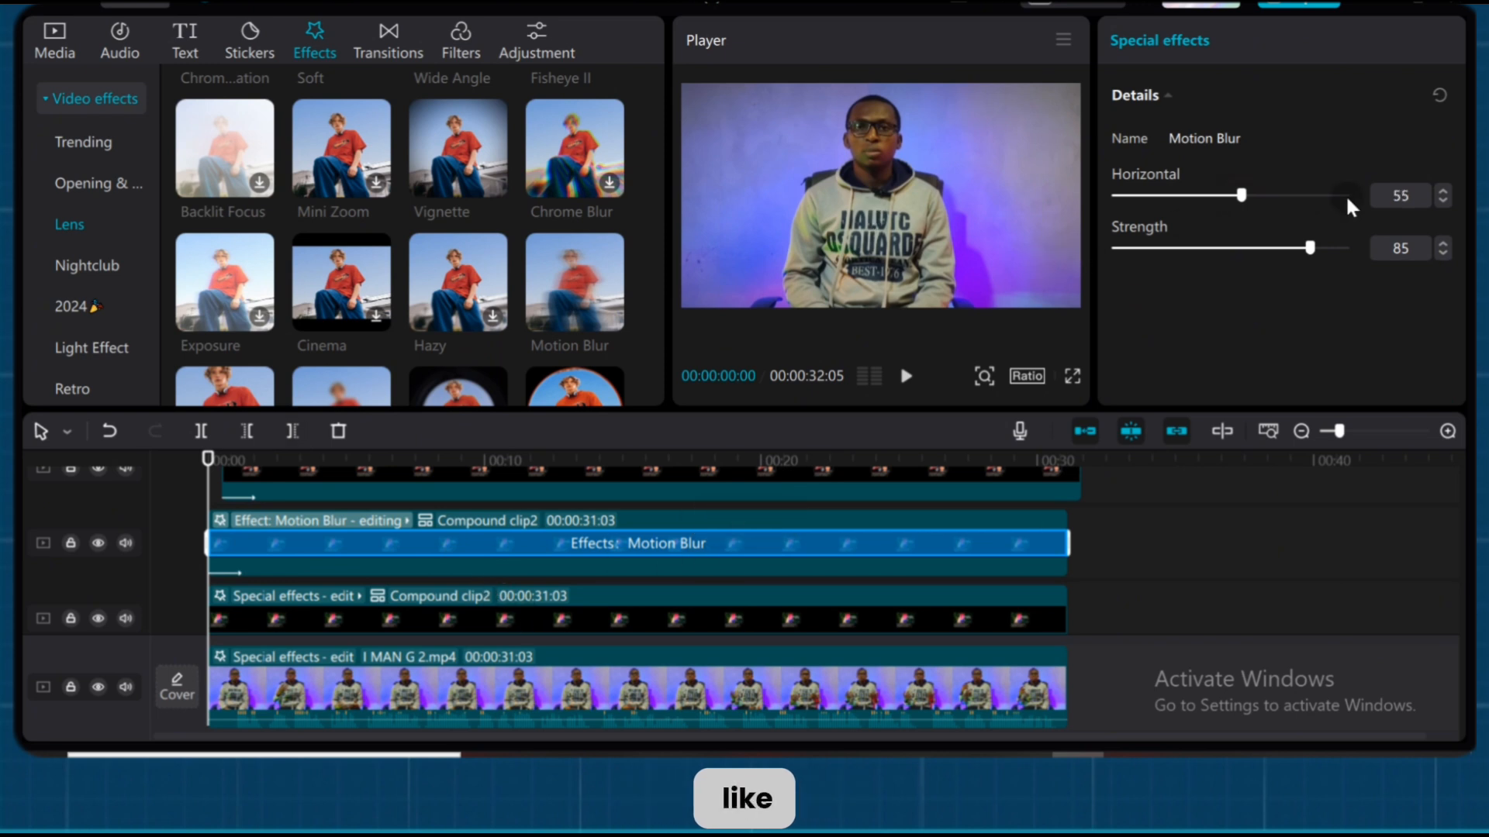
click(1445, 199)
click(1444, 199)
click(1445, 200)
click(1444, 199)
click(1444, 199)
click(1442, 241)
click(1441, 241)
click(1442, 240)
click(1441, 241)
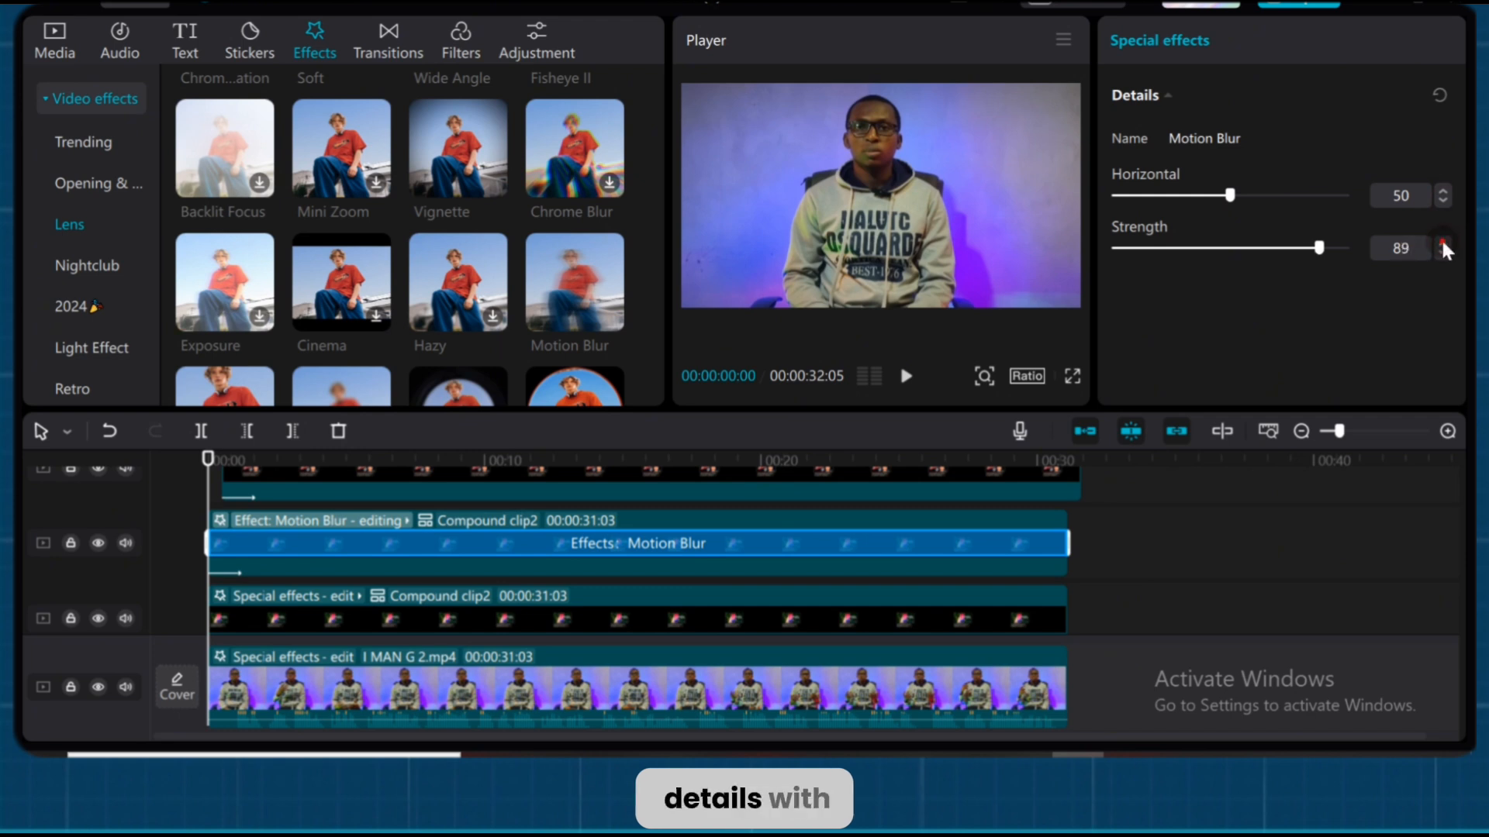
click(1441, 241)
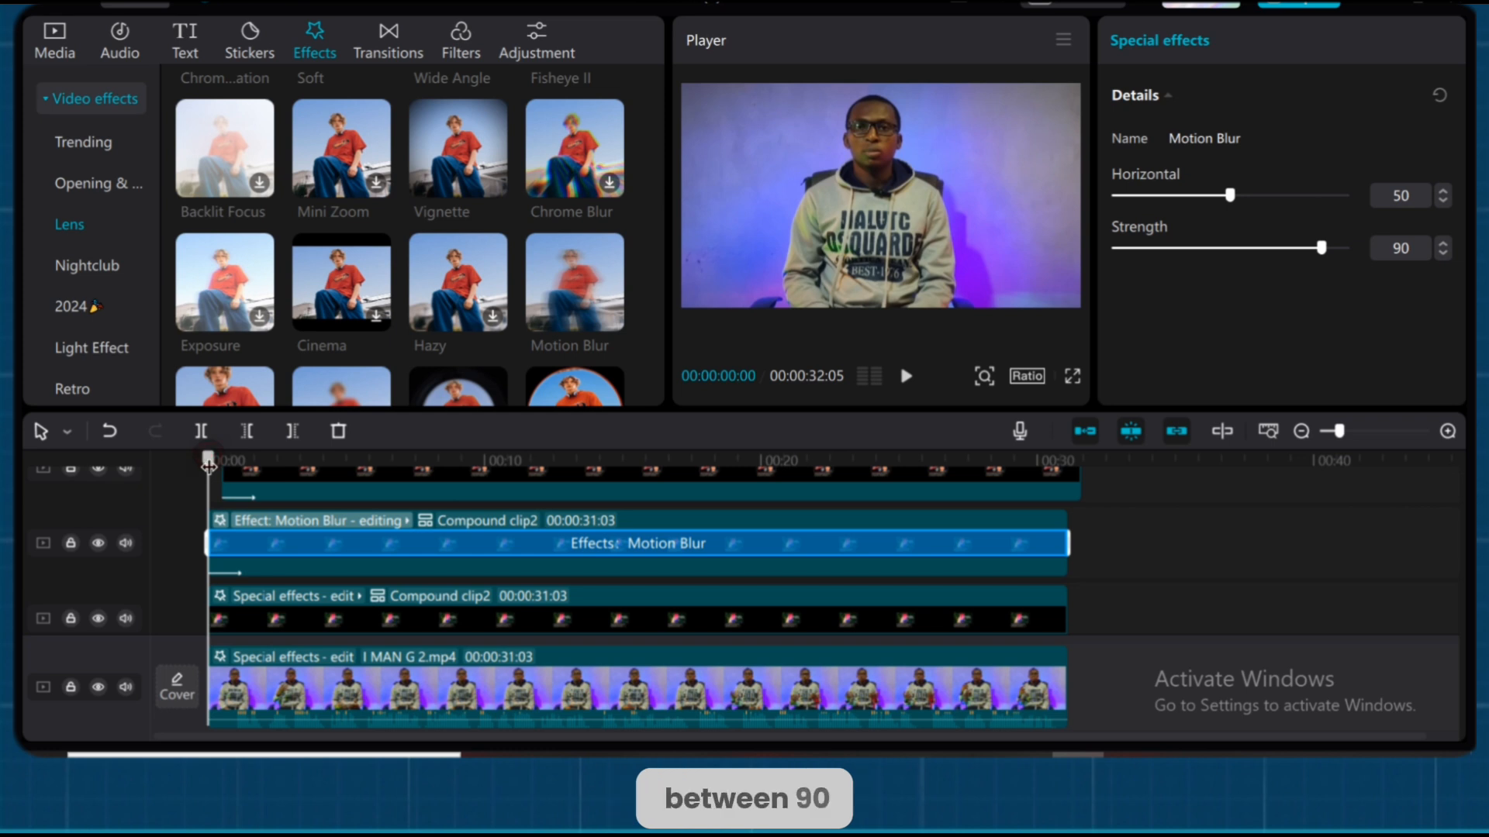
- Duplicate Compound clip3 onto a separate track, aligning the copy with the original's start at 00:00:00:12
scroll(322, 541, up, 1)
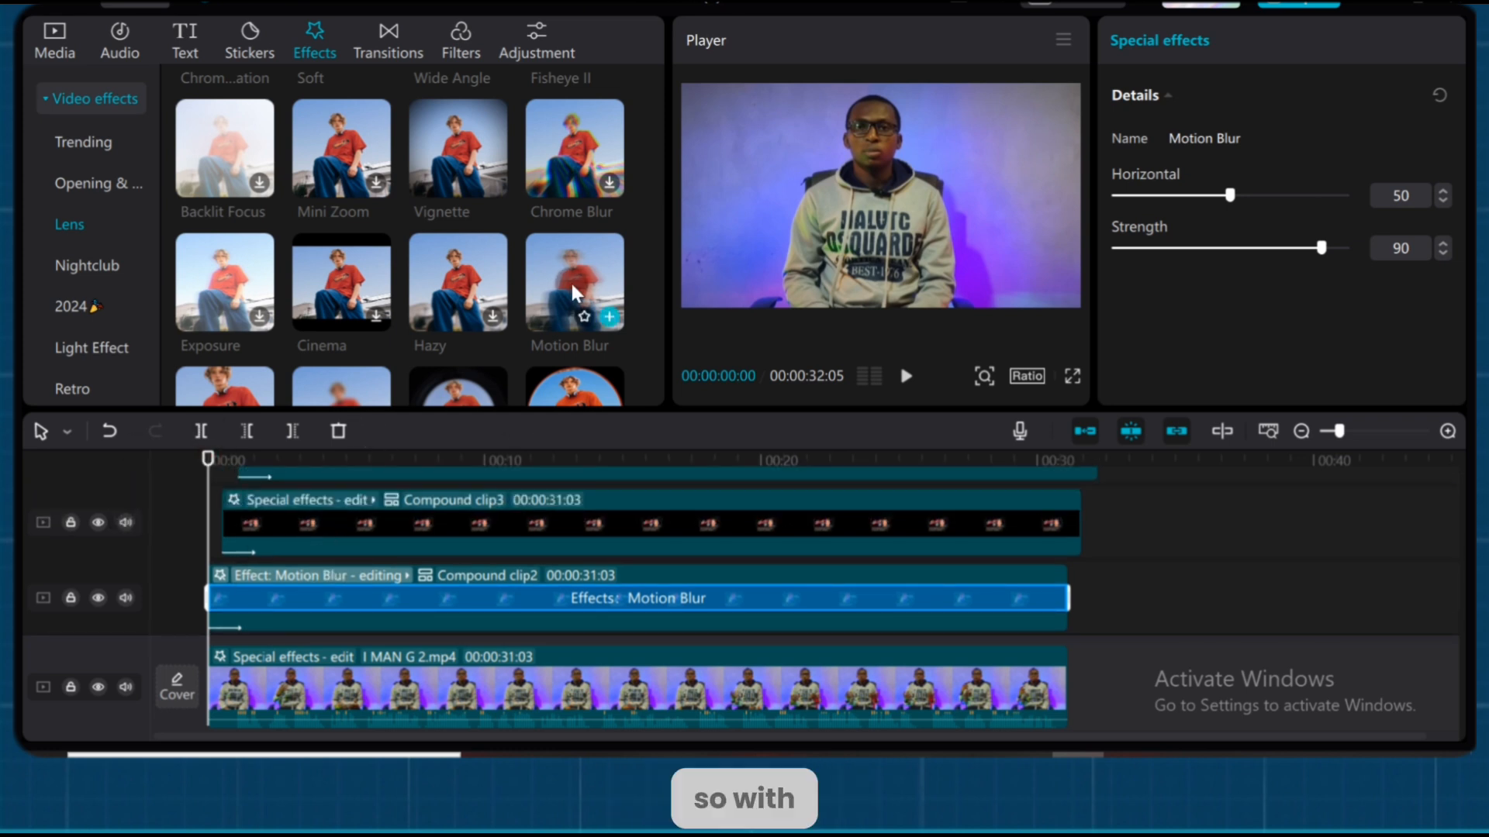
click(365, 518)
drag(209, 457, 222, 468)
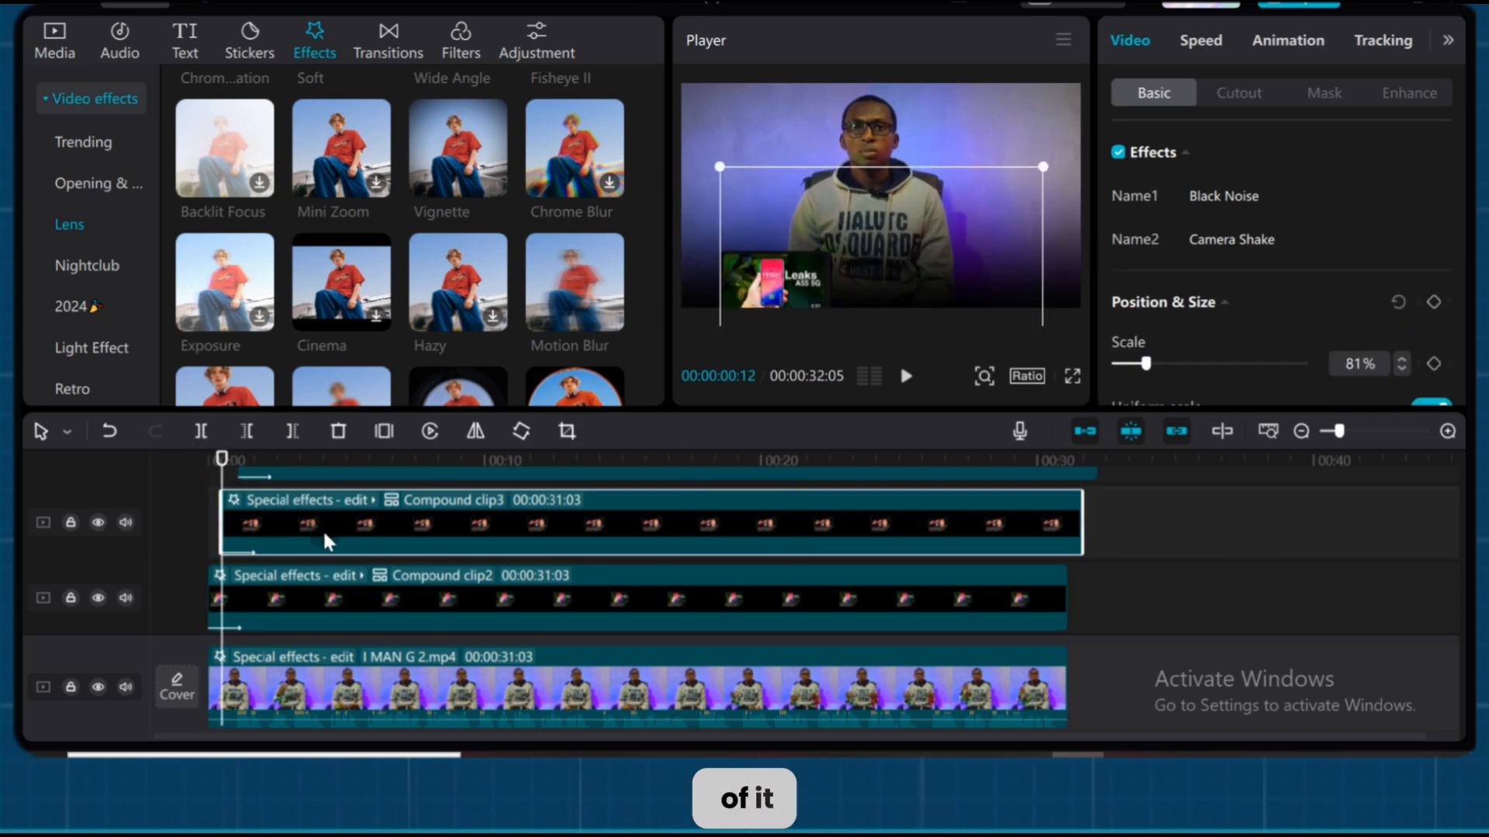
key(ctrl+v)
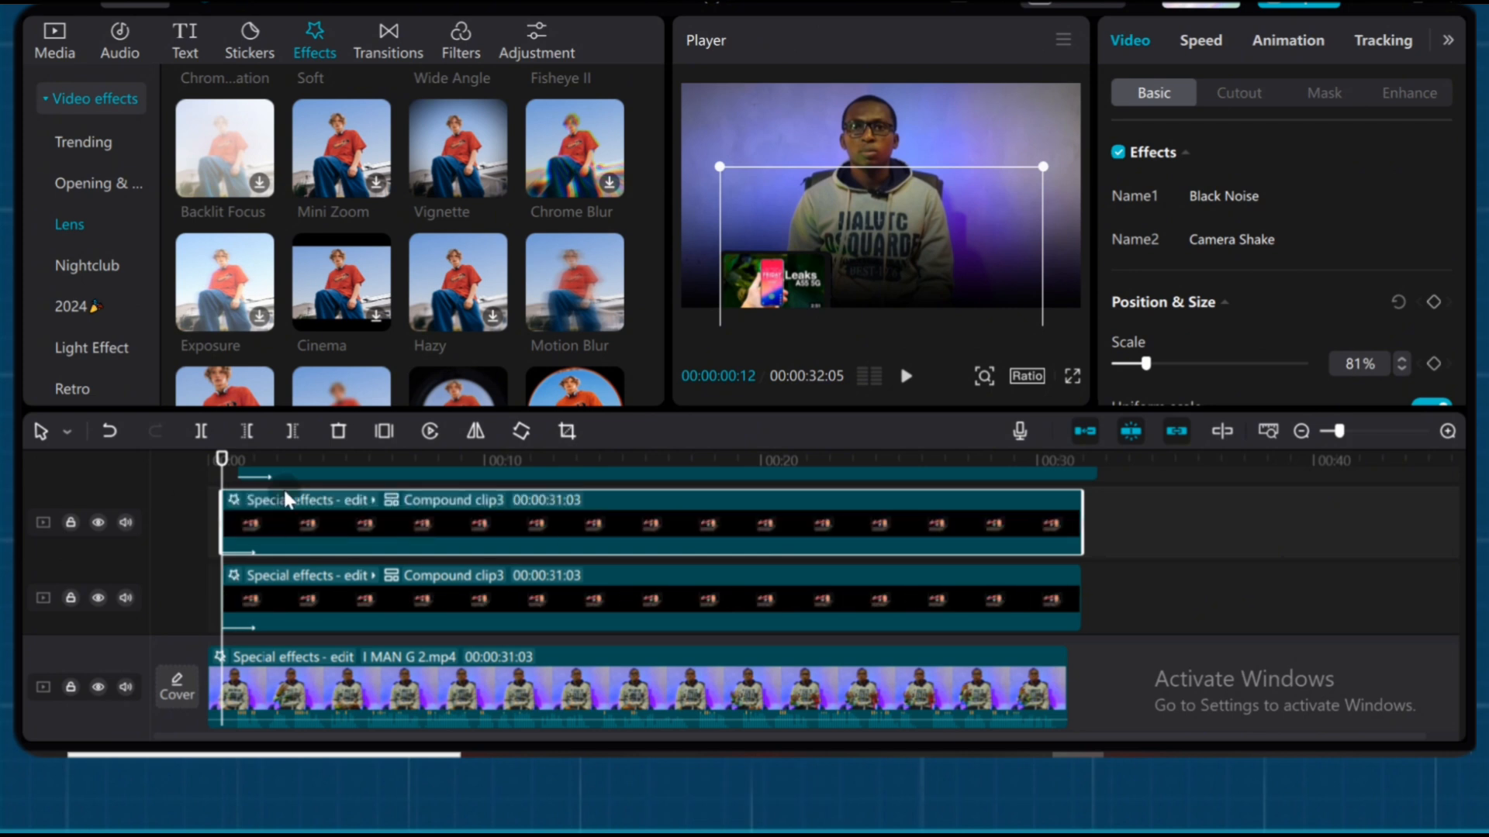
- Apply Motion Blur to the upper copy of Compound clip3 with Horizontal 50 and Strength 90
mouse_move(560, 302)
drag(560, 302, 309, 524)
click(1225, 194)
click(1443, 190)
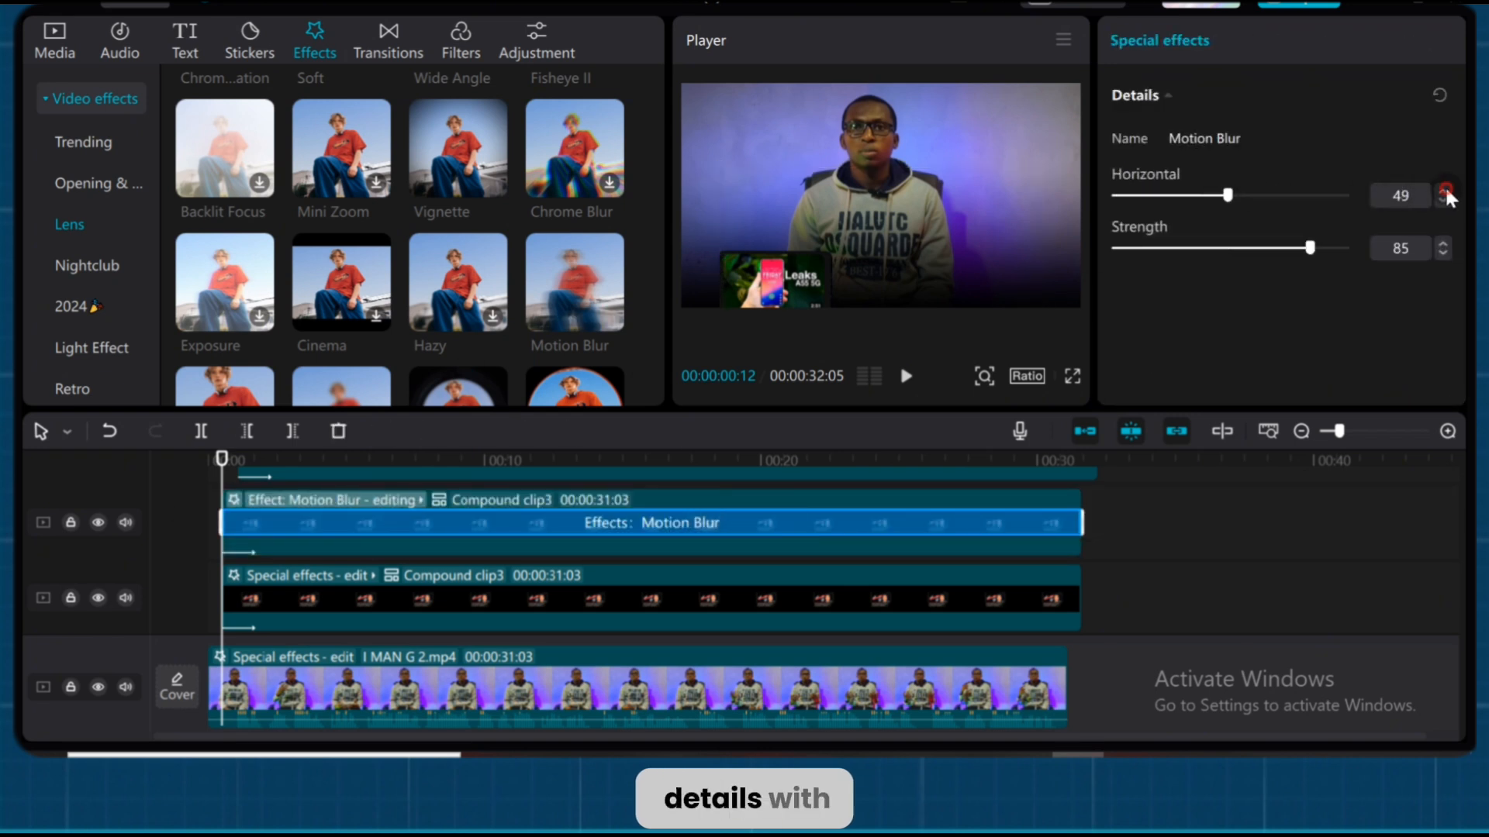
click(1443, 190)
click(1441, 243)
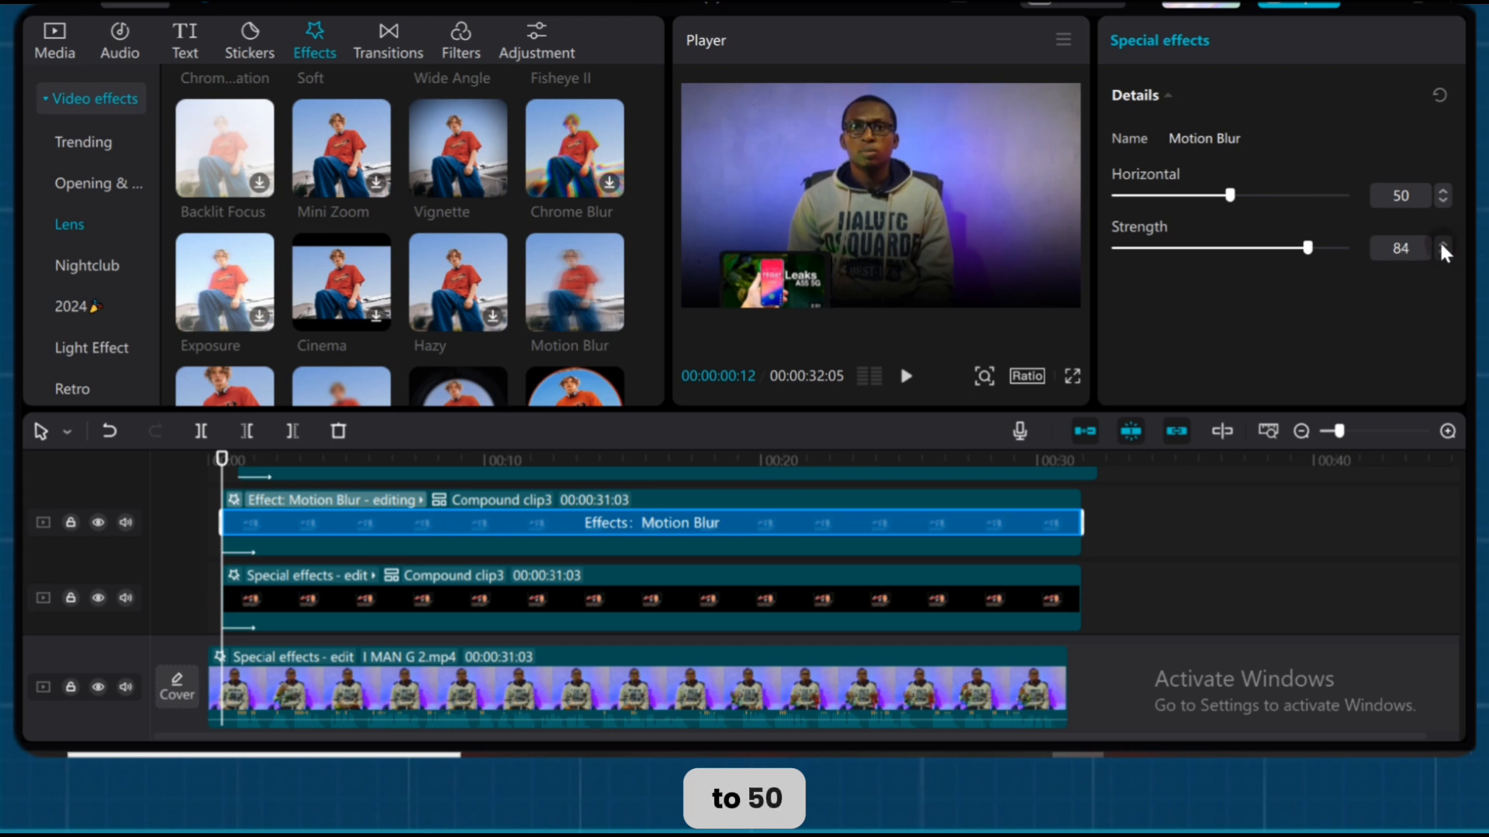
click(1441, 241)
click(1441, 241)
click(1441, 243)
click(1441, 243)
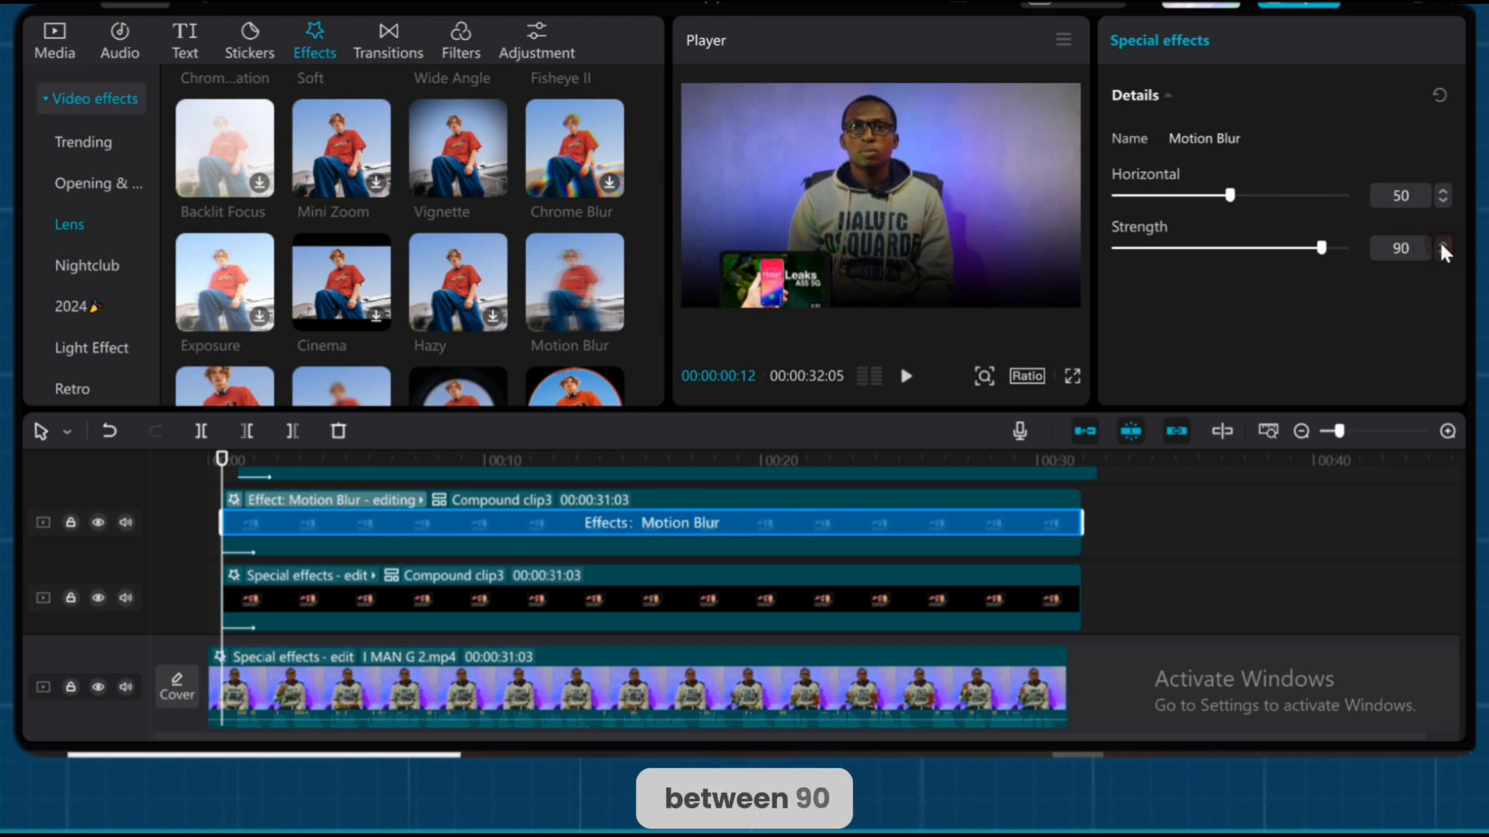
- Duplicate Compound clip4 onto a separate track, aligning the copy with the original's start at 00:00:01:02
click(1237, 596)
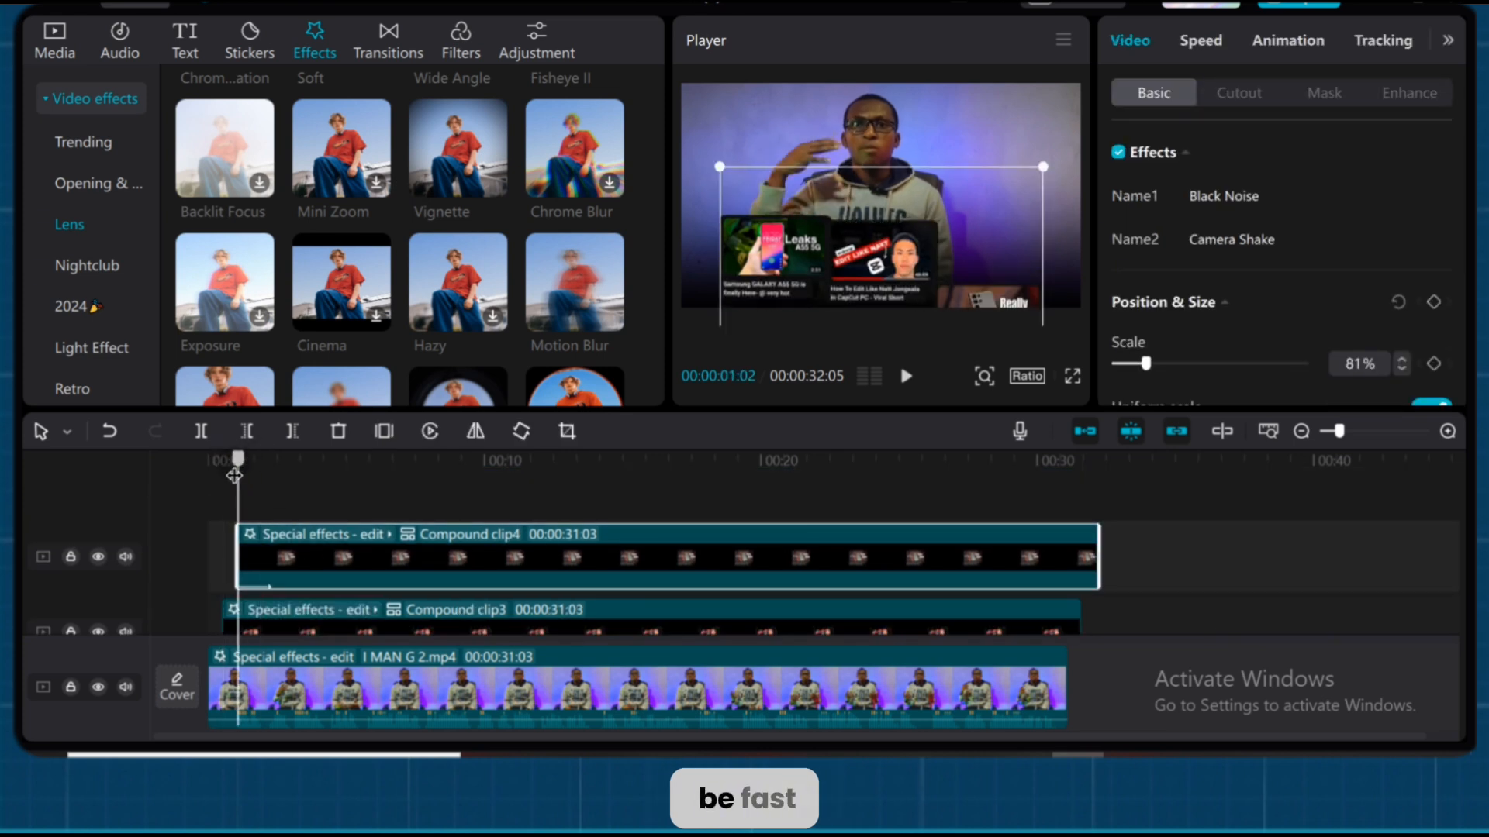
key(ctrl+c)
key(ctrl+v)
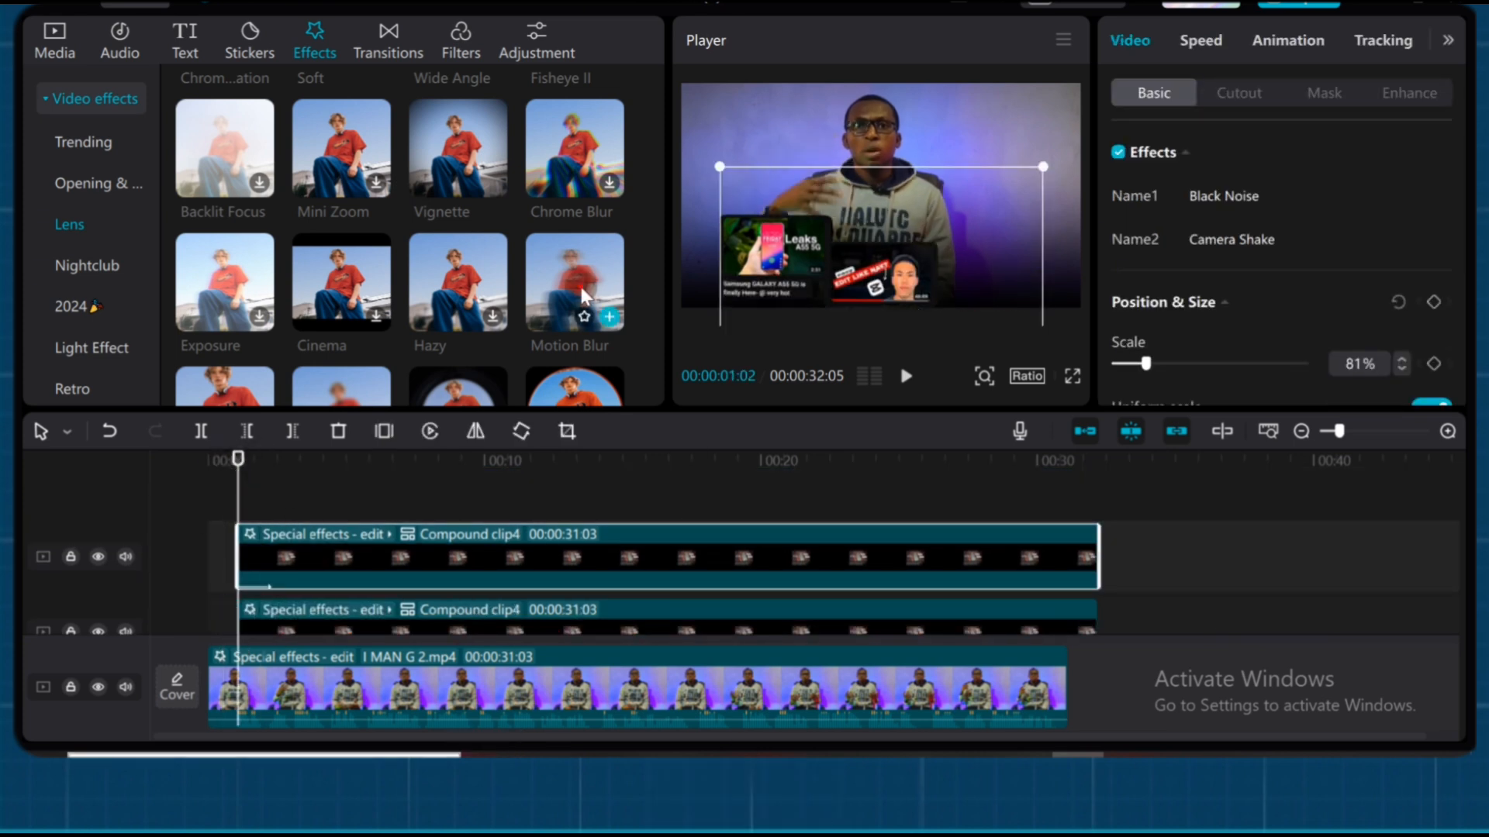
- Apply Motion Blur to the upper copy of Compound clip4 with Horizontal 50 and Strength 90
drag(578, 287, 441, 535)
click(1444, 245)
click(1246, 196)
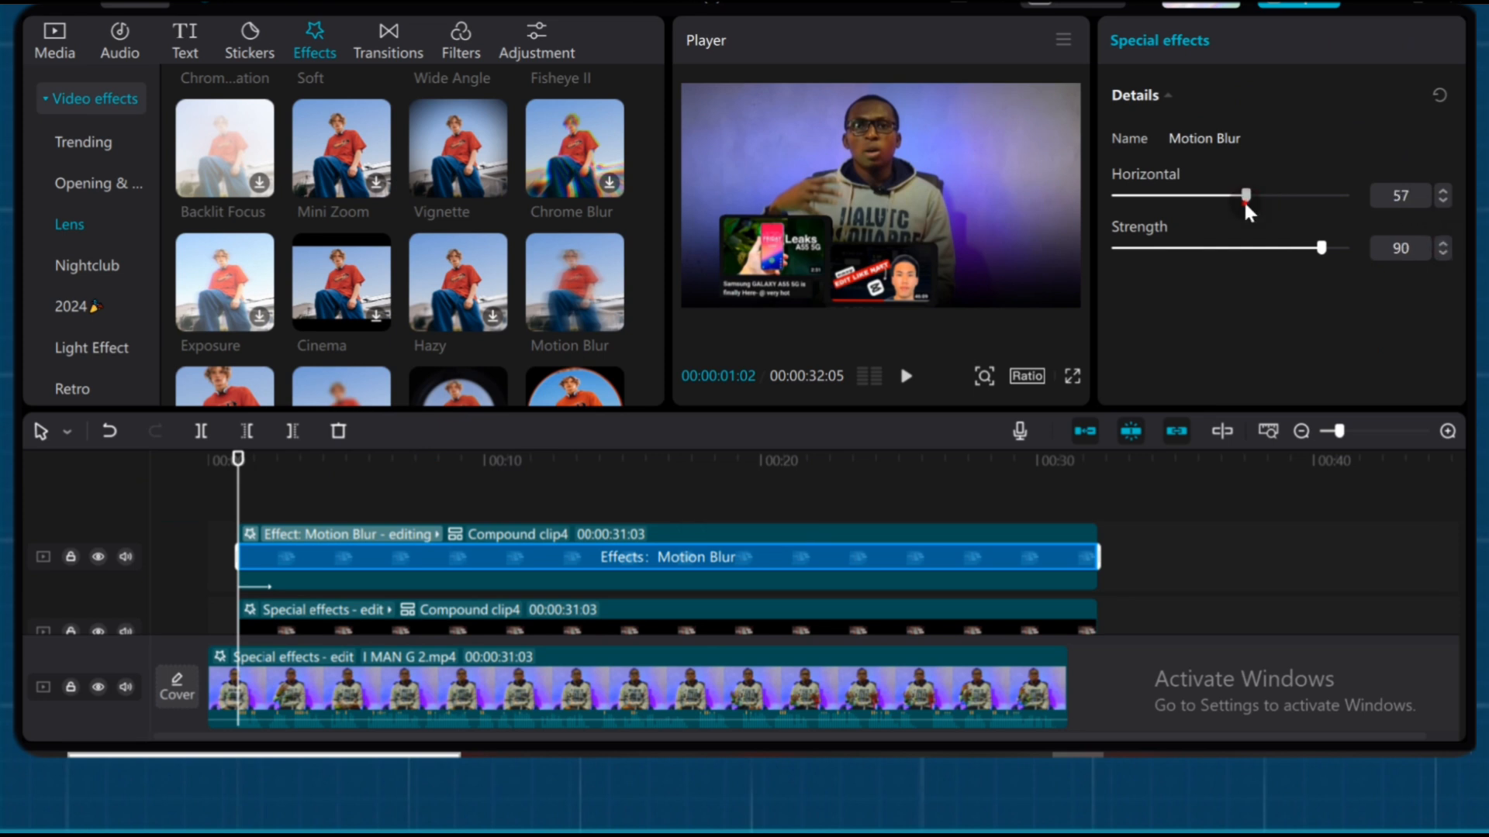
click(1442, 200)
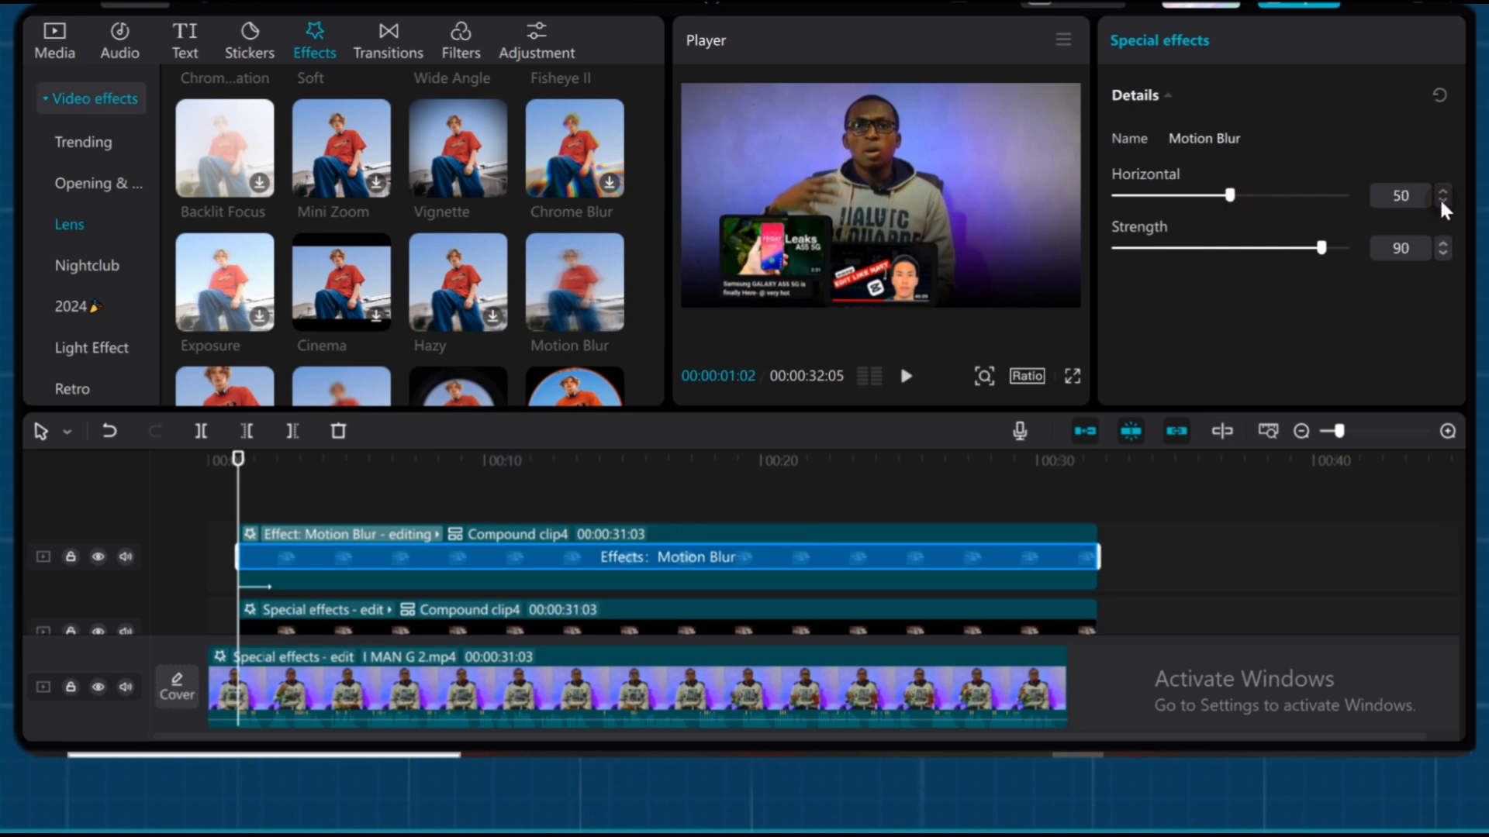
- Keyframe the upper Compound clip4's opacity from 100% at 00:00:01:02 to 0% at 00:00:02:06
click(780, 532)
scroll(1251, 239, down, 5)
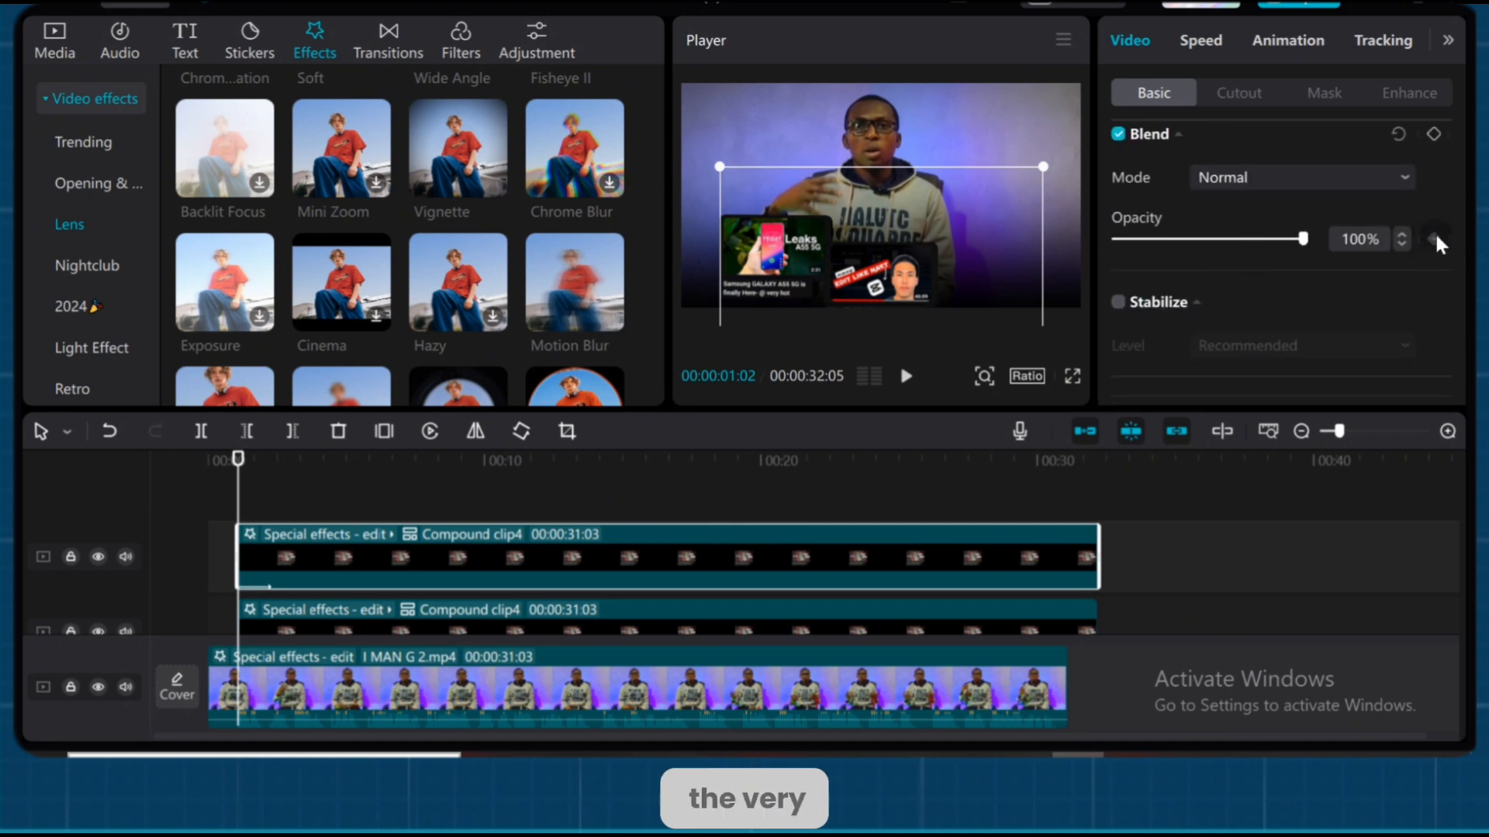
click(1434, 239)
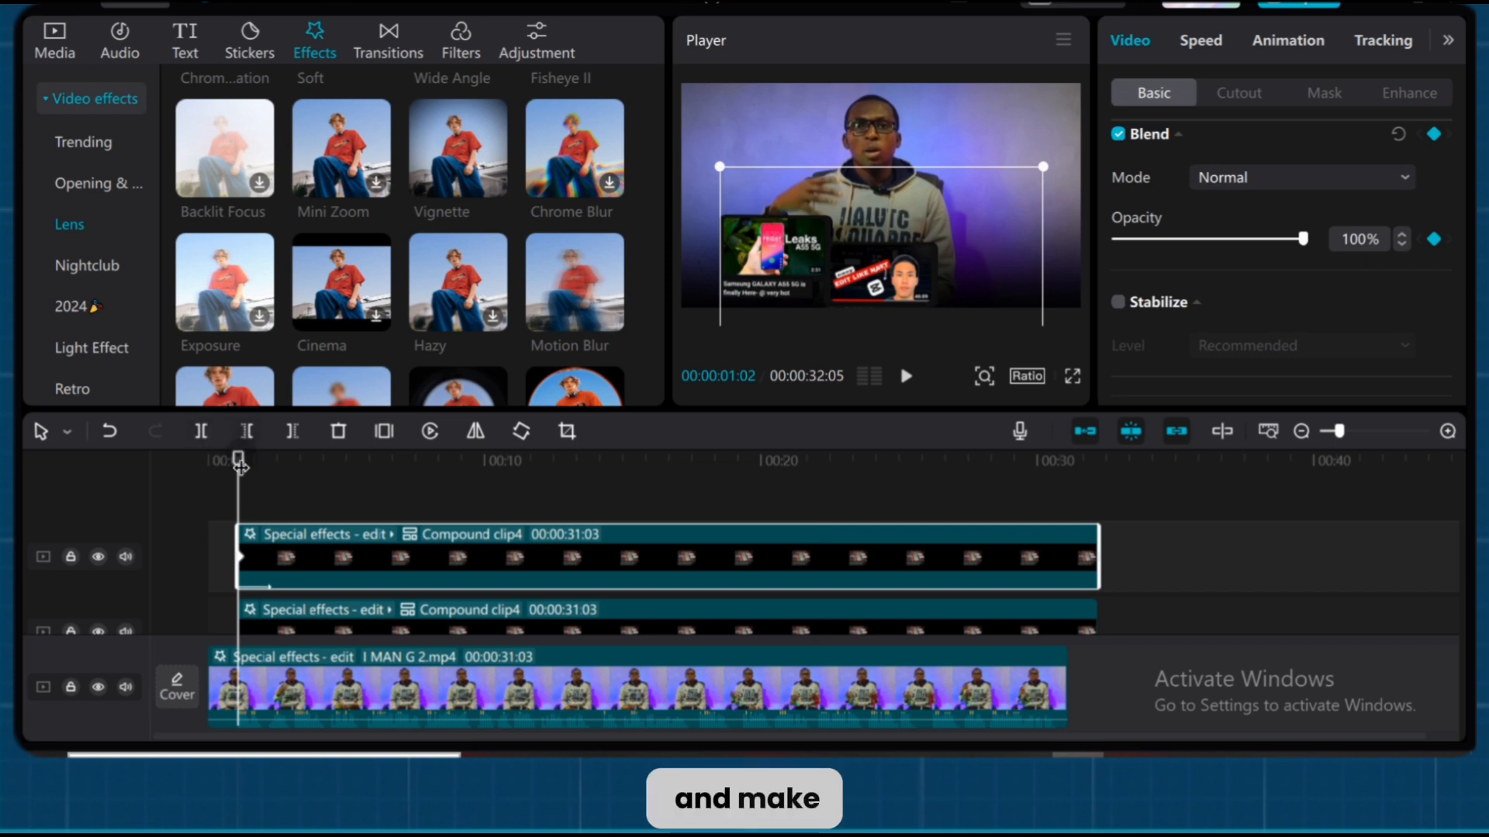
drag(241, 465, 270, 472)
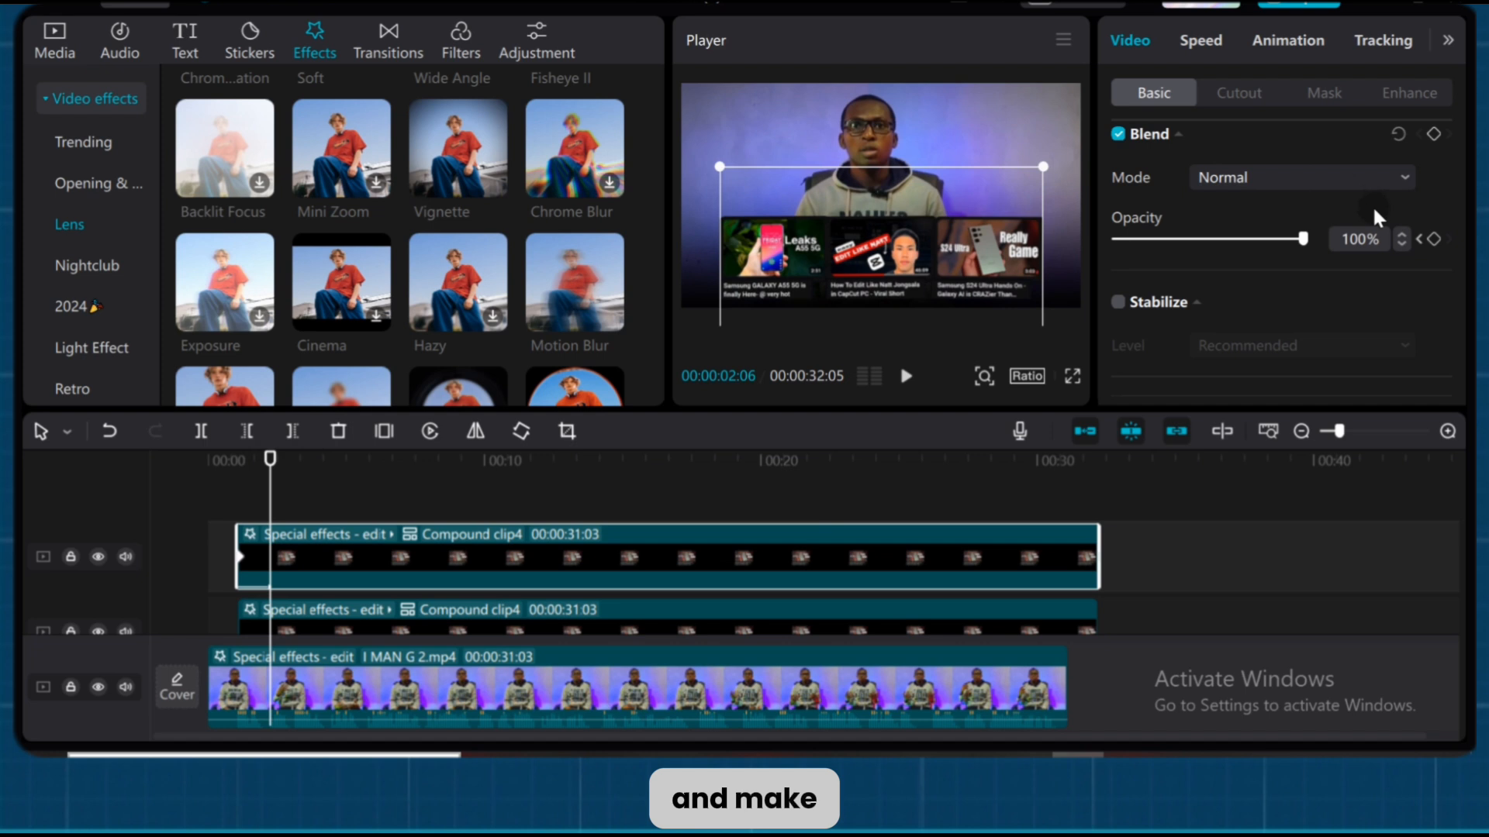
click(1432, 236)
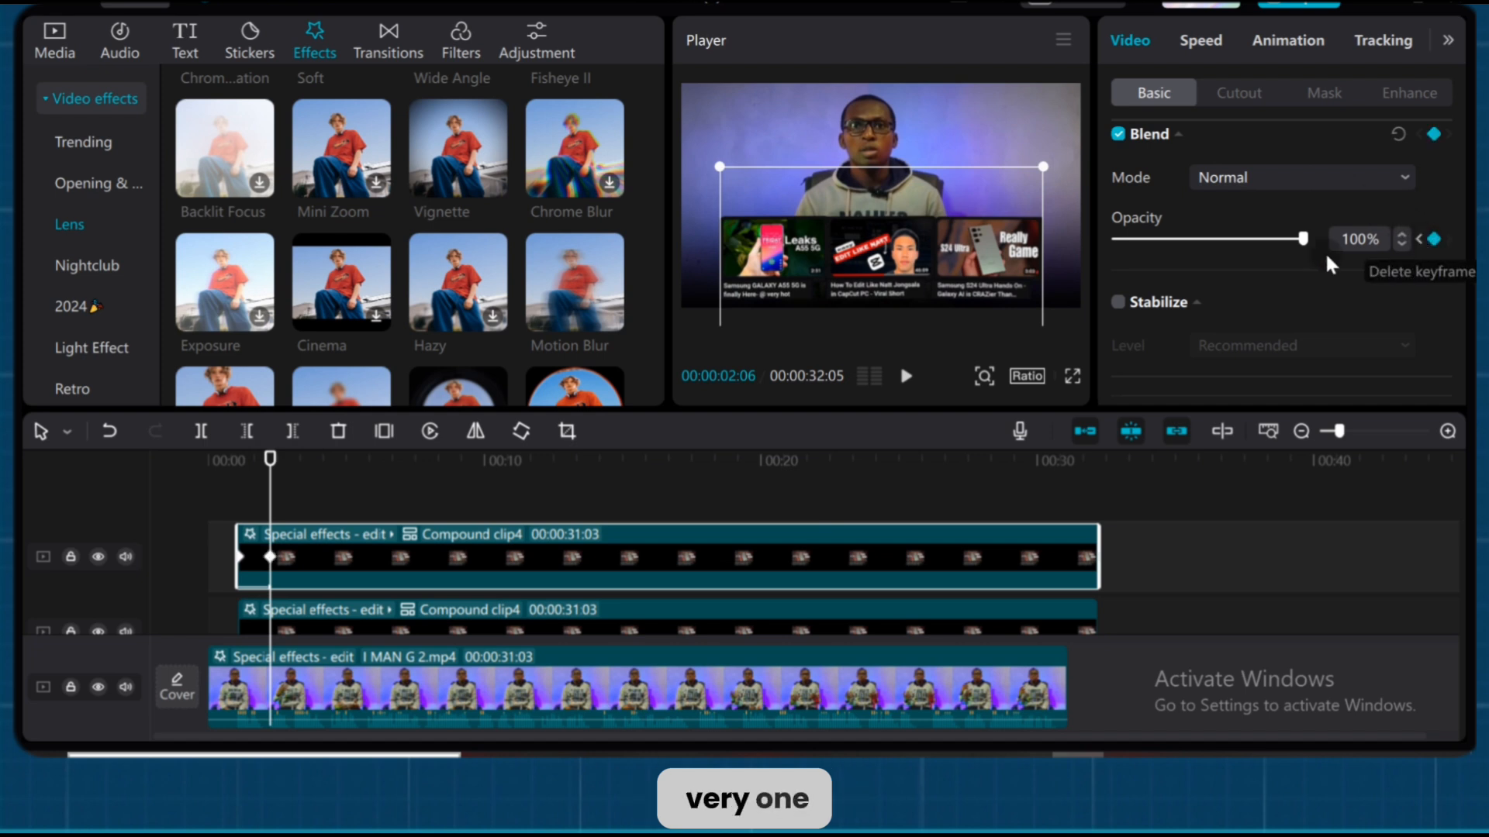
click(1115, 240)
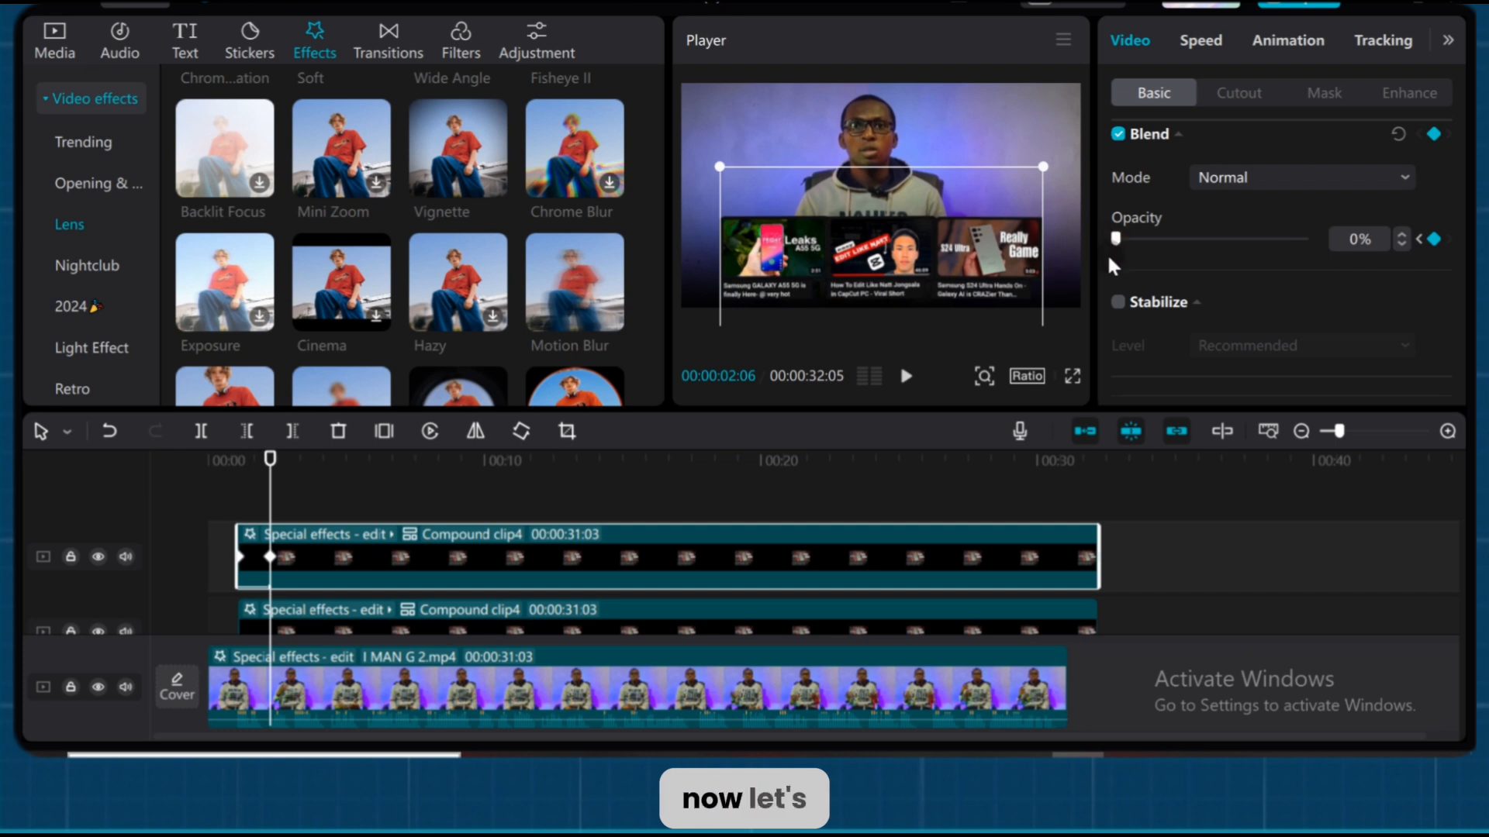
- Add a 100% opacity keyframe to the upper copy of Compound clip3 at 00:00:00:12
scroll(644, 528, down, 2)
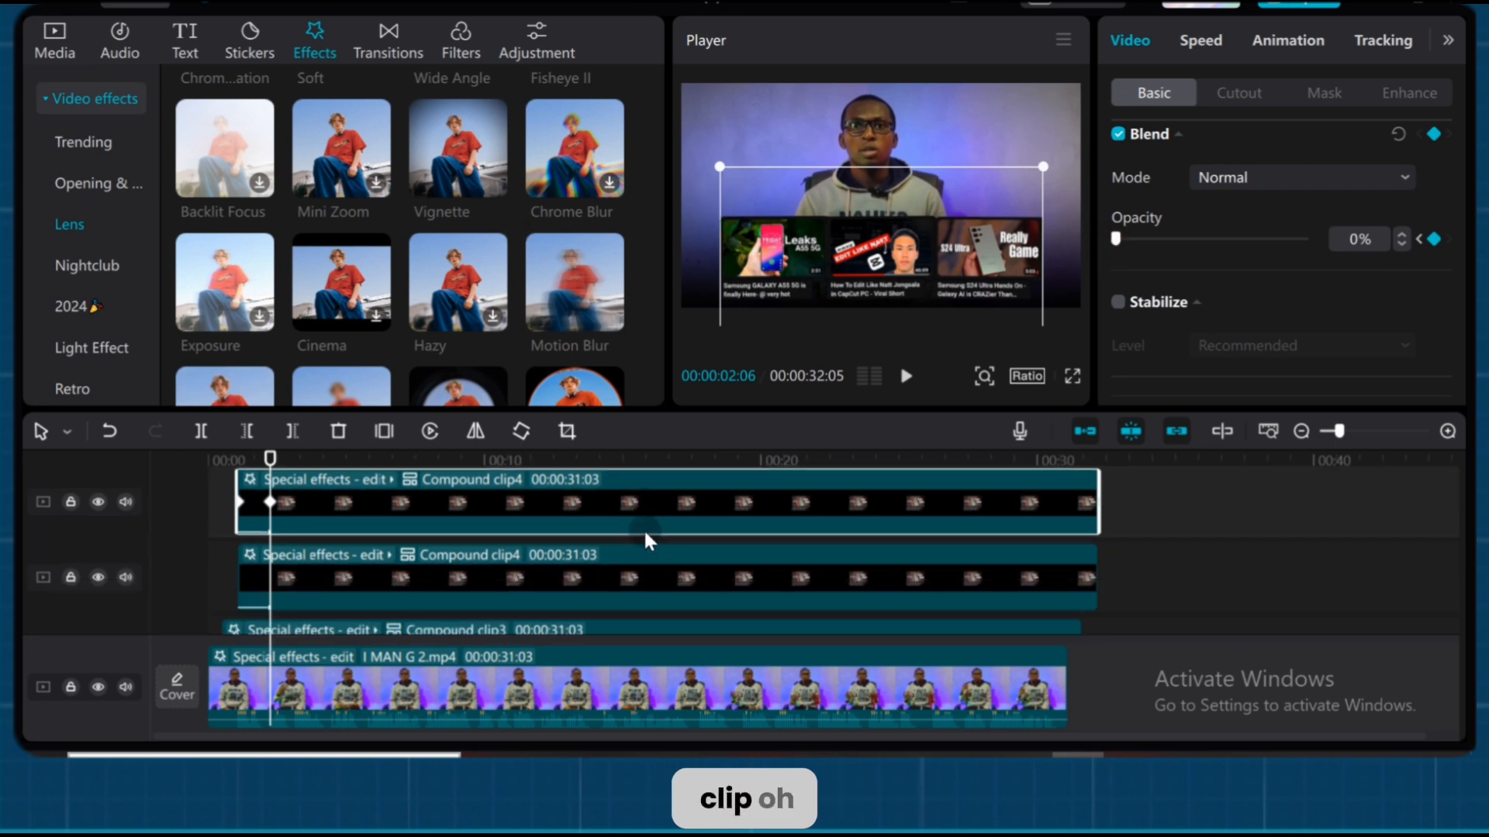
click(504, 588)
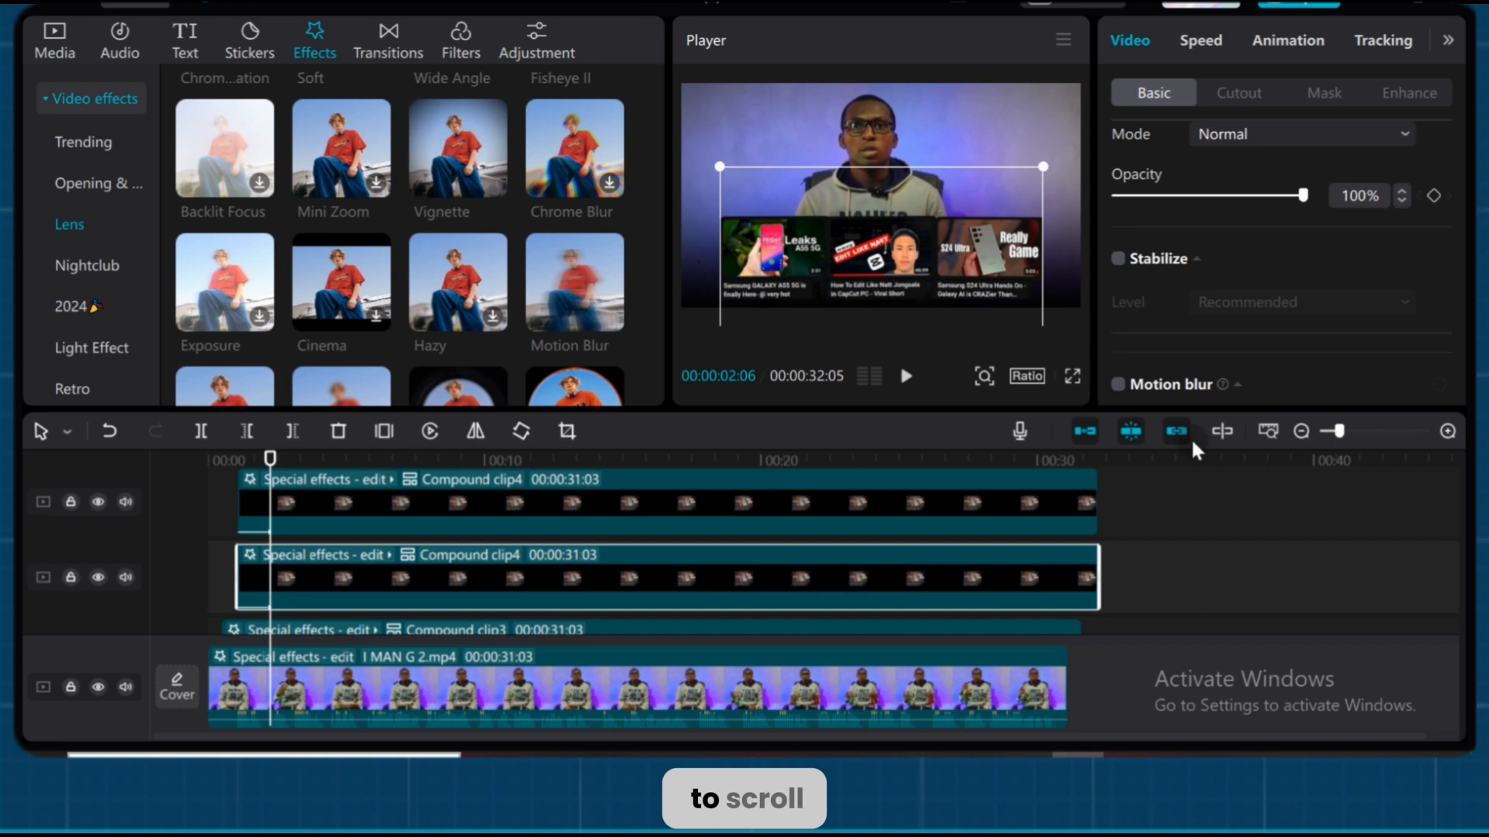
scroll(1248, 282, up, 6)
scroll(476, 597, down, 1)
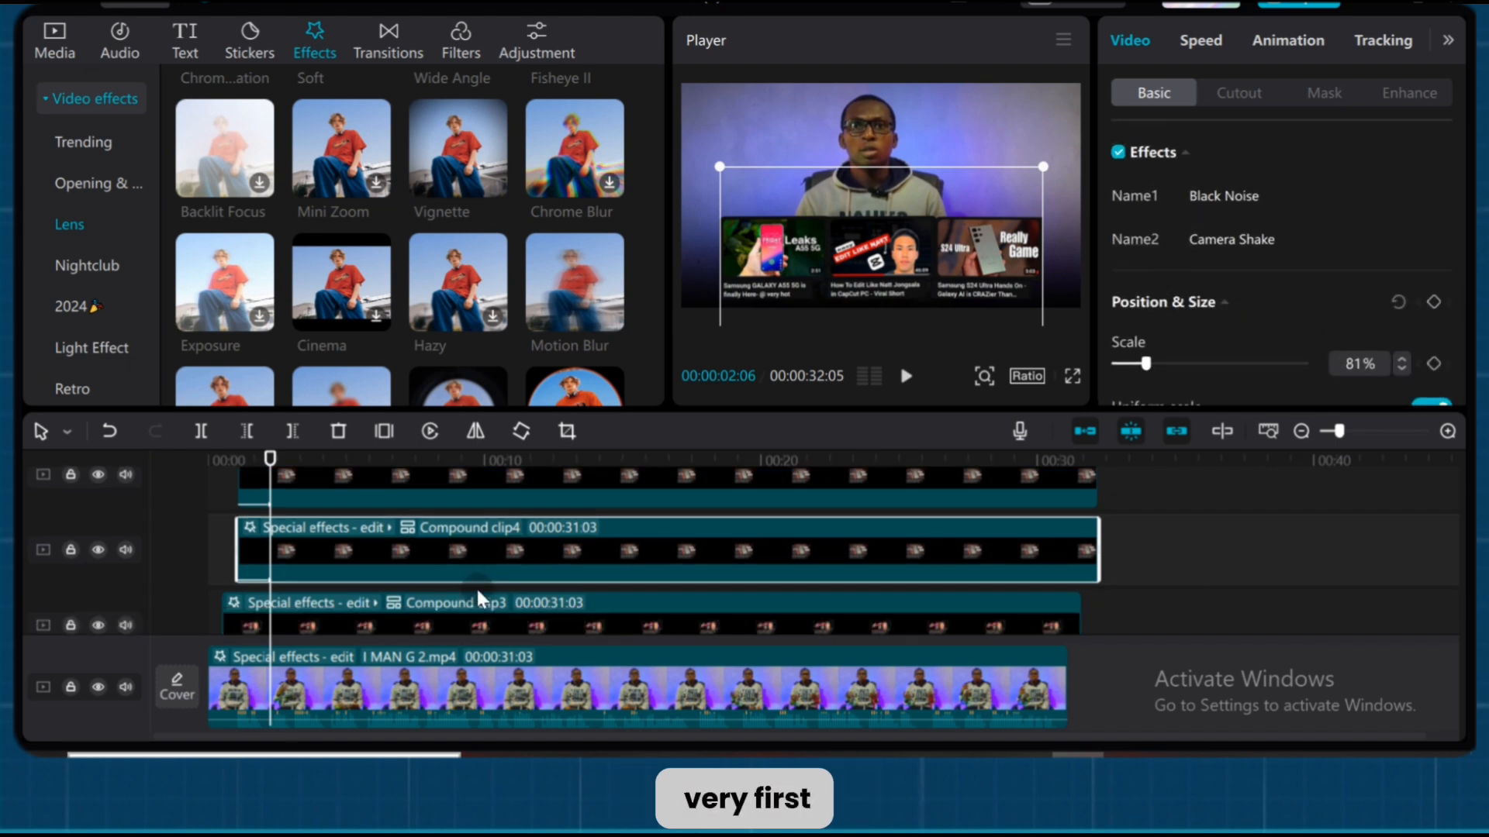
scroll(400, 594, down, 1)
scroll(448, 589, up, 2)
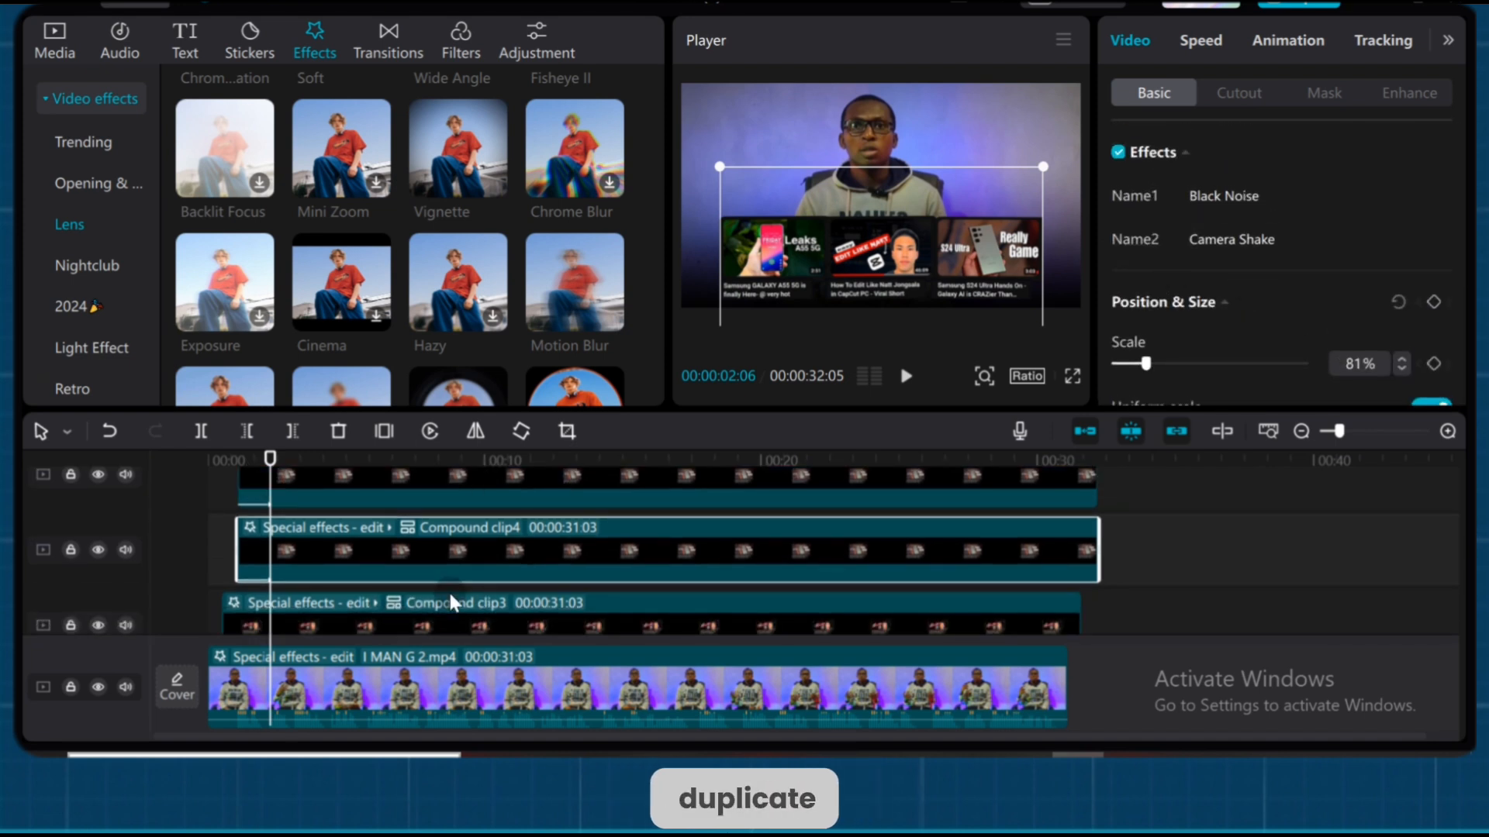
scroll(448, 583, up, 1)
scroll(458, 564, down, 2)
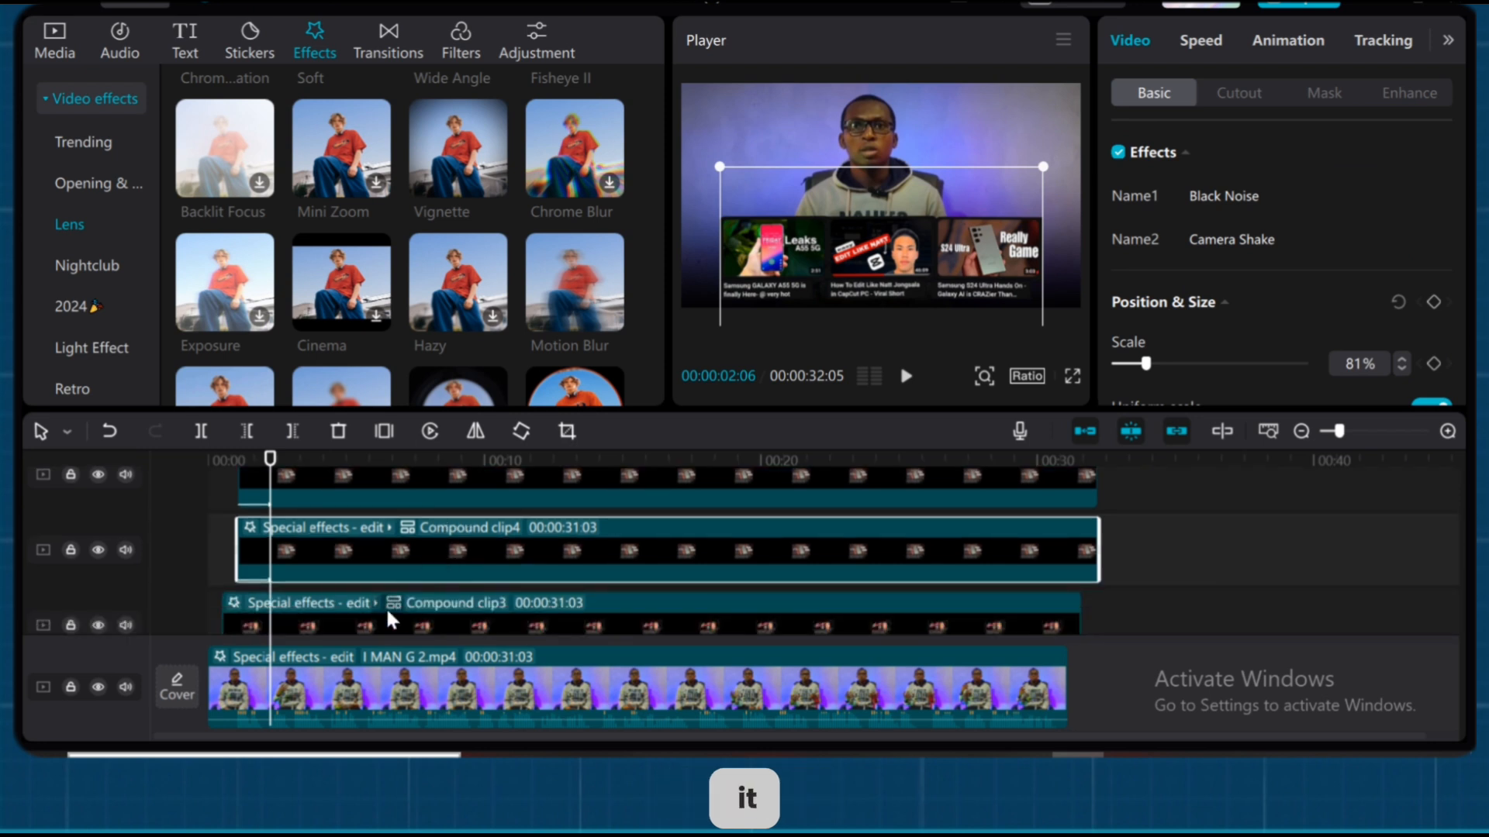
click(345, 604)
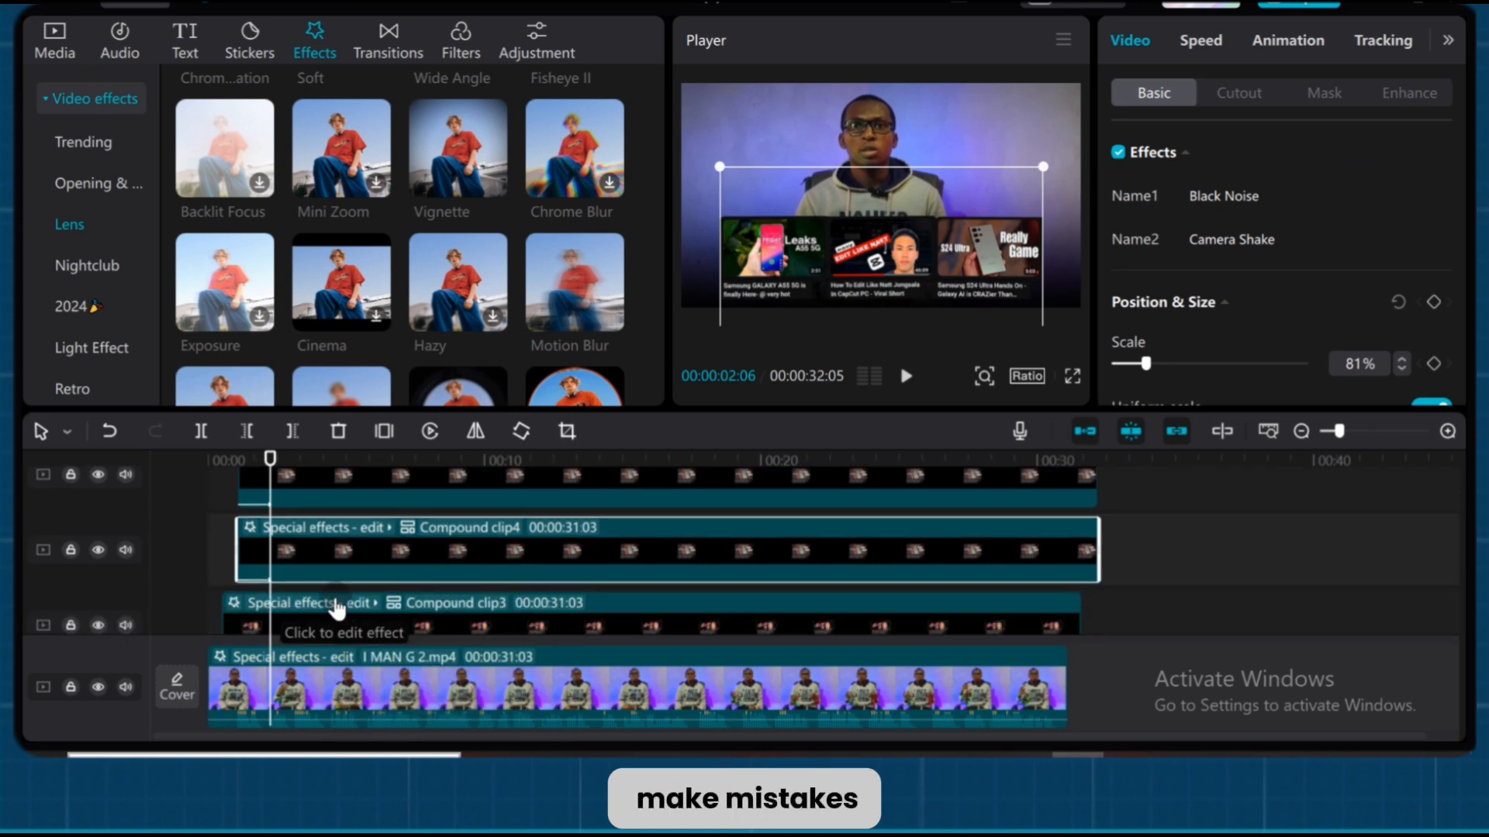
scroll(565, 572, down, 2)
click(618, 576)
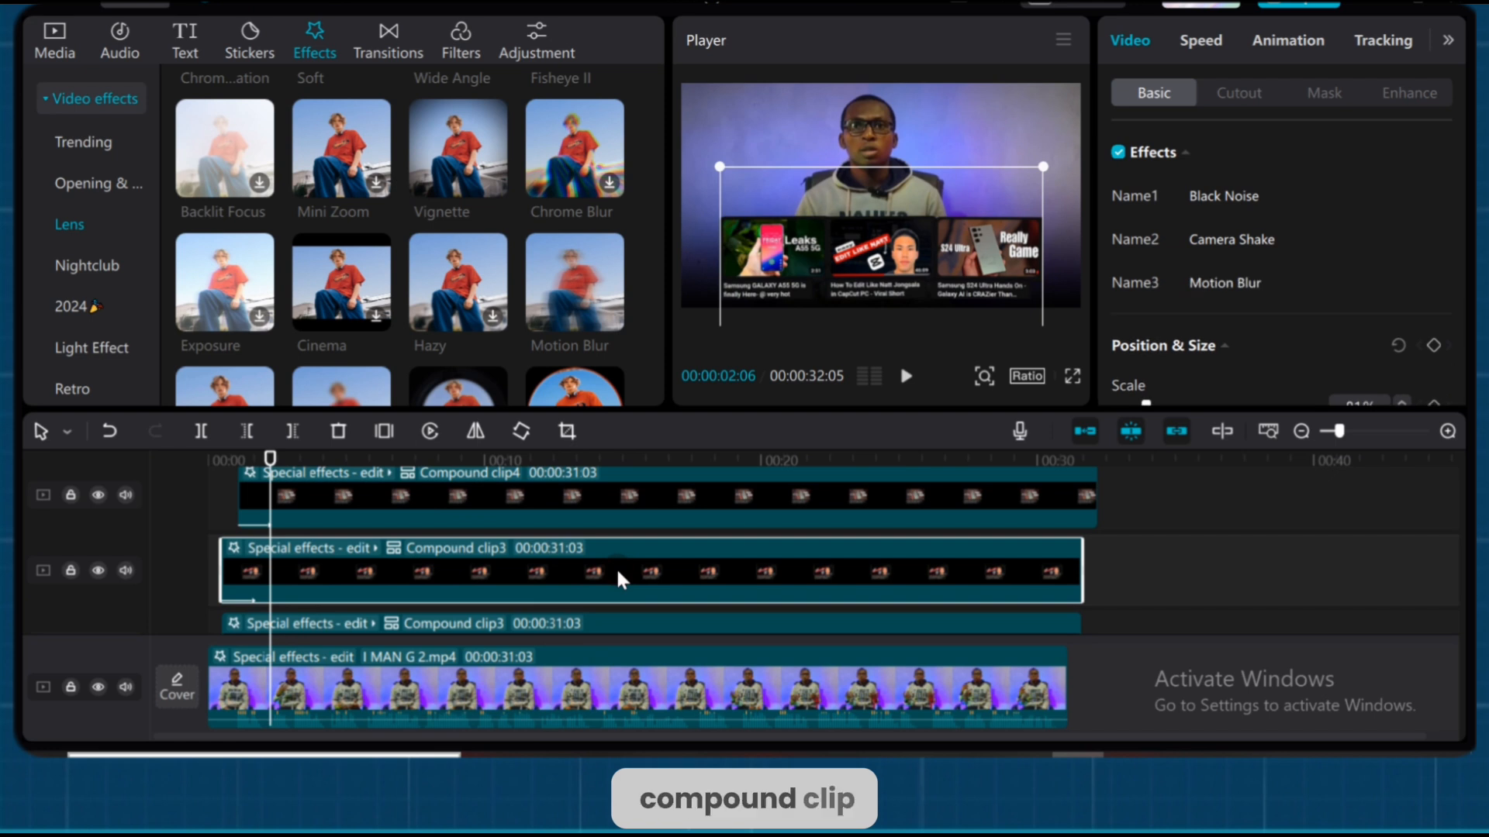
scroll(1256, 269, down, 5)
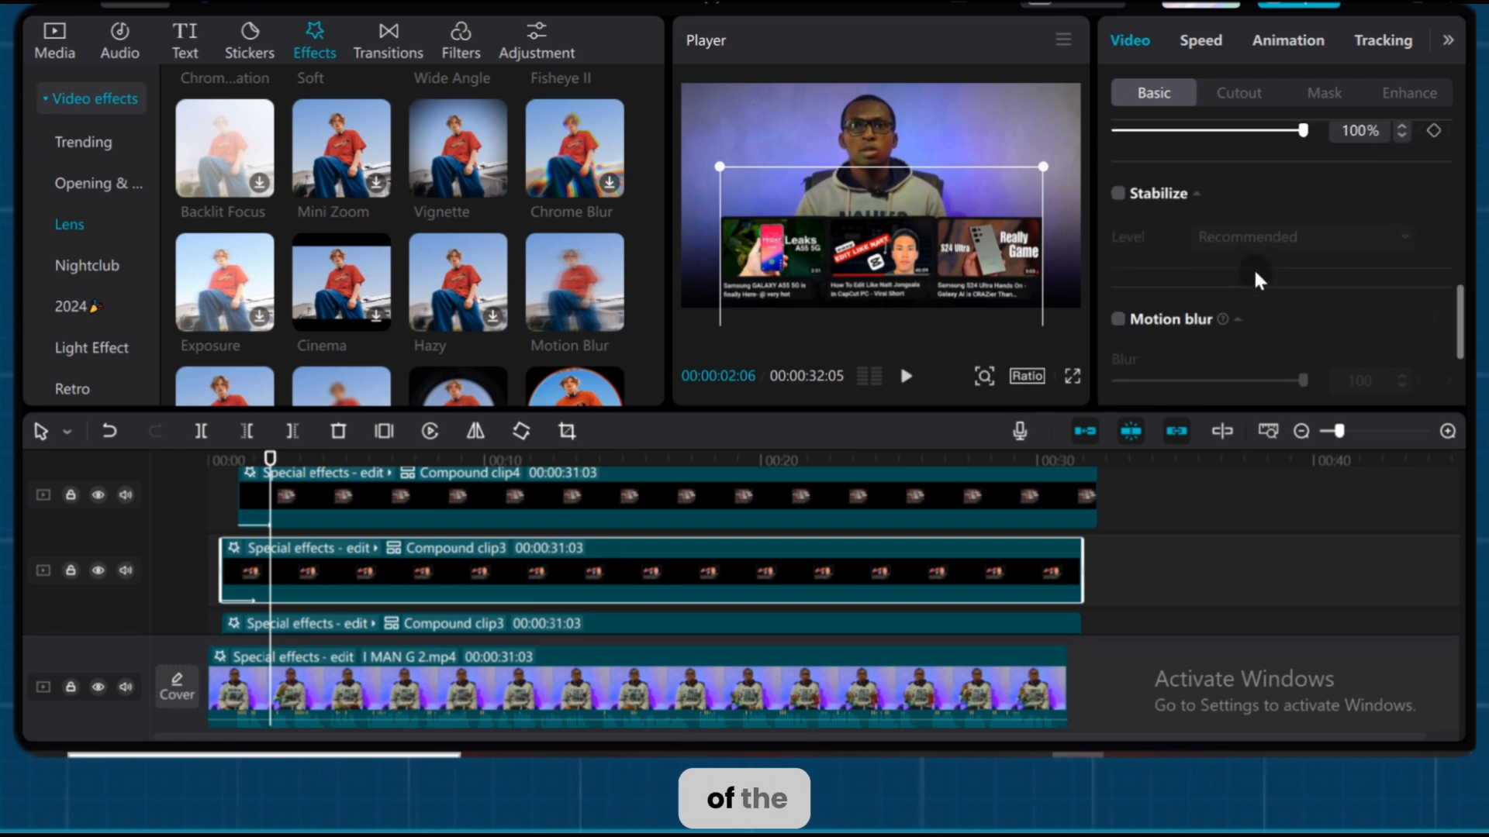
click(220, 505)
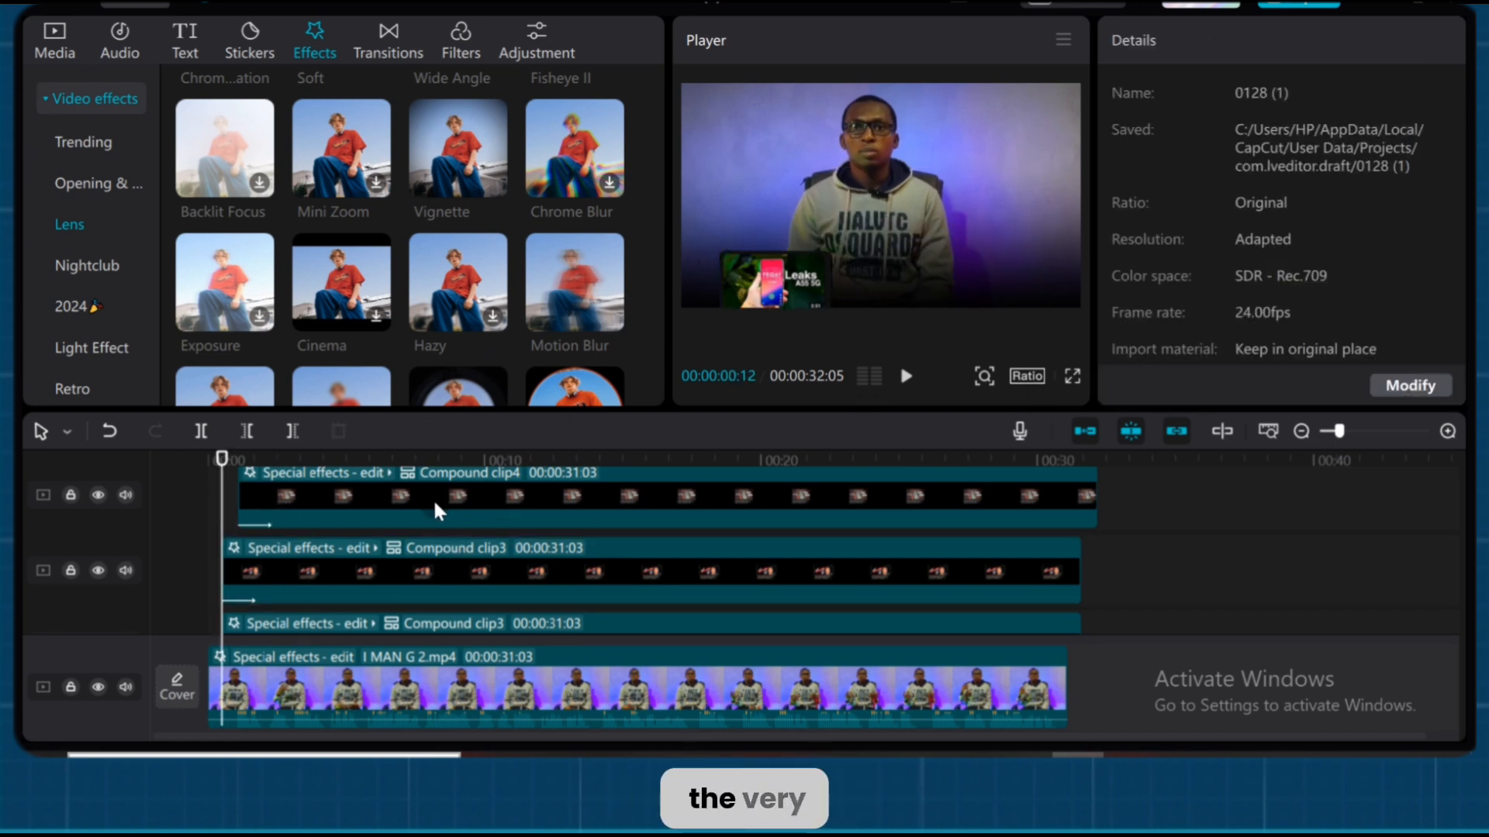
click(691, 544)
scroll(1241, 264, down, 5)
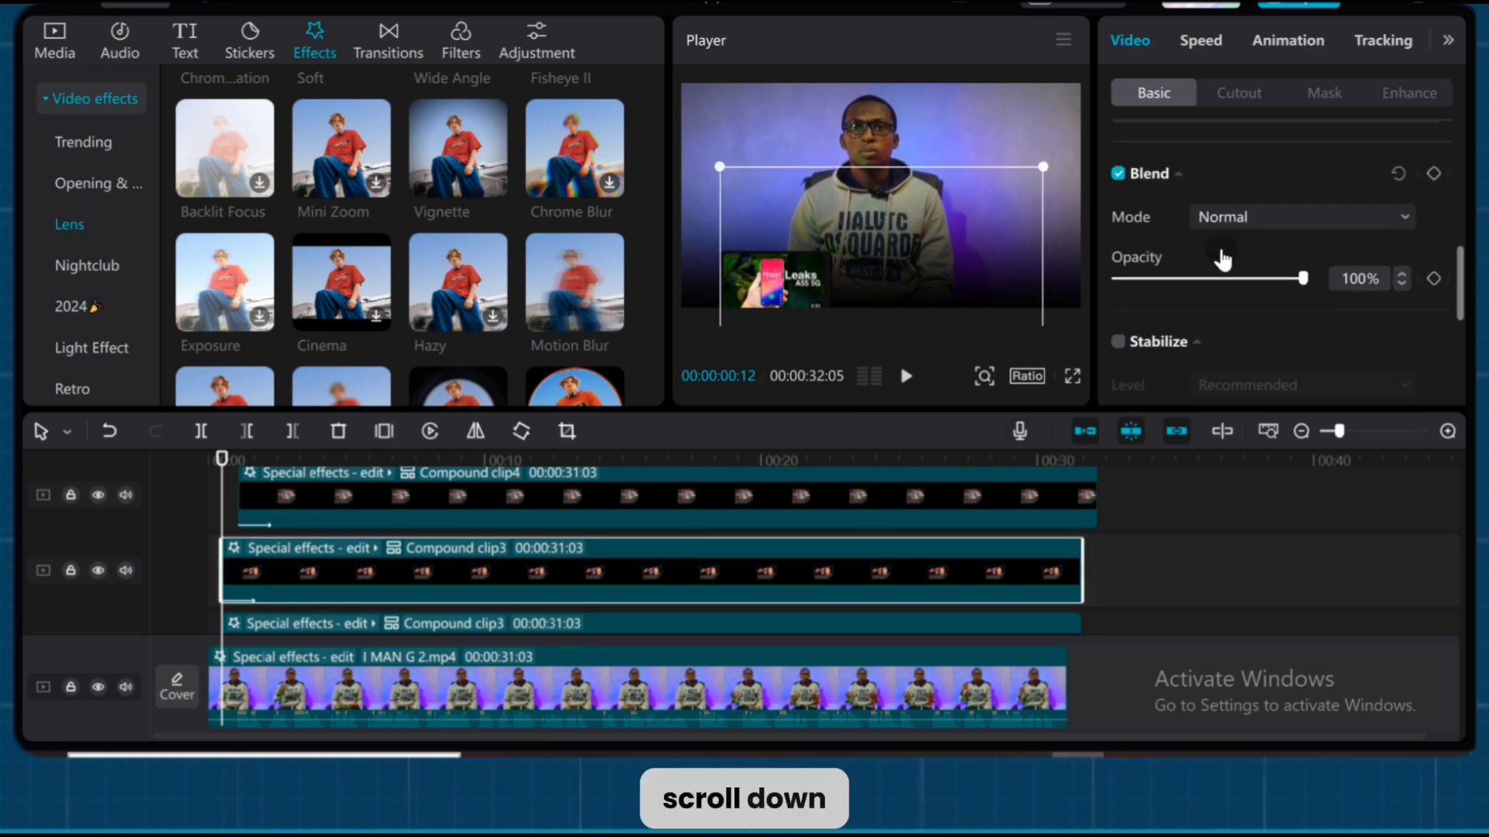
scroll(1223, 260, down, 3)
click(1434, 187)
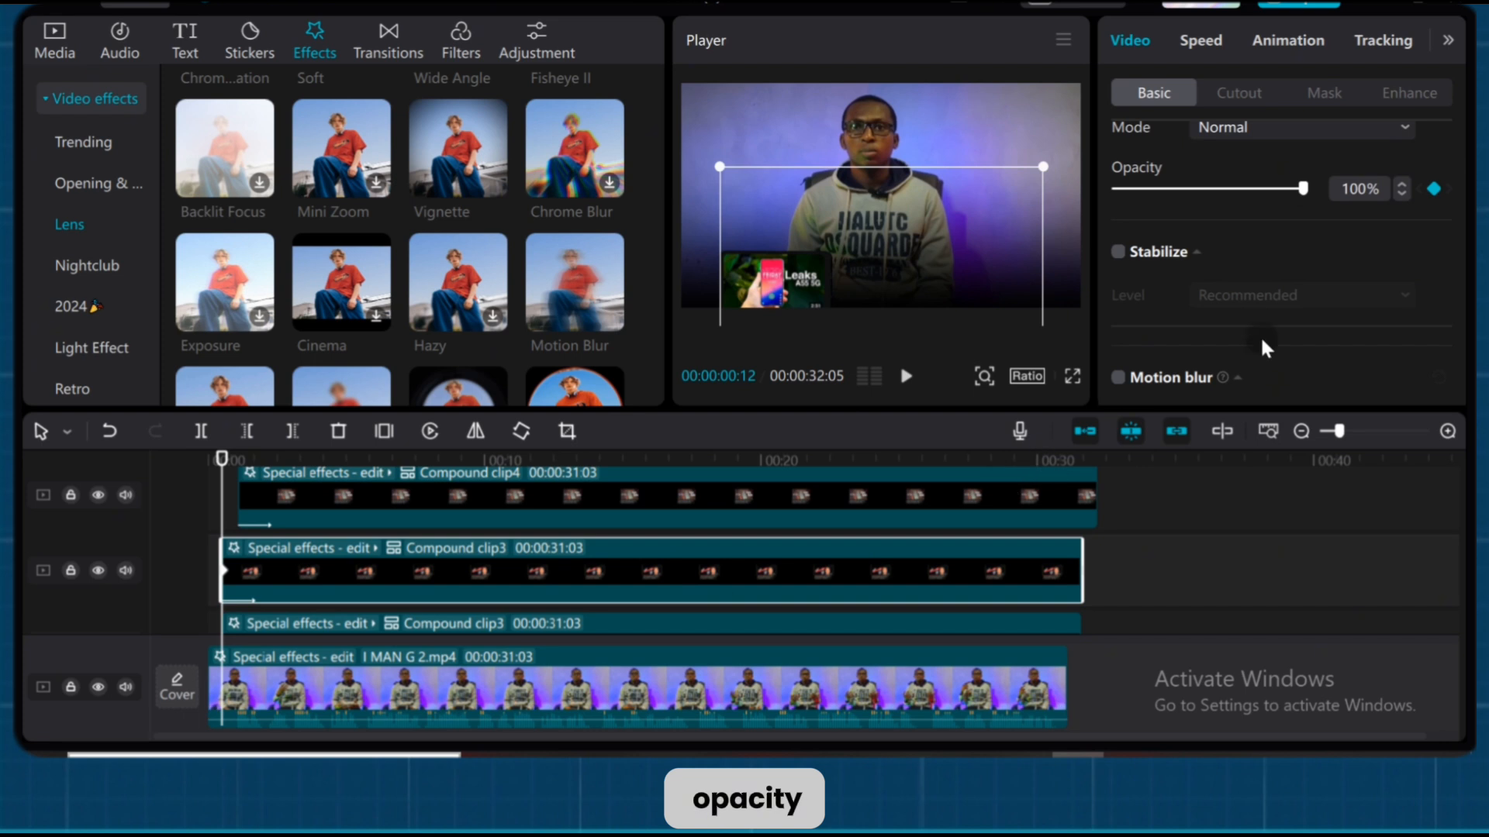
- Keyframe the upper Compound clip3's opacity to 0% at 00:00:01:19
scroll(1259, 335, up, 5)
scroll(1259, 335, down, 5)
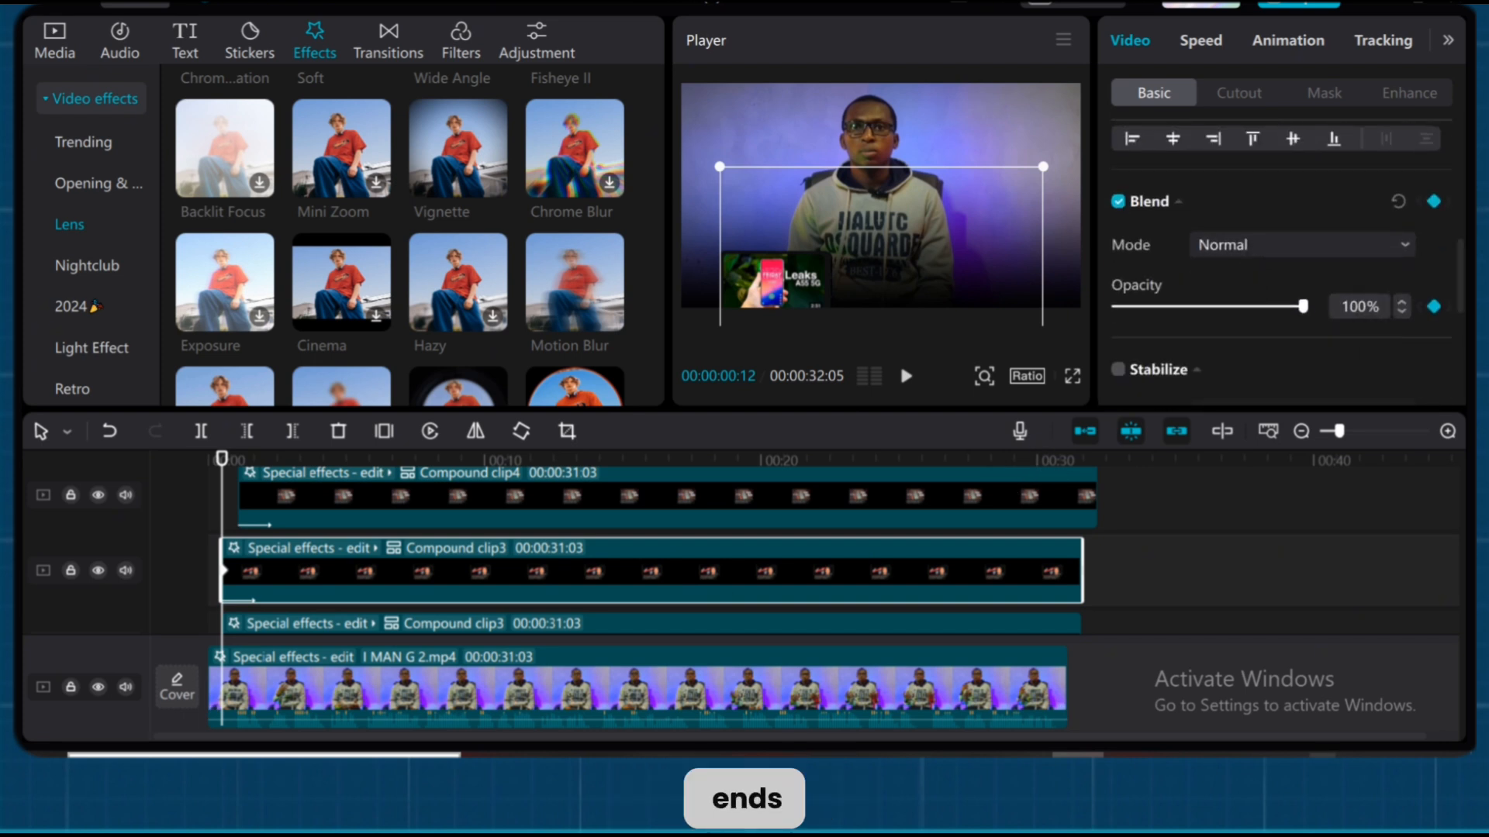
drag(222, 470, 257, 475)
click(1433, 306)
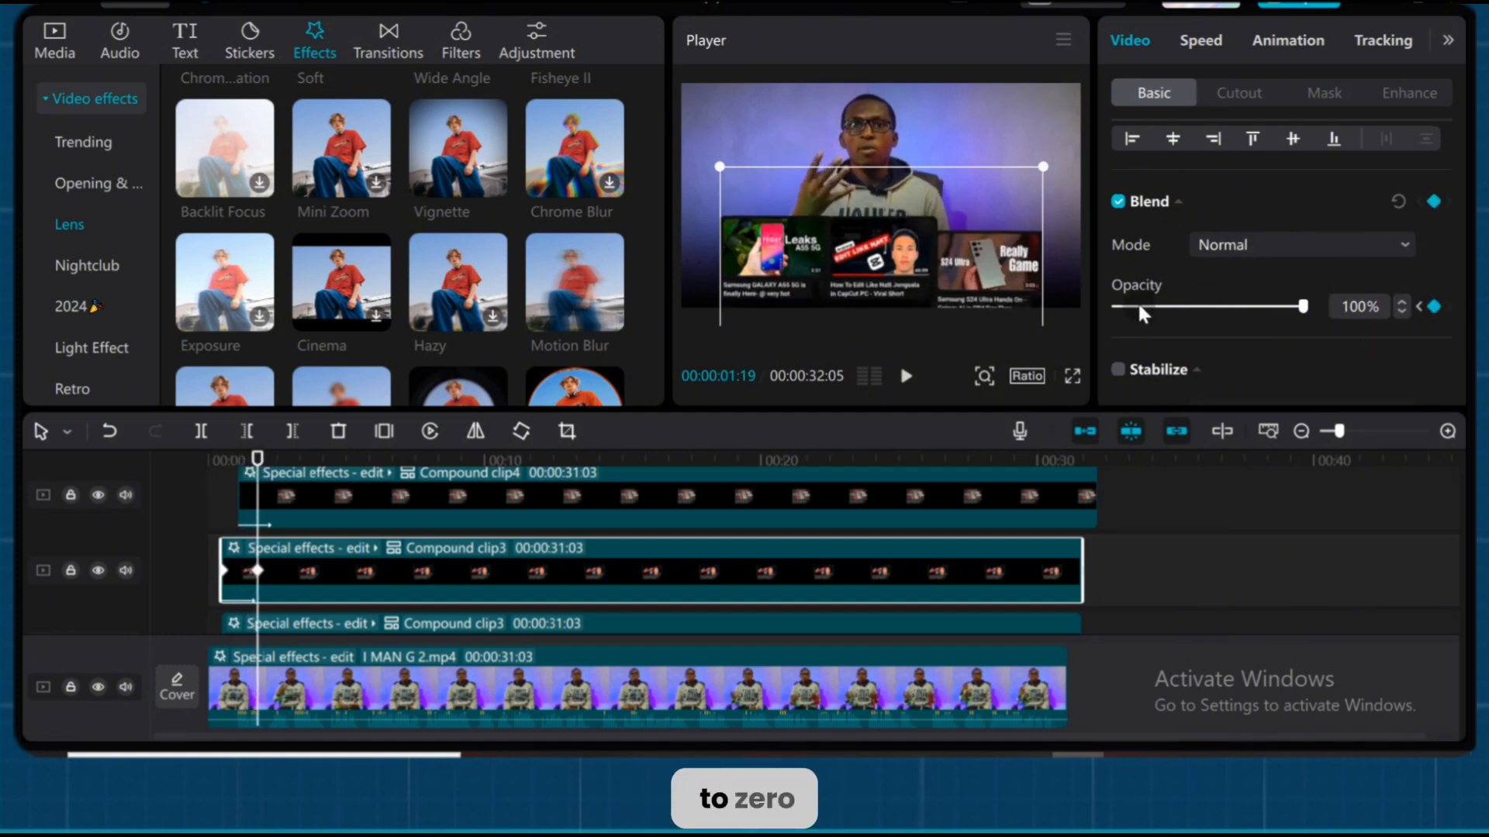
click(1114, 307)
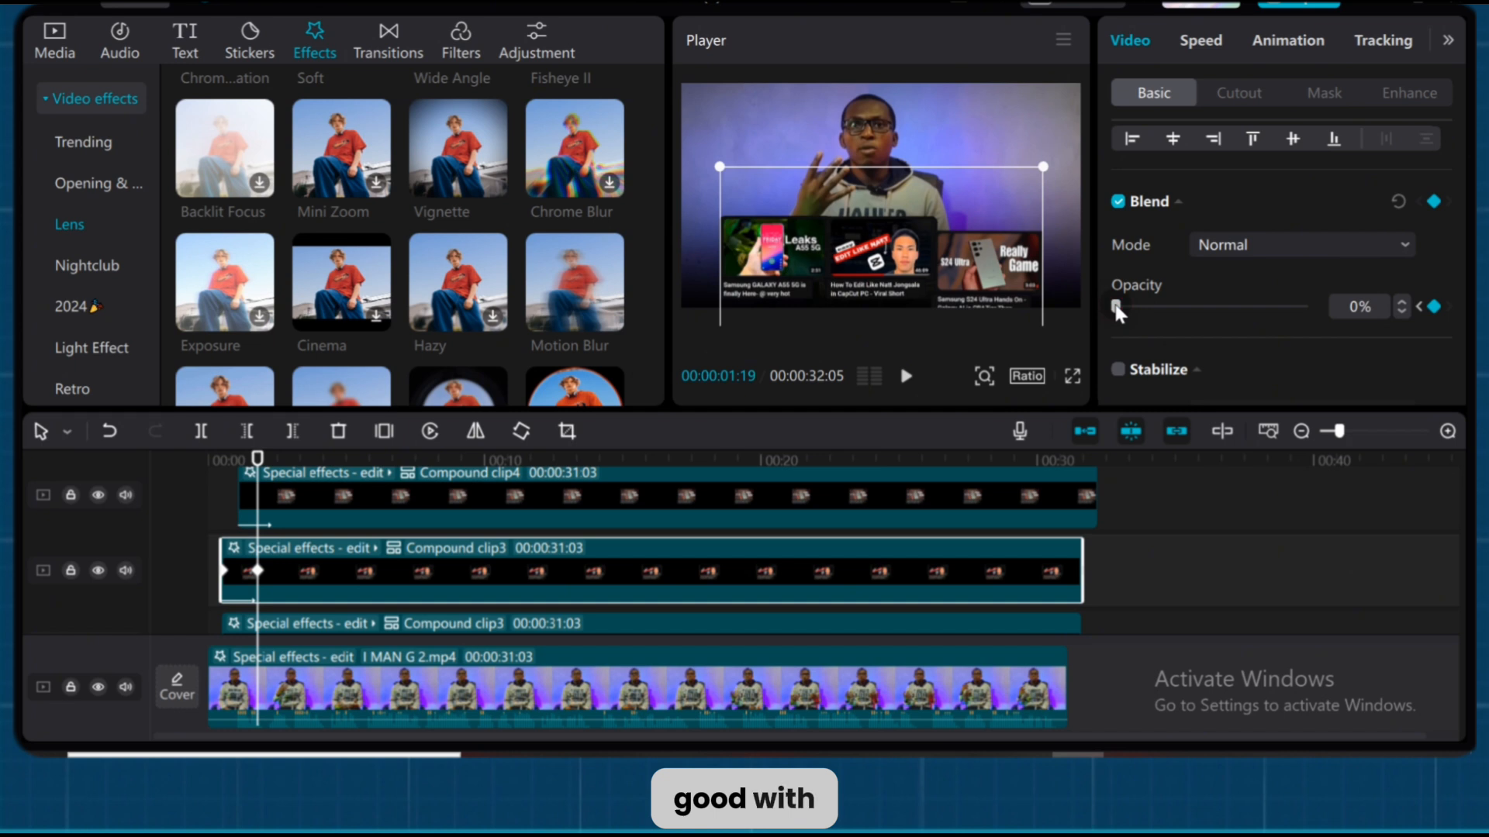
- Add a 100% opacity keyframe to the upper copy of Compound clip2 at 00:00:00:00
scroll(349, 543, down, 2)
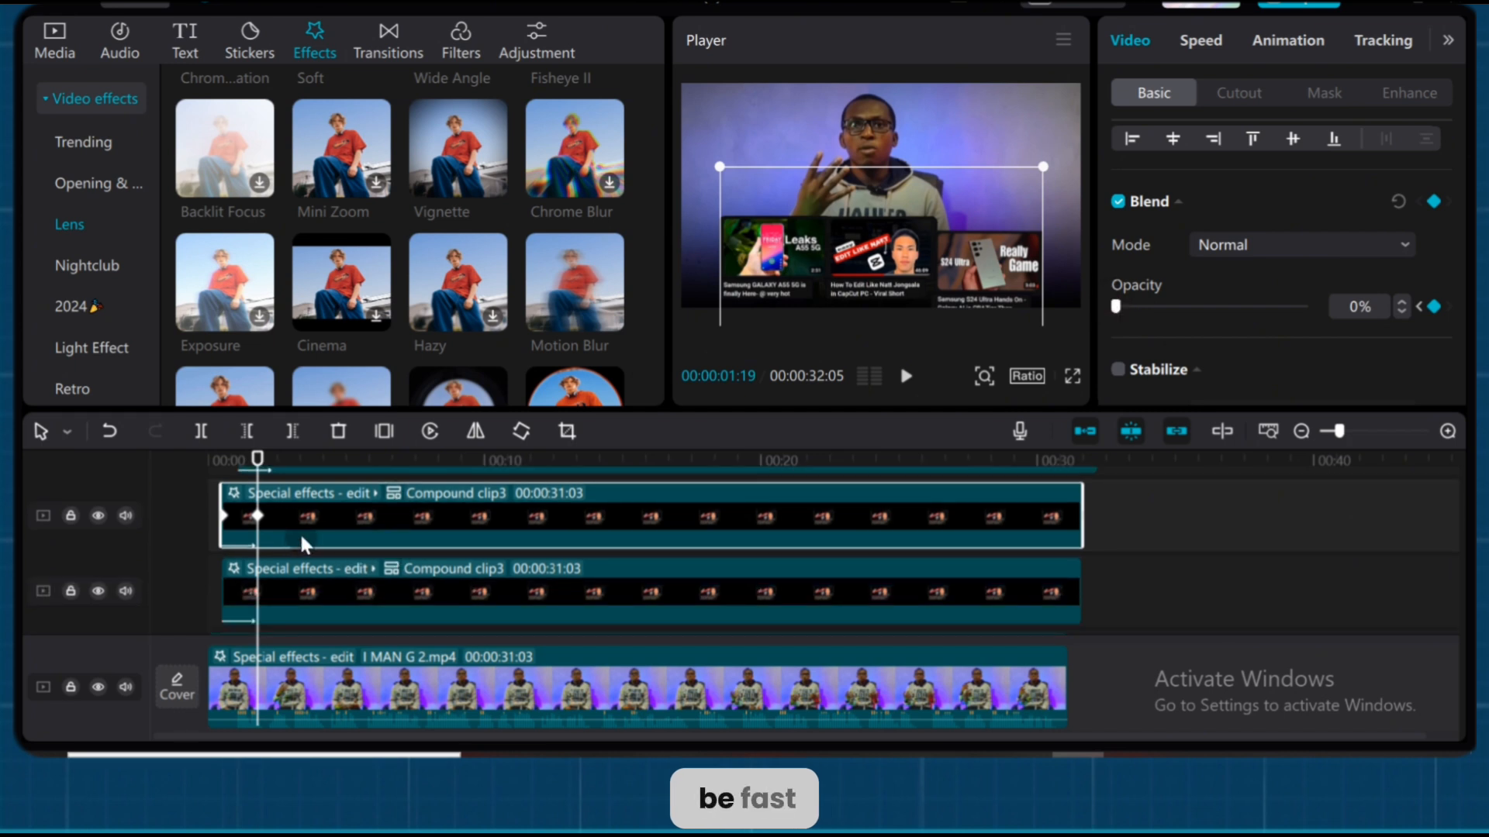
click(336, 579)
scroll(1233, 357, up, 5)
scroll(1233, 357, down, 2)
scroll(1152, 568, down, 3)
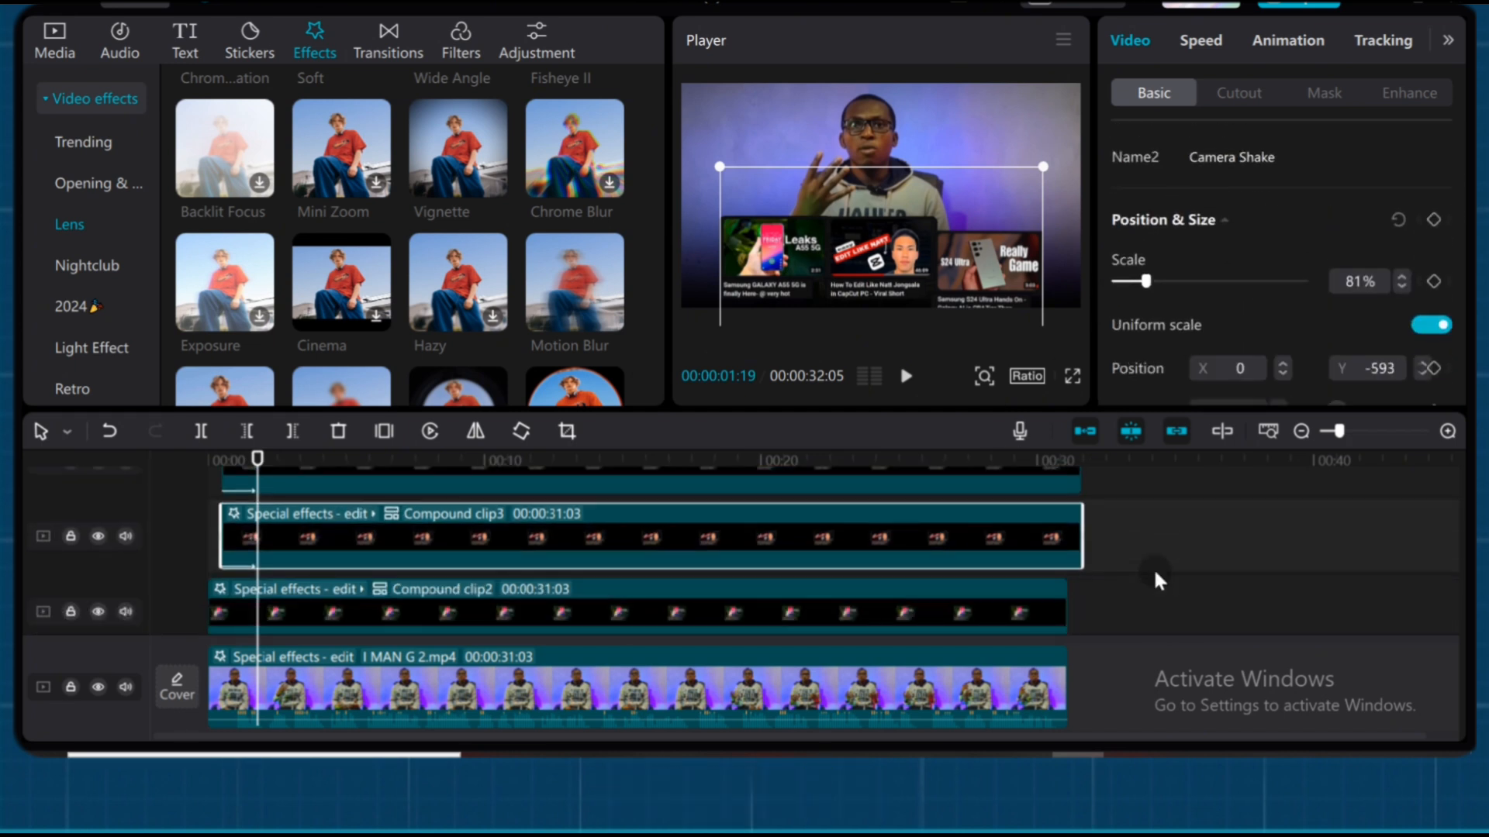
click(686, 565)
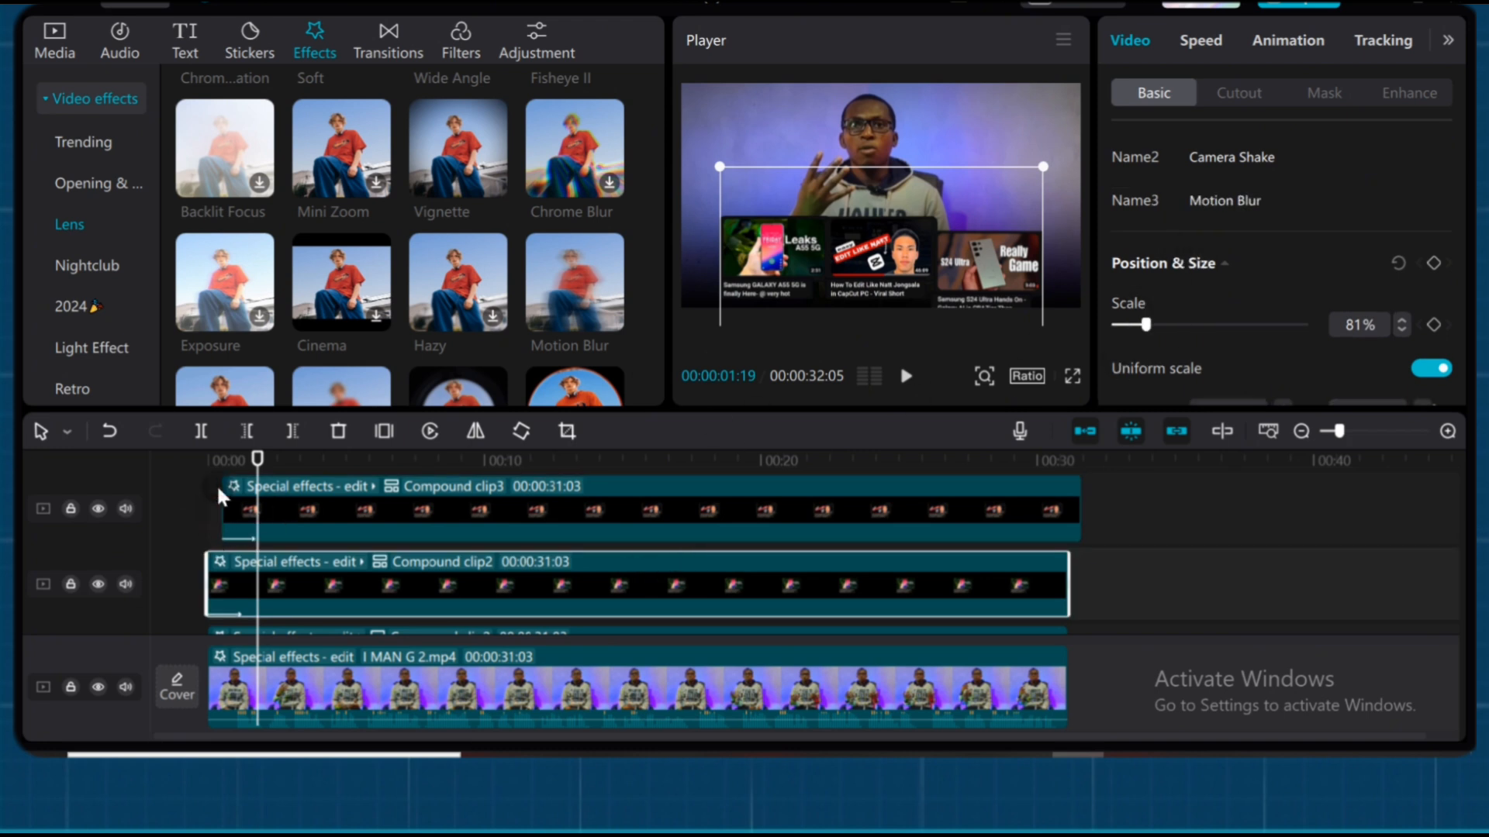
drag(261, 473, 208, 462)
scroll(1388, 285, down, 5)
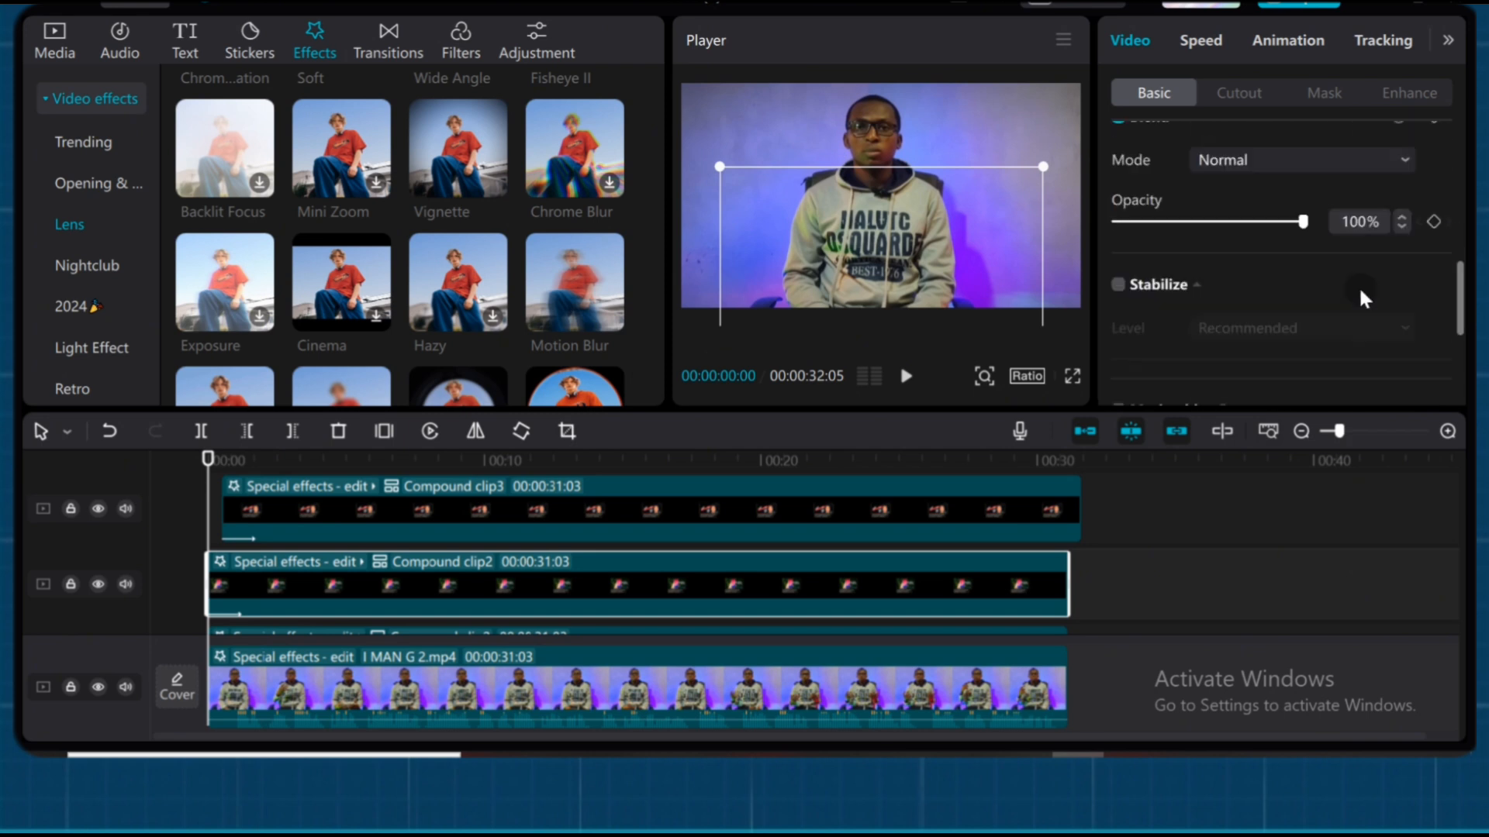
click(1431, 198)
- Keyframe the upper Compound clip2's opacity to 3% at 00:00:01:08
drag(208, 461, 238, 475)
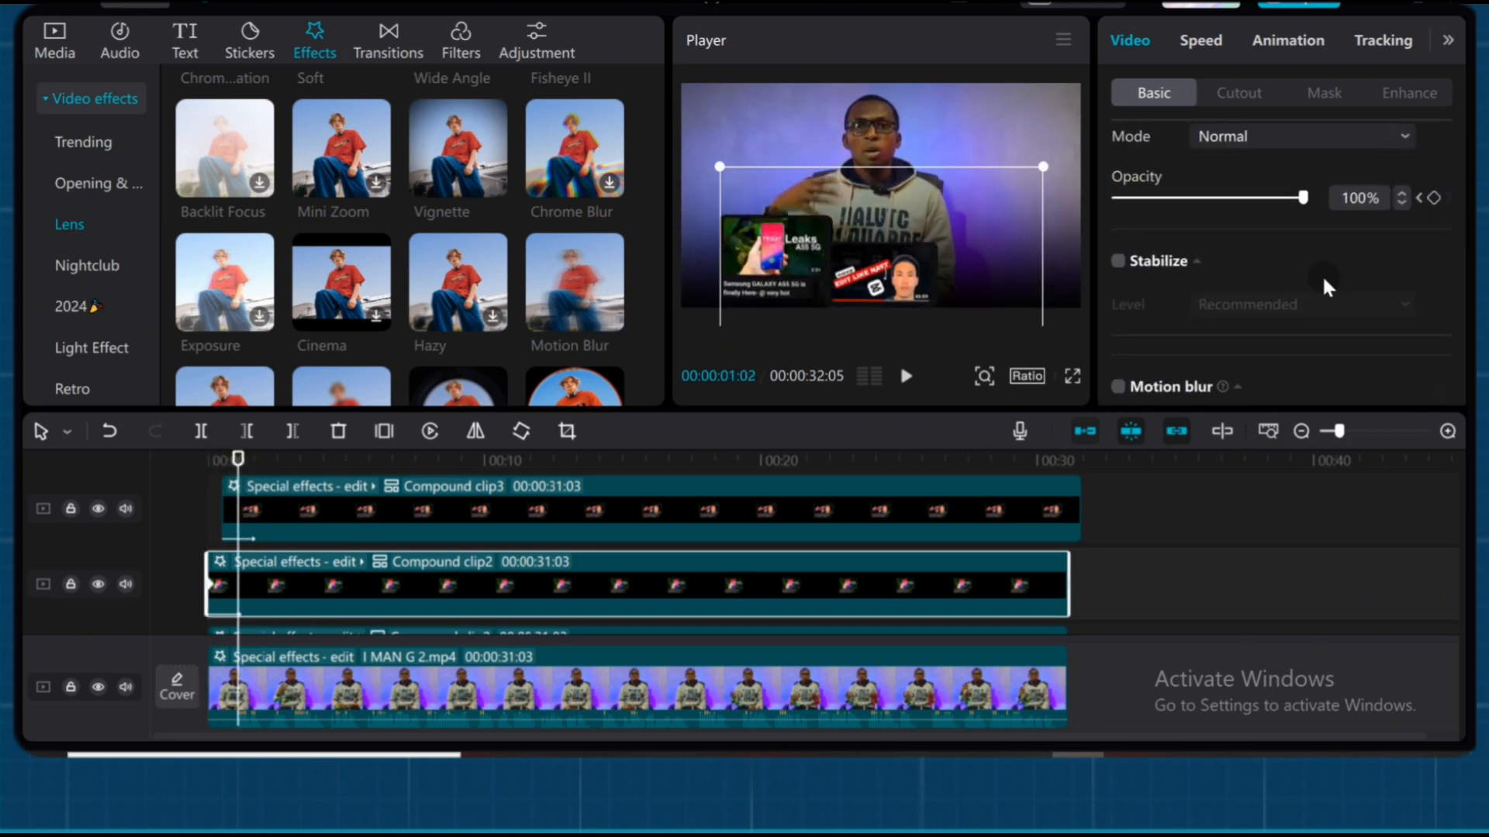
scroll(1323, 274, down, 2)
scroll(1362, 273, up, 6)
scroll(1362, 287, down, 3)
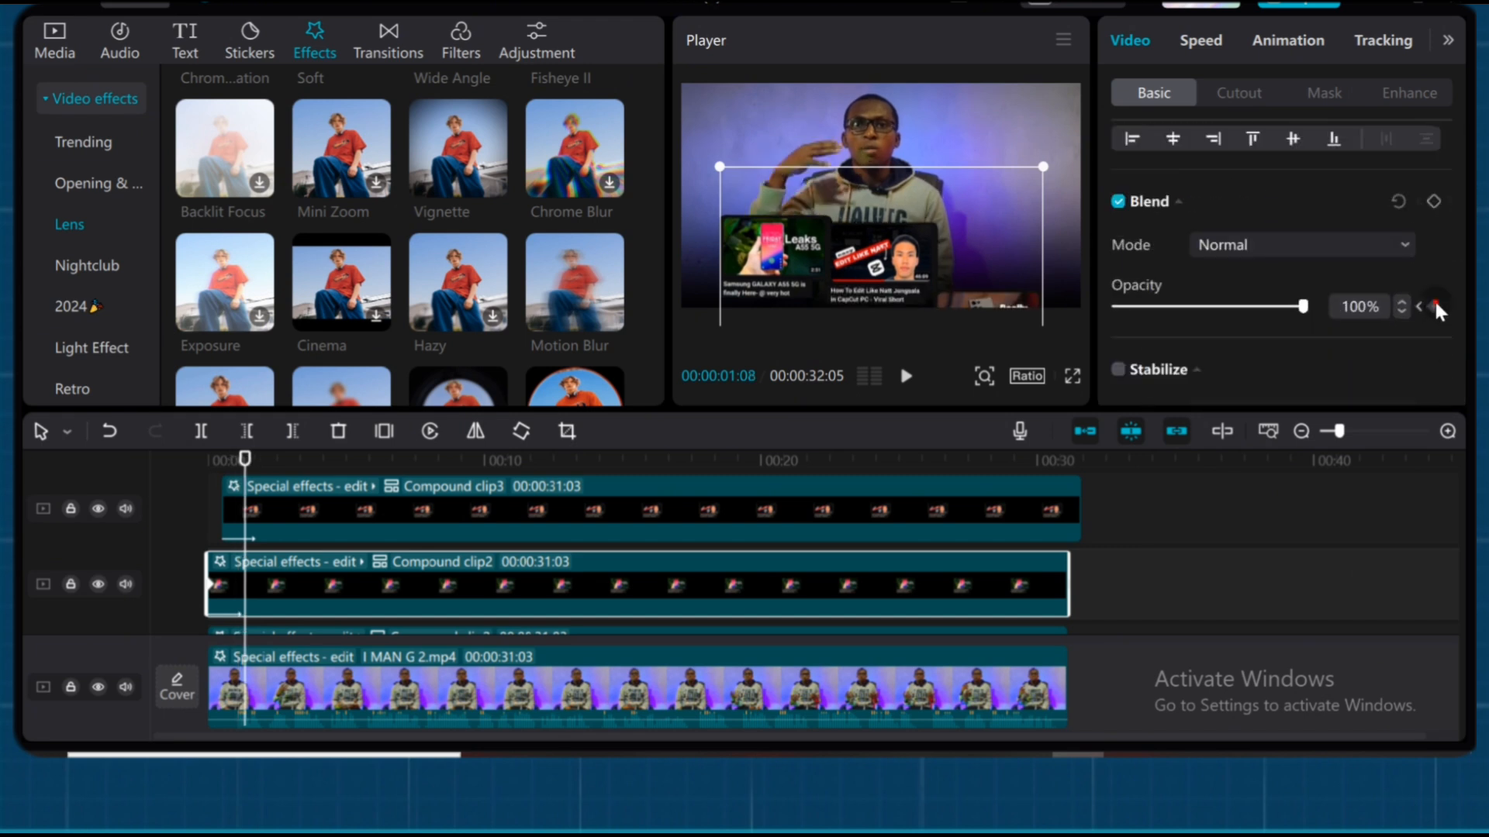
scroll(1202, 566, down, 4)
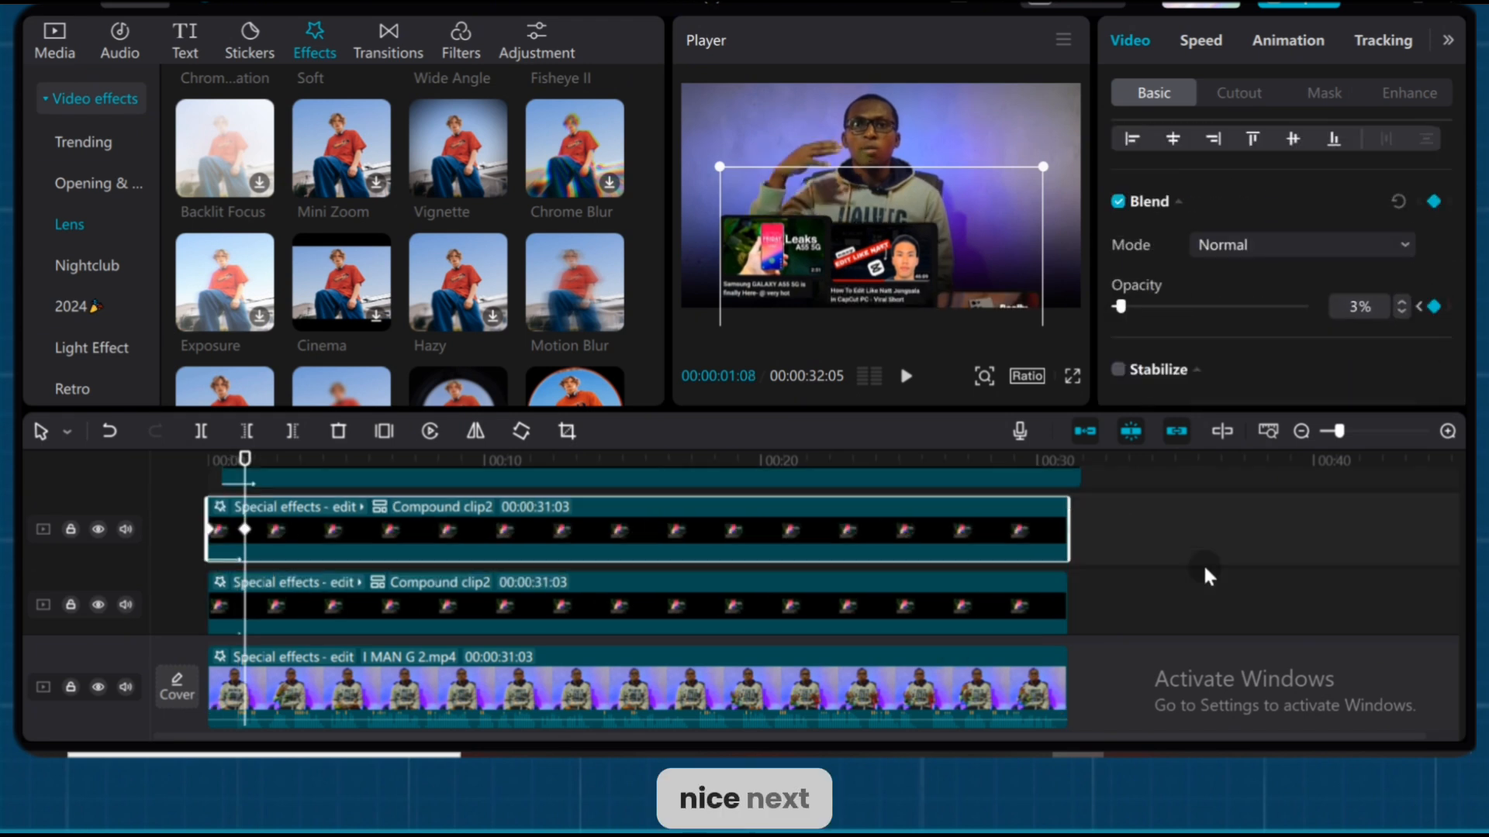
- Trim both copies of Compound clip4 so they end at 00:00:08:07
scroll(1203, 567, up, 7)
drag(245, 461, 181, 490)
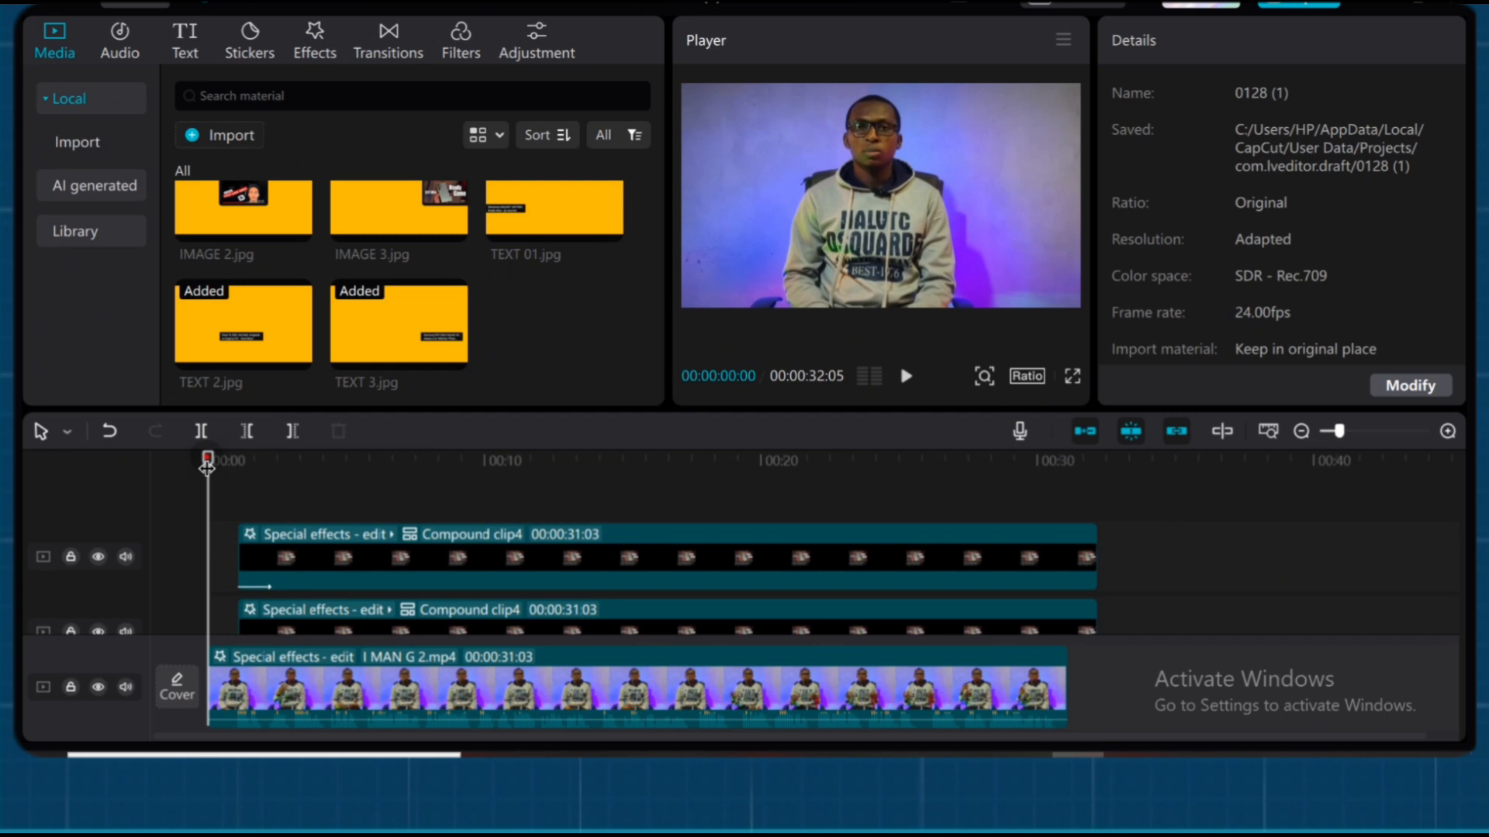
drag(207, 459, 438, 500)
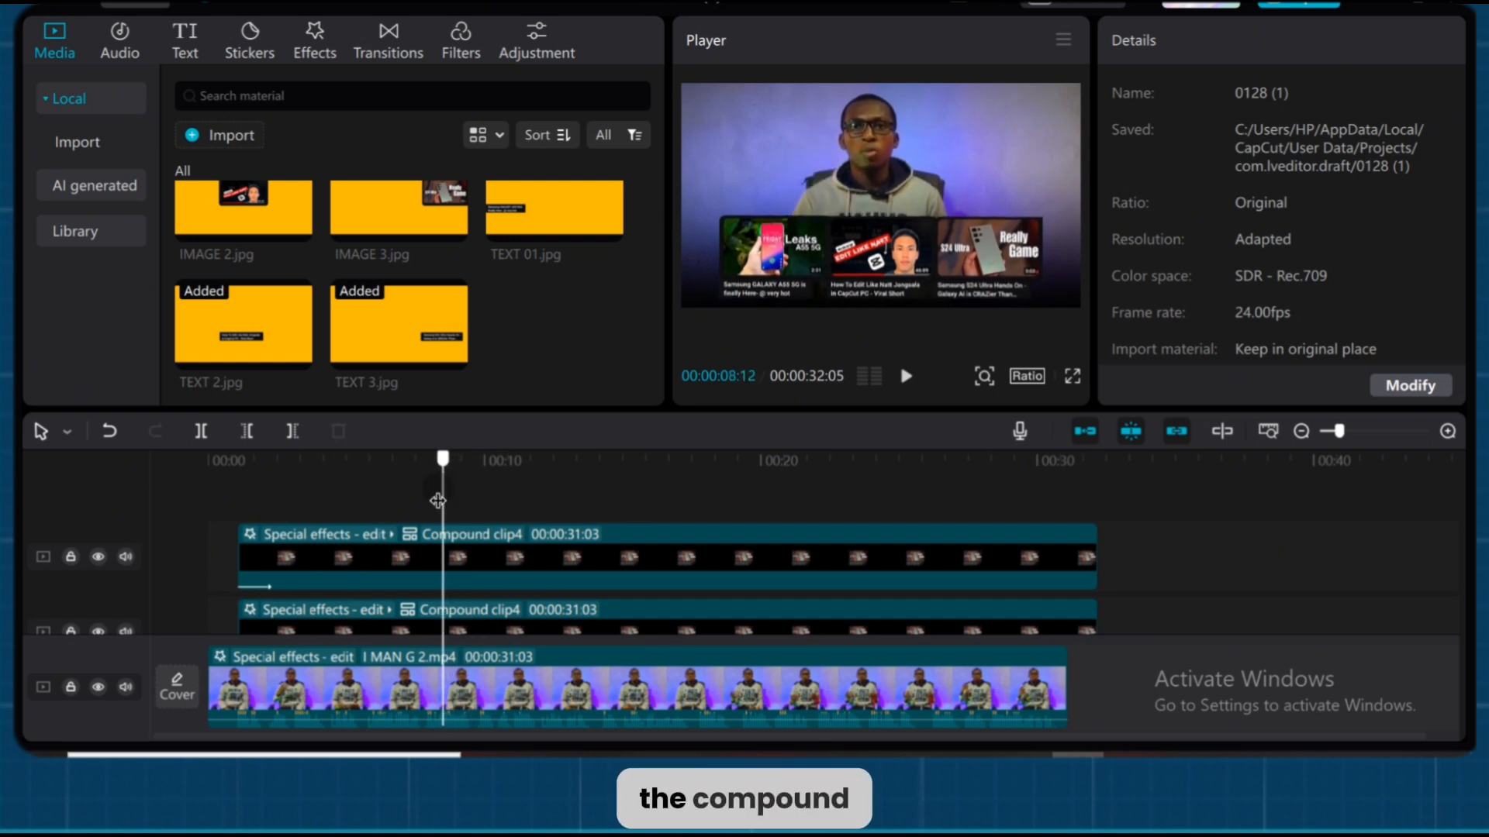
click(402, 558)
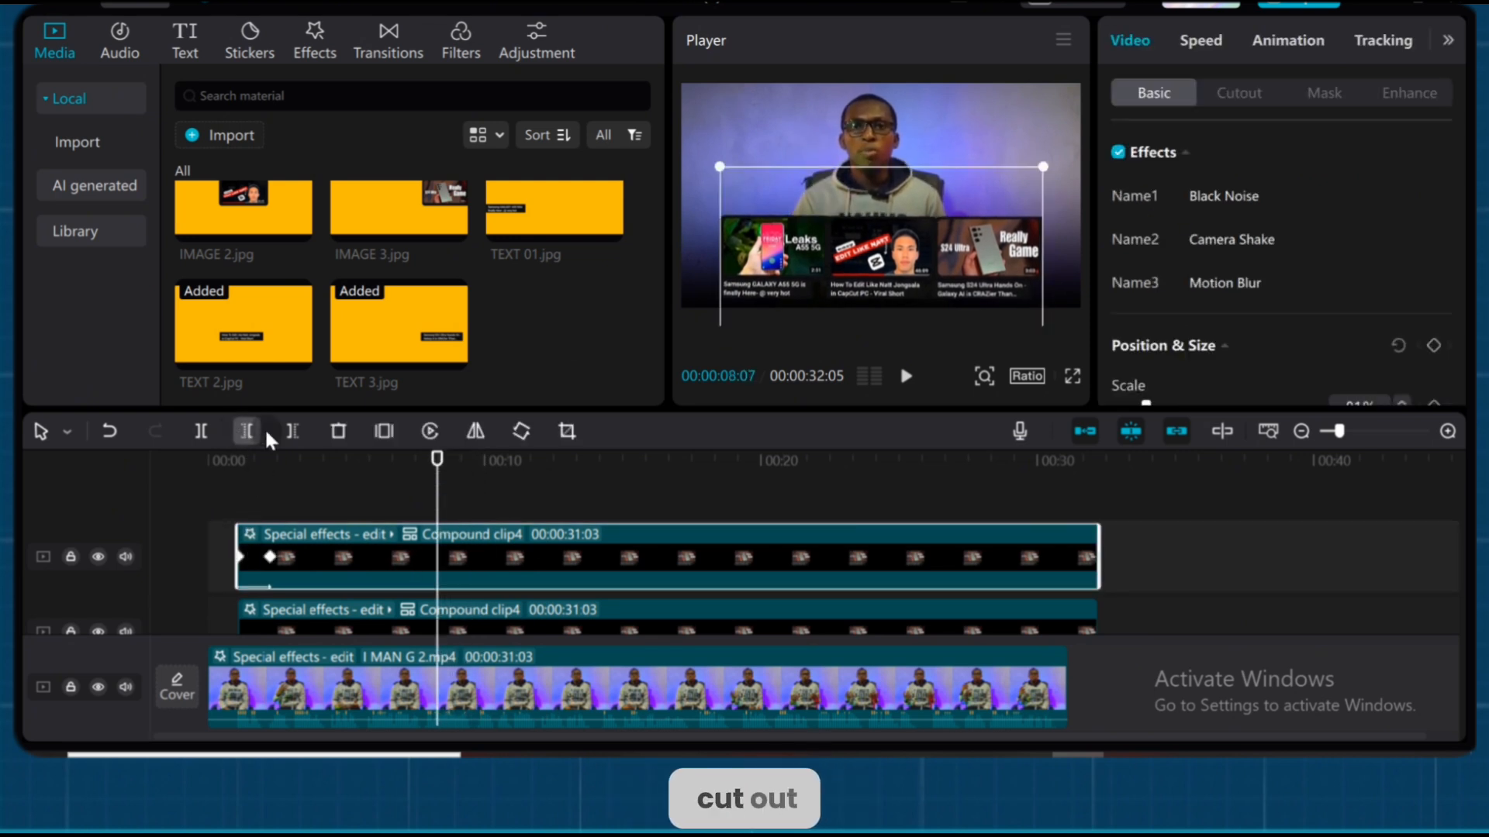
click(292, 431)
scroll(512, 545, down, 1)
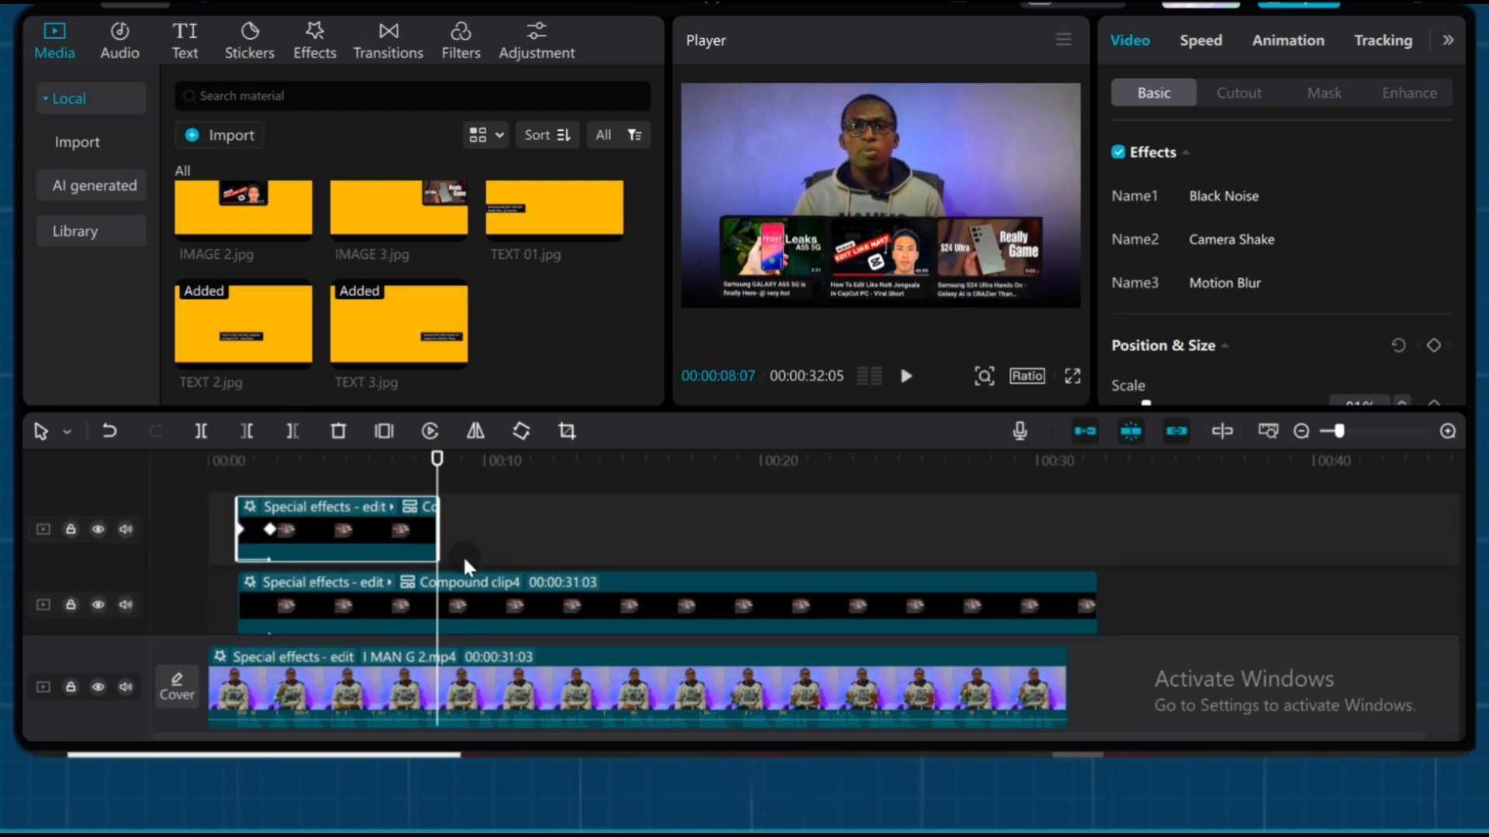
click(462, 580)
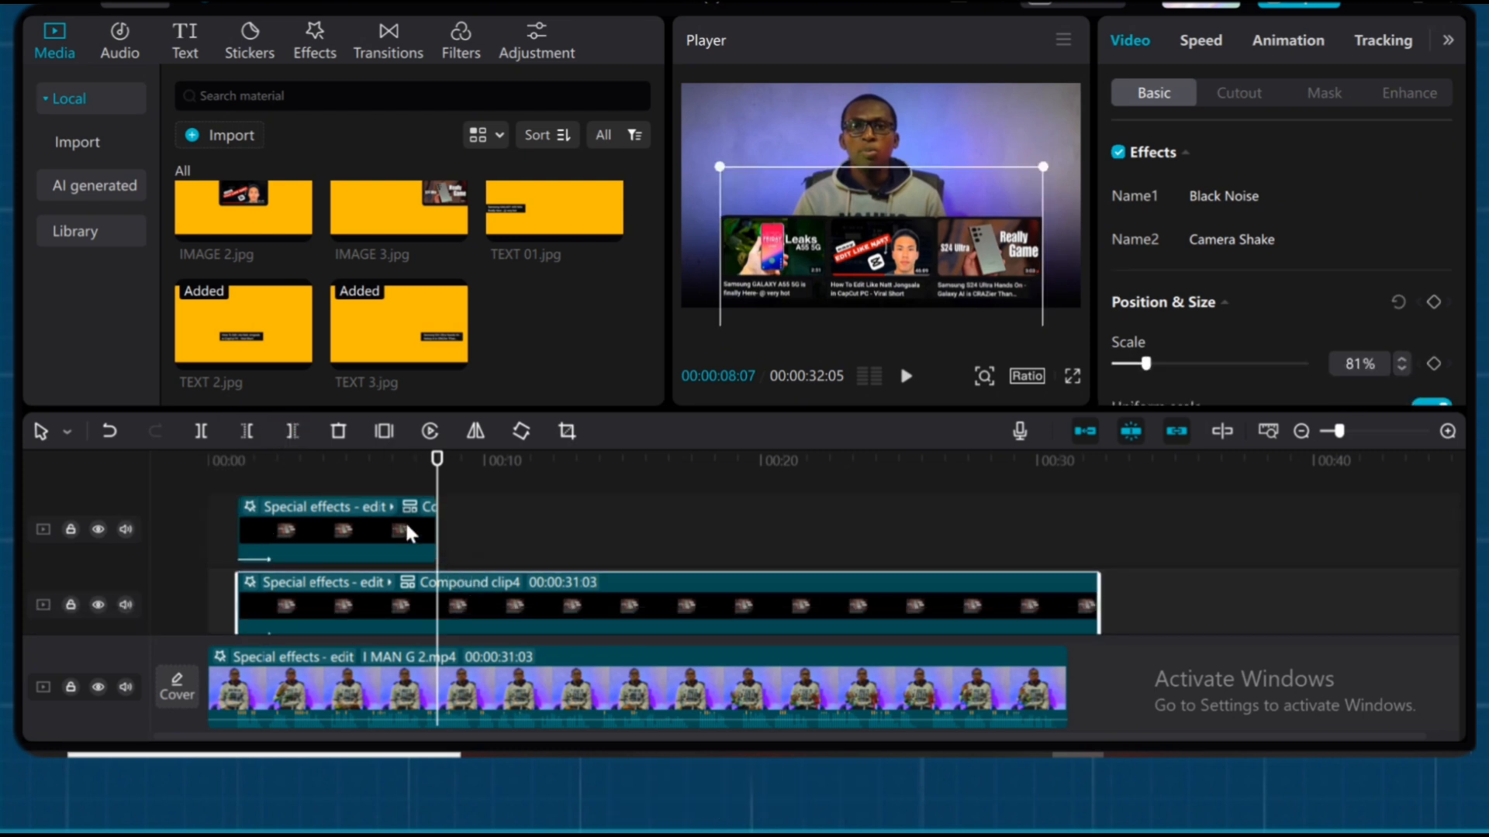
click(287, 431)
- Trim both copies of Compound clip3 so they end at 00:00:08:07
scroll(510, 491, down, 4)
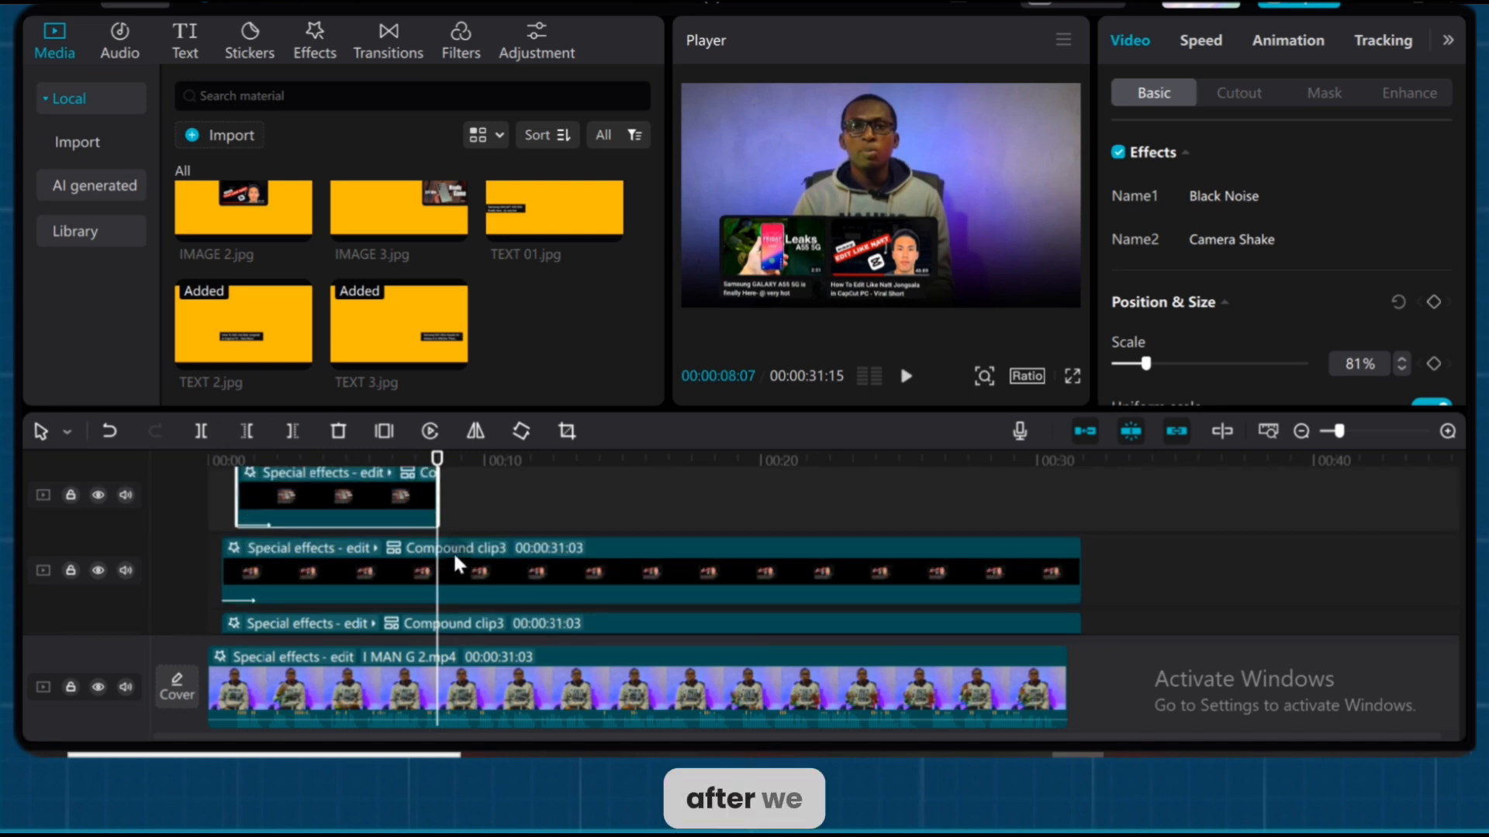
click(458, 563)
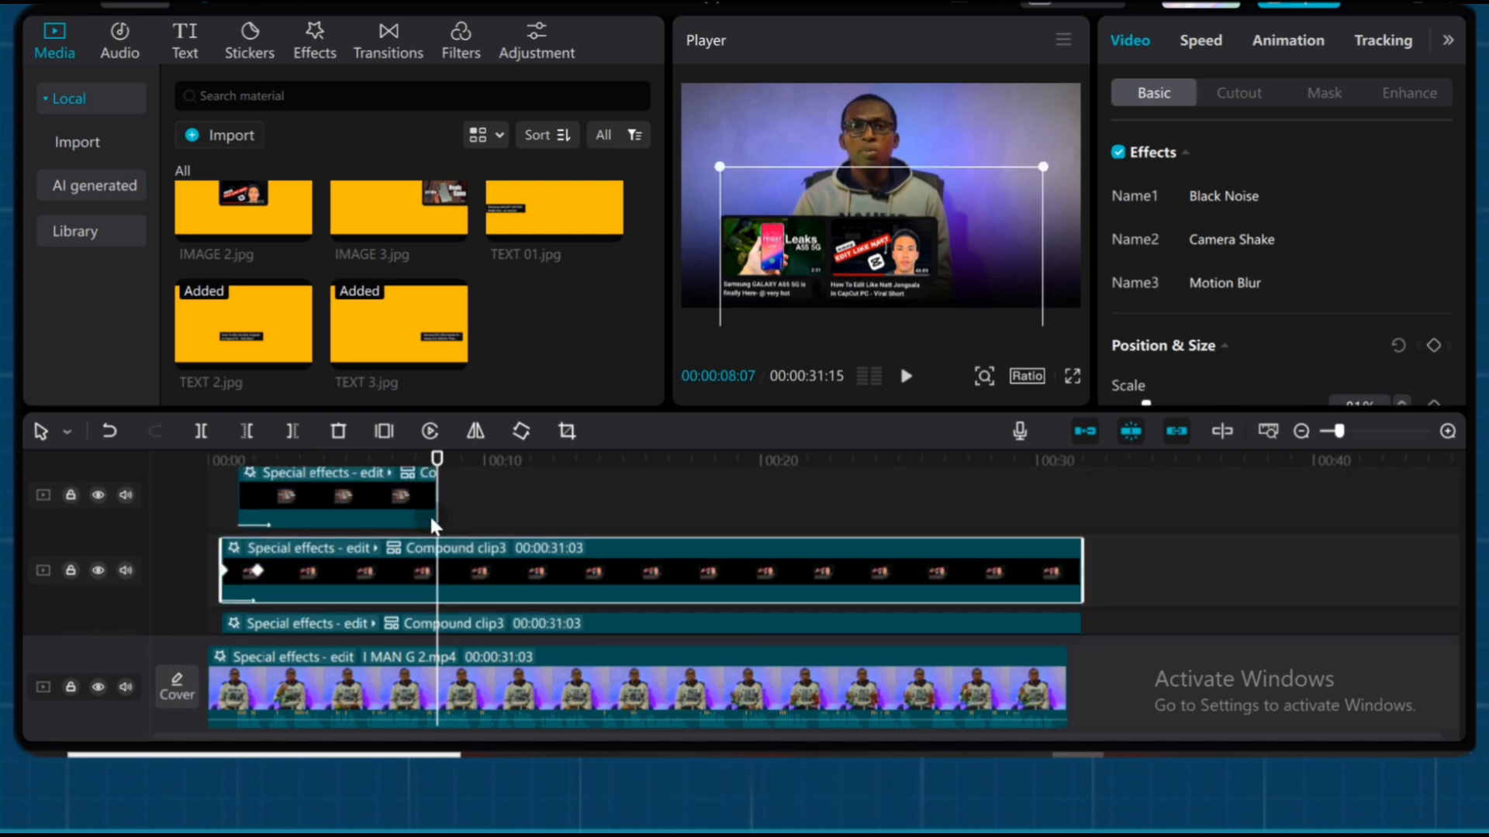
click(293, 432)
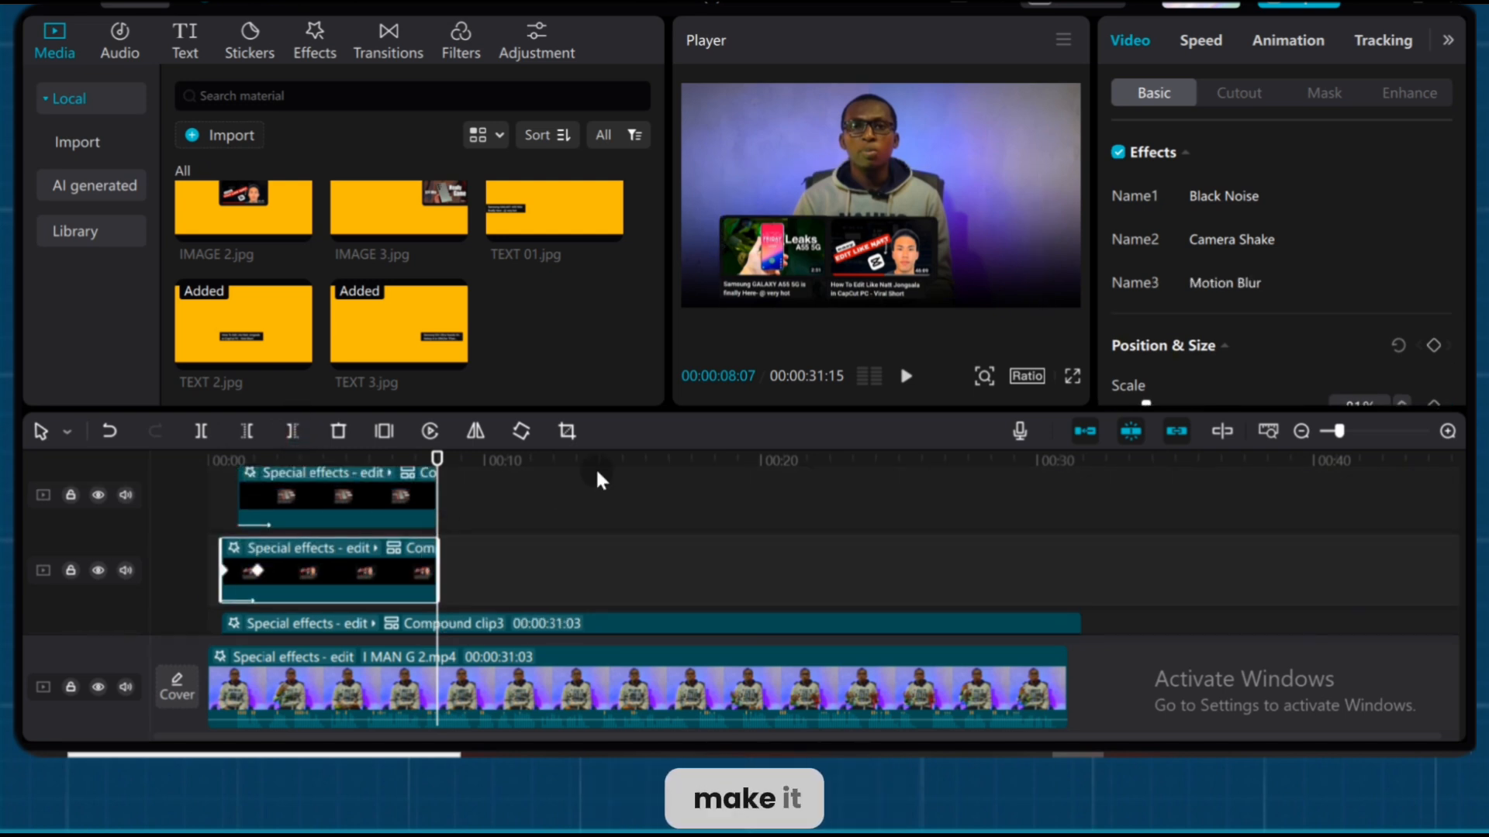
scroll(649, 504, down, 1)
scroll(621, 574, down, 1)
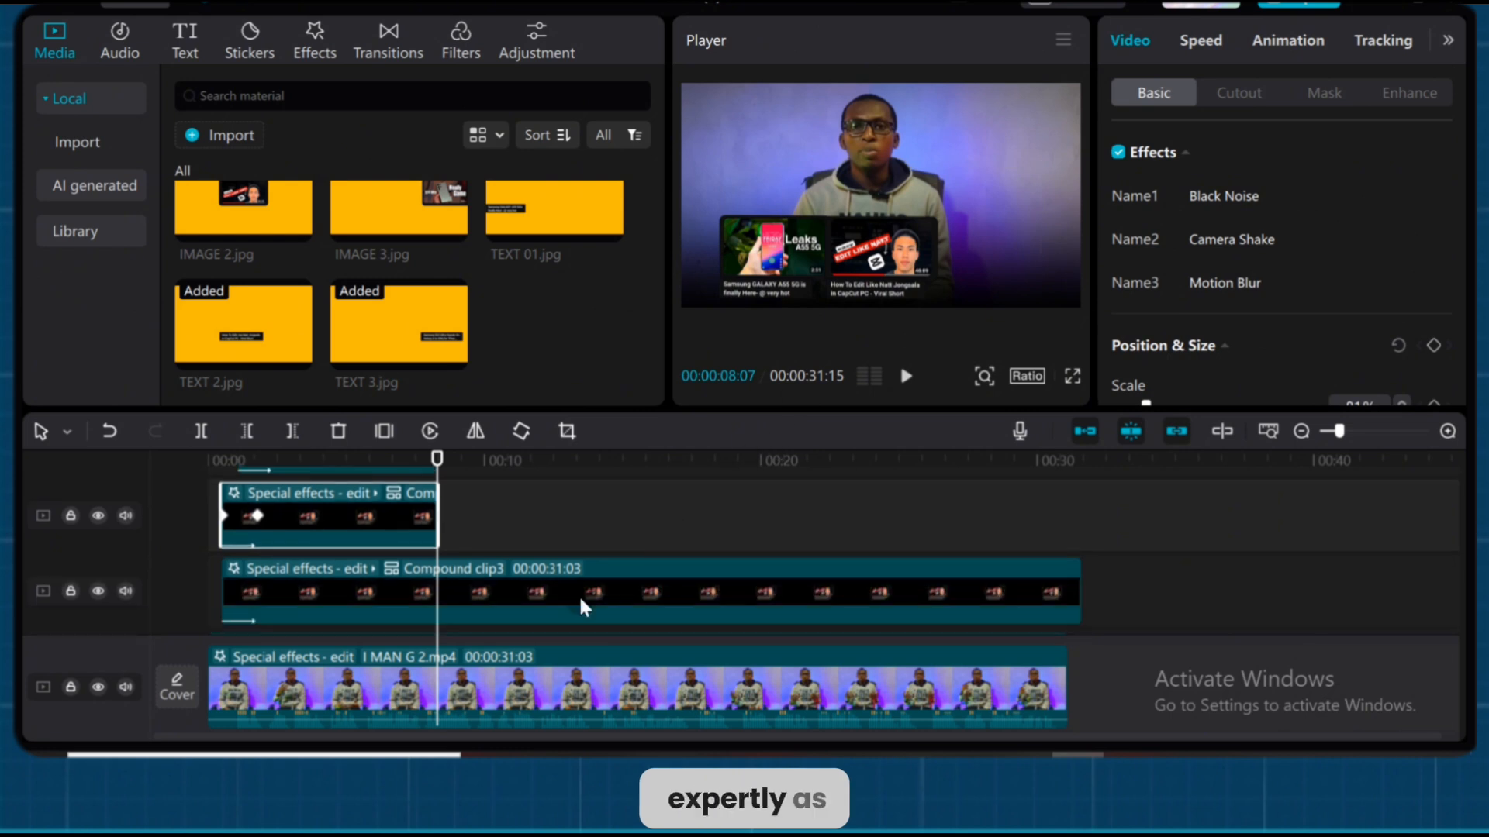
click(579, 594)
click(294, 431)
- Trim both copies of Compound clip2 so they end at 00:00:08:07
scroll(592, 524, down, 3)
click(512, 590)
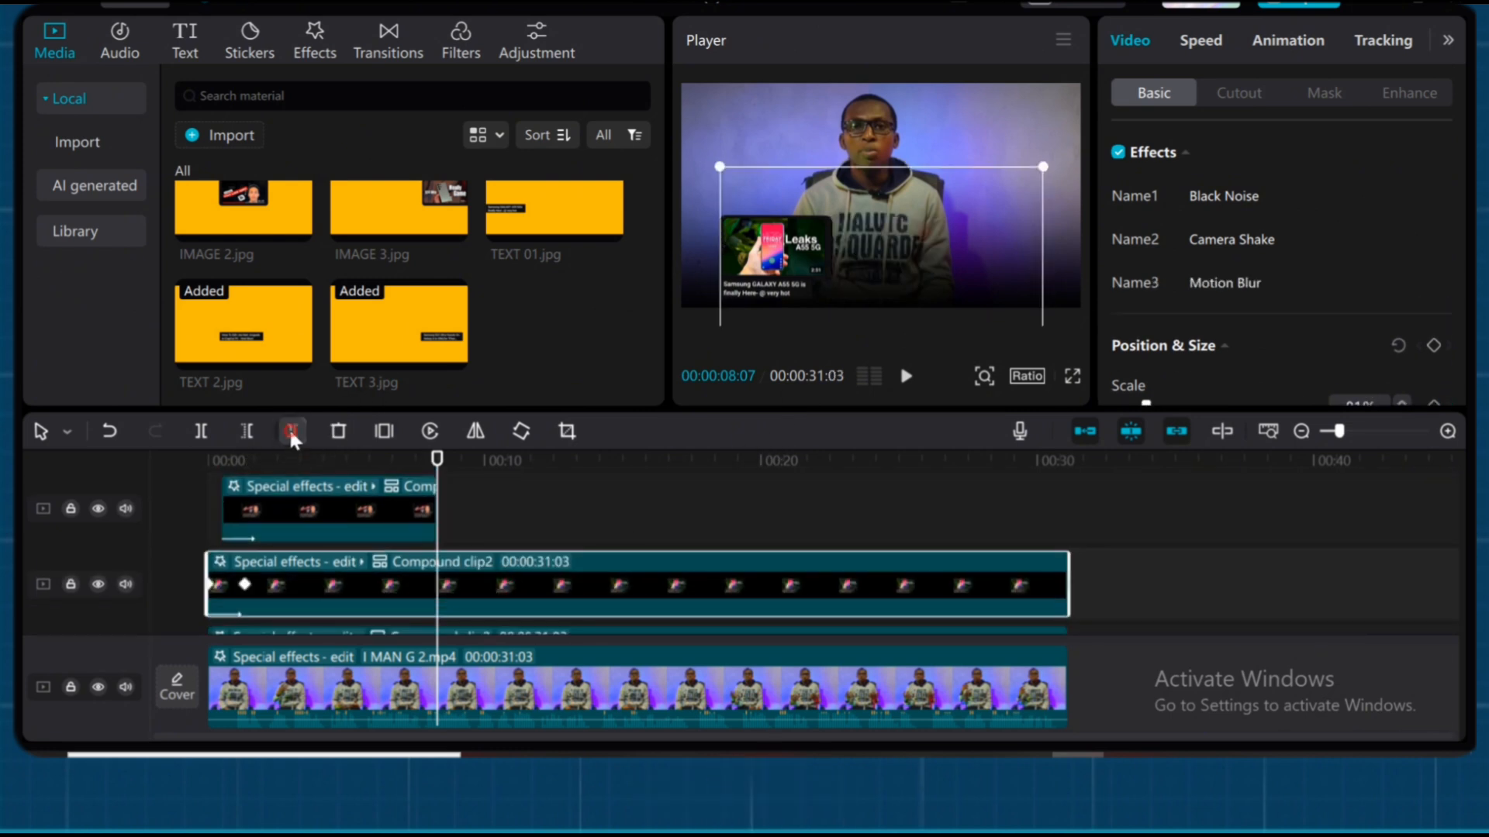
click(292, 433)
scroll(529, 589, down, 2)
click(529, 595)
click(292, 432)
- Apply the Fade Out exit animation to the lower copy of Compound clip2
scroll(505, 557, down, 2)
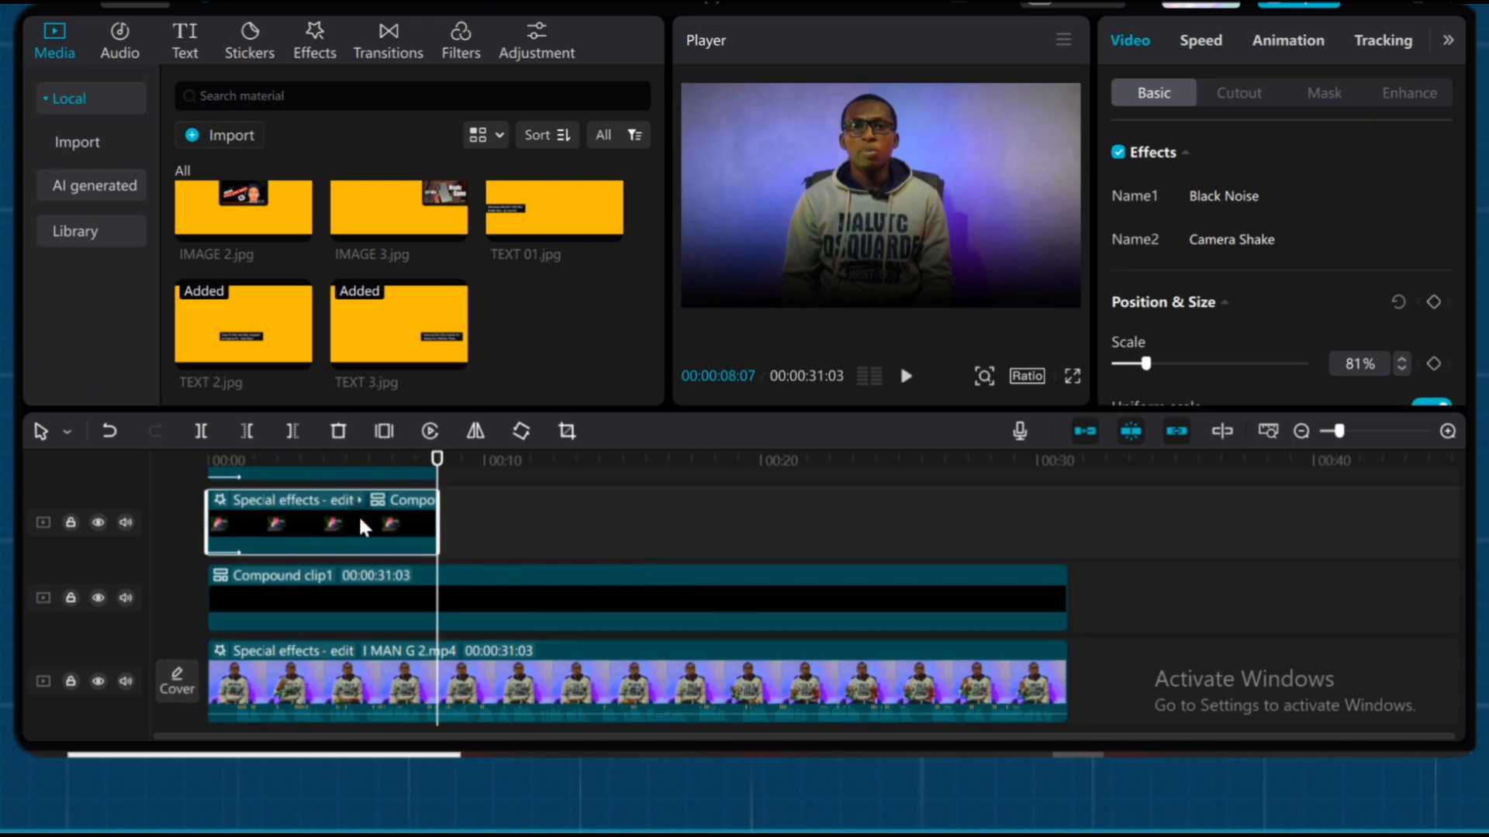
click(1275, 41)
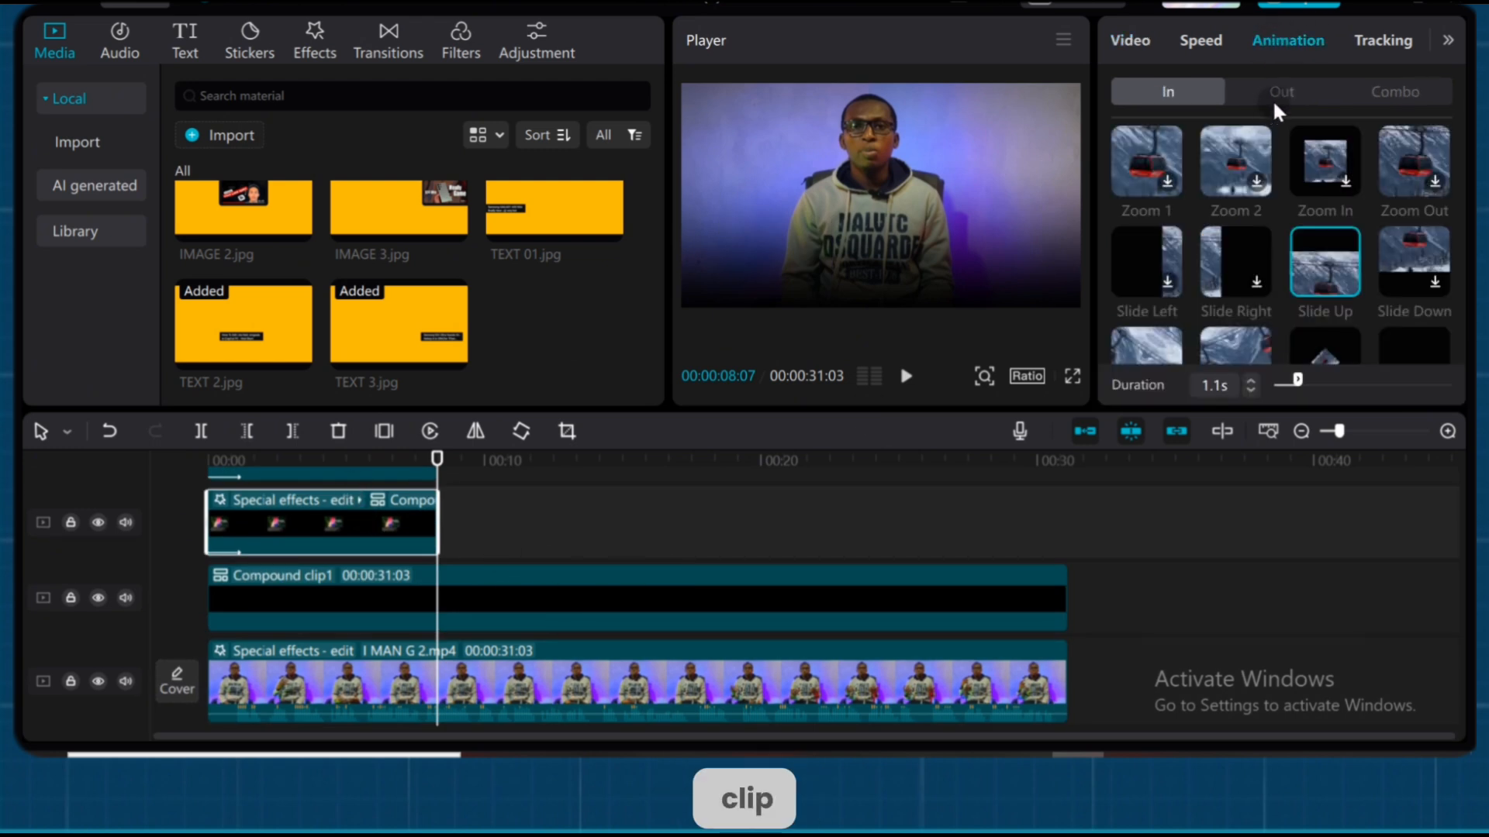
click(1279, 89)
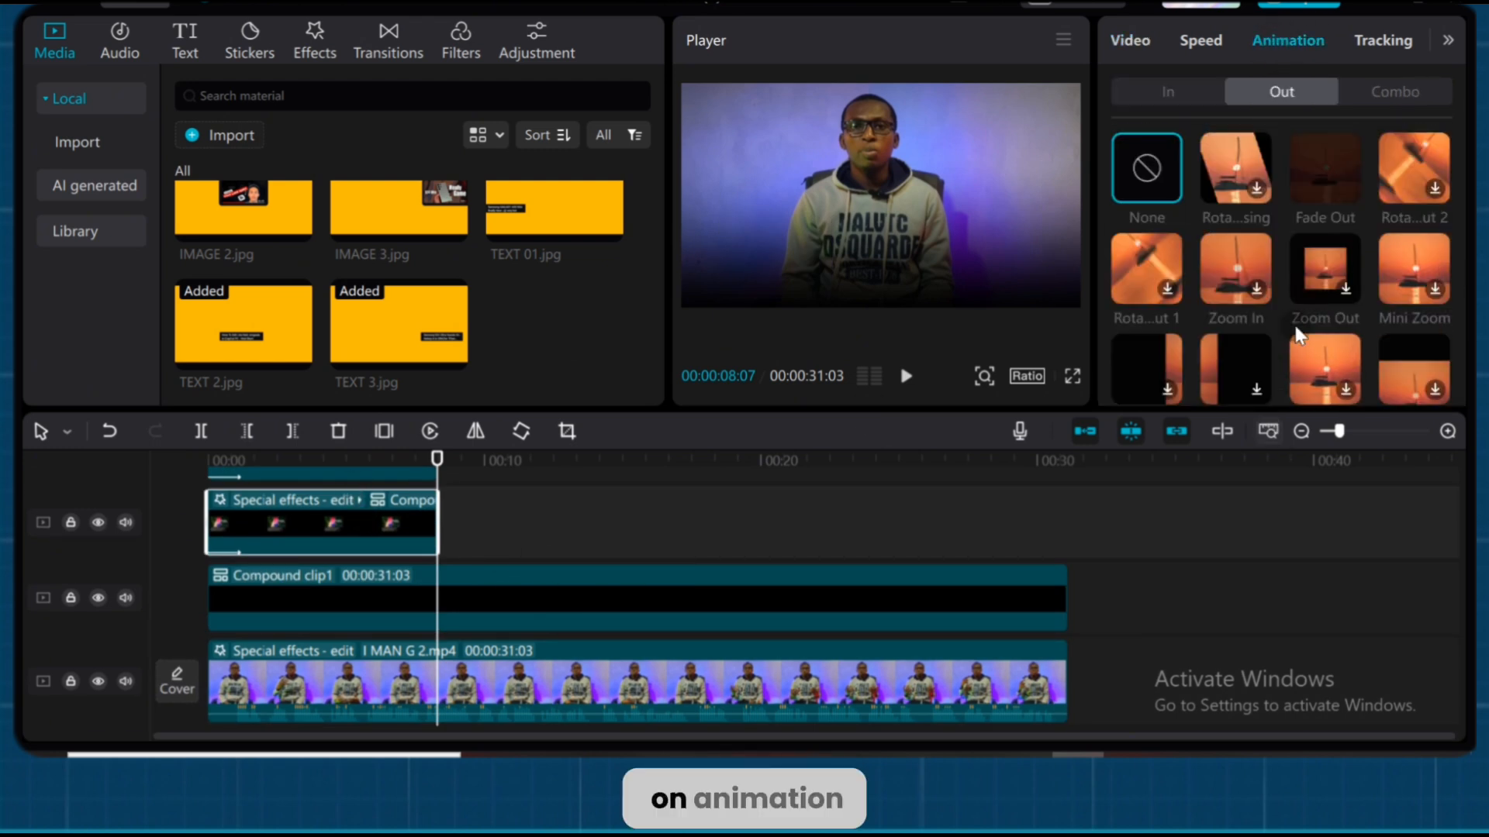
click(1328, 197)
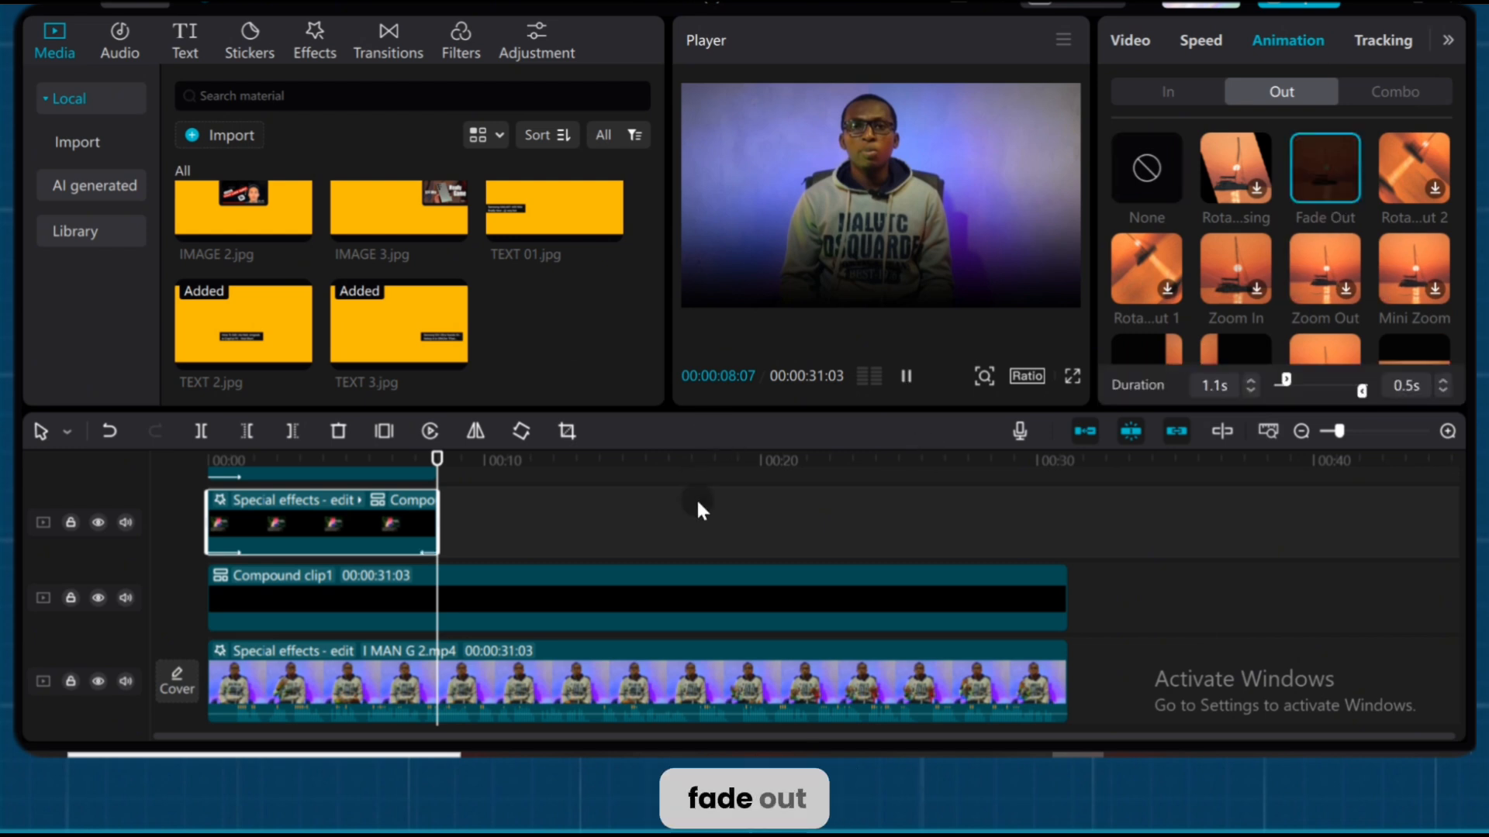
- Apply the Fade Out exit animation to each of the remaining thumbnail overlay clips above the lower copy of Compound clip2
scroll(696, 496, up, 1)
click(420, 503)
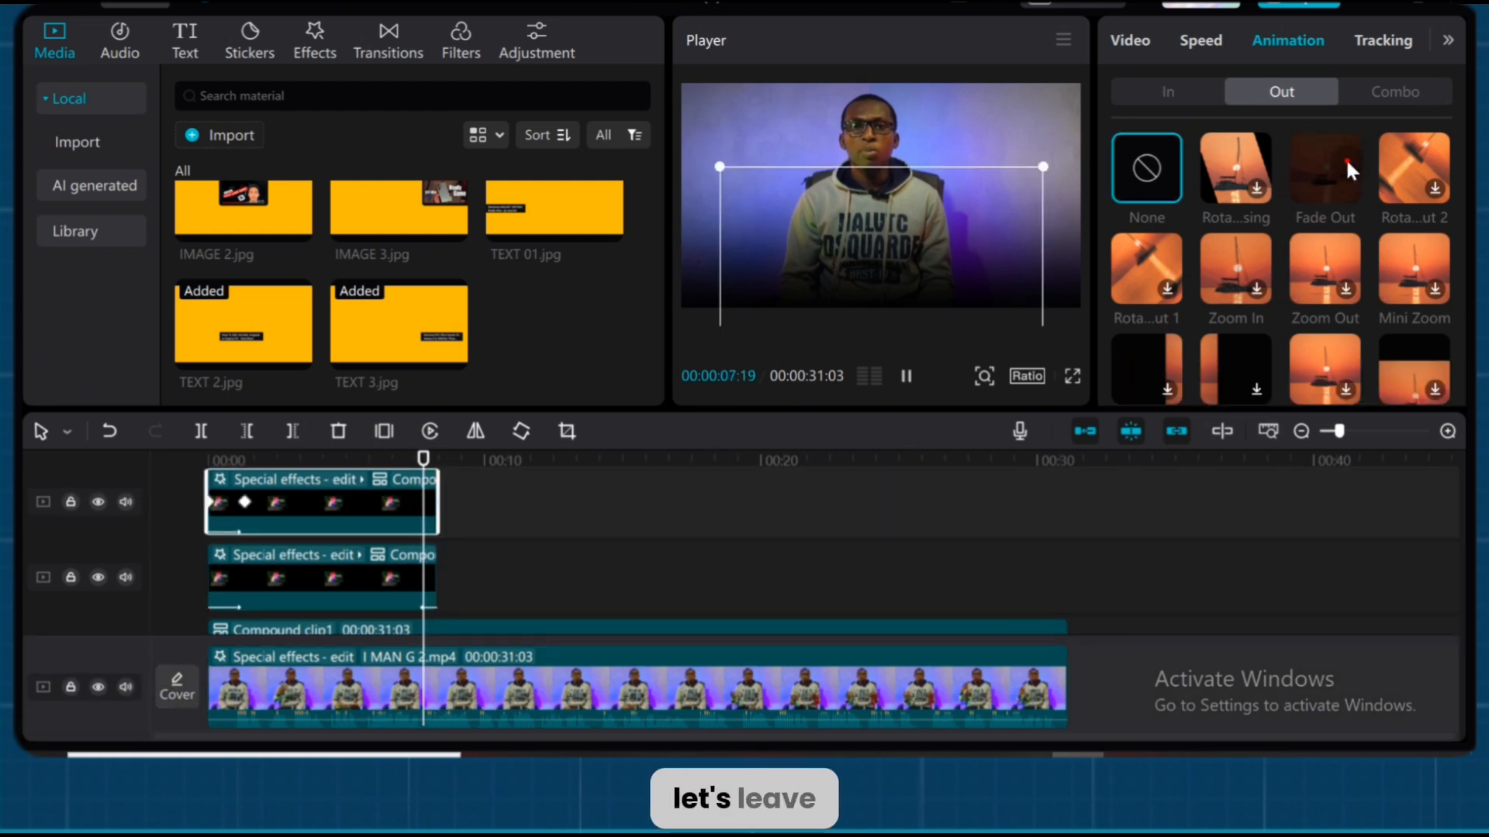
click(1346, 156)
scroll(675, 605, up, 1)
scroll(674, 604, up, 1)
click(409, 500)
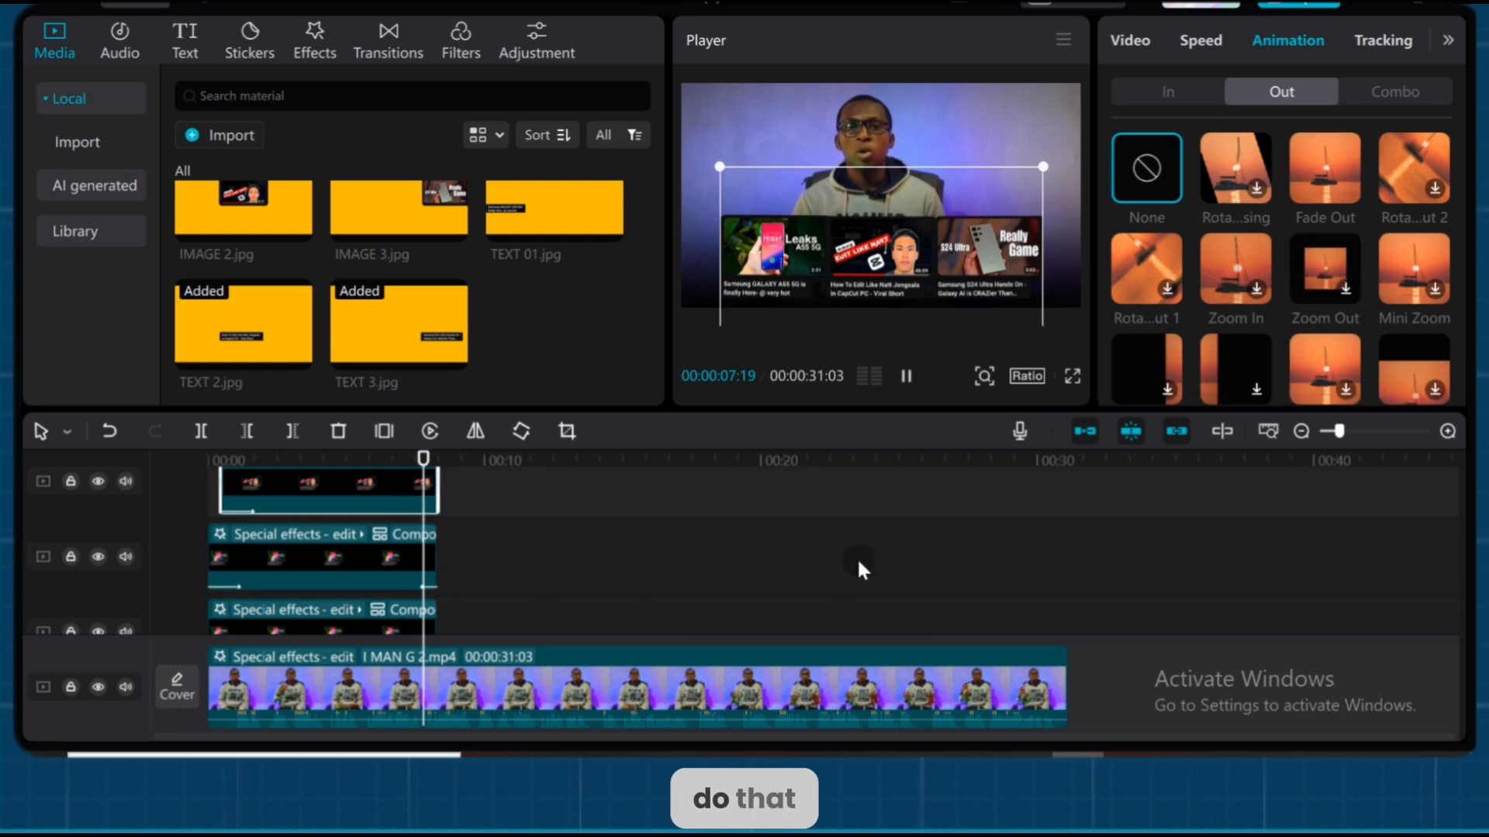
click(1325, 171)
scroll(621, 572, up, 1)
click(416, 482)
scroll(566, 525, up, 1)
click(413, 484)
click(1327, 174)
scroll(481, 516, up, 1)
click(390, 502)
click(1325, 171)
scroll(700, 539, up, 1)
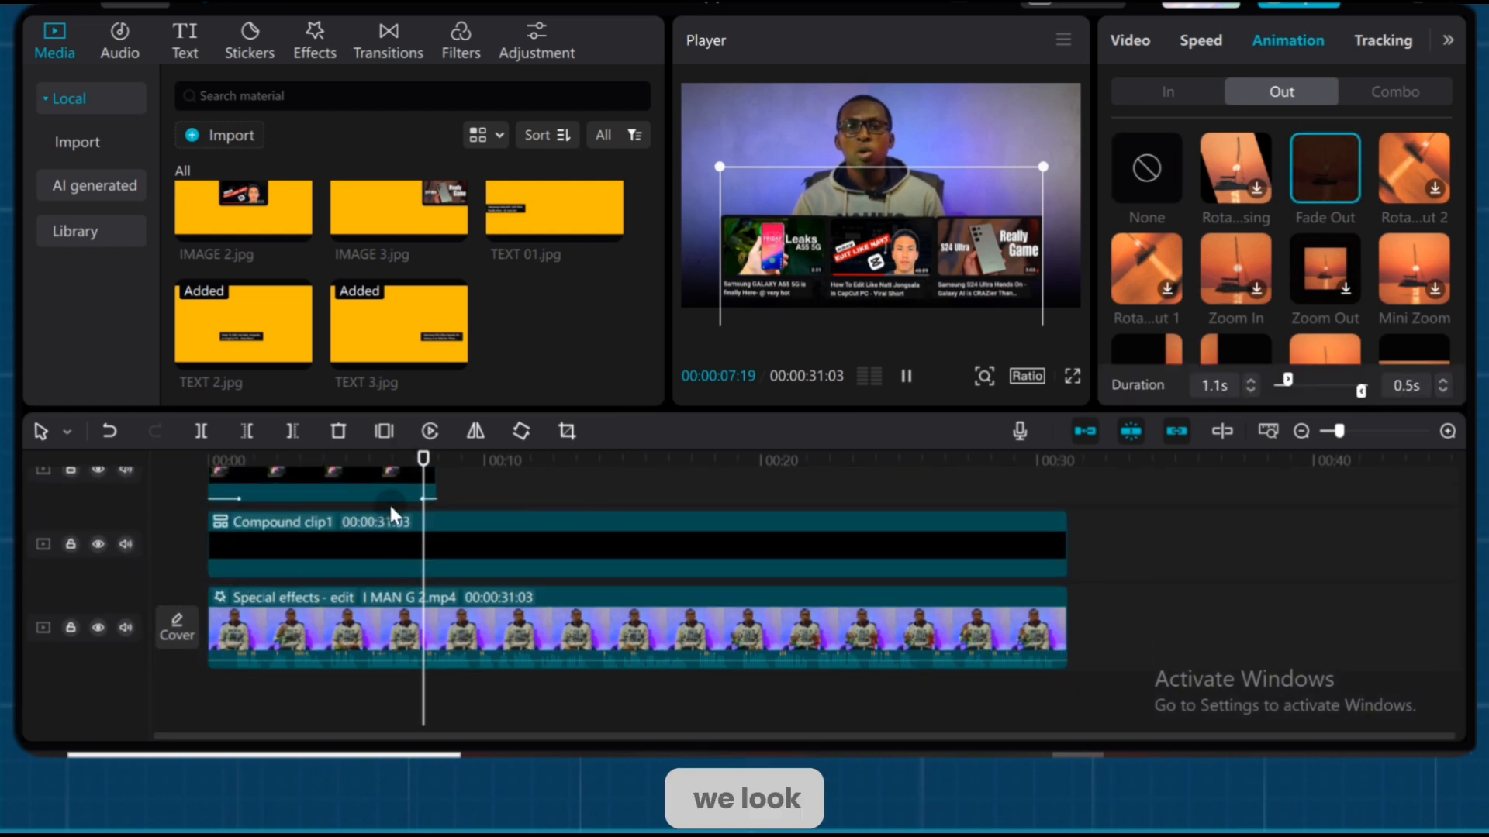
- Split the I MAN G 2.mp4 clip on the main track at 00:00:08:20
key(space)
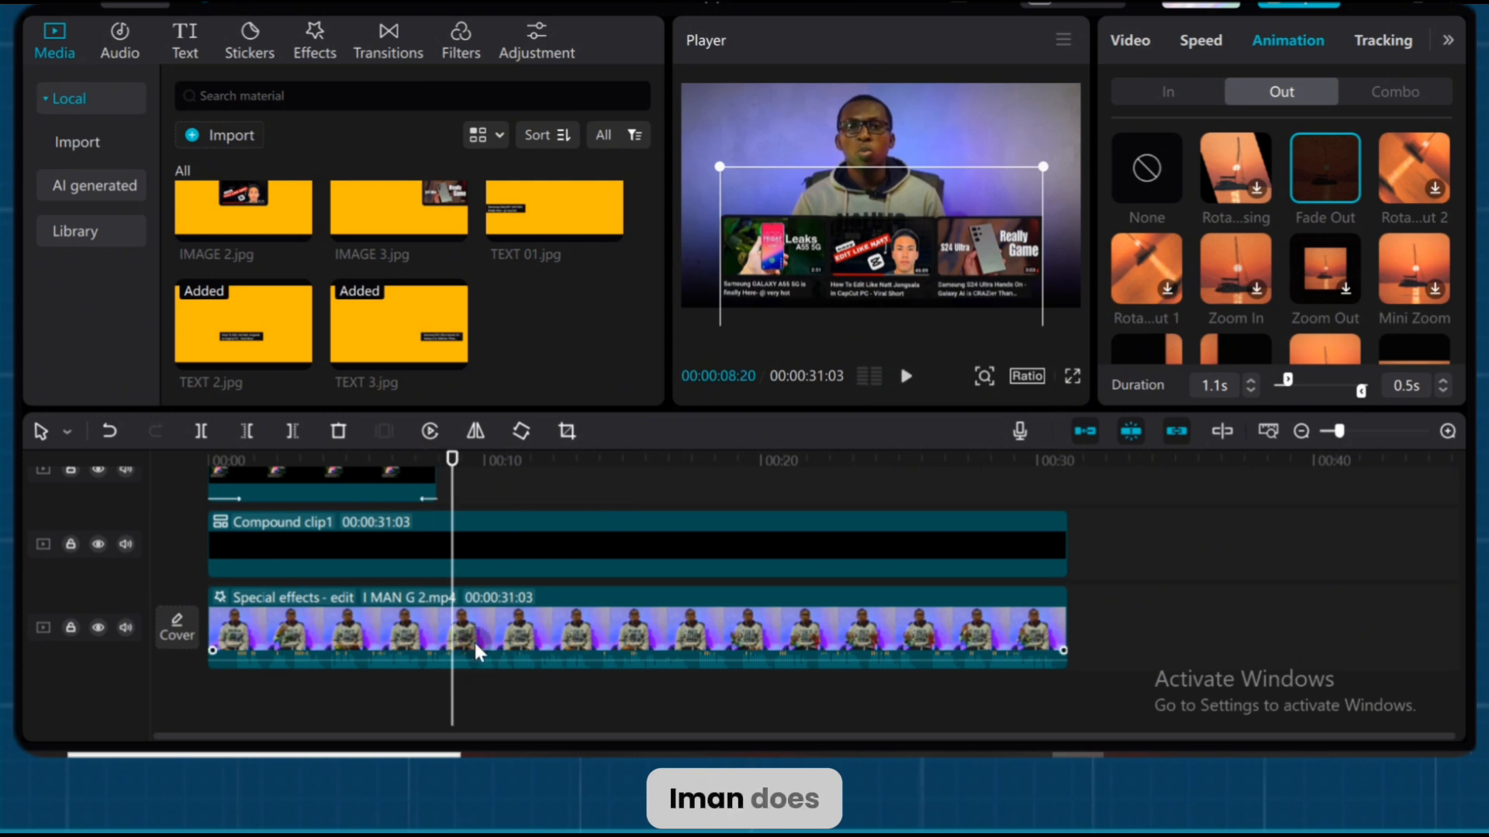
click(473, 640)
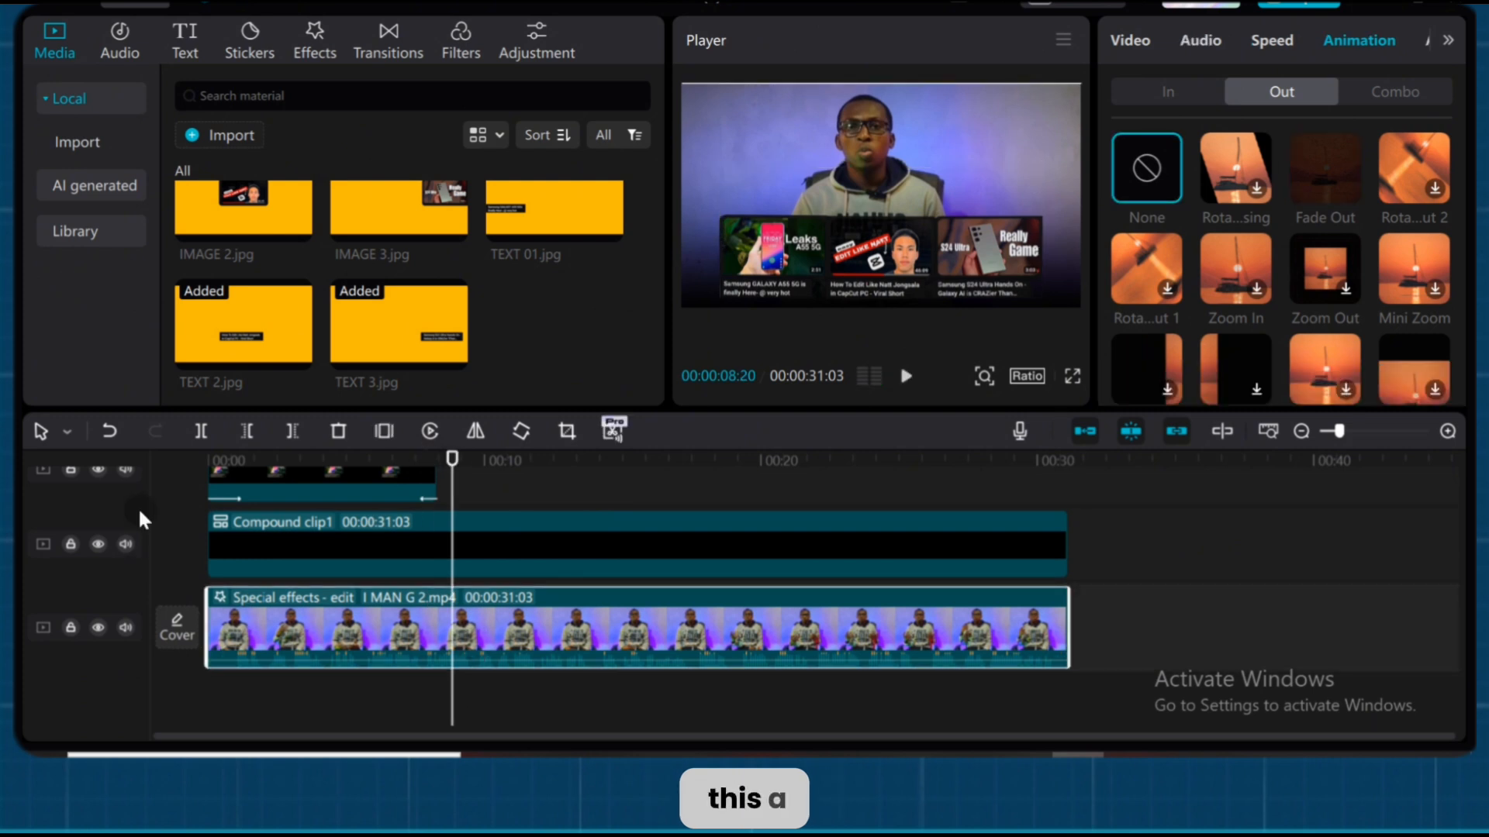
click(194, 439)
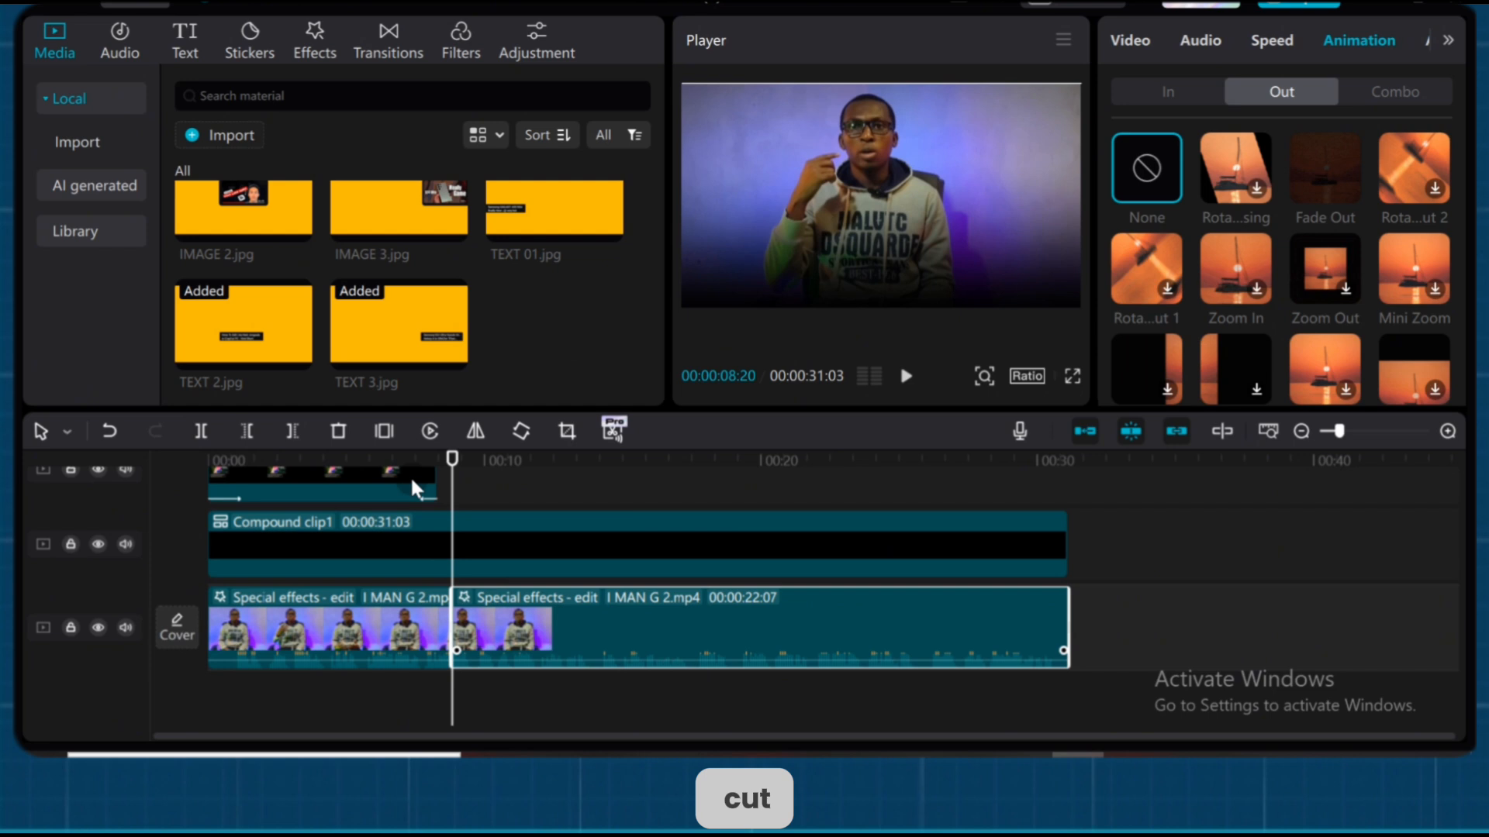
- Scale the second I MAN G 2.mp4 segment to 145% and shift its picture so the speaker's head is fully in frame
drag(450, 463, 481, 462)
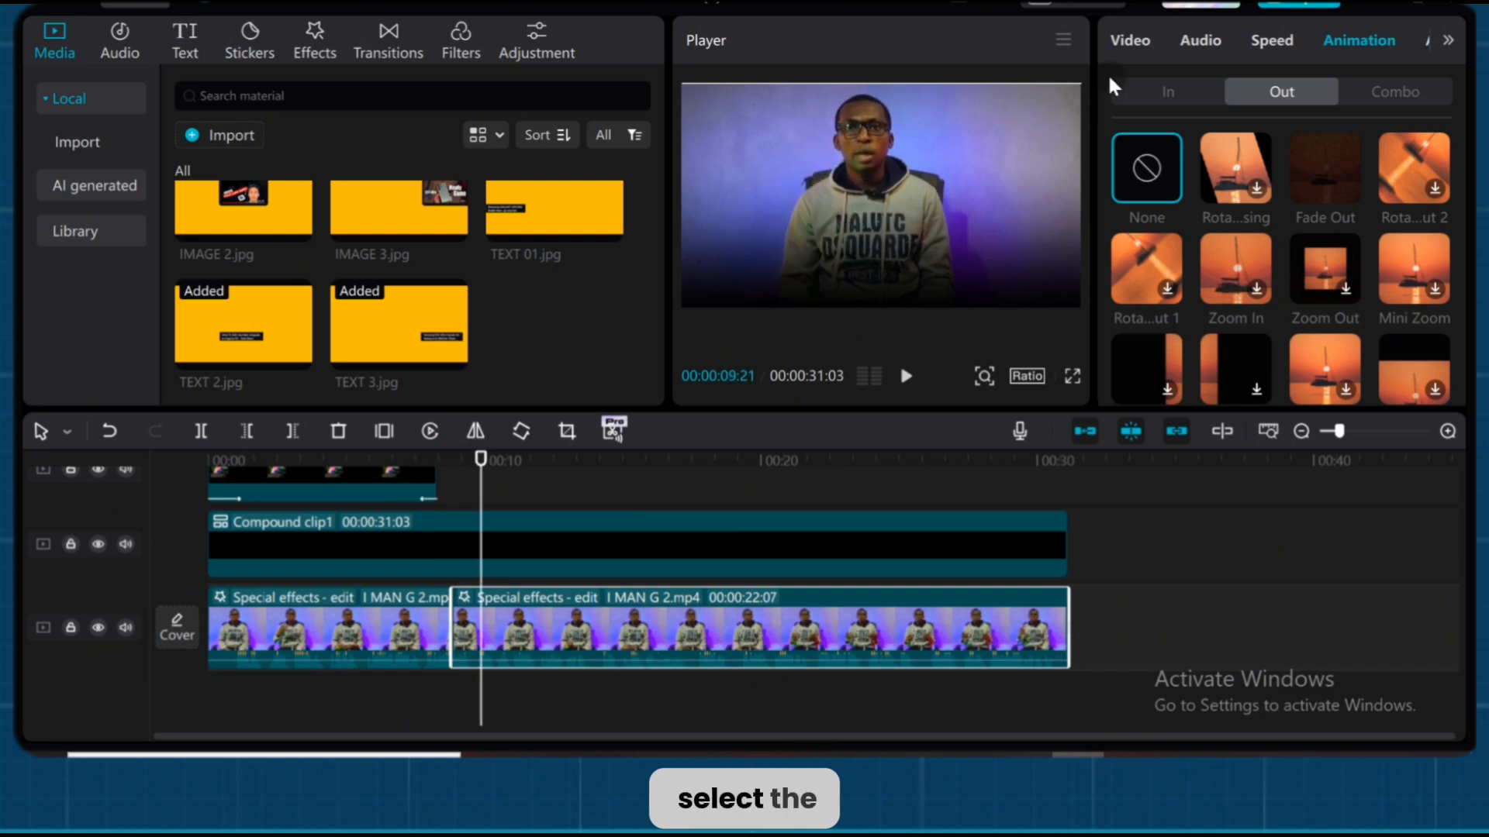
click(1130, 41)
click(1400, 324)
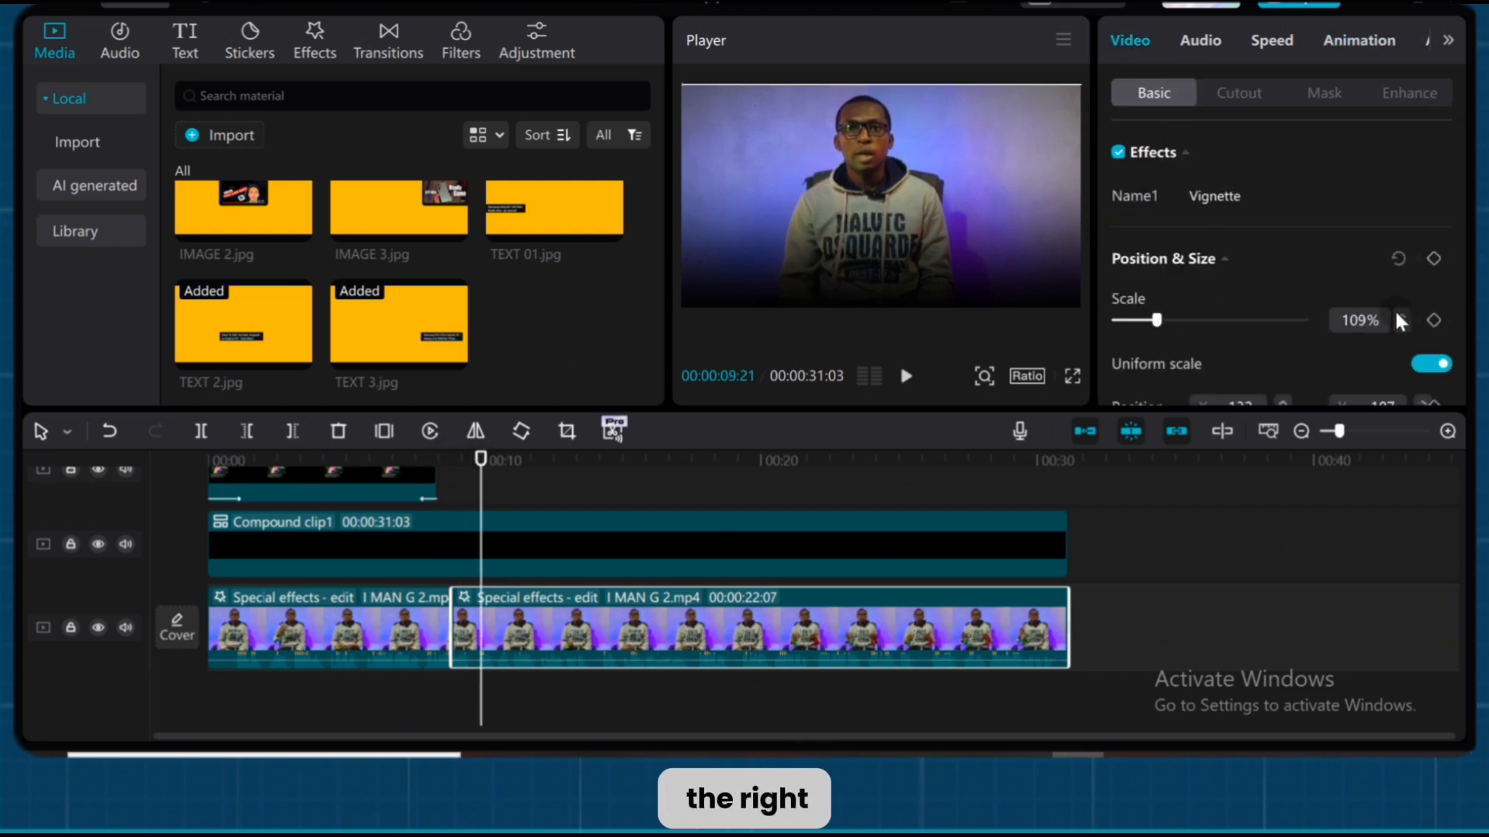
click(1397, 314)
click(1397, 314)
click(1397, 314)
click(1397, 314)
click(1397, 314)
click(1397, 314)
click(1397, 314)
click(1397, 314)
click(1397, 314)
click(1397, 314)
click(1397, 314)
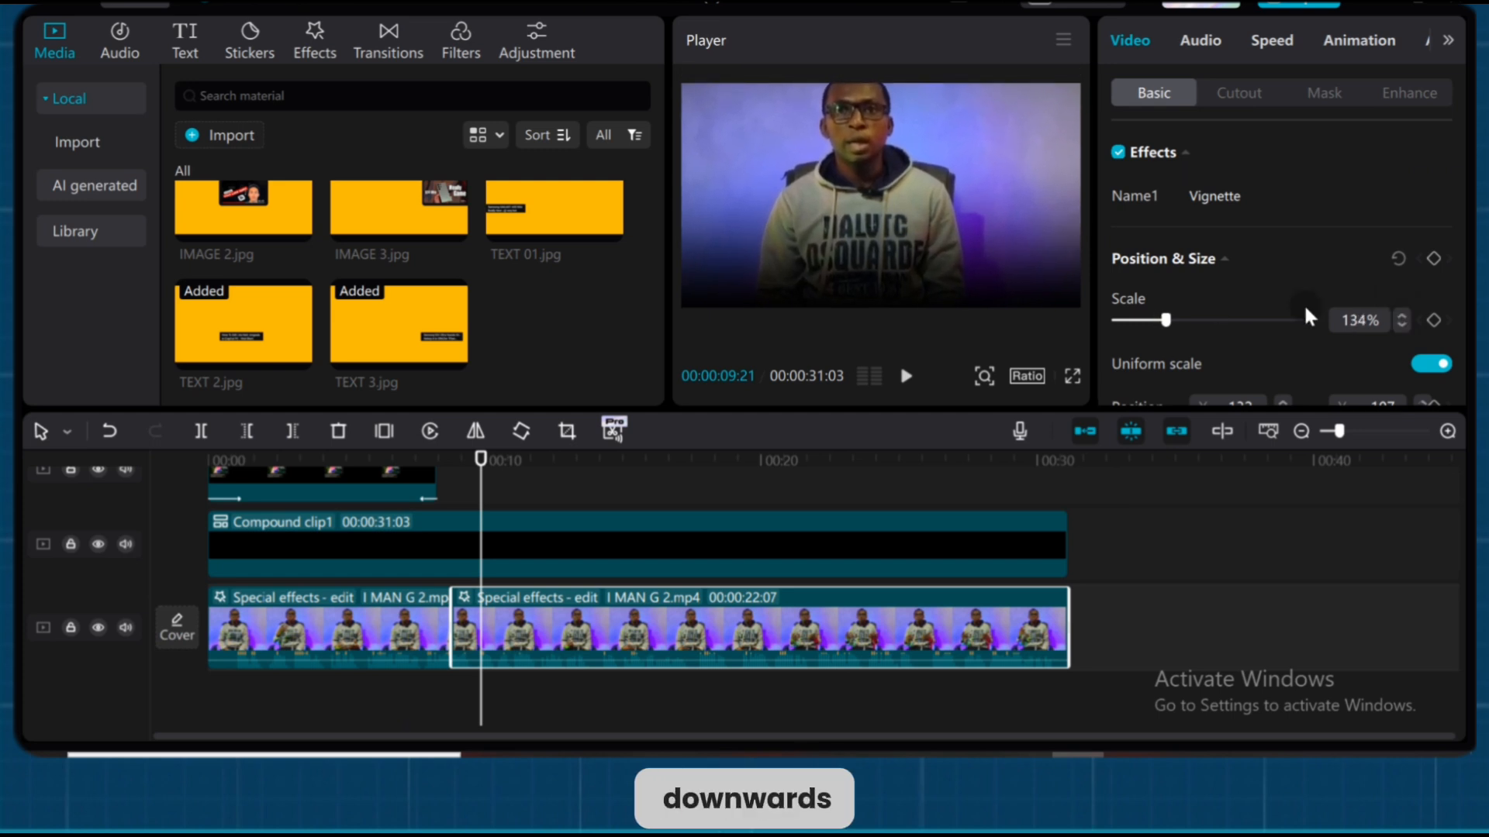
click(1403, 314)
click(1403, 313)
click(1403, 313)
click(1402, 314)
drag(845, 221, 876, 233)
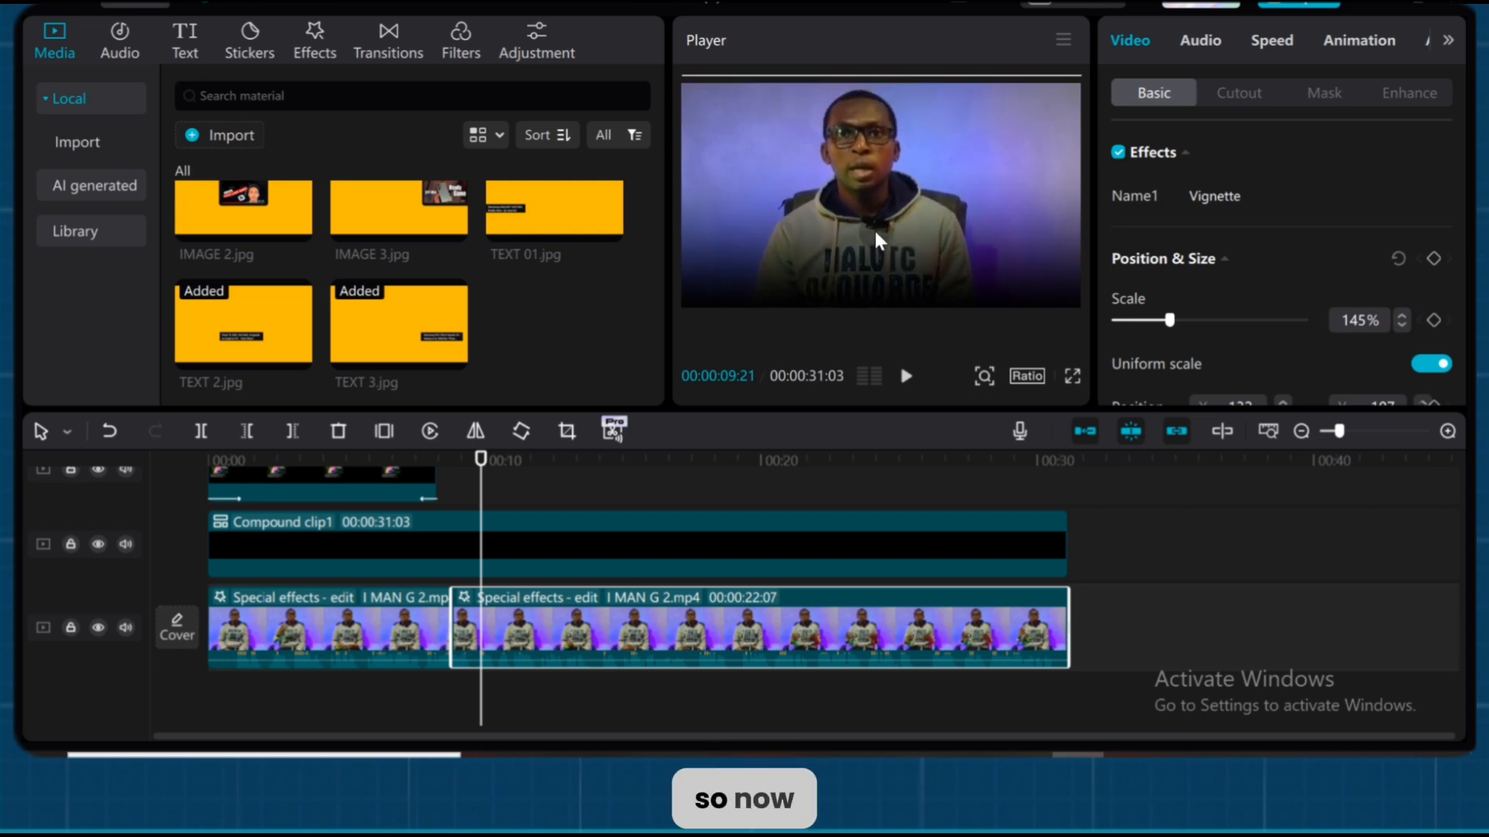
- Split the second I MAN G 2.mp4 segment at 00:00:12:02 and delete the part after the cut
drag(481, 460, 542, 471)
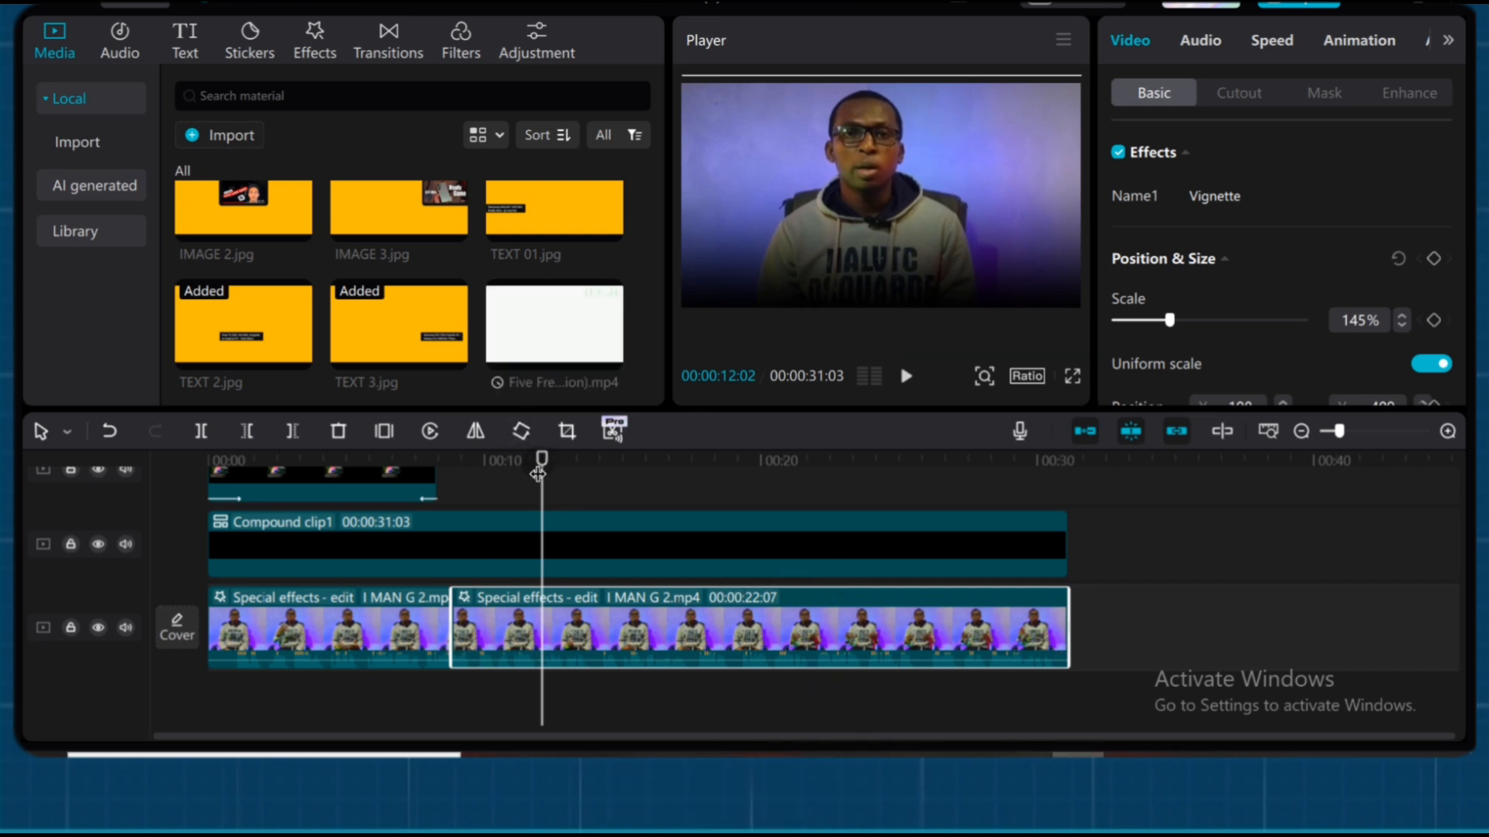
click(208, 435)
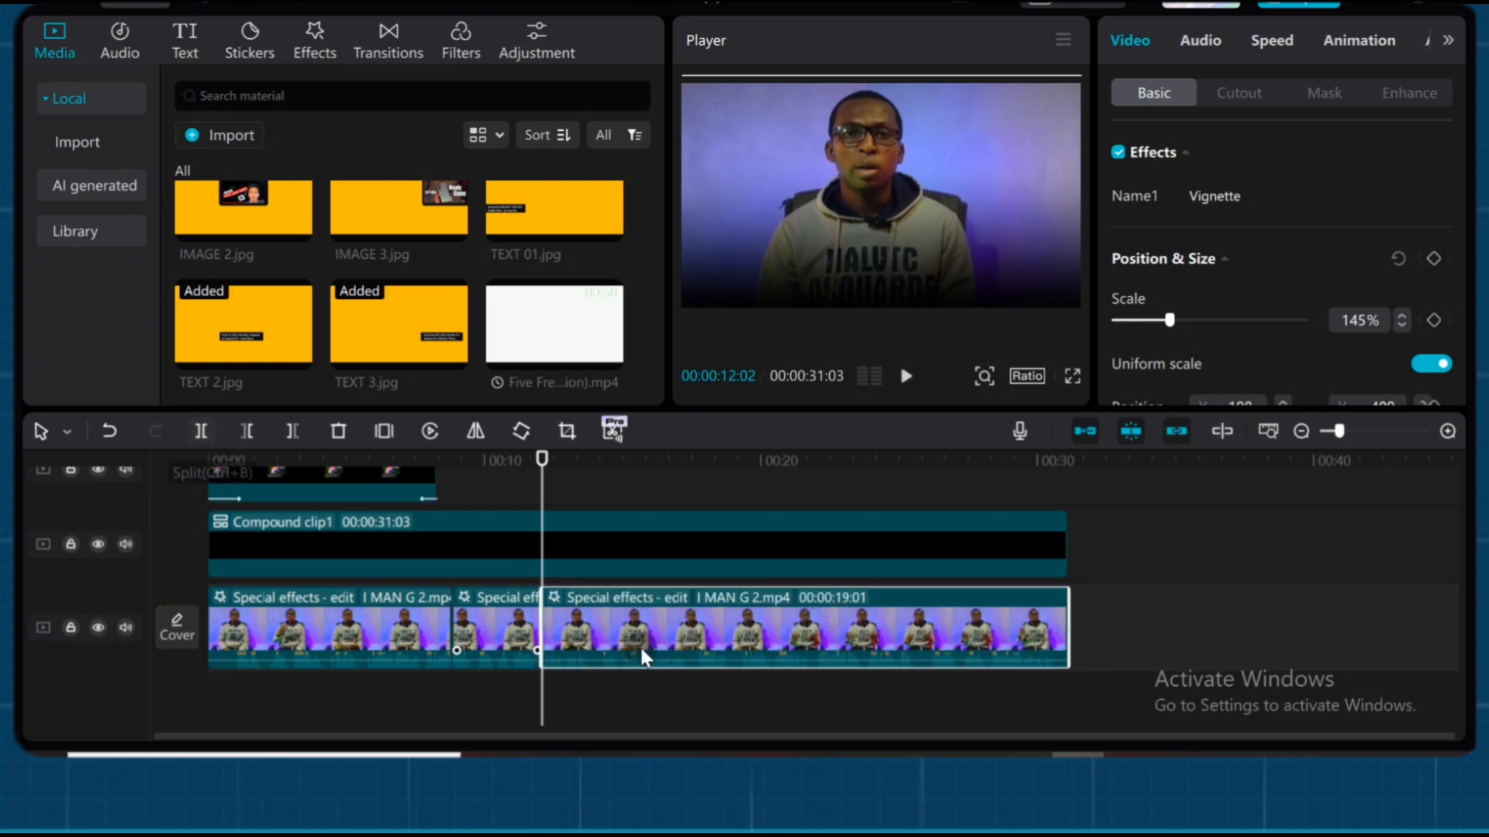
key(Delete)
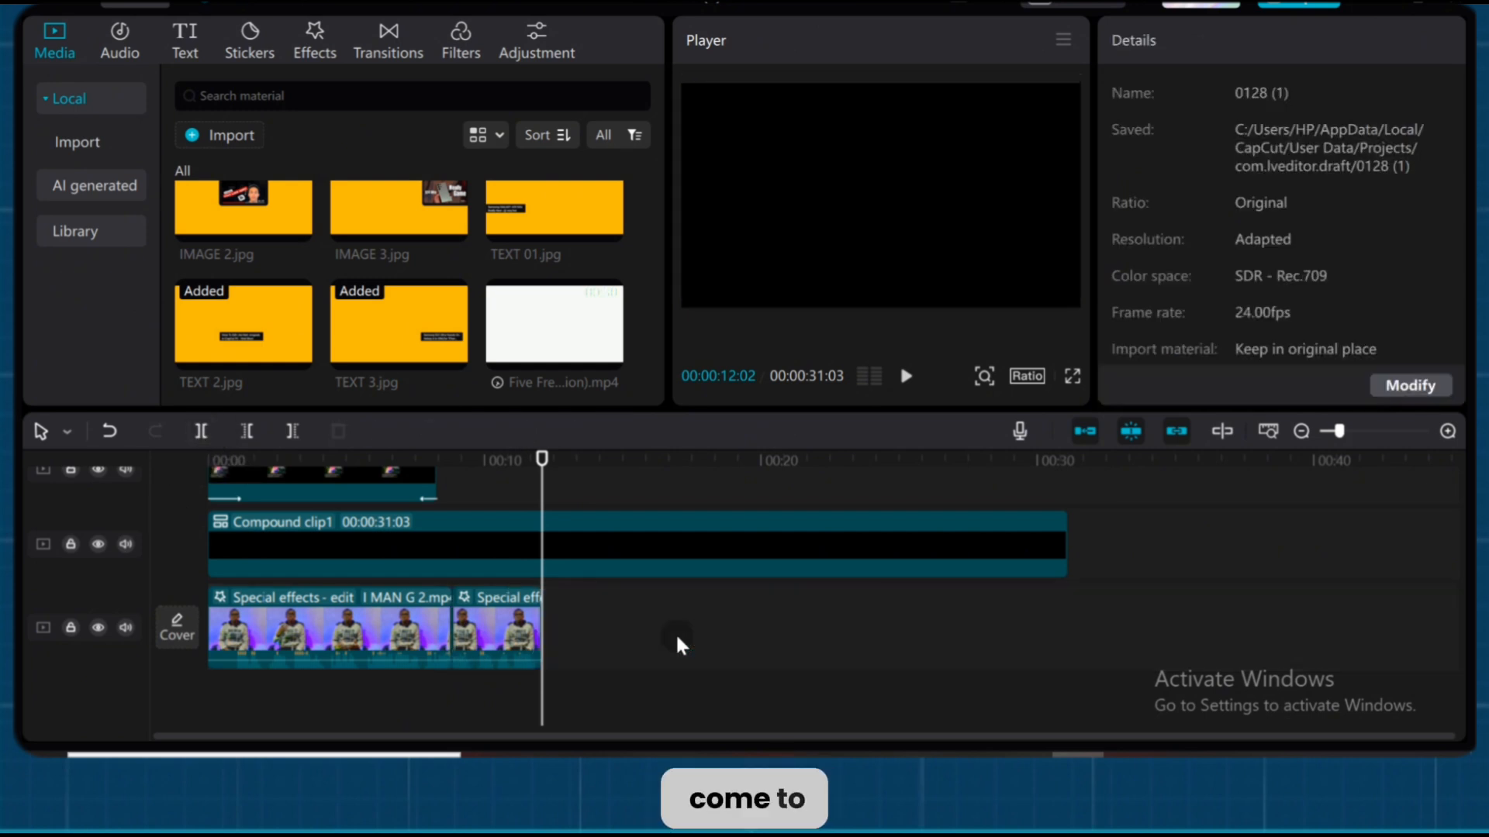
- Append customer.mp4 to the main track at 00:00:12:02 and place the Five Free Film Burns clip on a track above, near the cut
scroll(309, 330, up, 5)
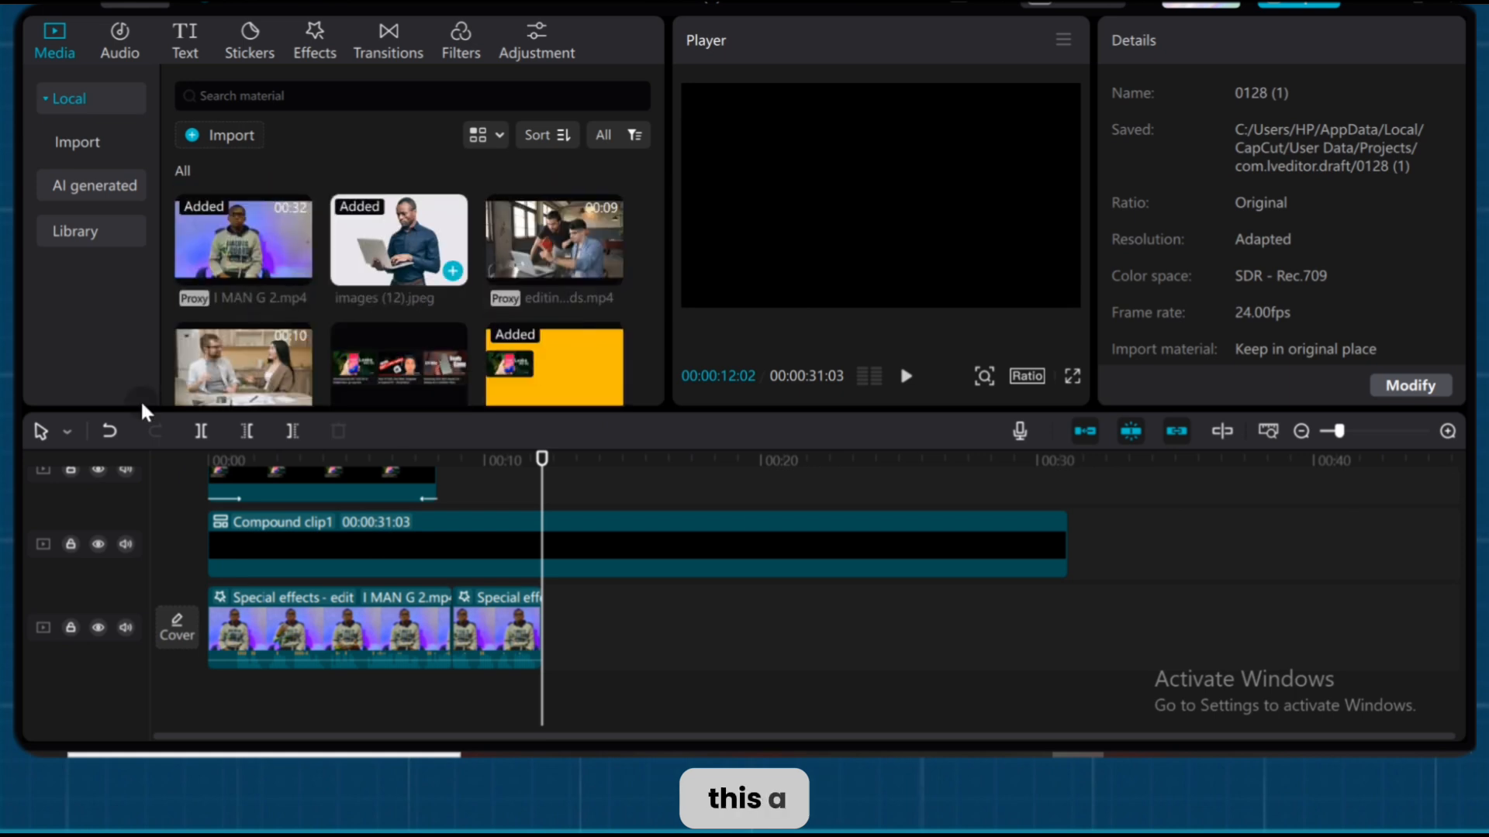
drag(266, 335, 543, 635)
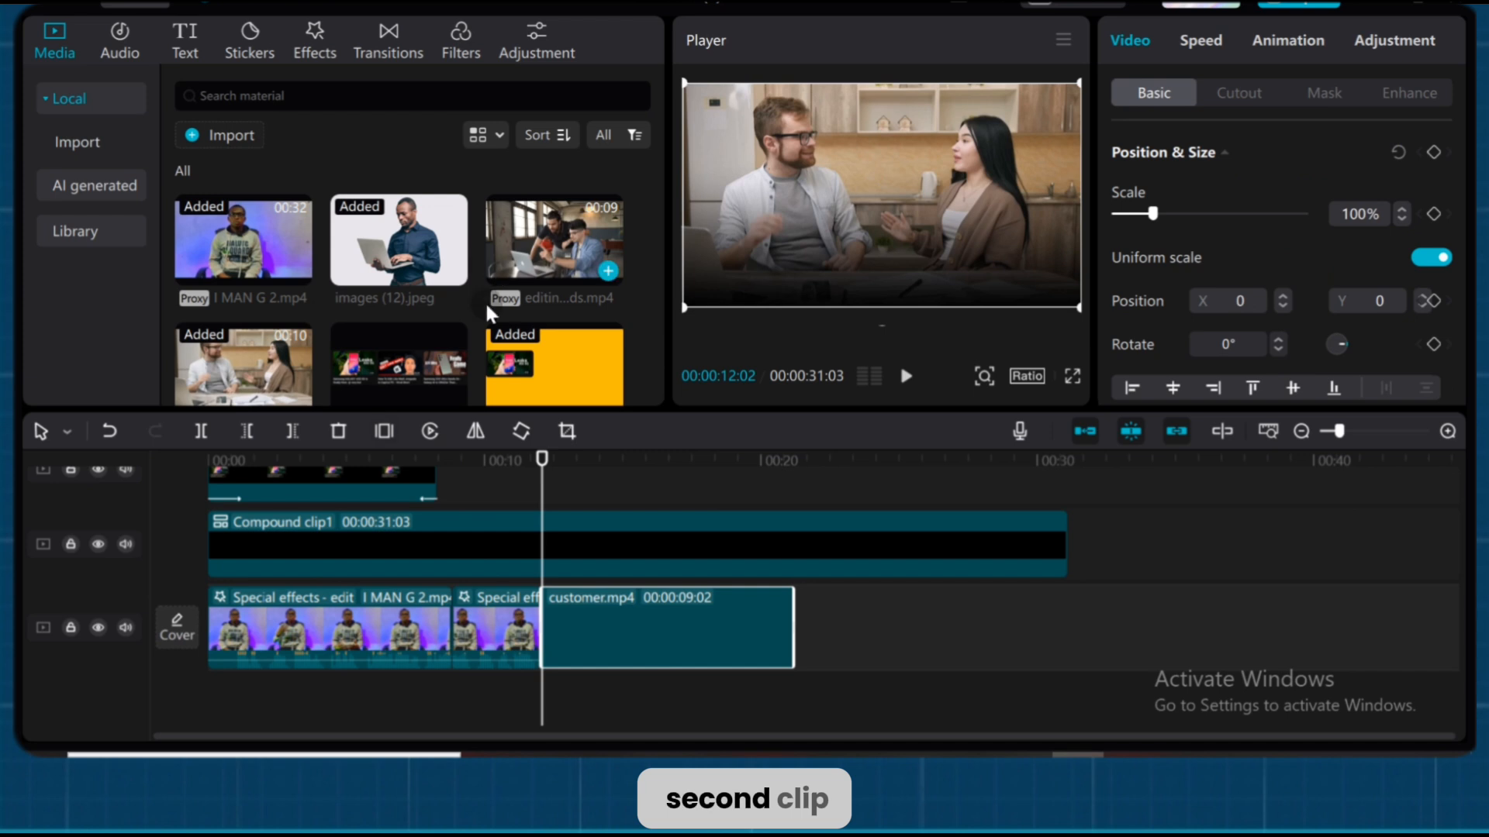
scroll(518, 330, down, 4)
drag(518, 330, 579, 570)
- Trim the Five Free Film Burns clip so it ends at 00:00:11:09, leaving only its short opening flash
drag(542, 466, 527, 496)
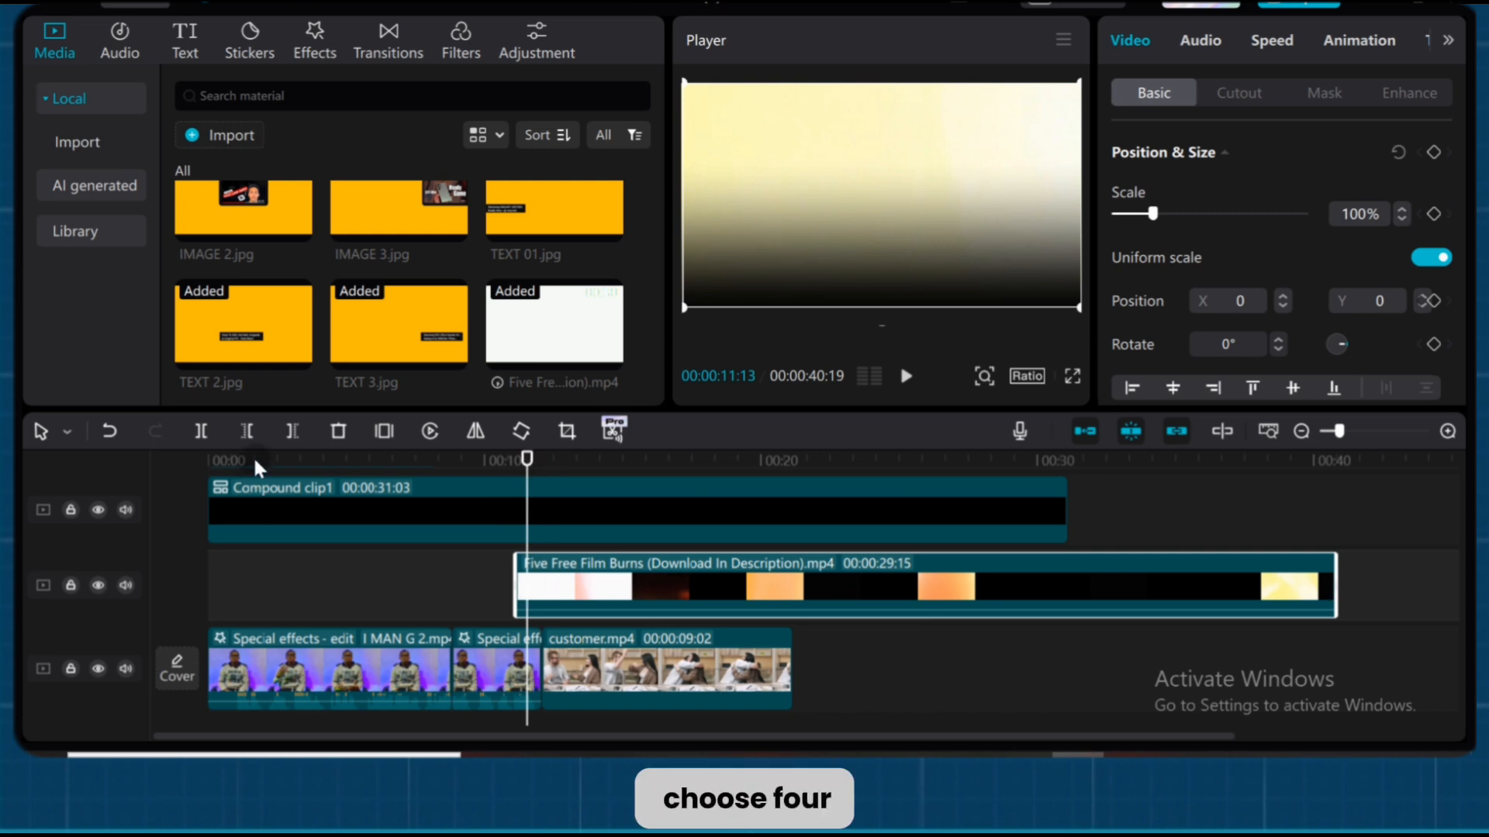
click(293, 431)
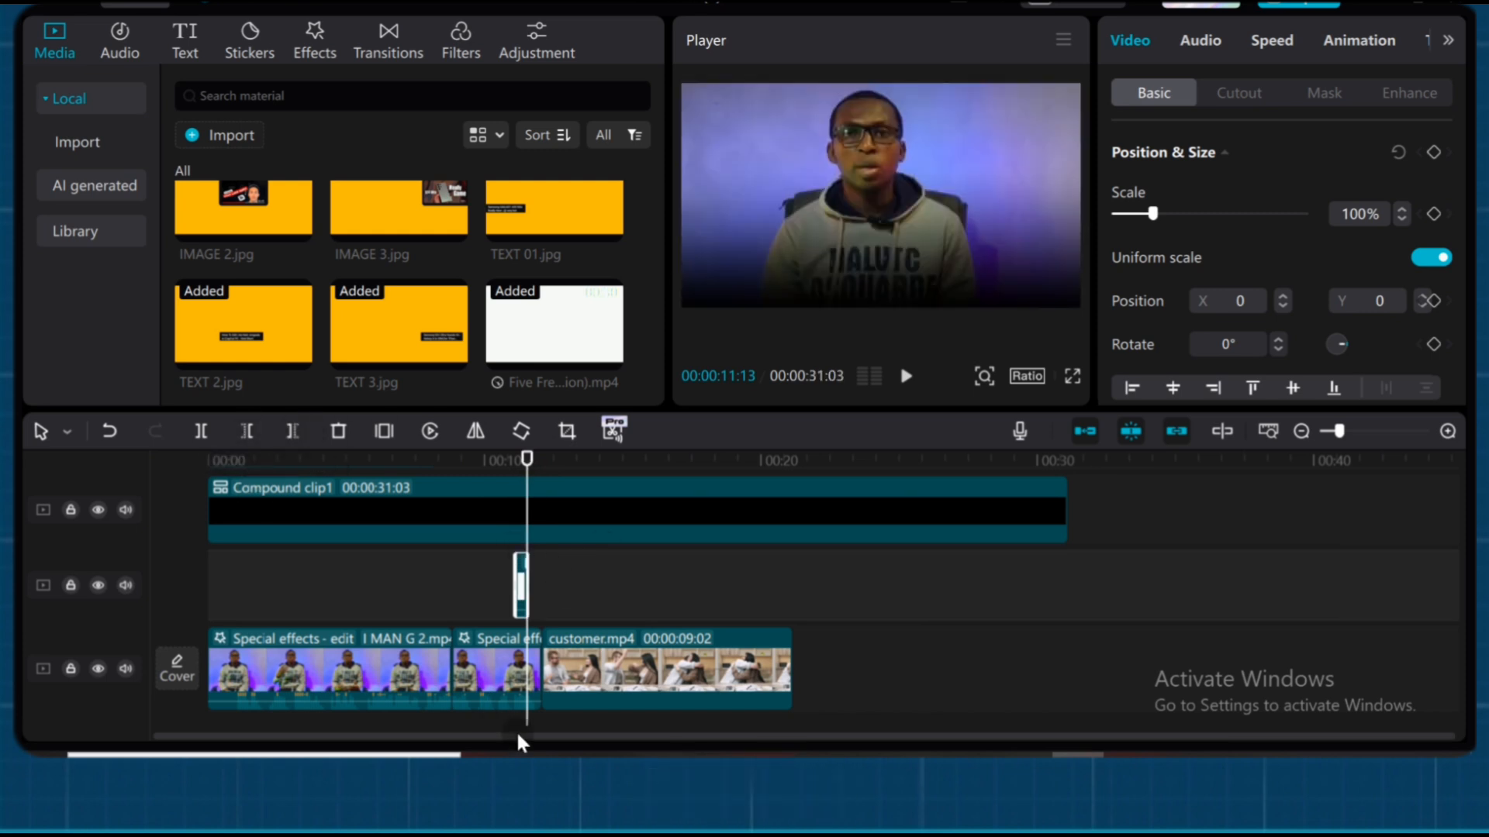
click(1347, 428)
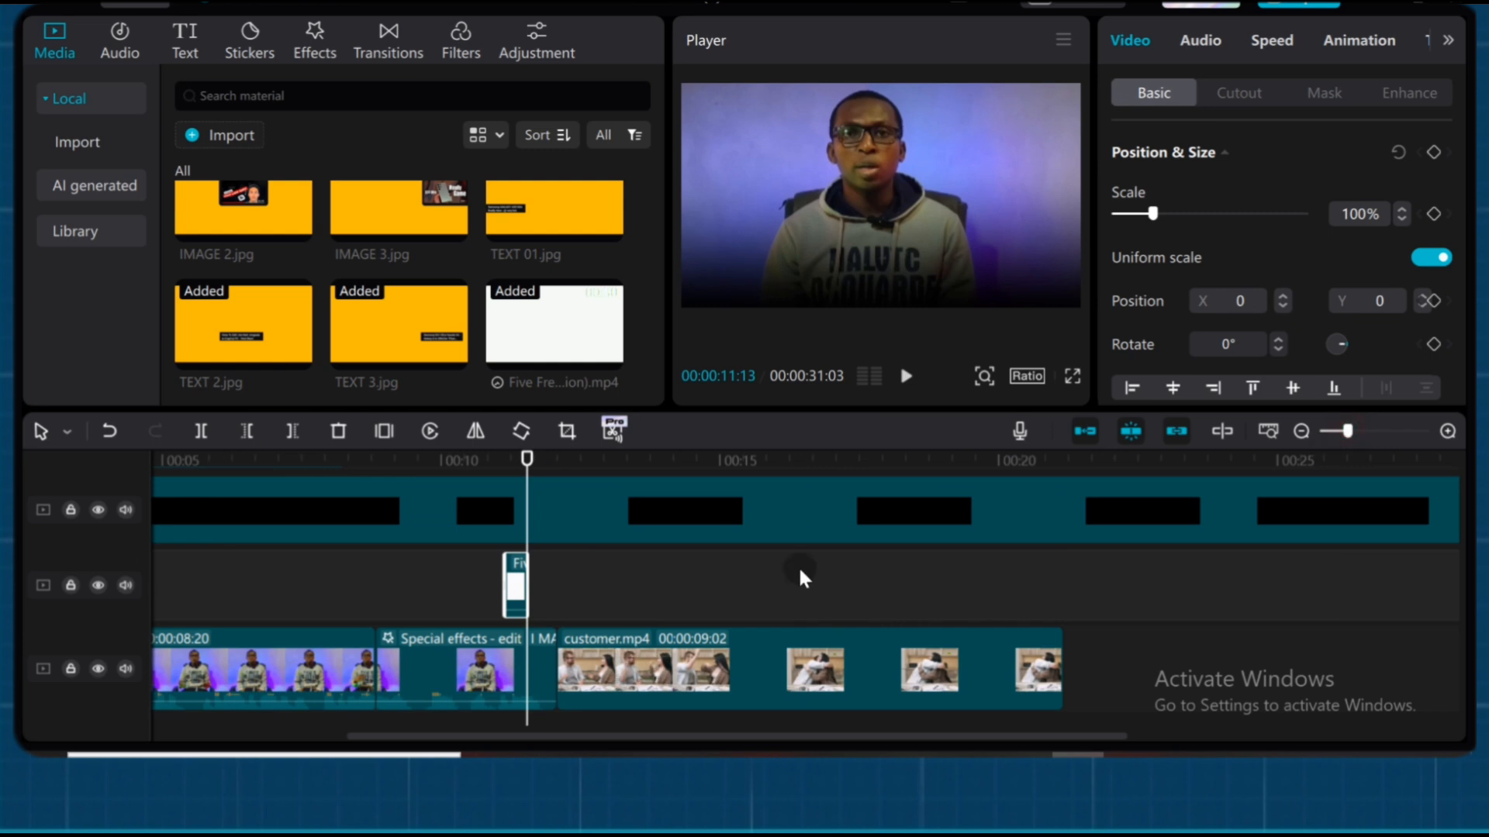
drag(526, 459, 518, 468)
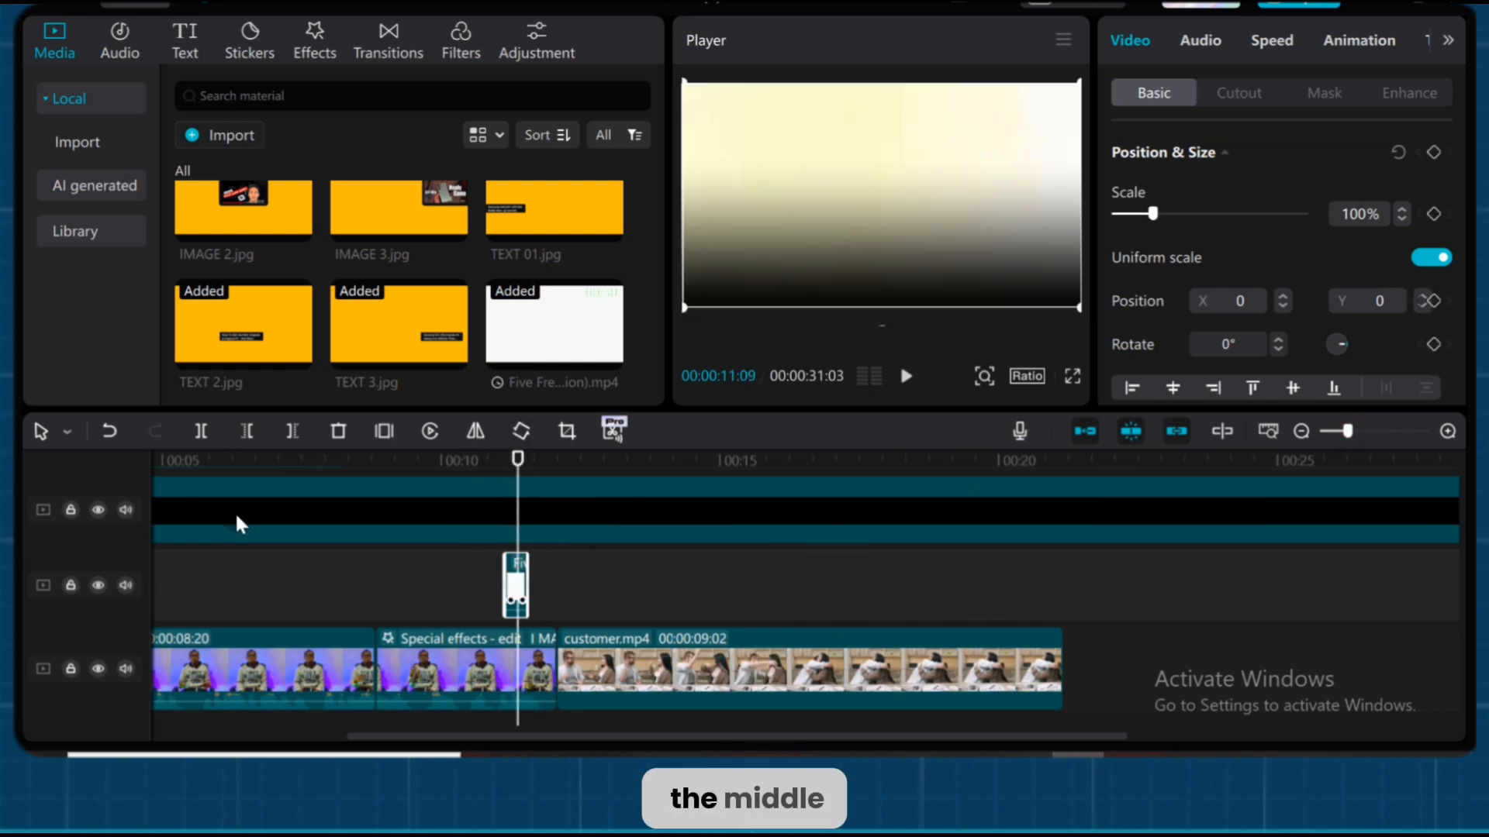
click(292, 430)
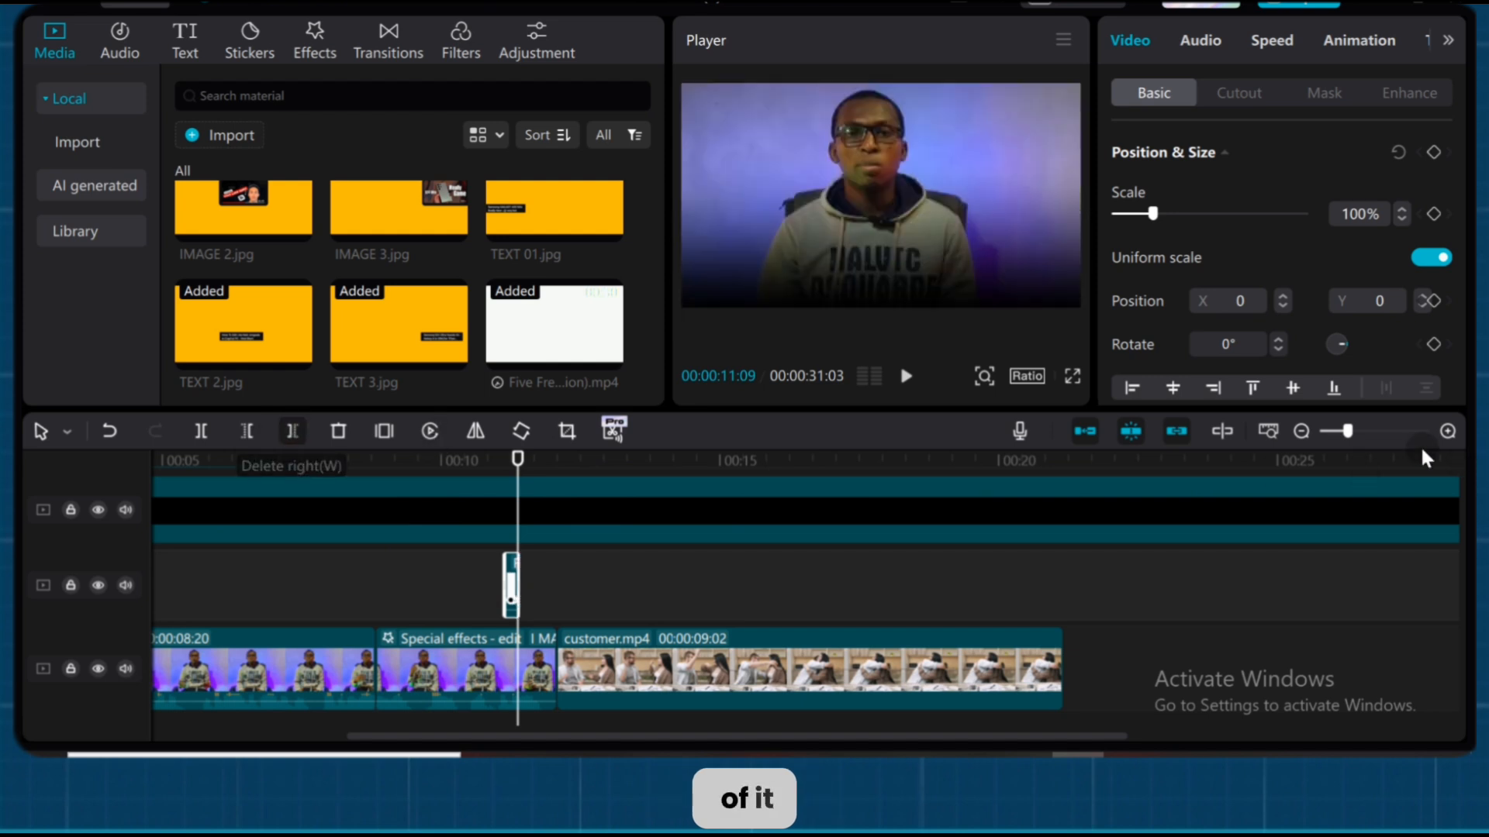
- Move the trimmed film burn clip so it straddles the cut between I MAN G 2.mp4 and customer.mp4
click(1447, 431)
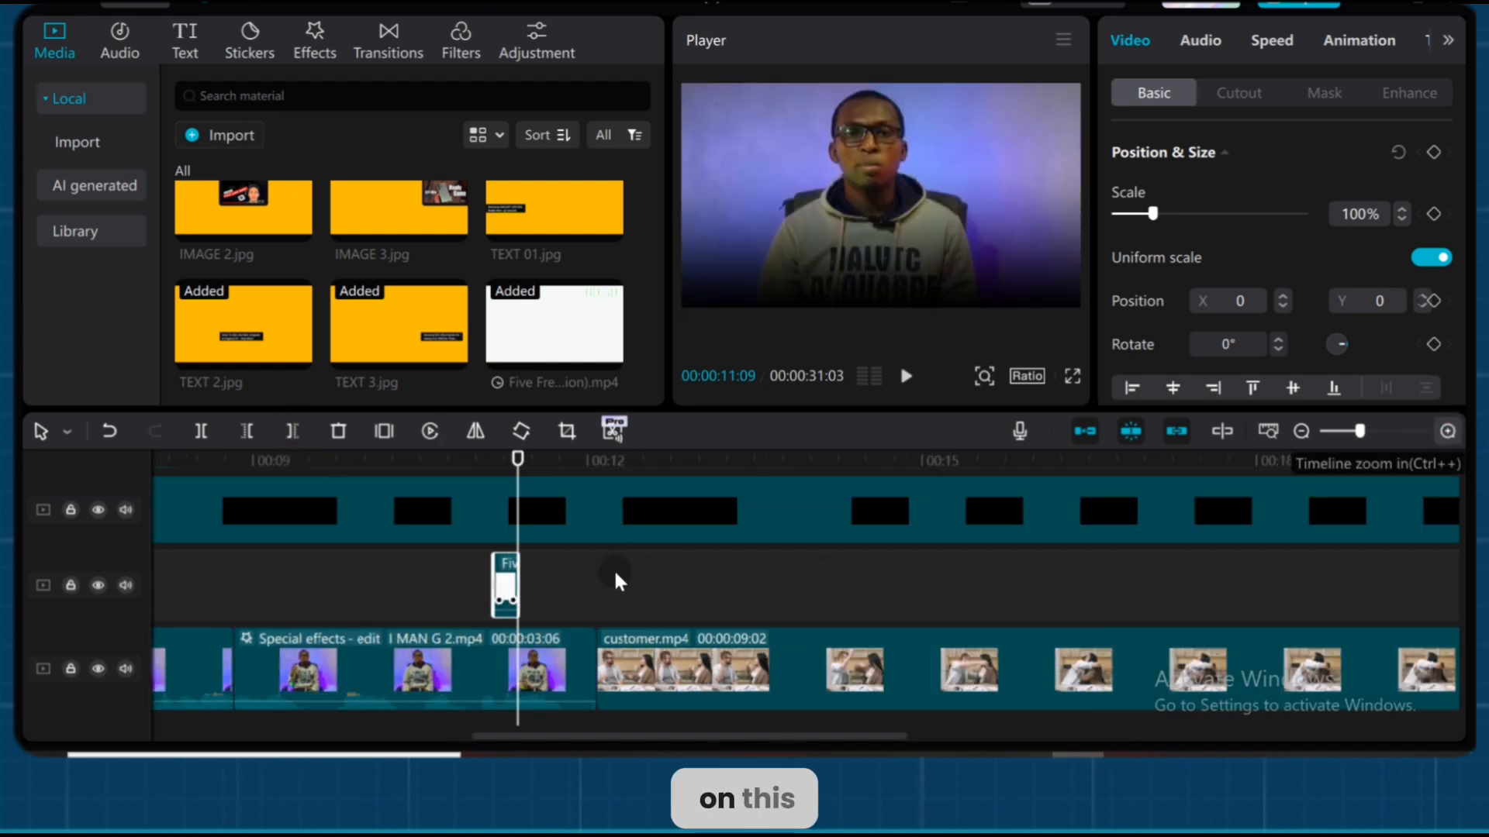
drag(508, 587, 597, 597)
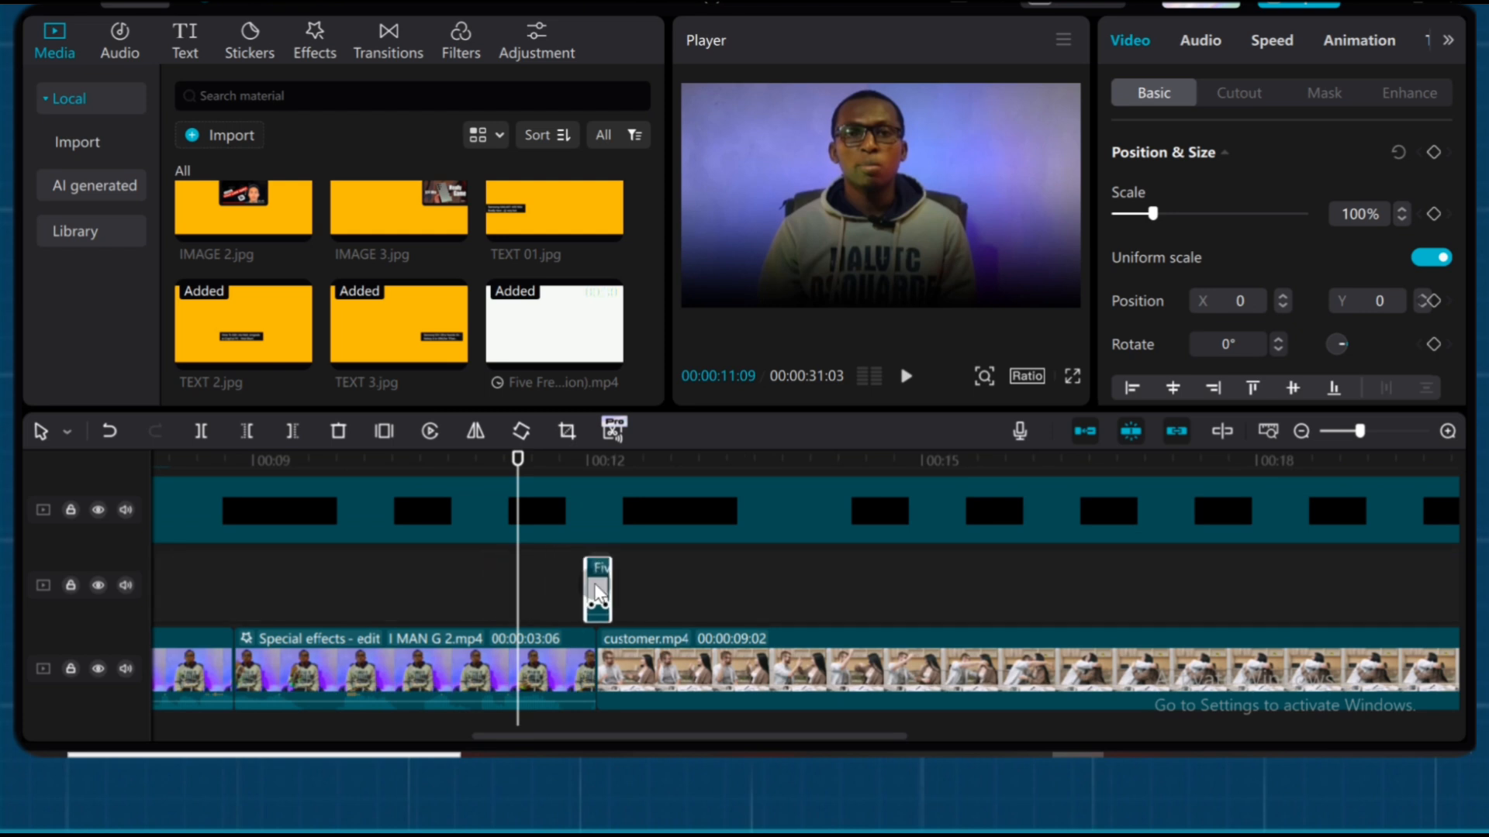
mouse_move(587, 583)
mouse_down()
mouse_move(601, 593)
mouse_move(591, 583)
mouse_up()
- Set the film burn clip's blend mode to Screen and check the frames just before the transition
drag(516, 490, 585, 499)
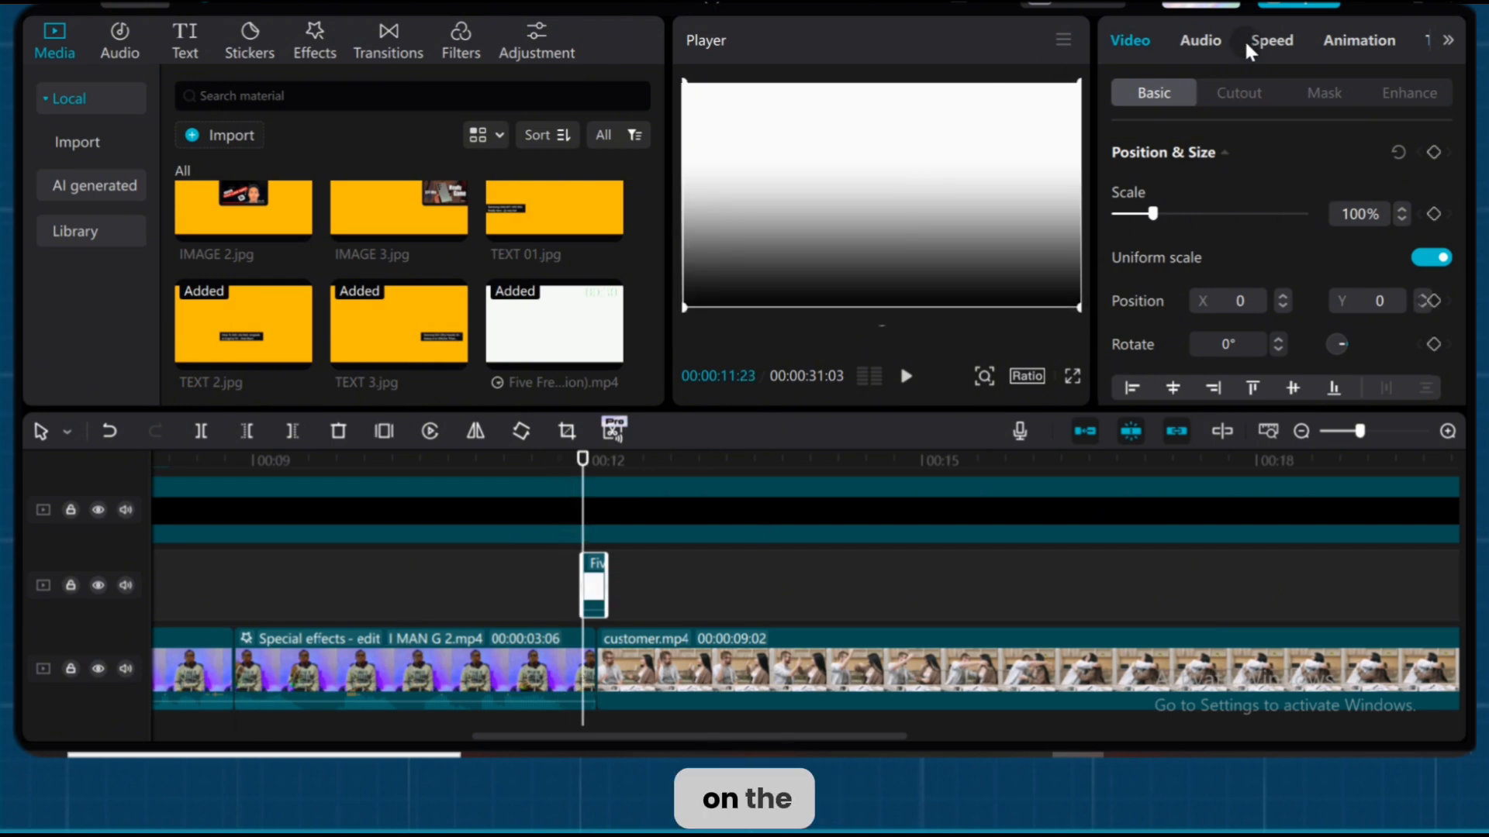
scroll(1341, 212, down, 5)
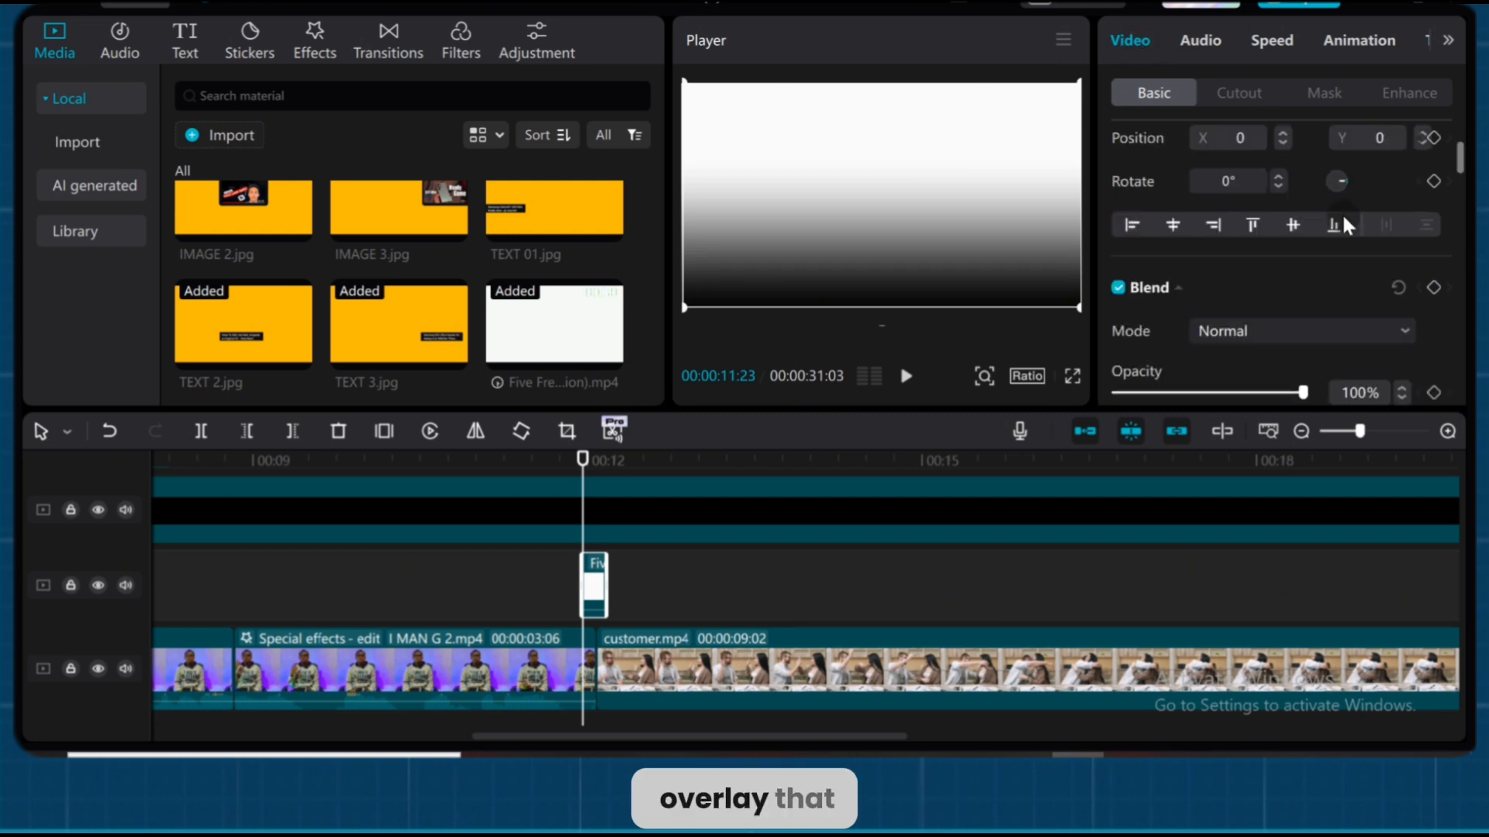
scroll(1256, 186, down, 2)
click(1287, 180)
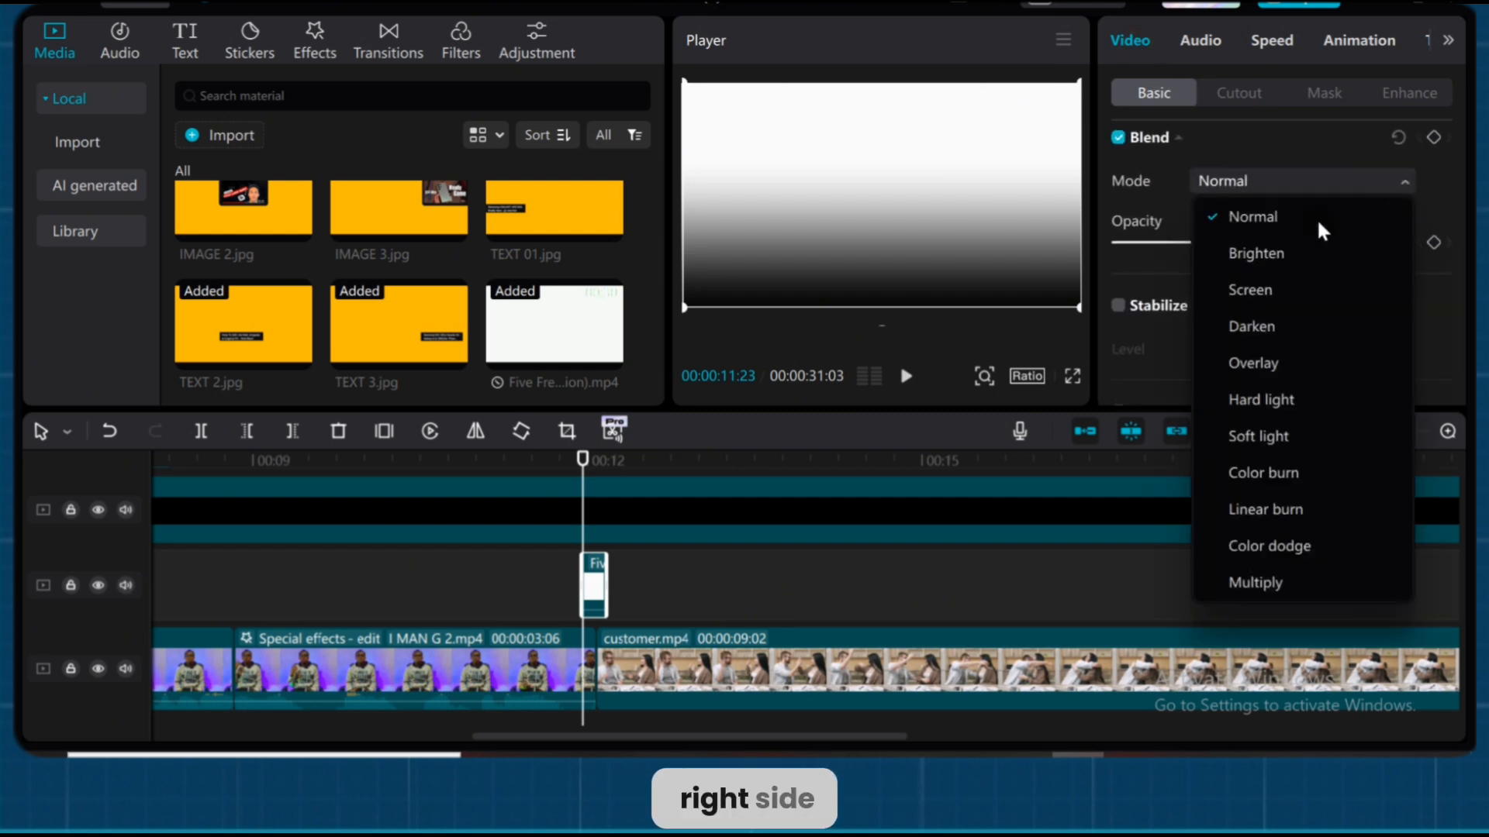
click(1250, 292)
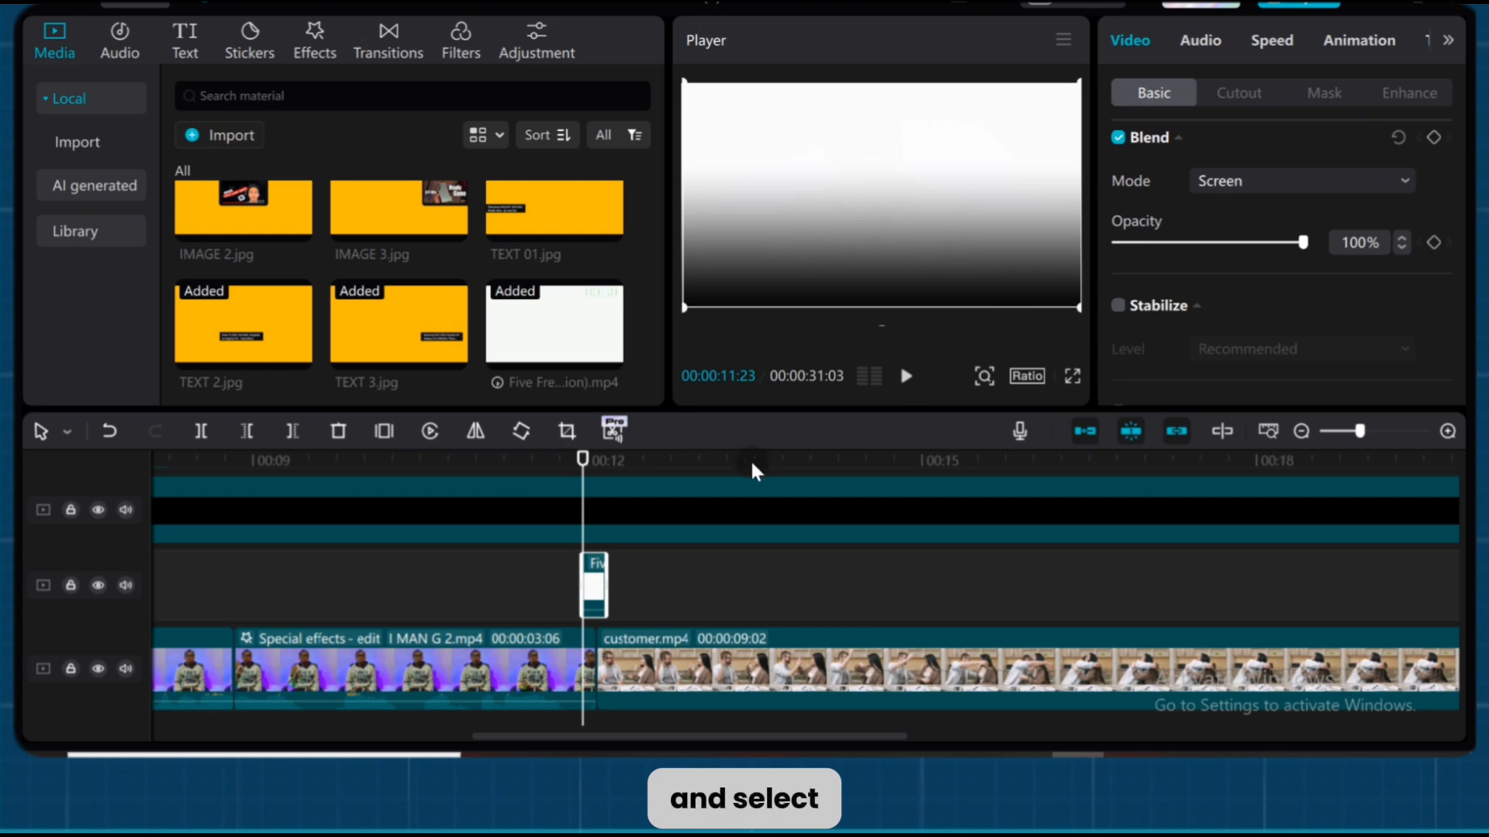
key(Left)
key(Left)
key(Left)
key(Left)
- Trim Compound clip1 and customer.mp4 so both end at 00:00:13:20
drag(597, 466, 691, 494)
scroll(920, 570, up, 2)
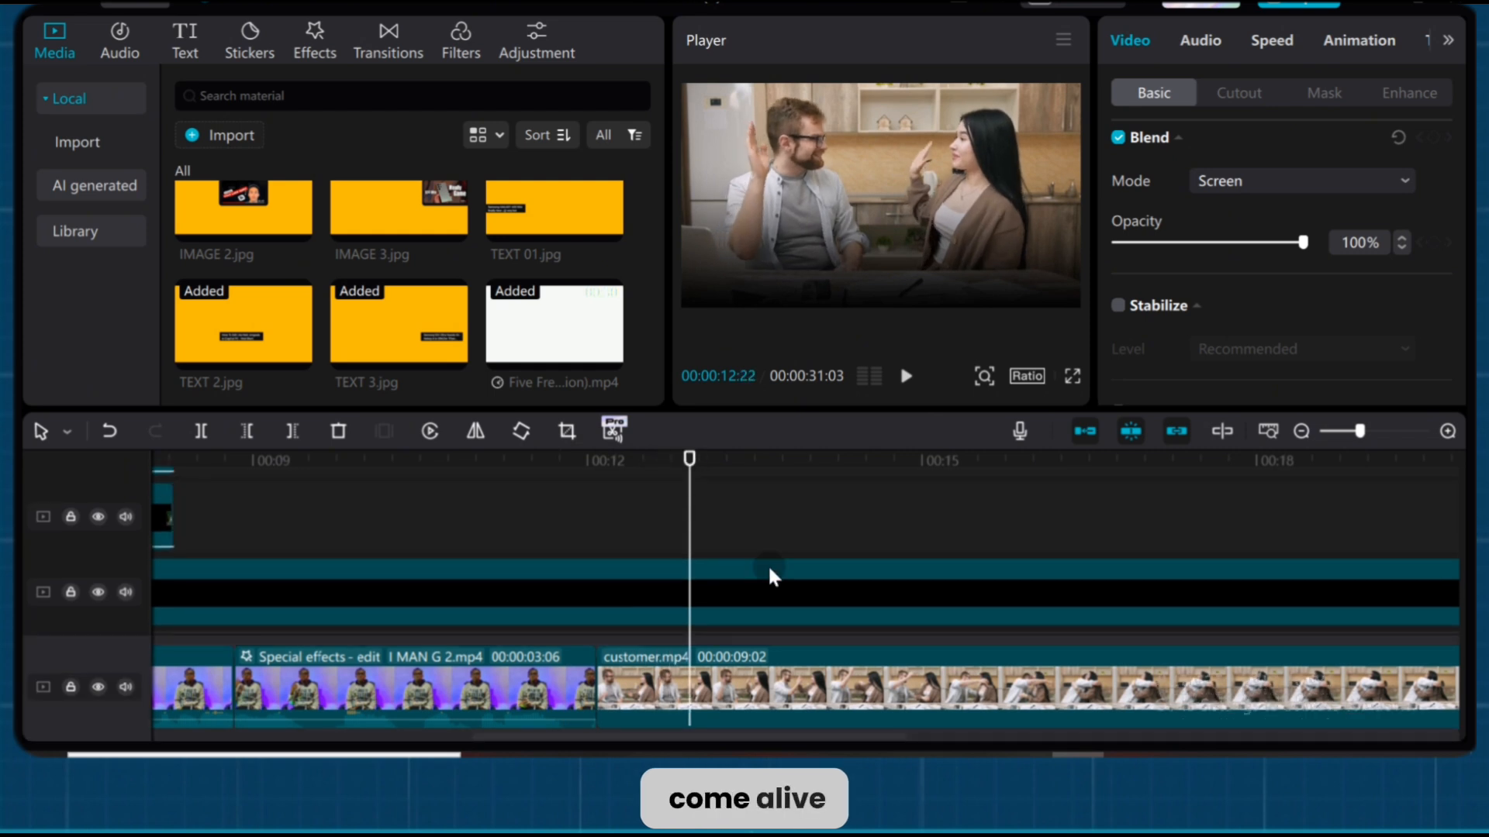
click(721, 583)
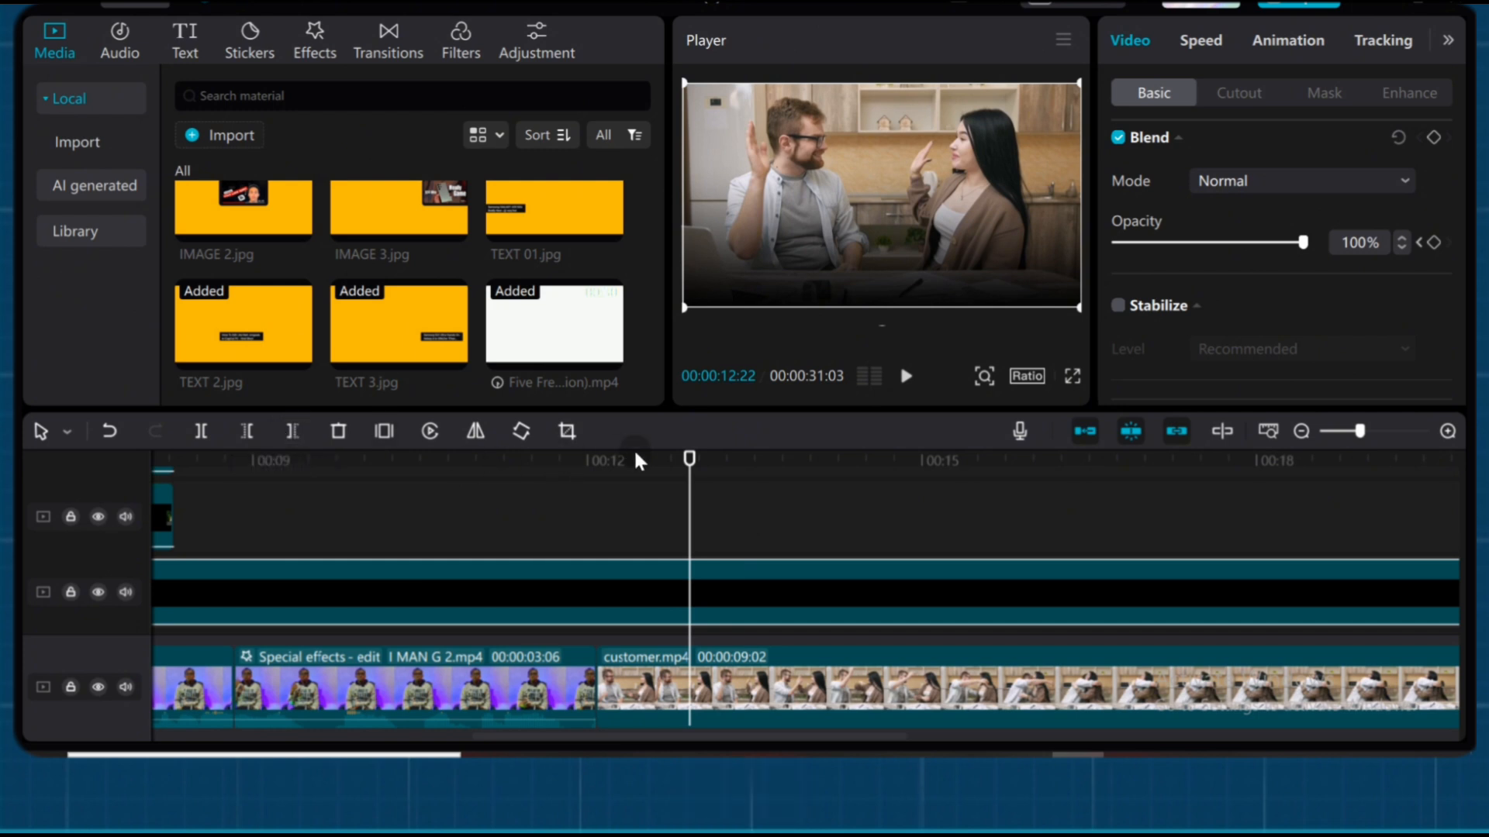
click(905, 378)
click(756, 634)
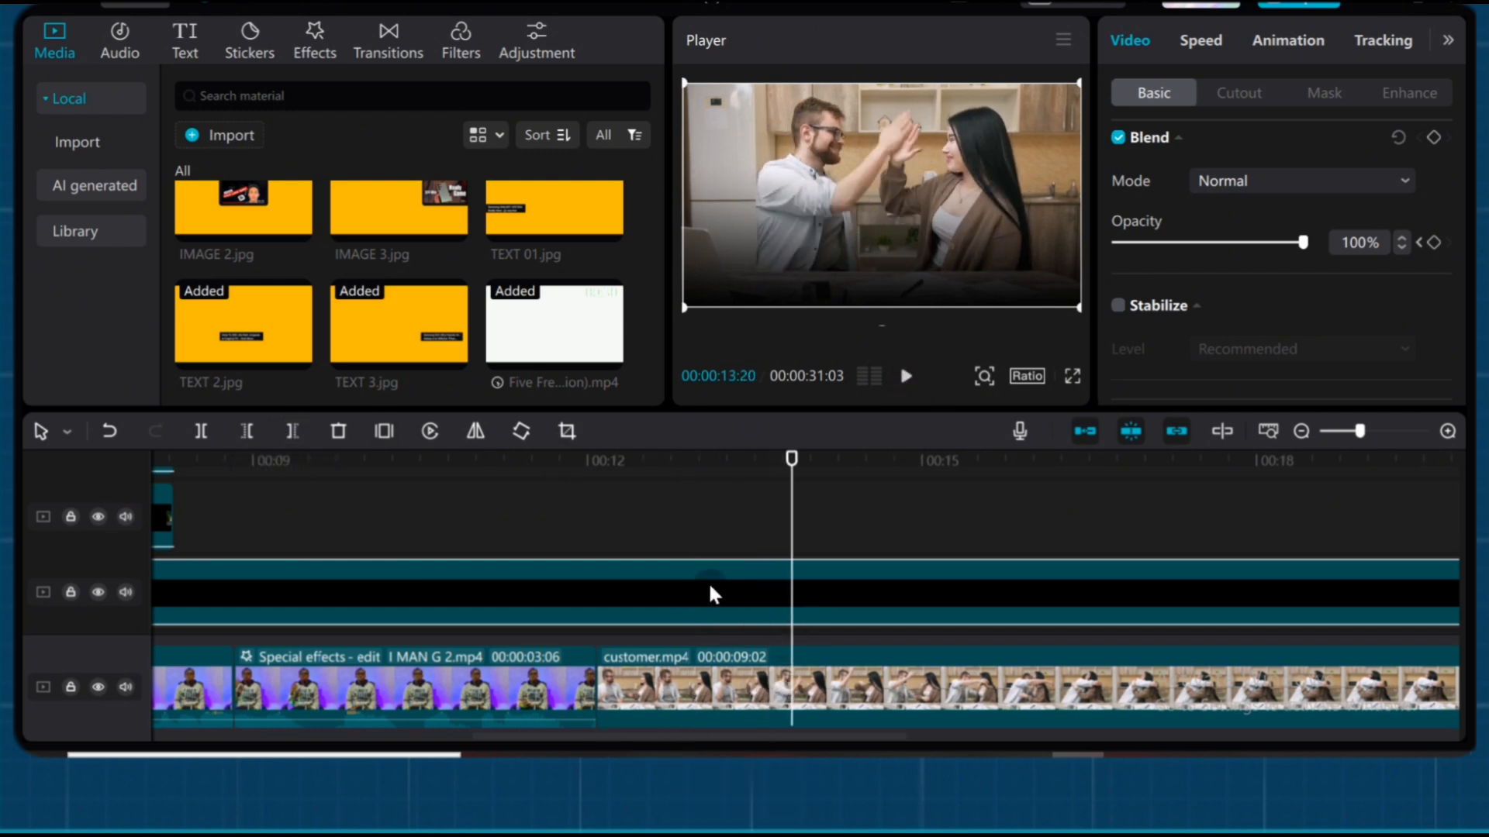
click(290, 431)
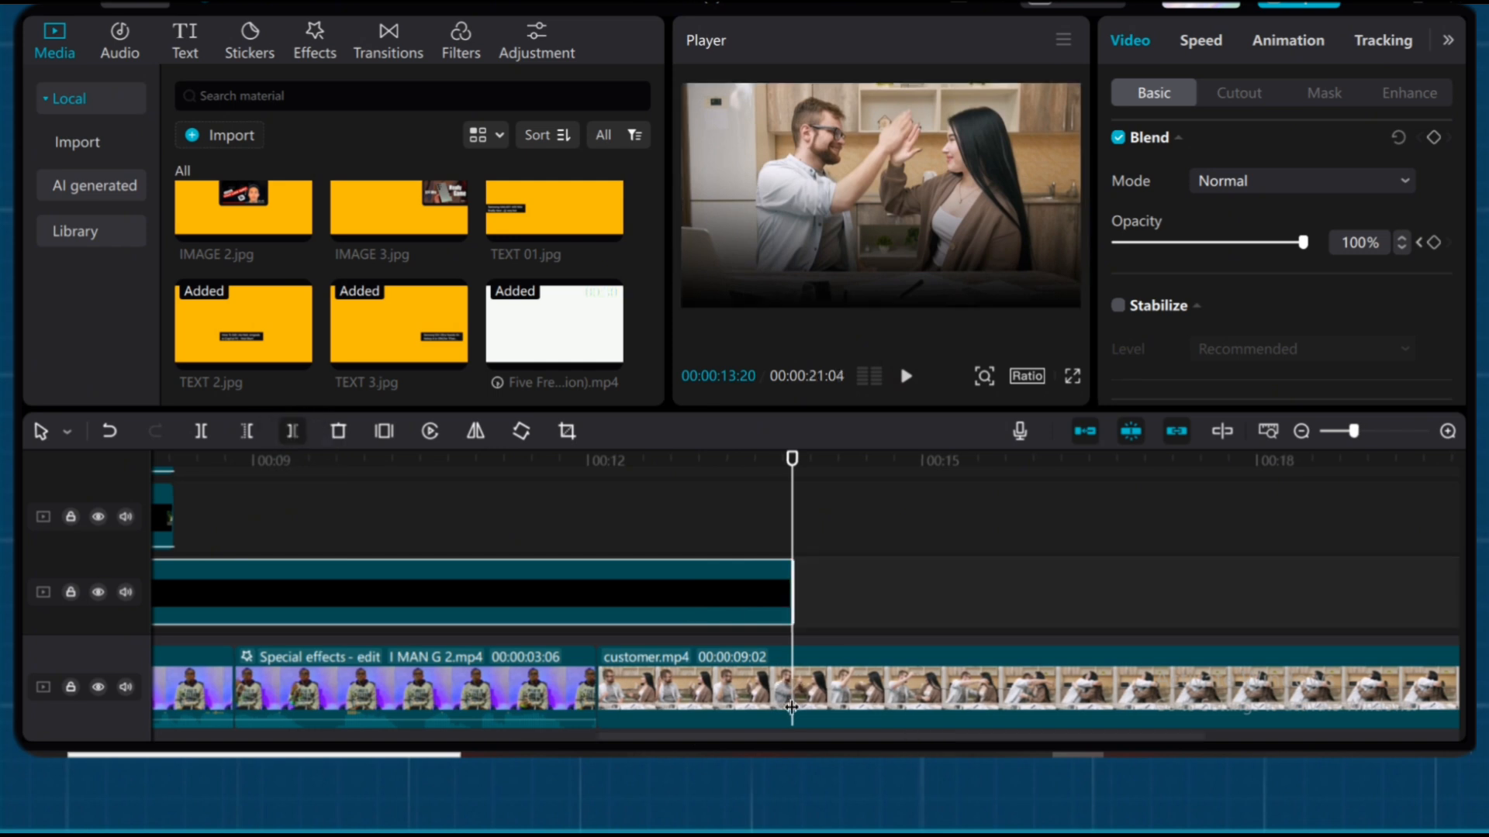
click(816, 673)
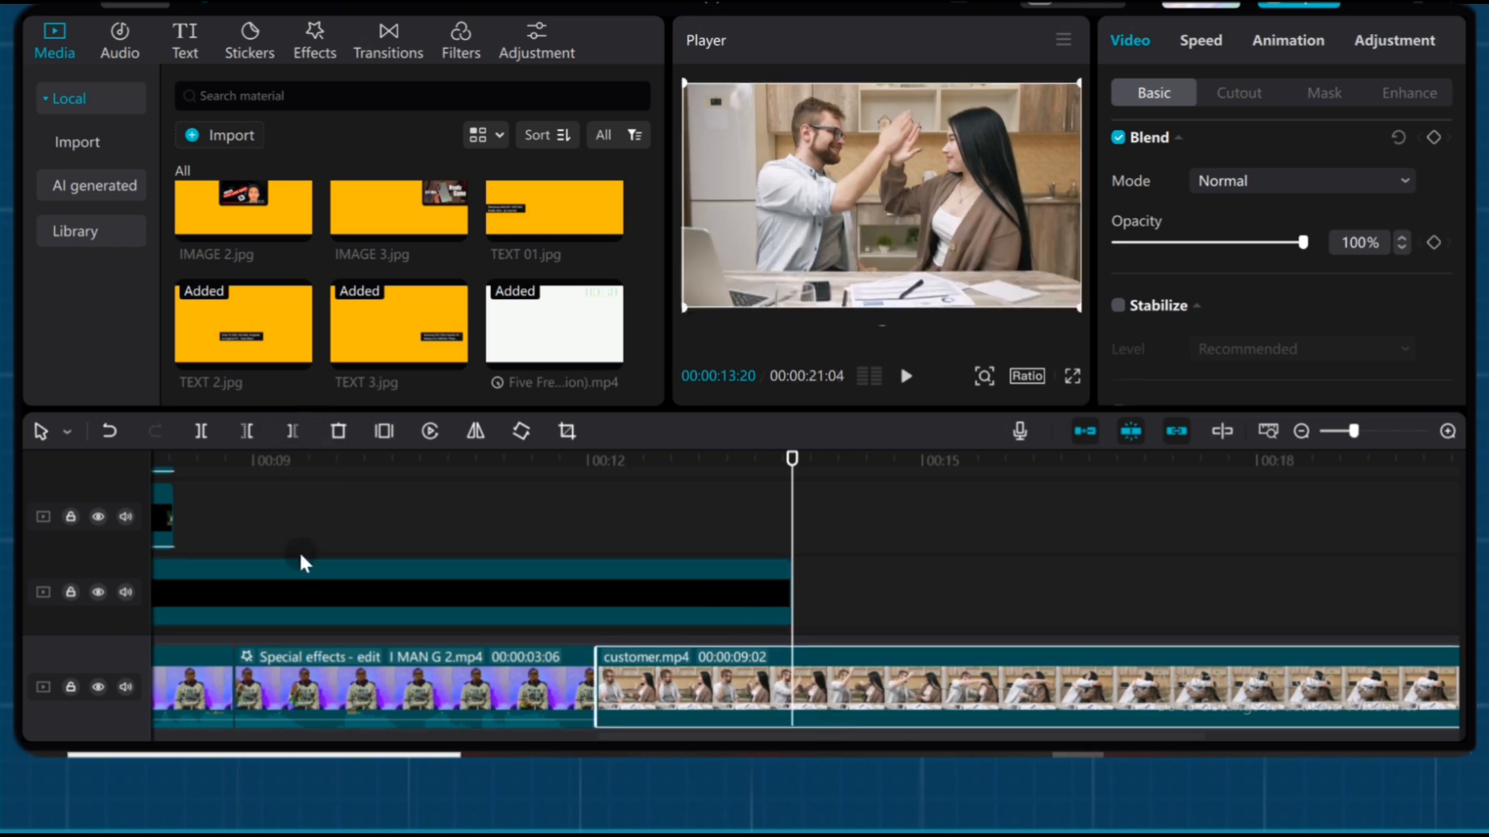
click(300, 431)
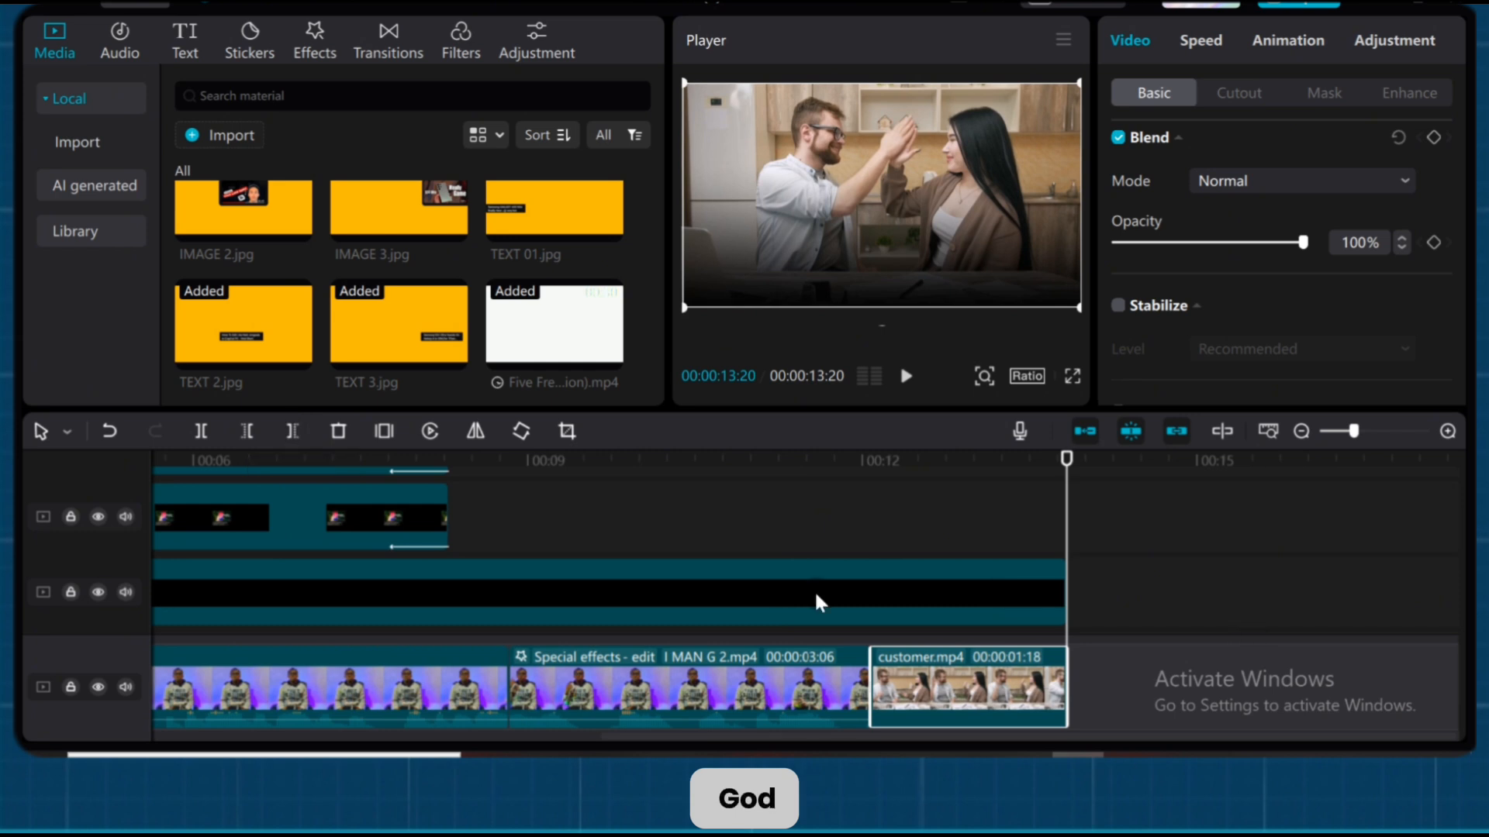
drag(757, 524, 153, 596)
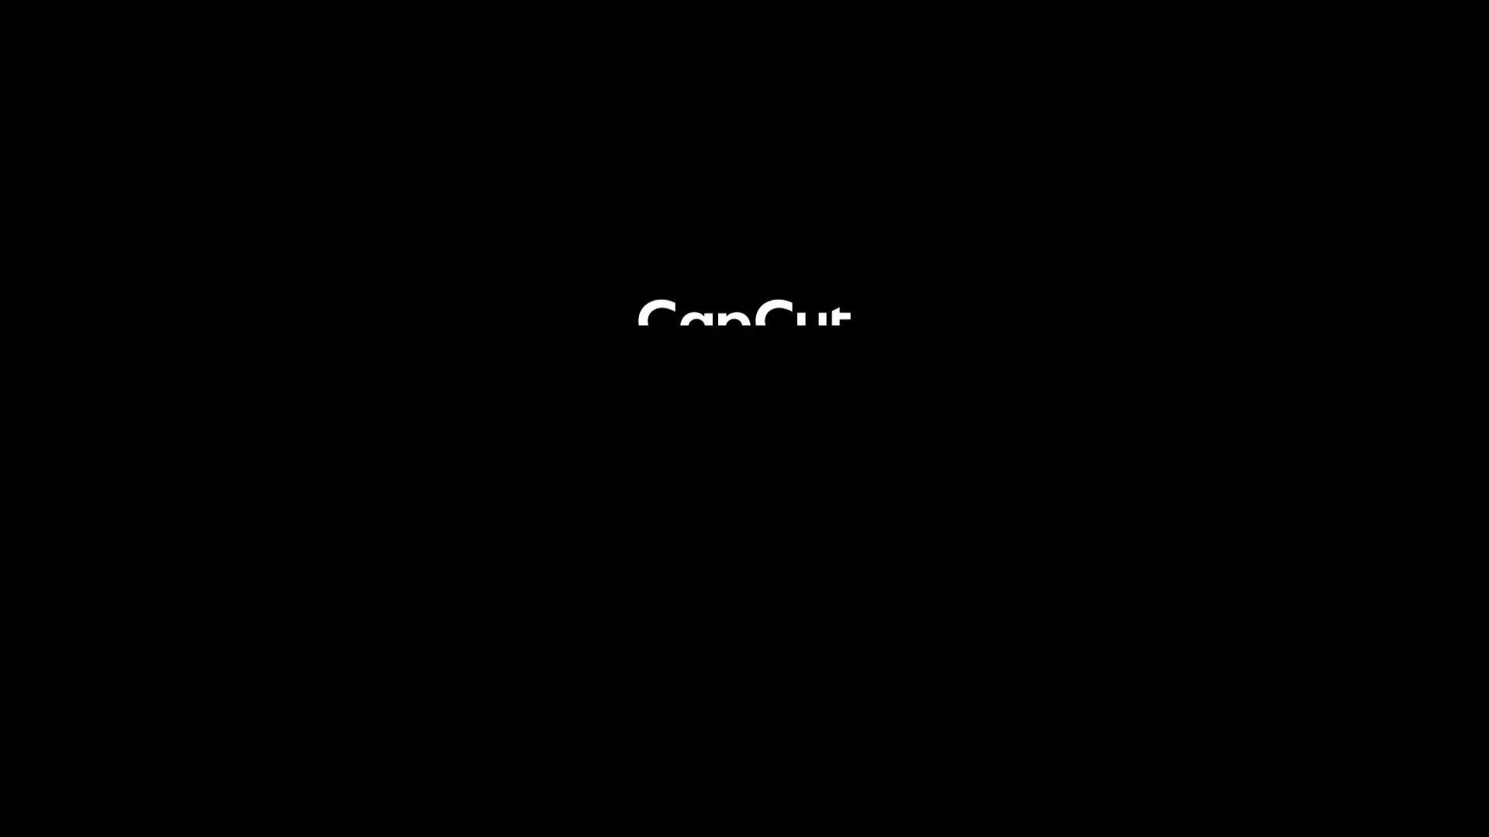